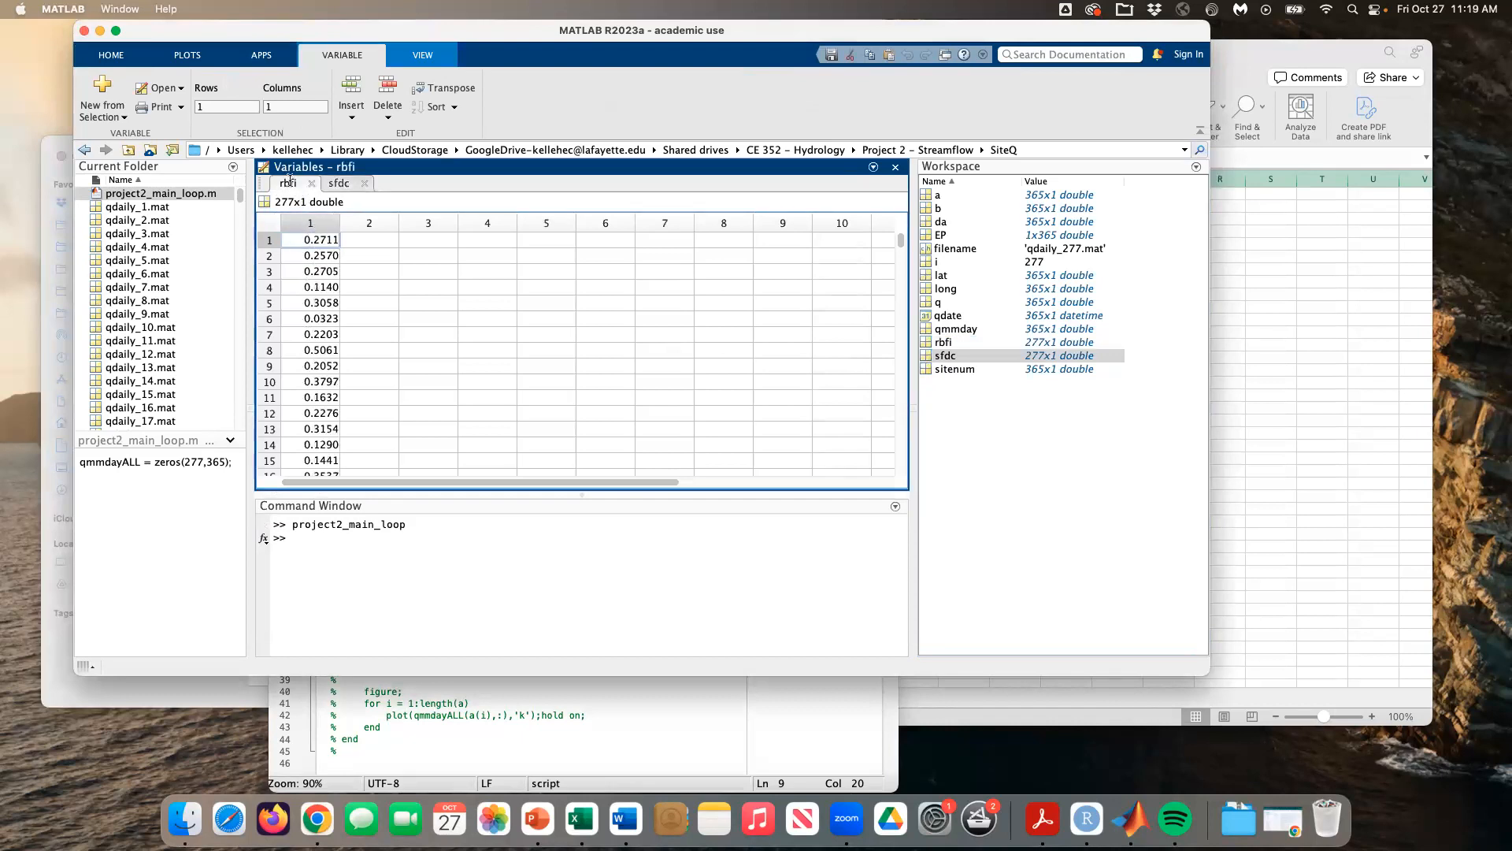
Step: Copy the whole rbfi column from the MATLAB variable editor into the Excel sheet, starting at cell B2
left_click(354, 186)
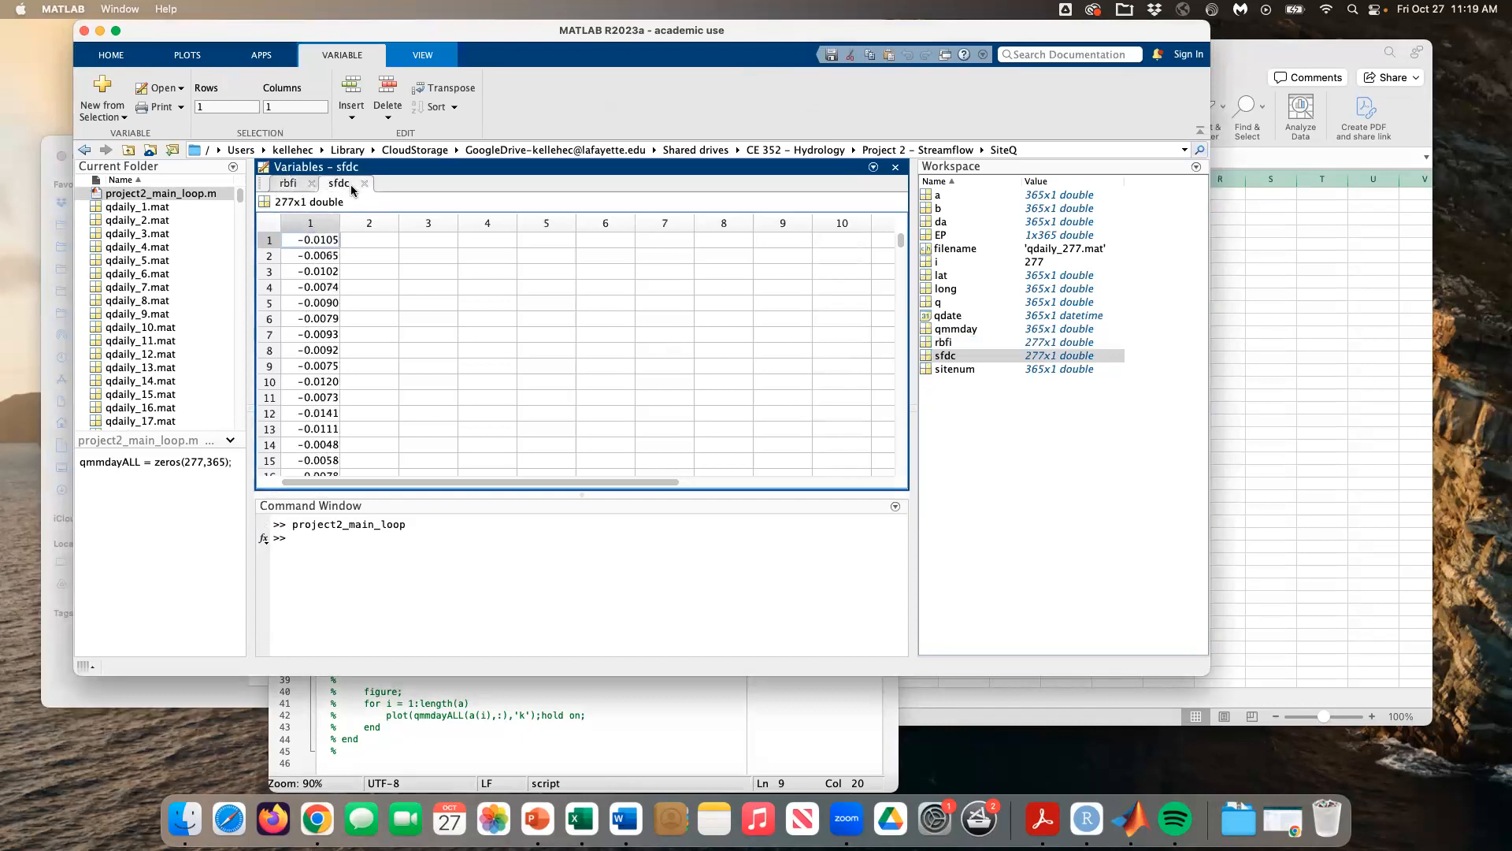
left_click(292, 185)
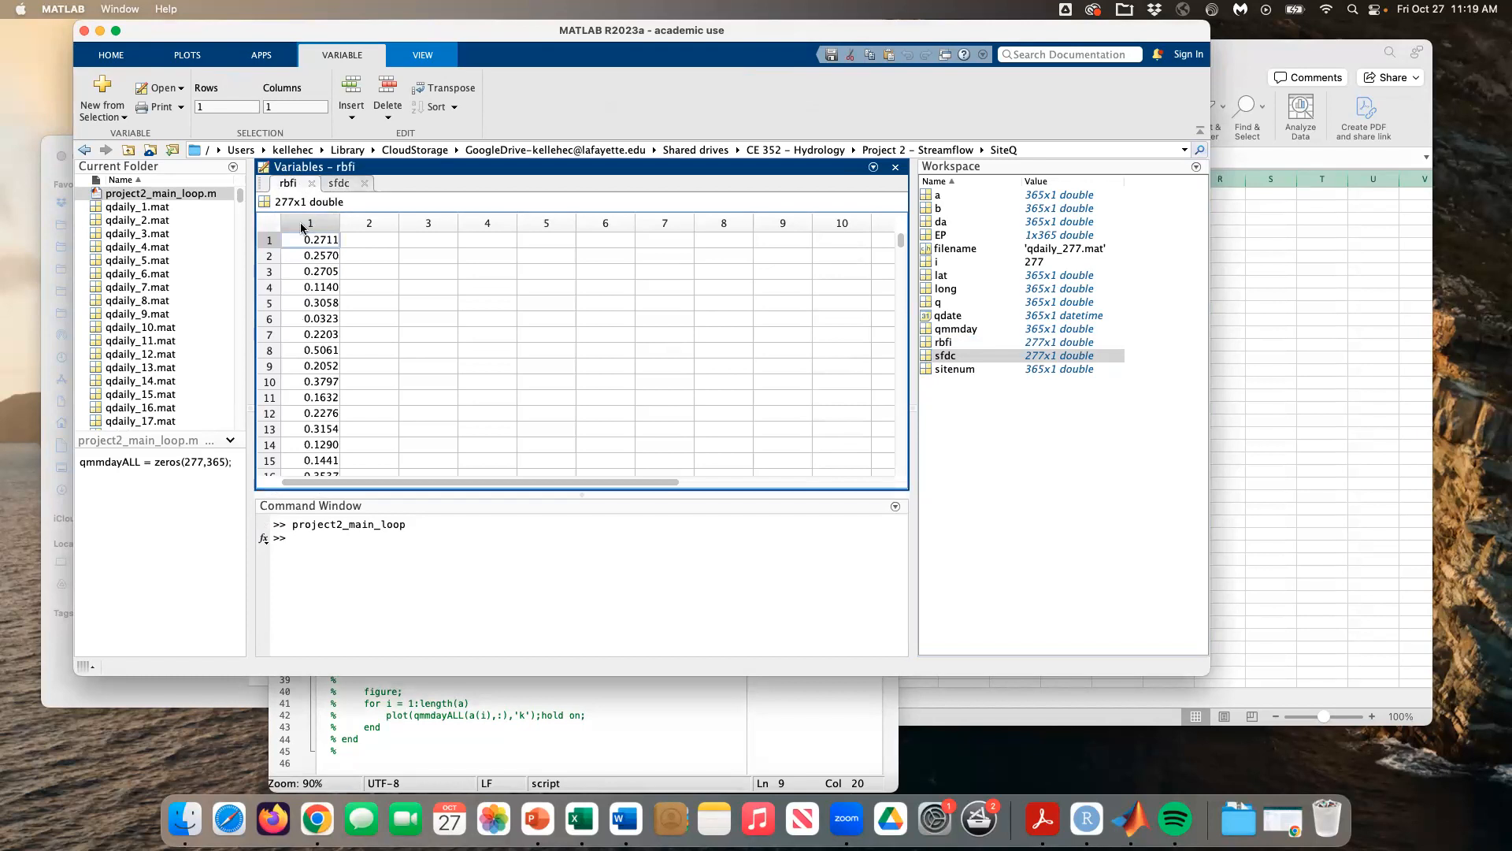
left_click(301, 227)
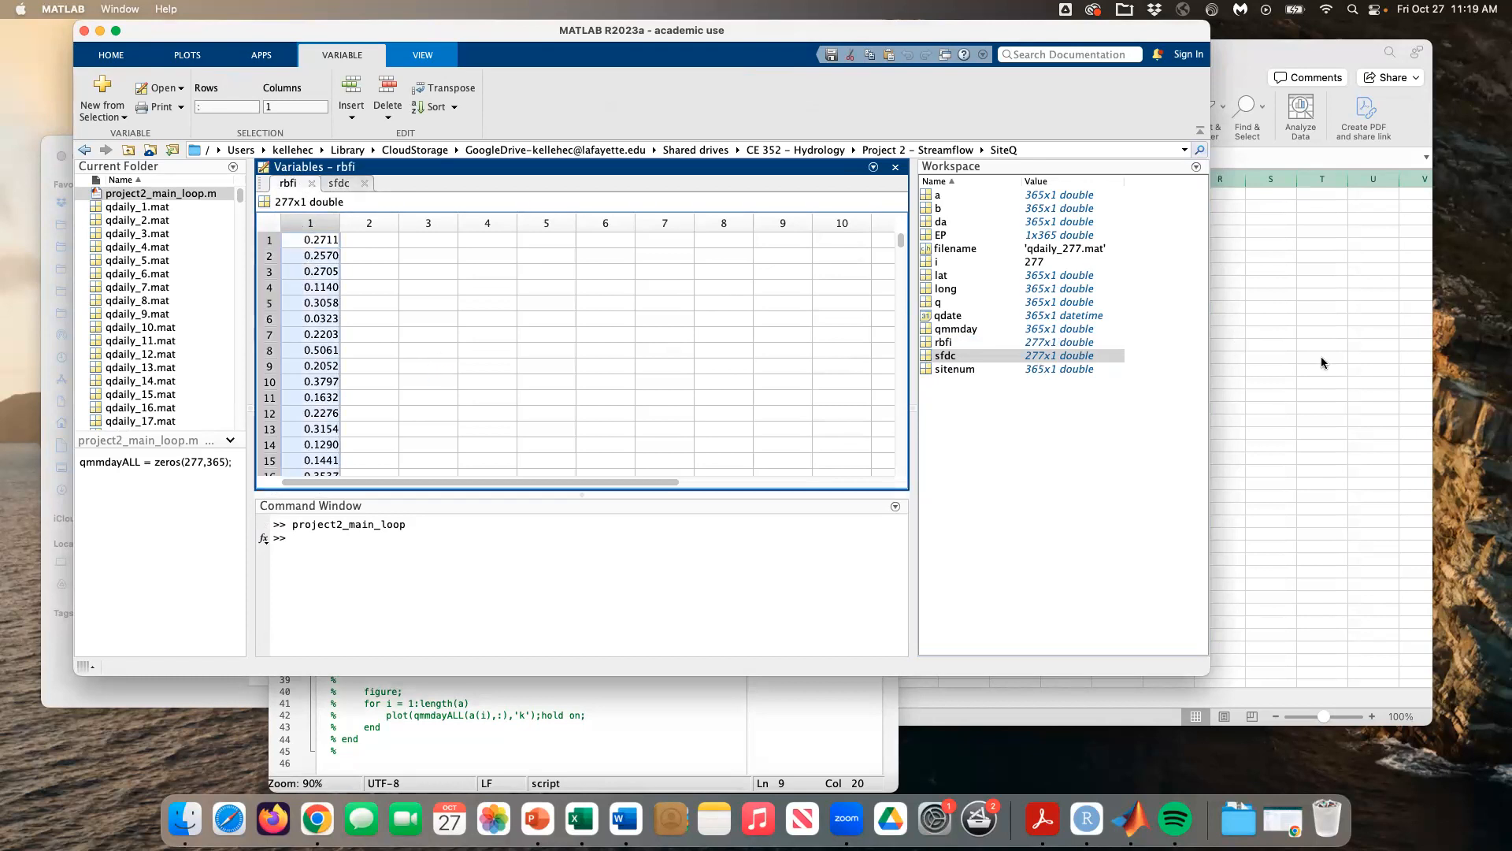
left_click(487, 252)
left_click(405, 204)
key("super+v")
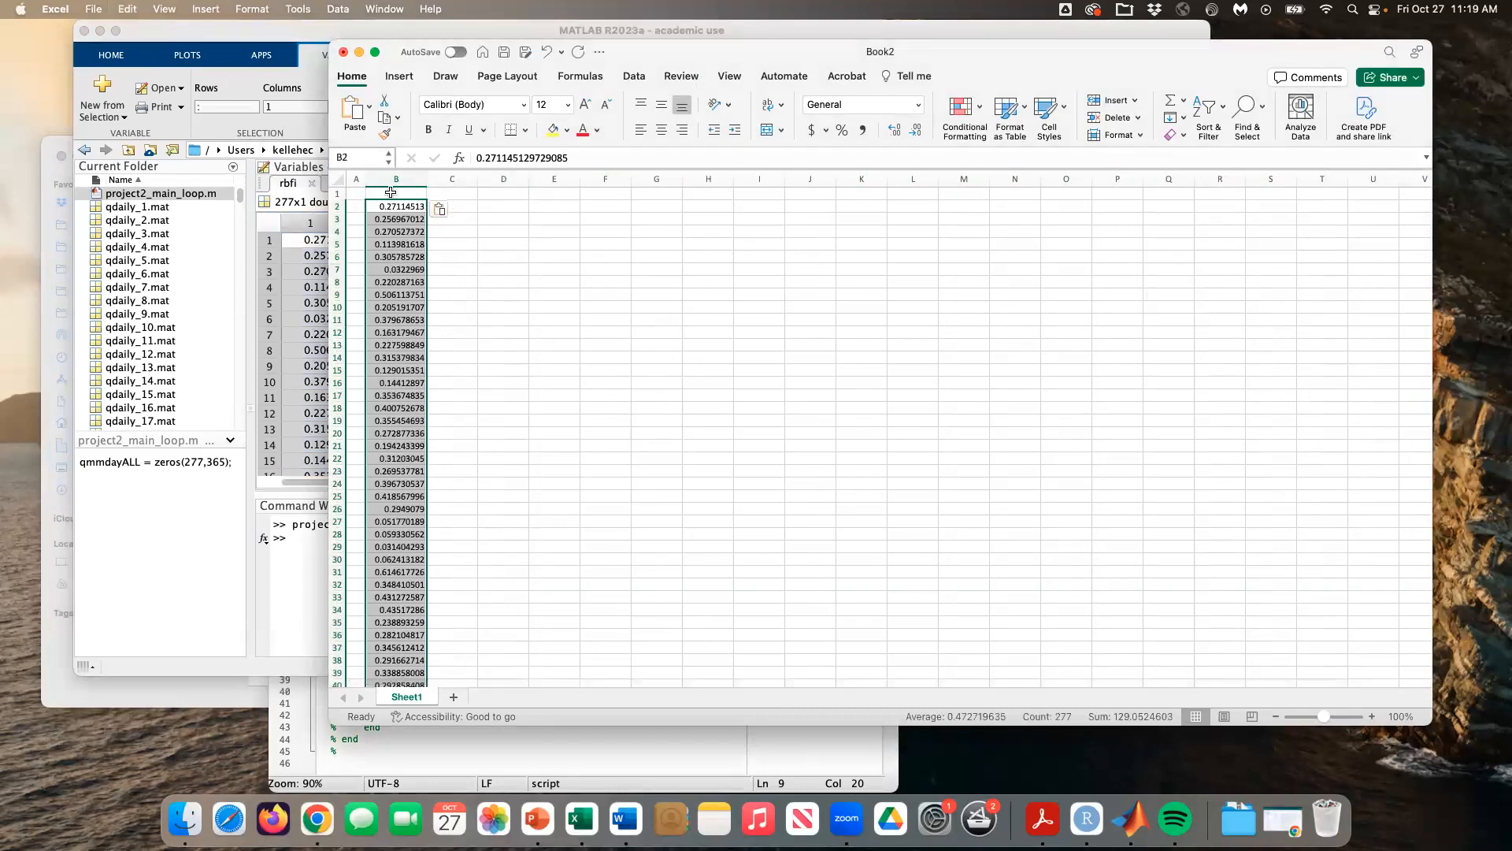
left_click(397, 192)
Step: Copy the whole sfdc column from MATLAB and paste it into the Excel sheet starting at cell C2
left_click(286, 367)
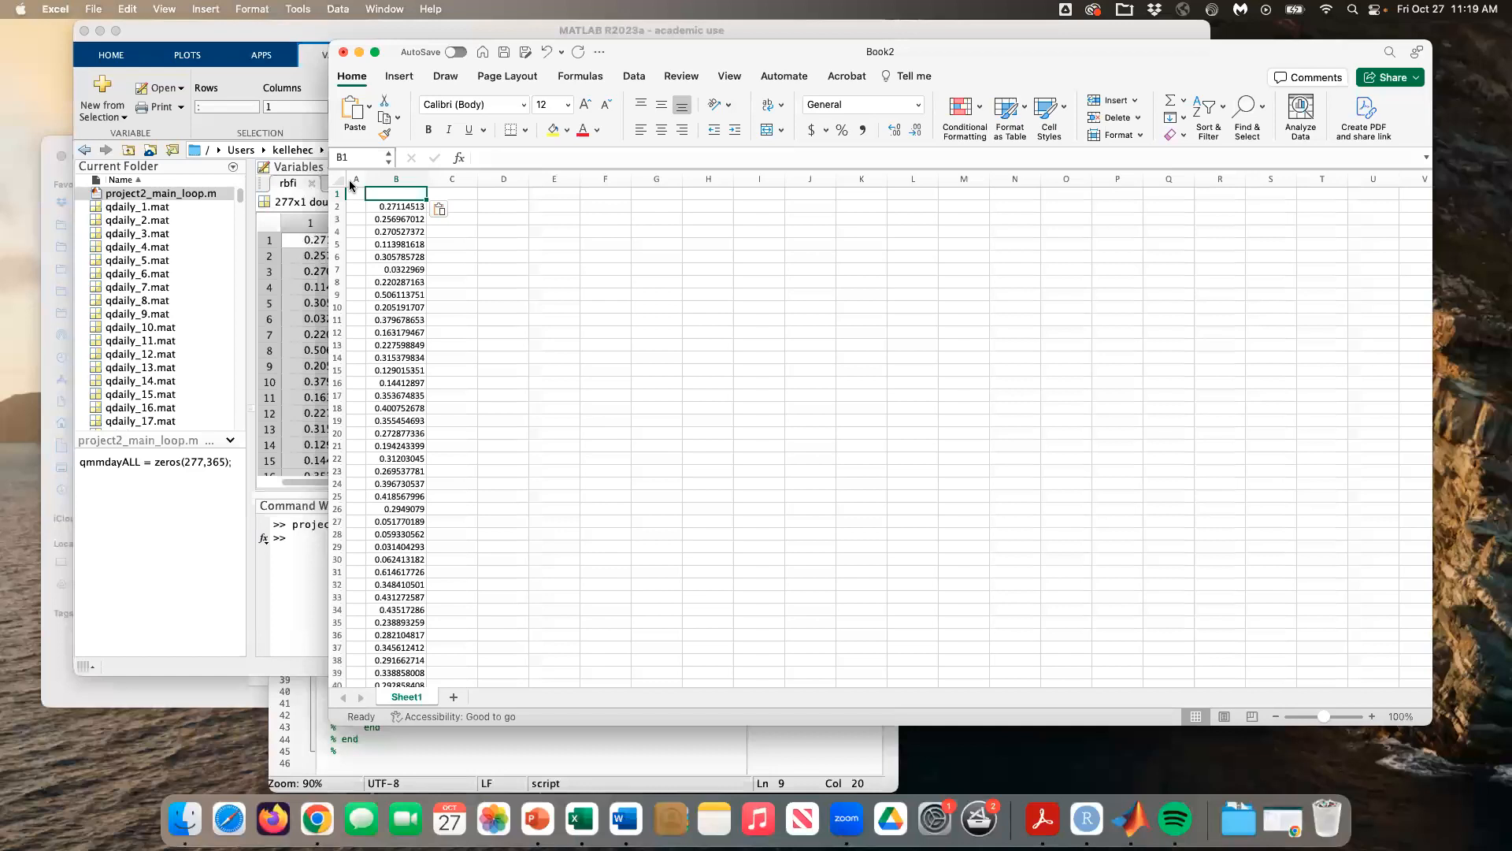
left_click(345, 184)
left_click(312, 224)
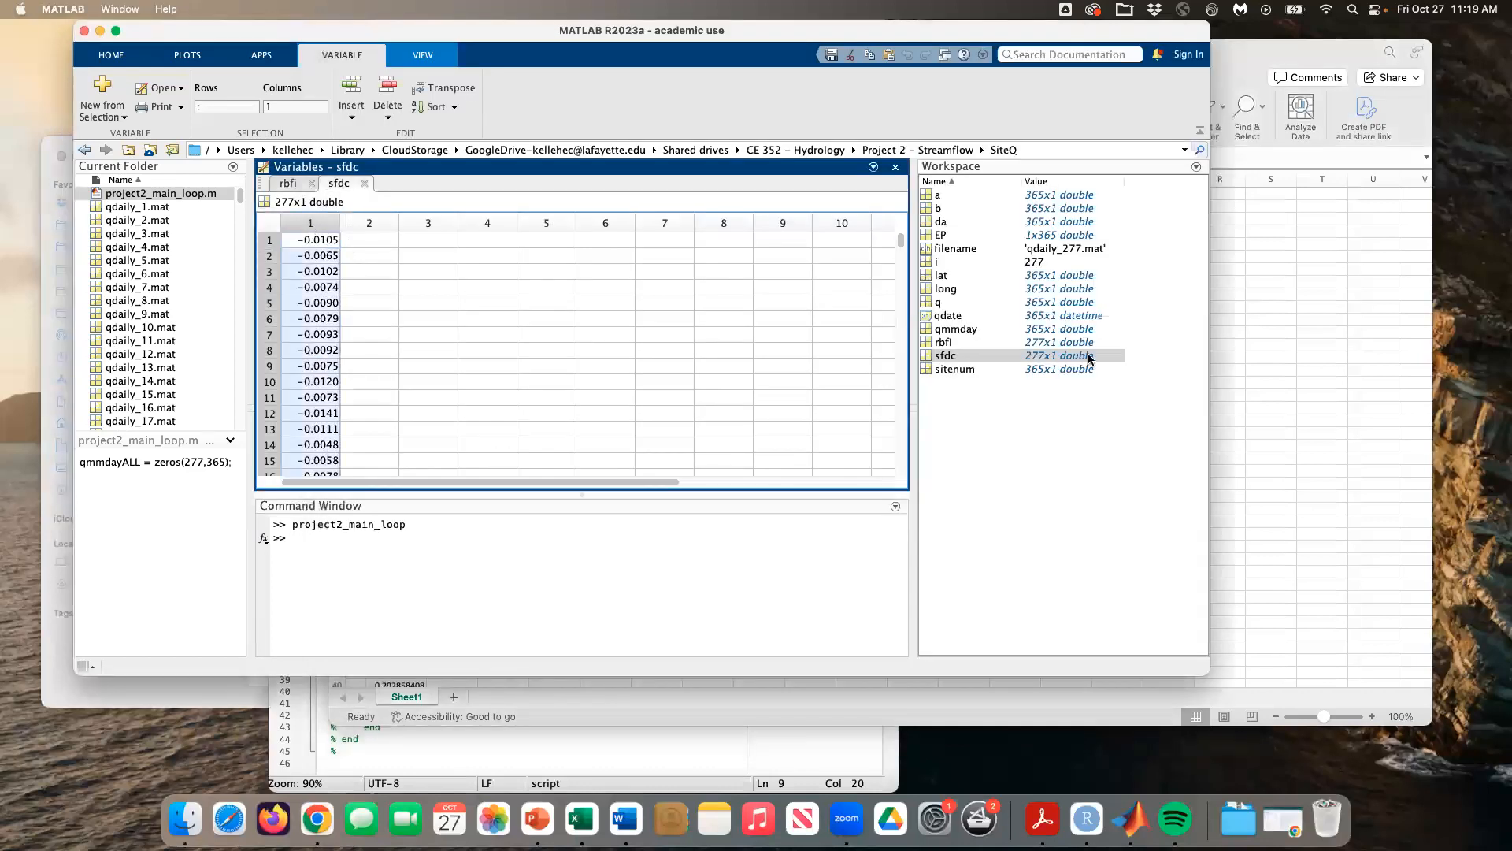
left_click(1264, 345)
left_click(453, 206)
key("super+v")
Step: Enter the headers RBFI in B1, SFDC in C1 and Site in A1
left_click(461, 192)
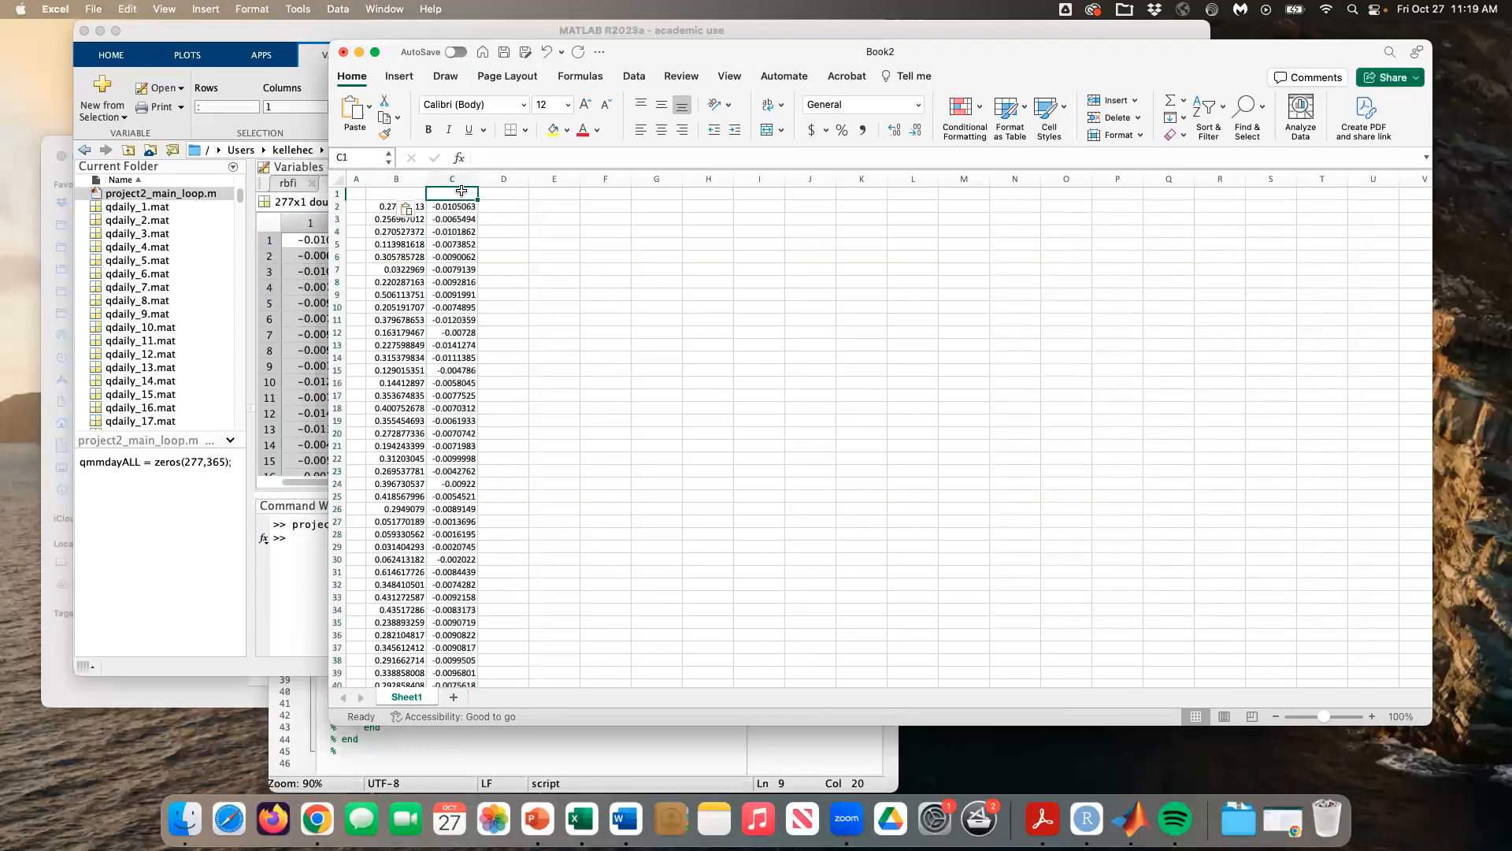
left_click(396, 192)
type("RBFI")
key("Tab")
type("SFD")
key("Left")
key("Left")
type("Sites")
key("Return")
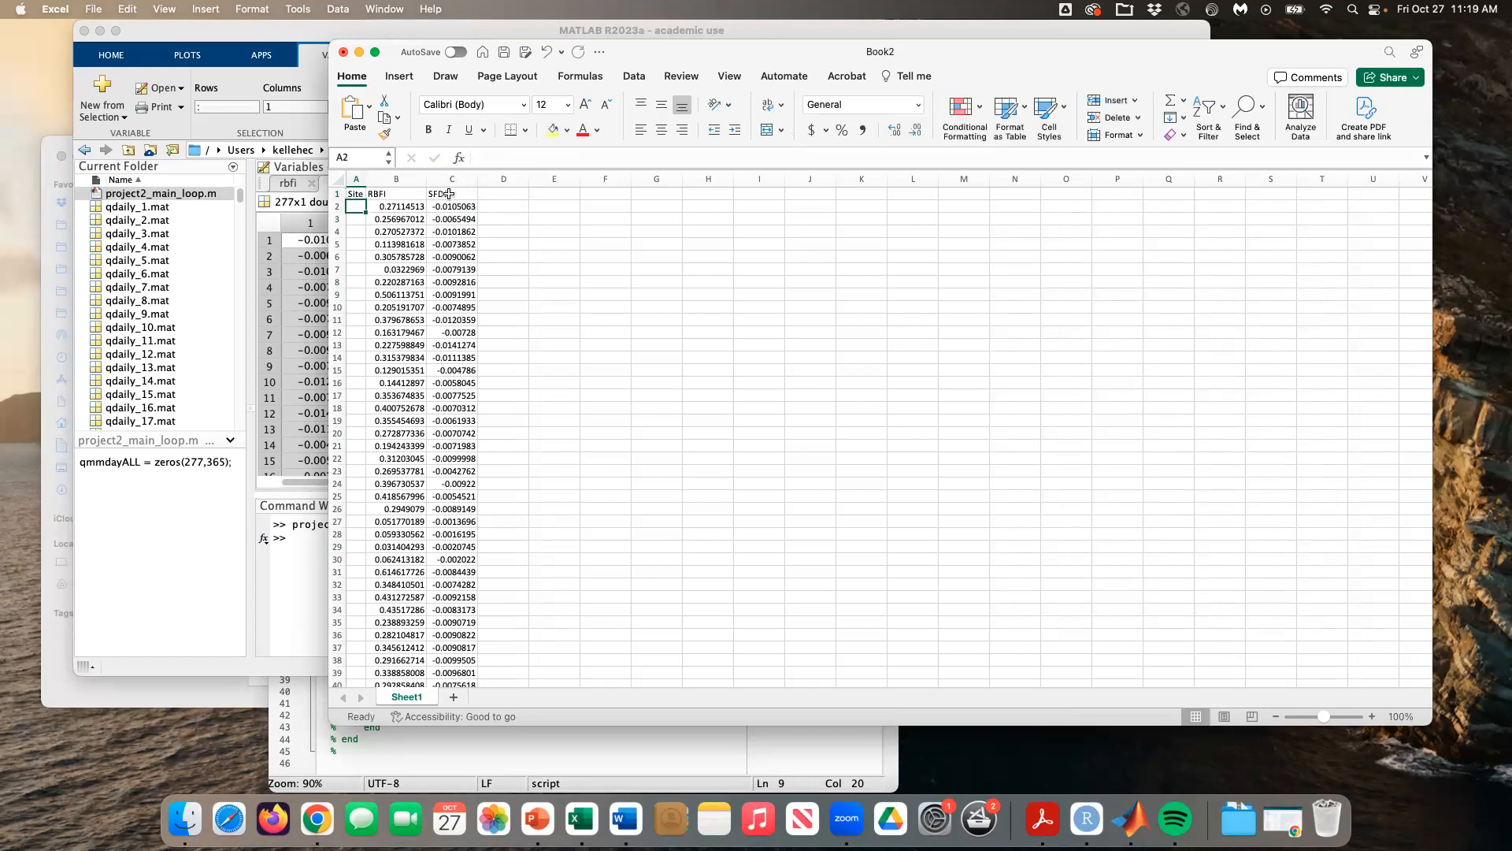
Step: Number the sites in column A from 1 in A2 down to the last data row as a fill series
left_click_drag(367, 178, 365, 178)
type("1")
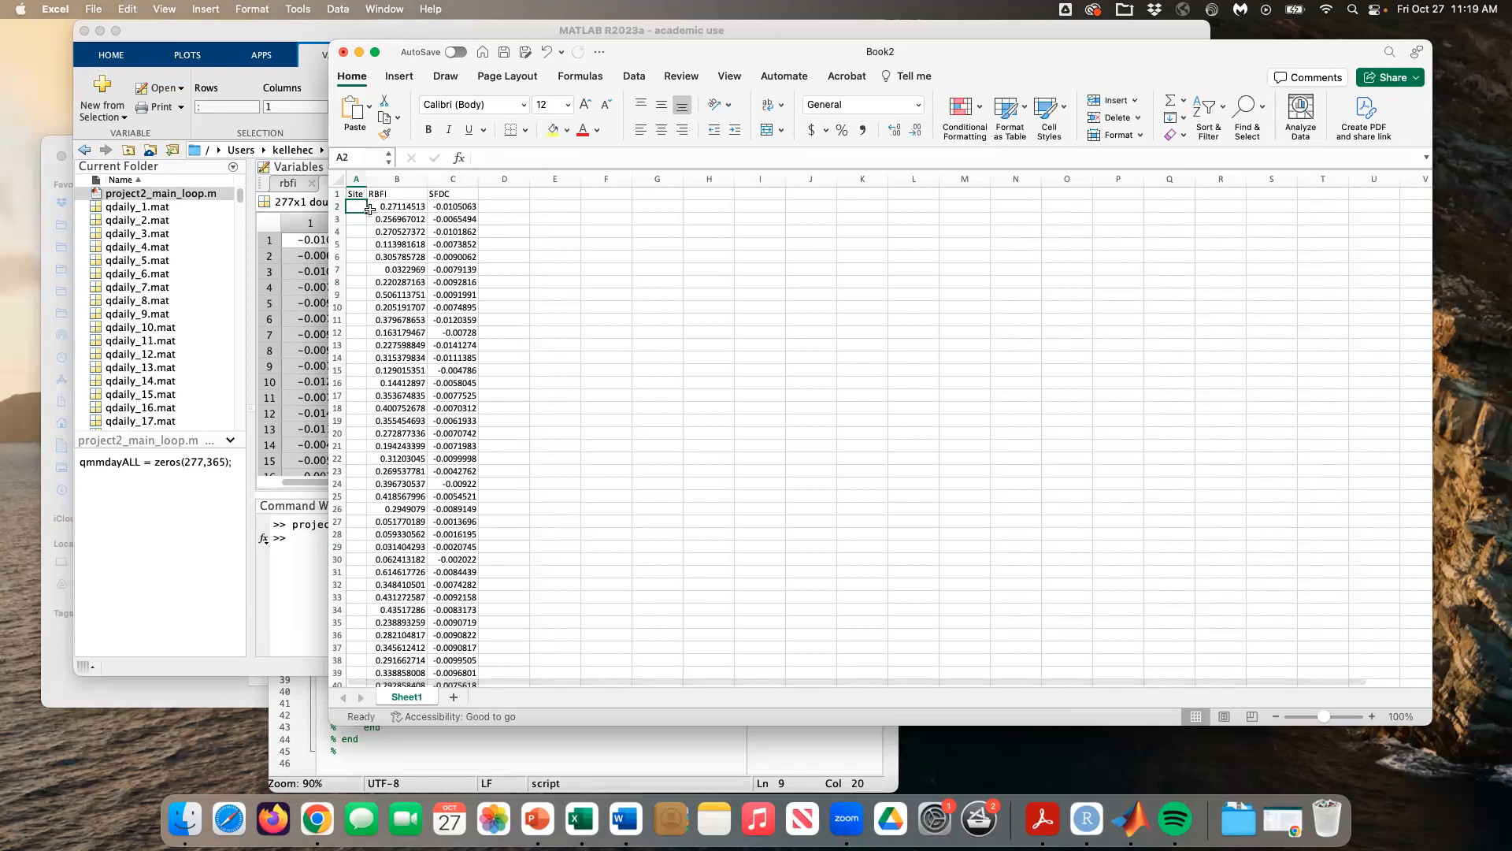
key("Return")
left_click(361, 206)
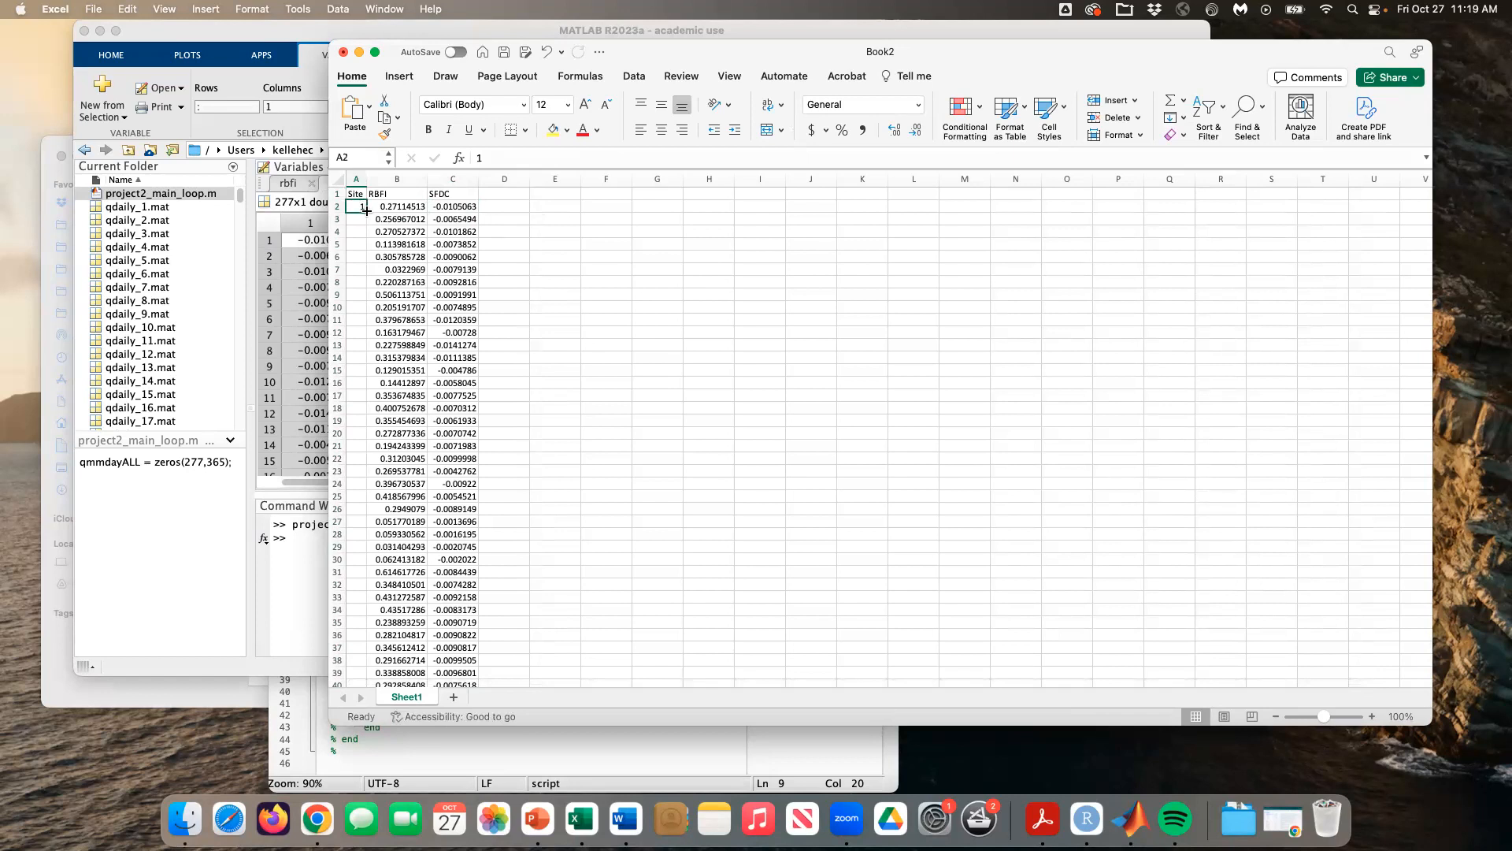
double_click(367, 213)
left_click(381, 208)
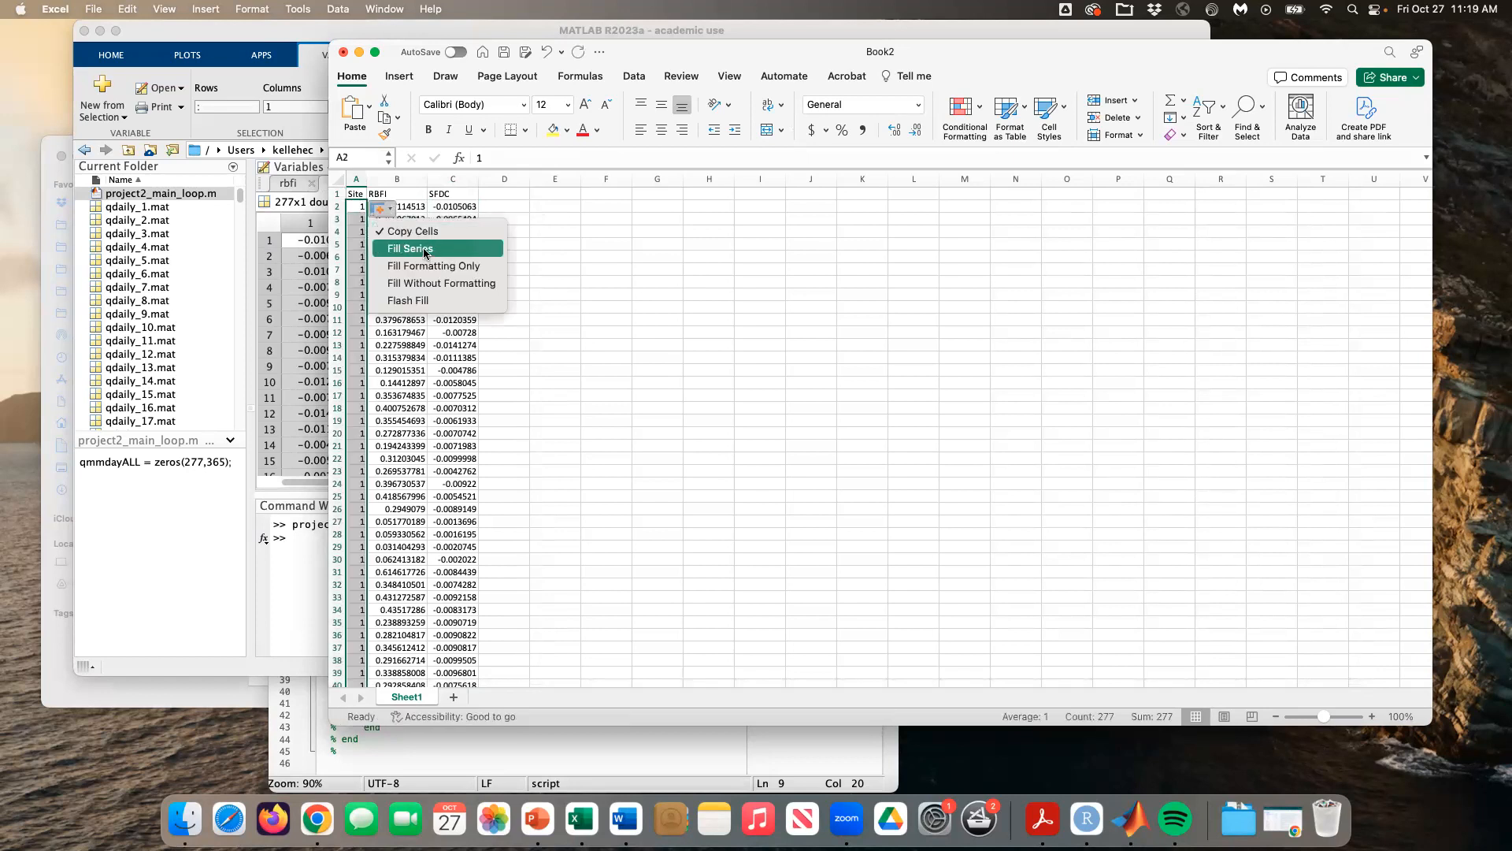
left_click(410, 248)
scroll(1132, 457, "down", 2)
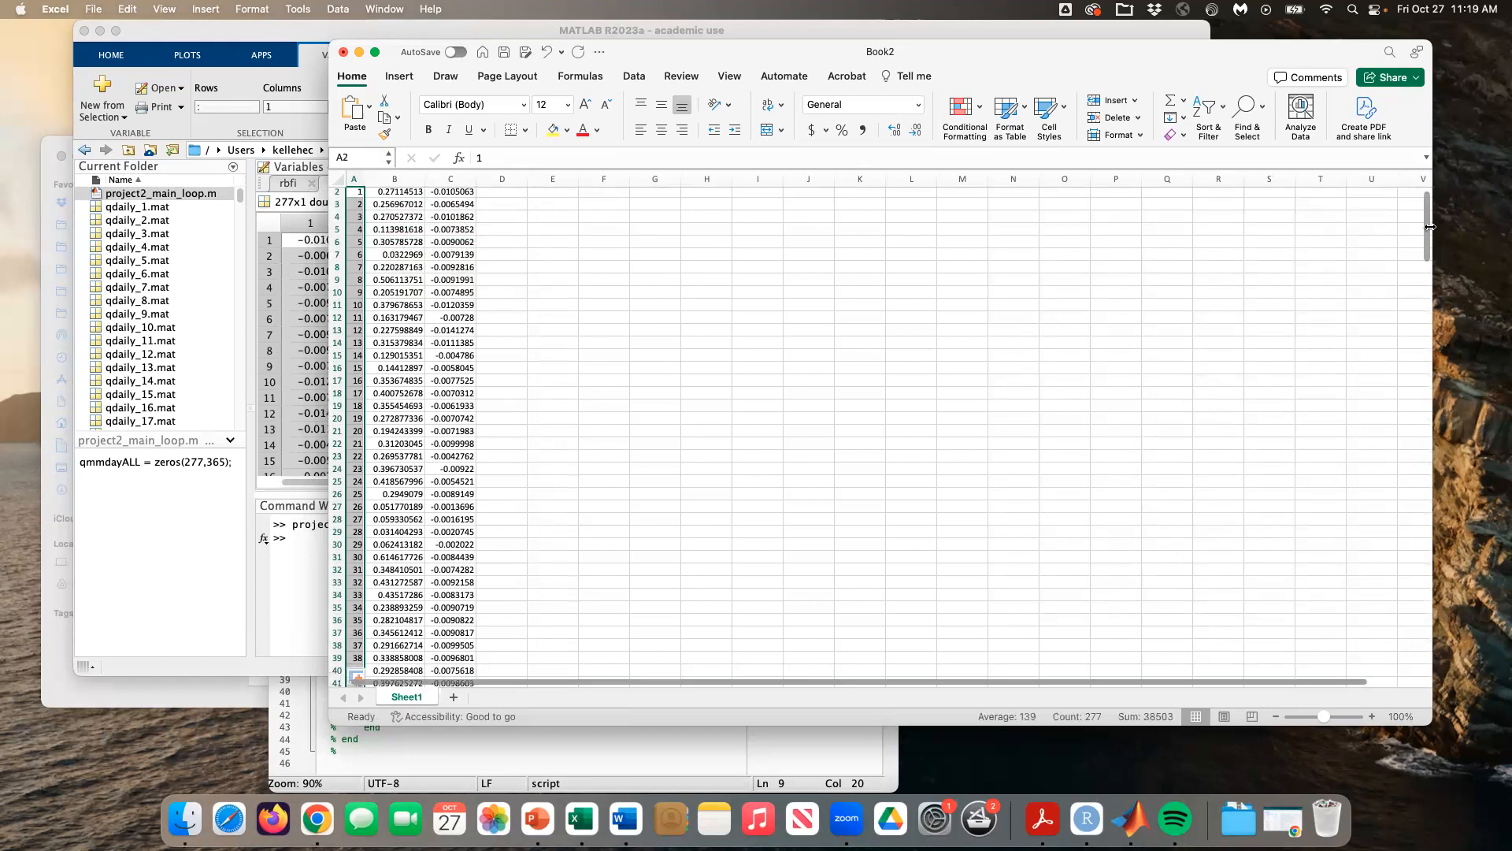
scroll(847, 479, "up", 1)
Step: Format the RBFI and SFDC columns as Number with four decimal places
left_click_drag(414, 186, 453, 181)
left_click(919, 104)
left_click(882, 158)
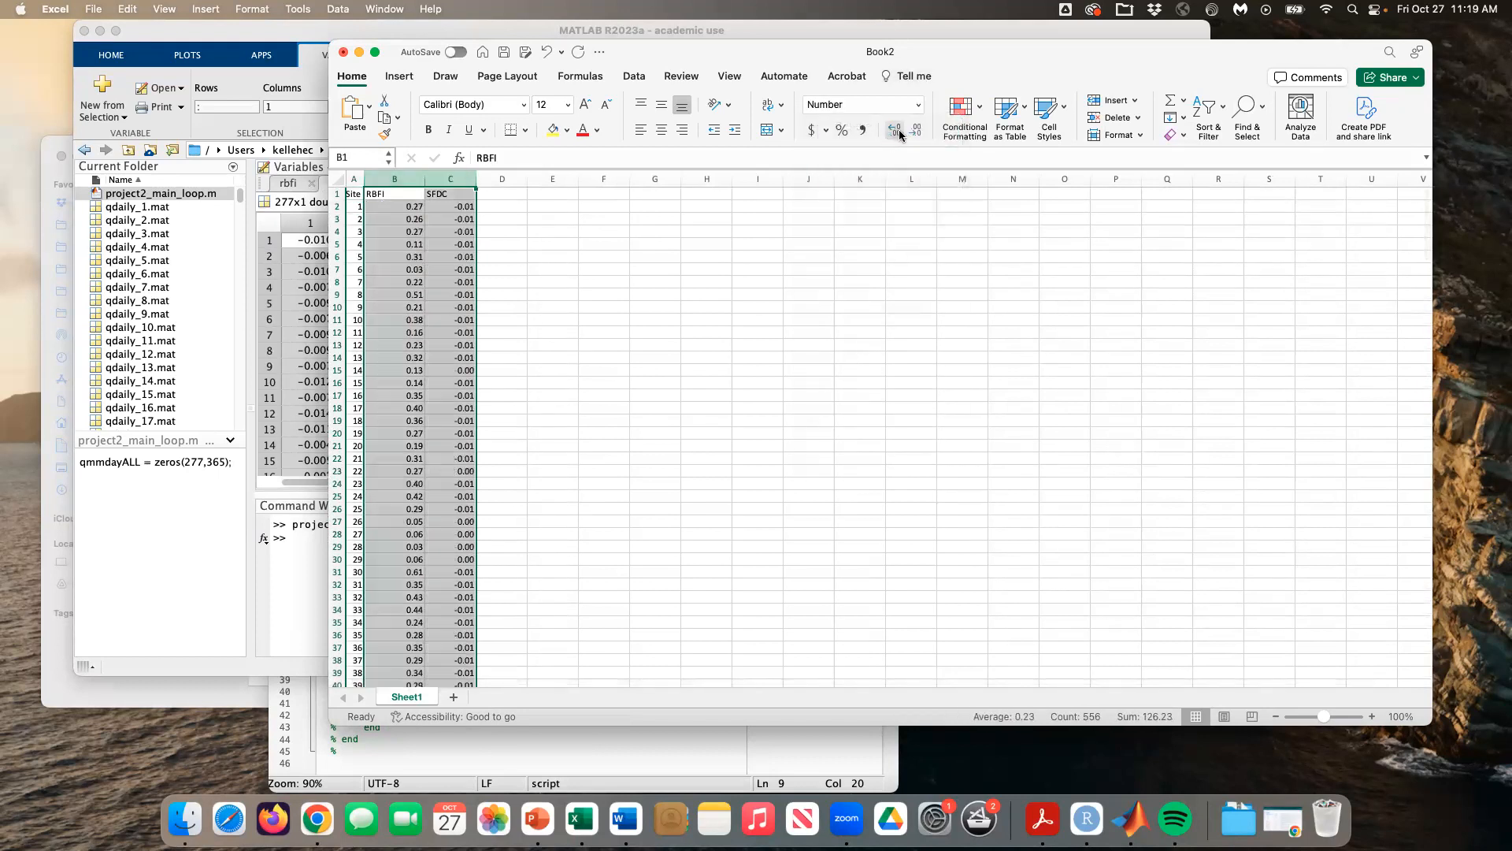
left_click(916, 129)
left_click(916, 129)
left_click(606, 332)
Step: Fit the widths of columns A to C to their contents
left_click_drag(354, 177, 451, 179)
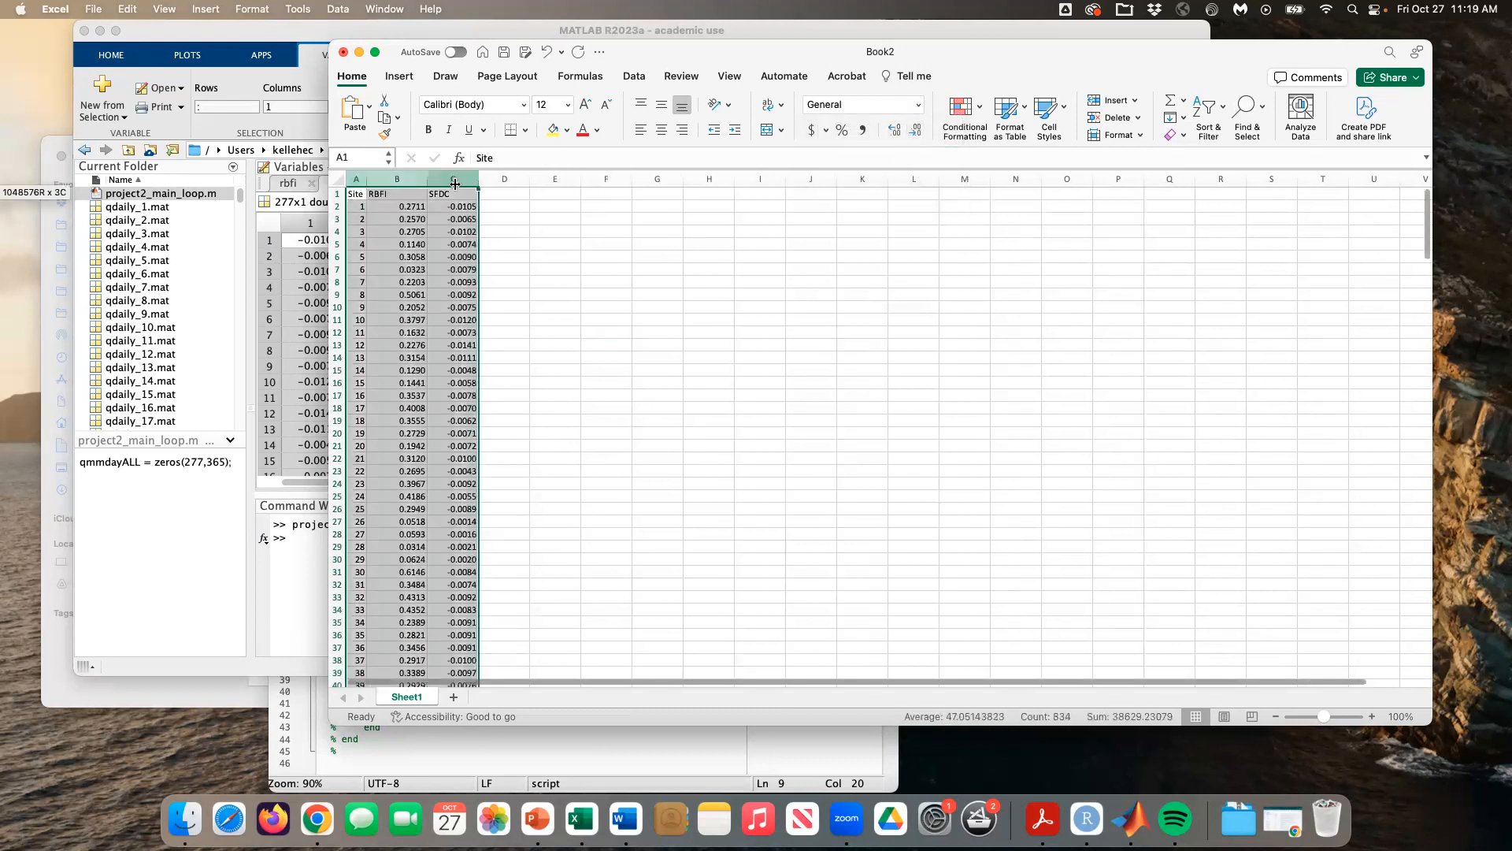
double_click(475, 178)
left_click(612, 357)
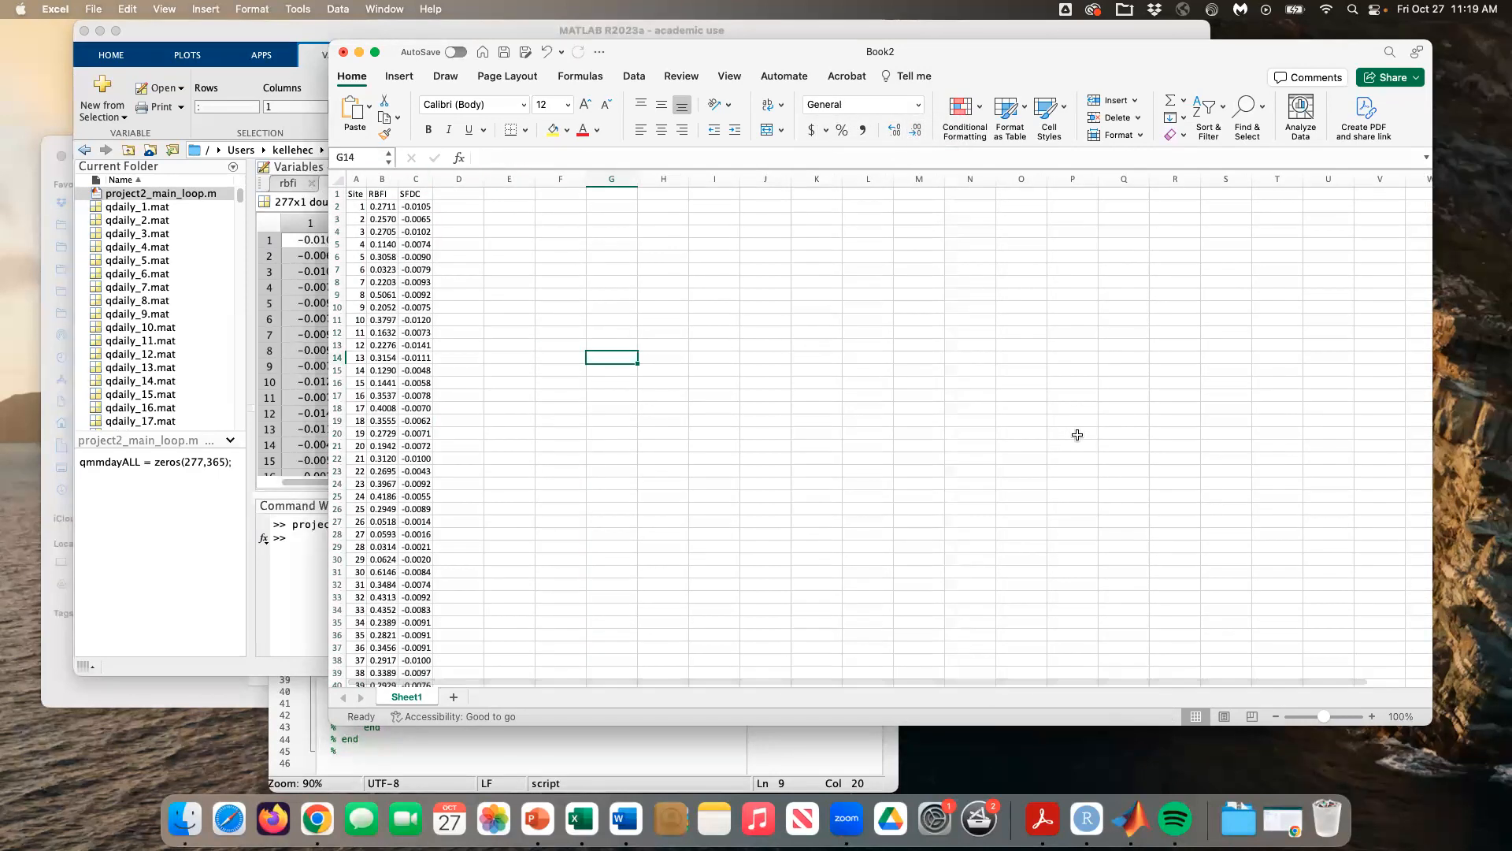
Step: Examine the RBFI and SFDC columns for sites with NaN values, selecting each affected row found
scroll(1056, 417, "down", 6)
scroll(469, 397, "down", 10)
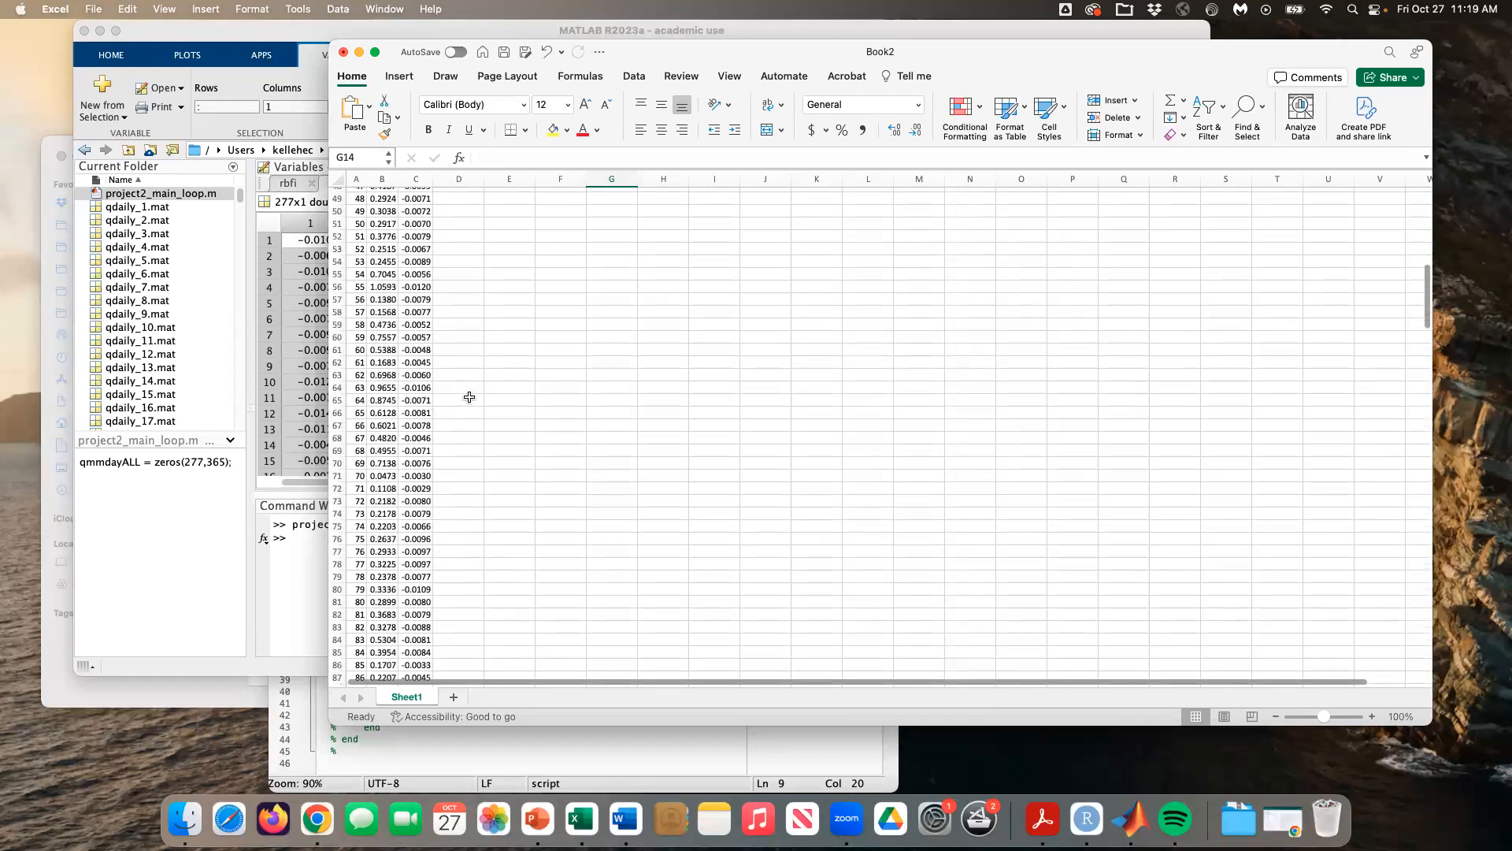
scroll(469, 397, "down", 20)
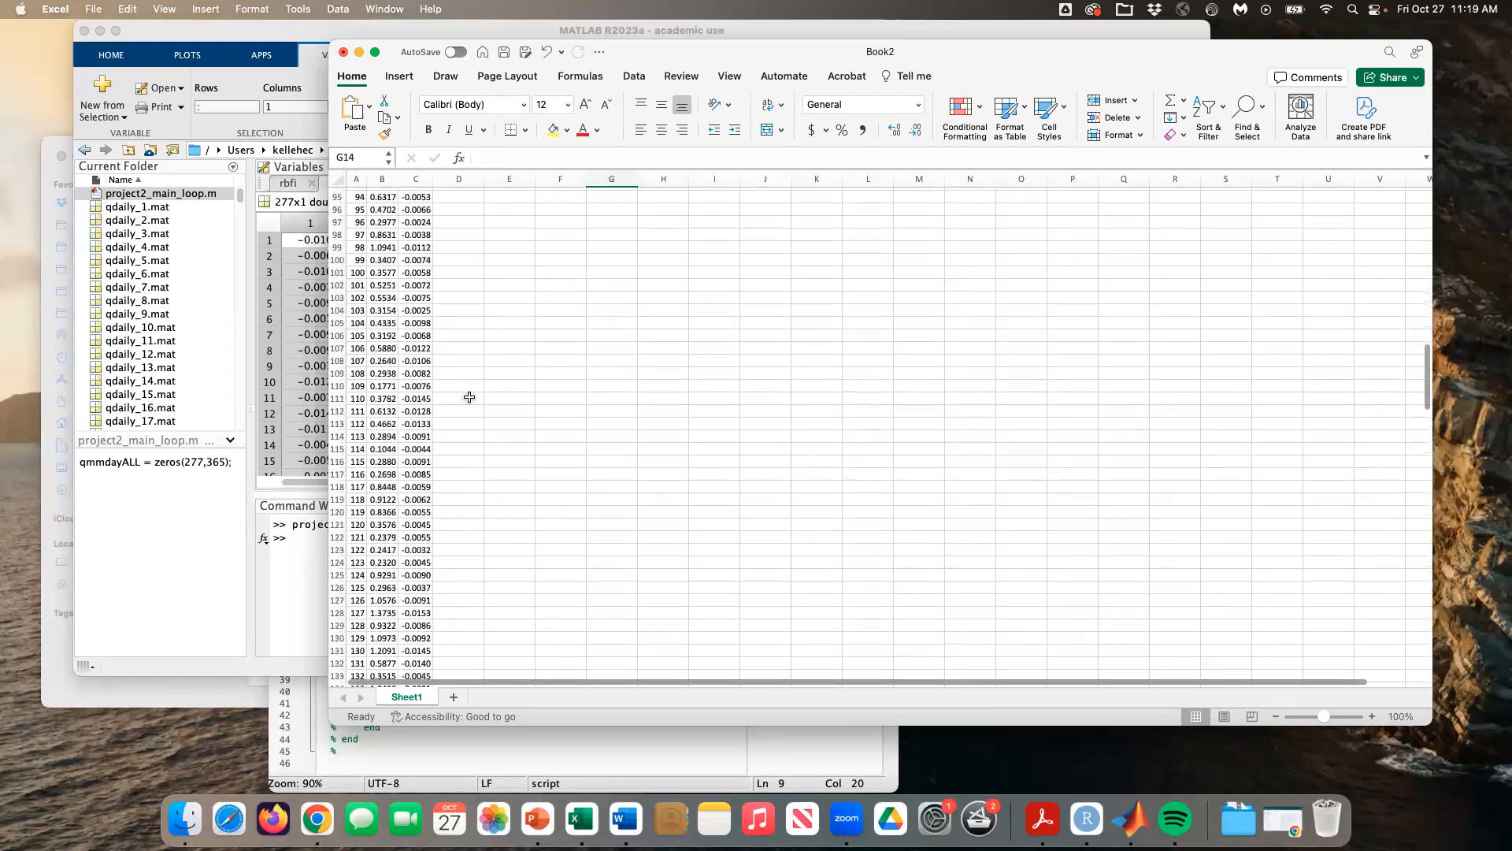
scroll(481, 373, "down", 20)
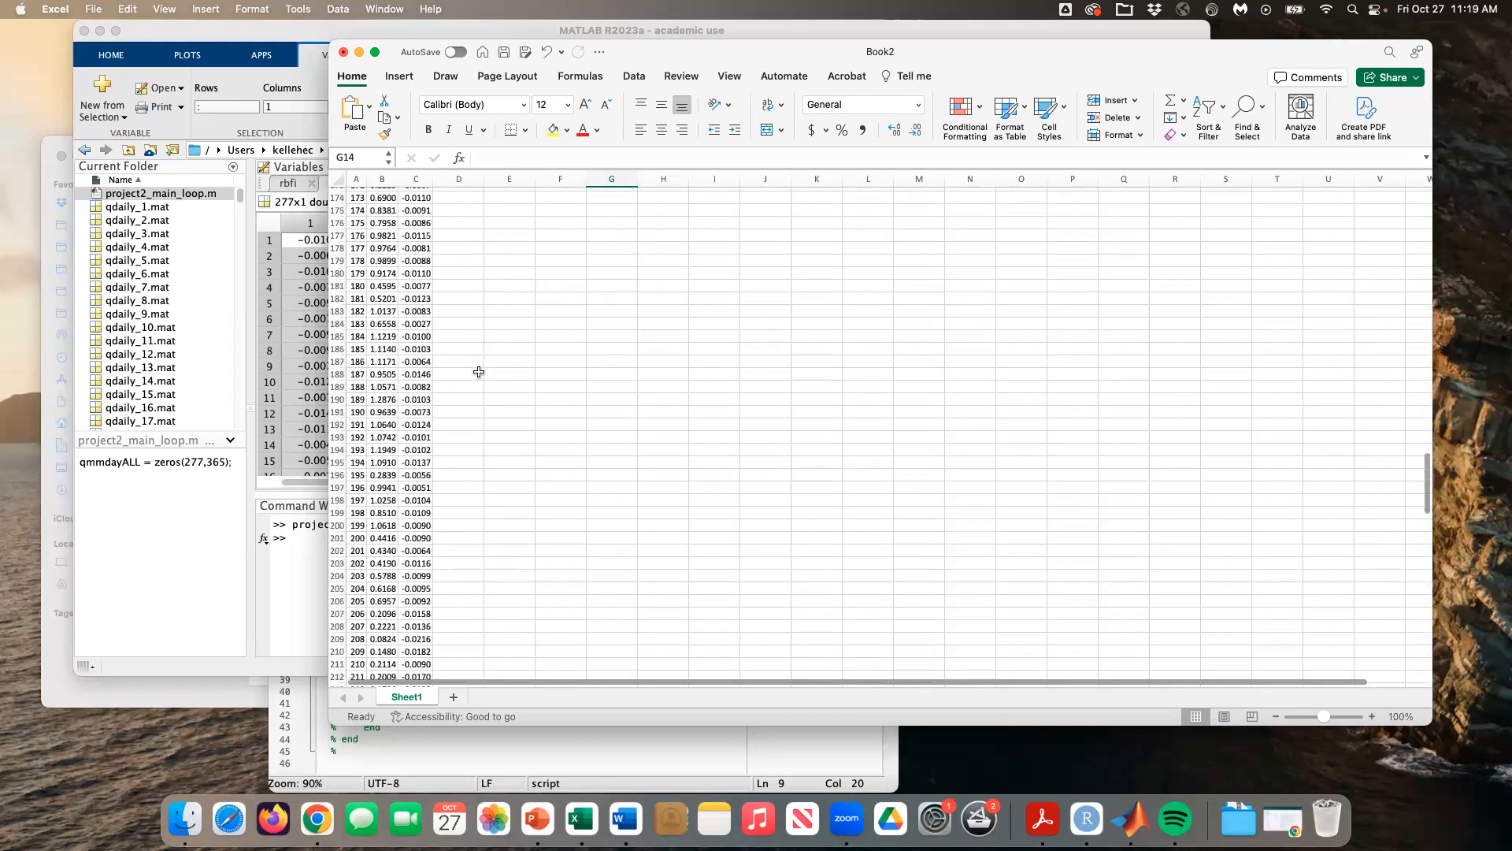
left_click_drag(416, 413, 356, 413)
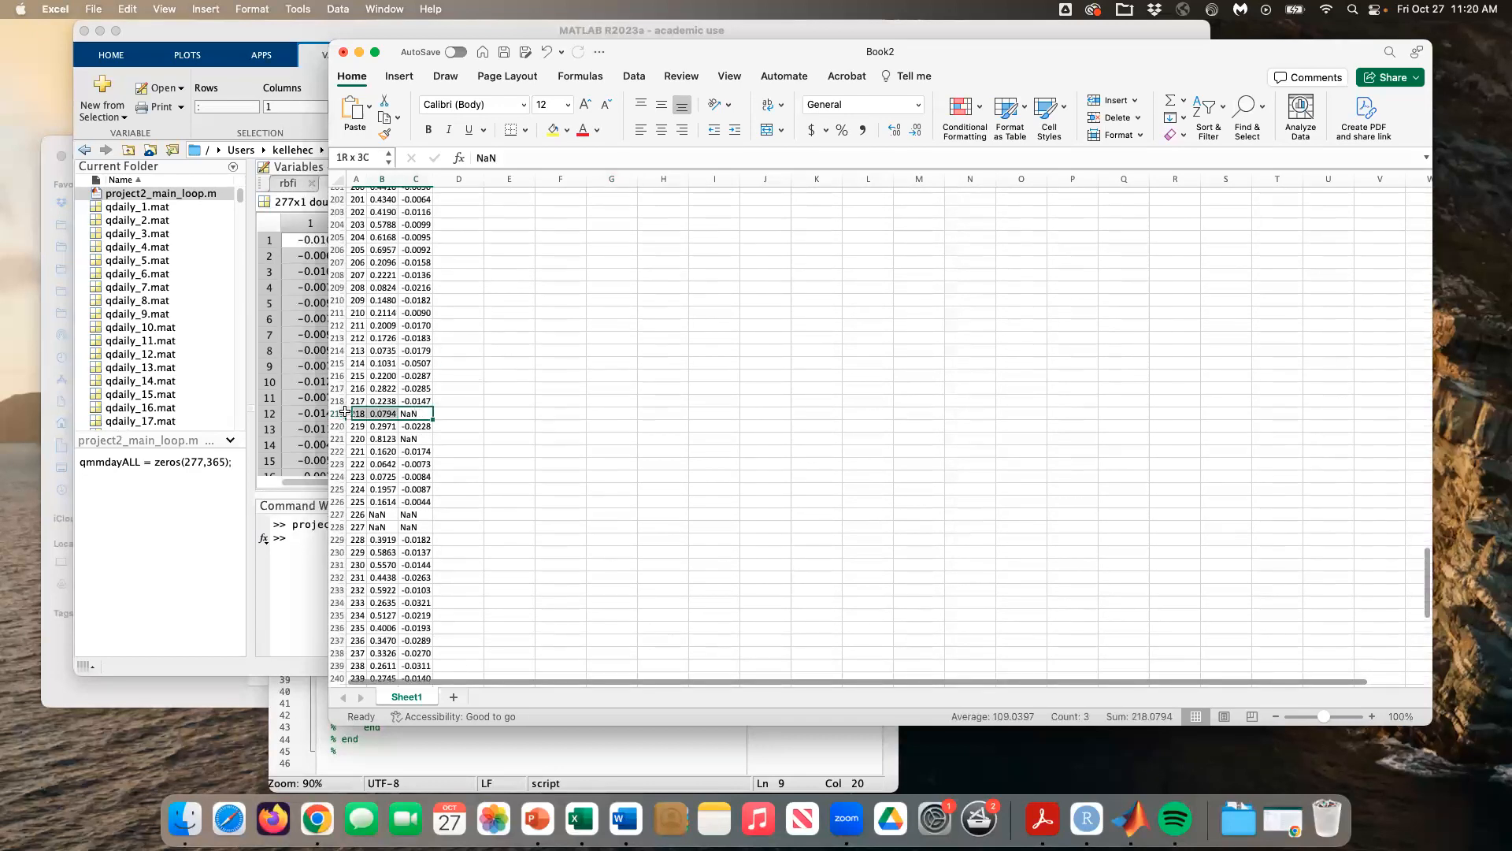
left_click_drag(406, 518, 347, 520)
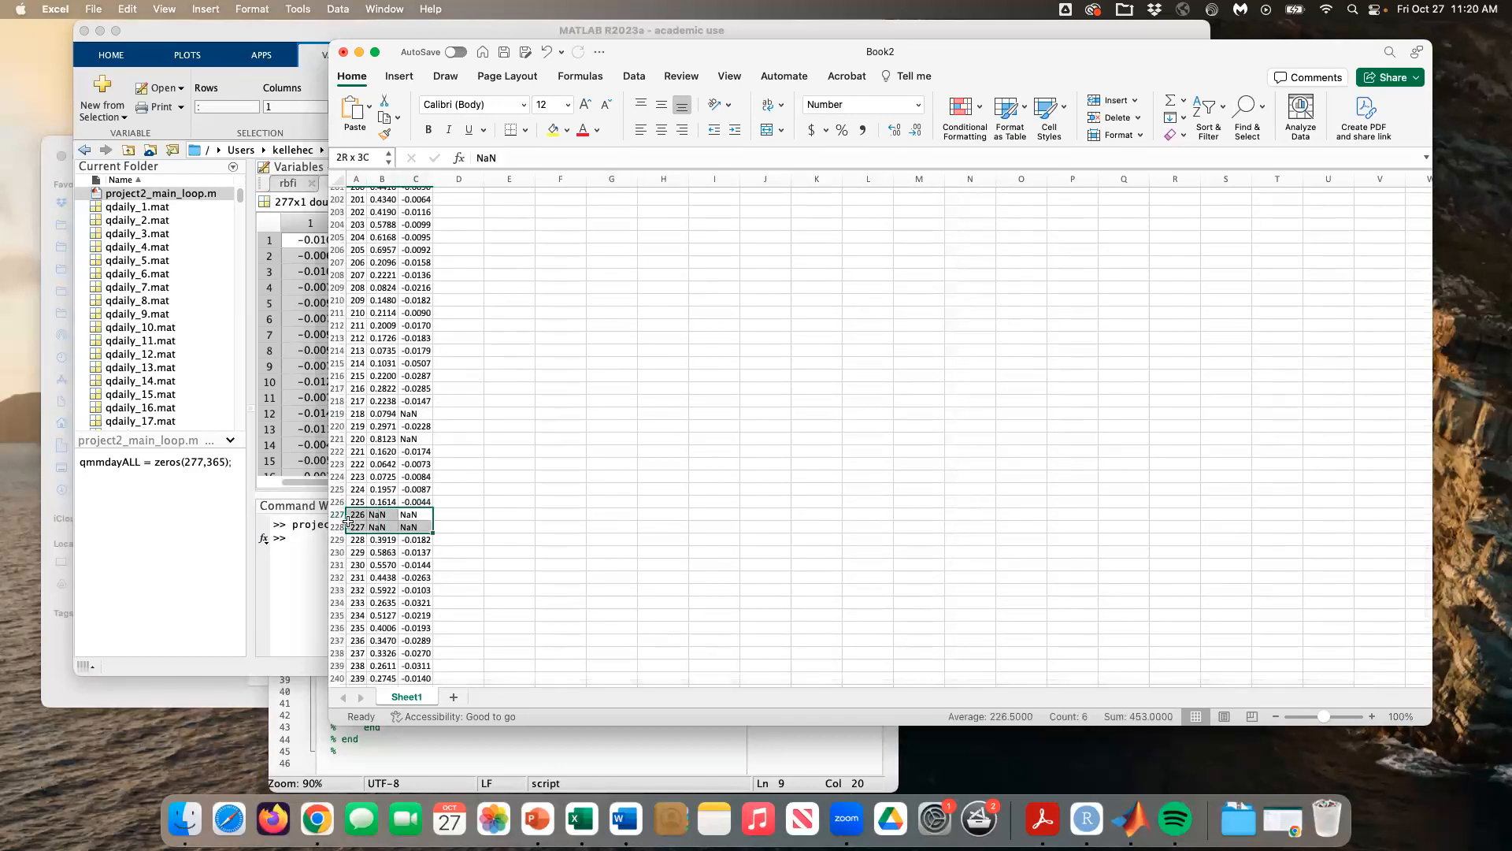
left_click_drag(416, 439, 356, 439)
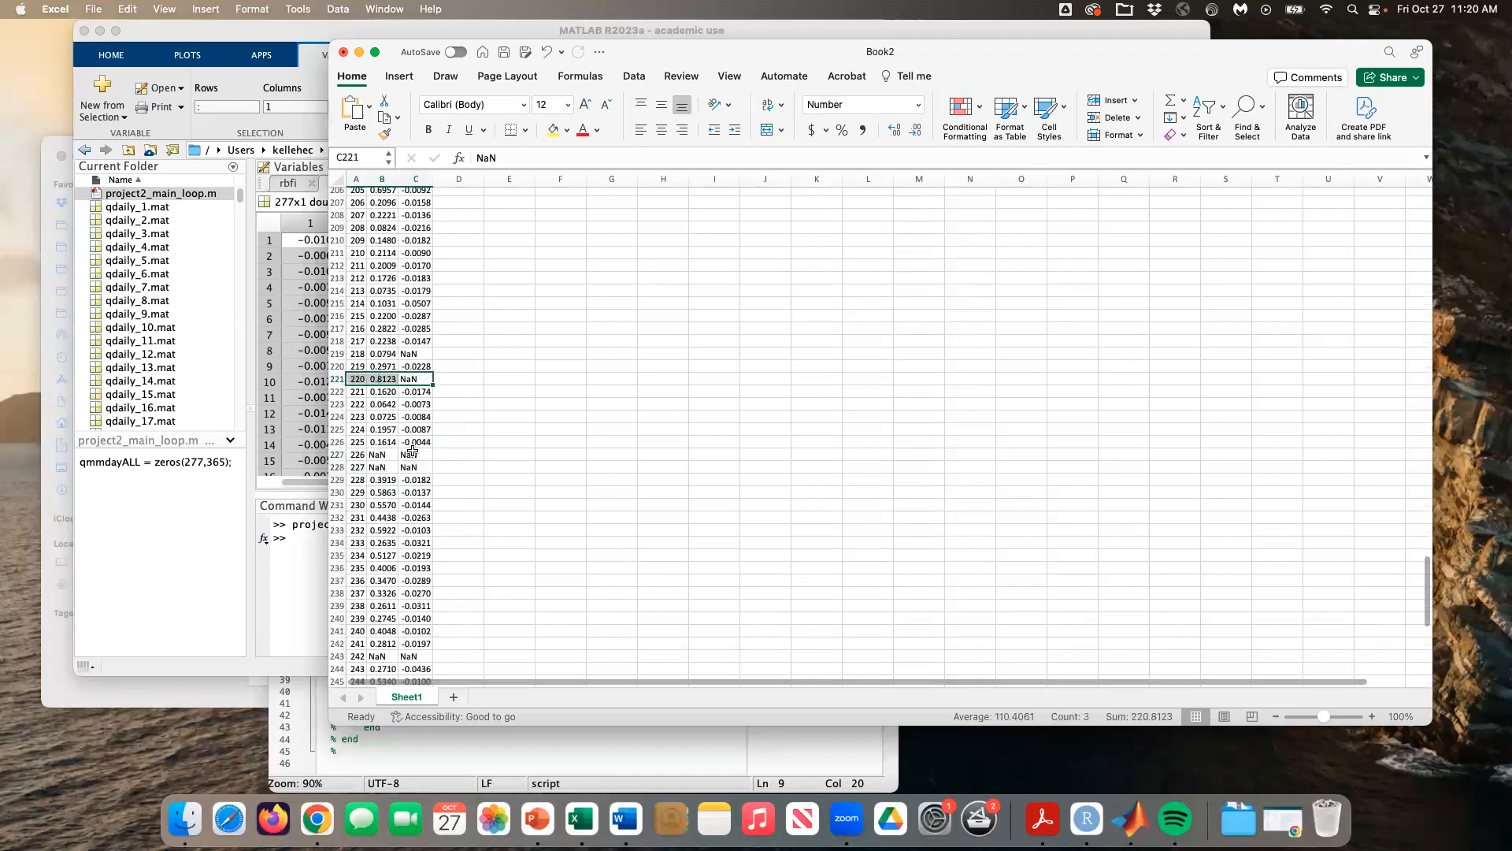
scroll(415, 482, "down", 4)
left_click_drag(416, 554, 356, 554)
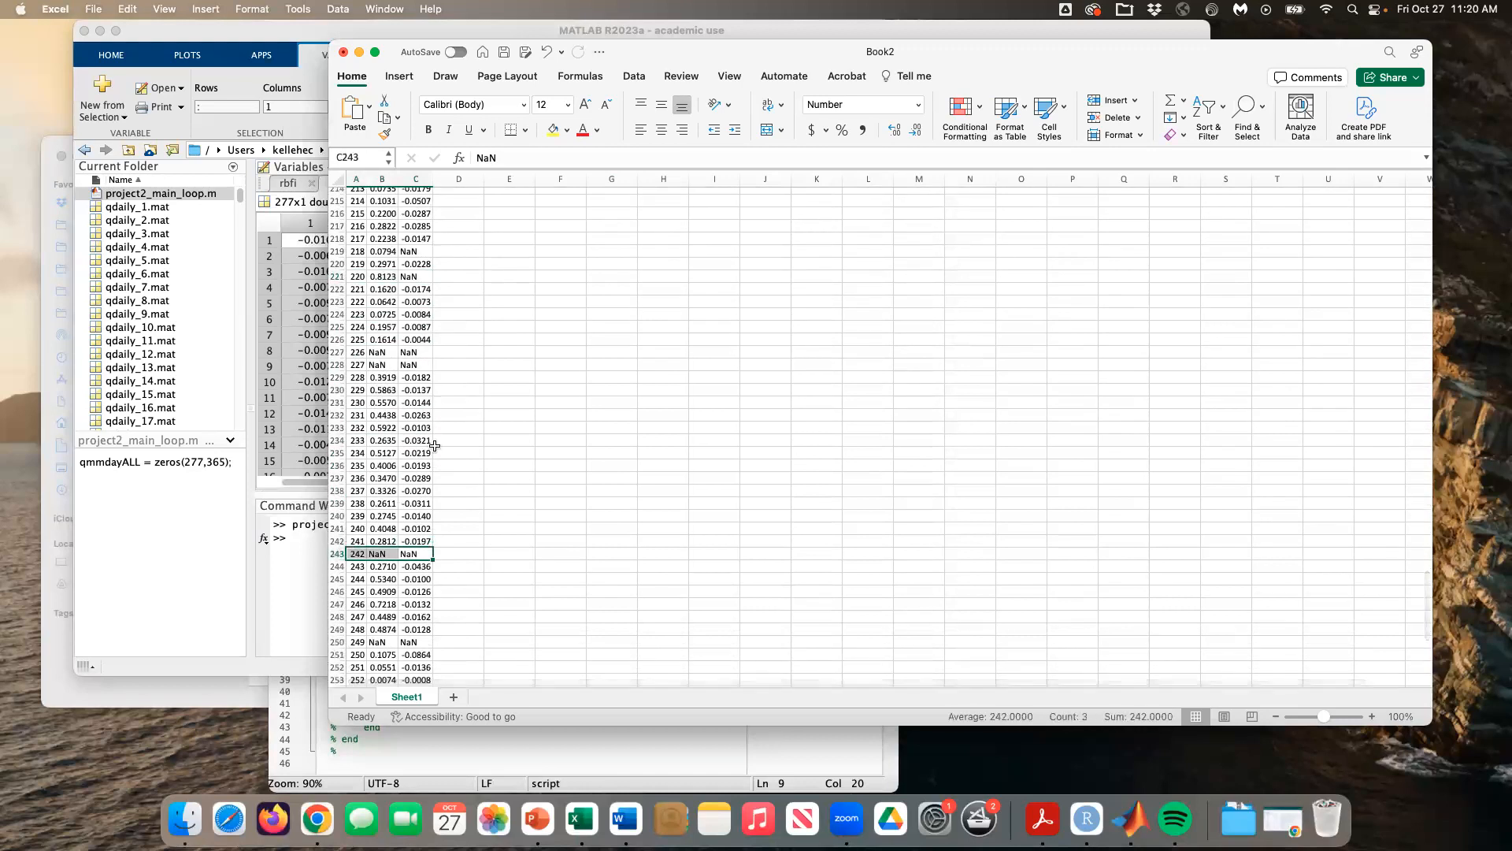
scroll(400, 422, "down", 3)
scroll(408, 435, "down", 3)
left_click_drag(416, 471, 357, 471)
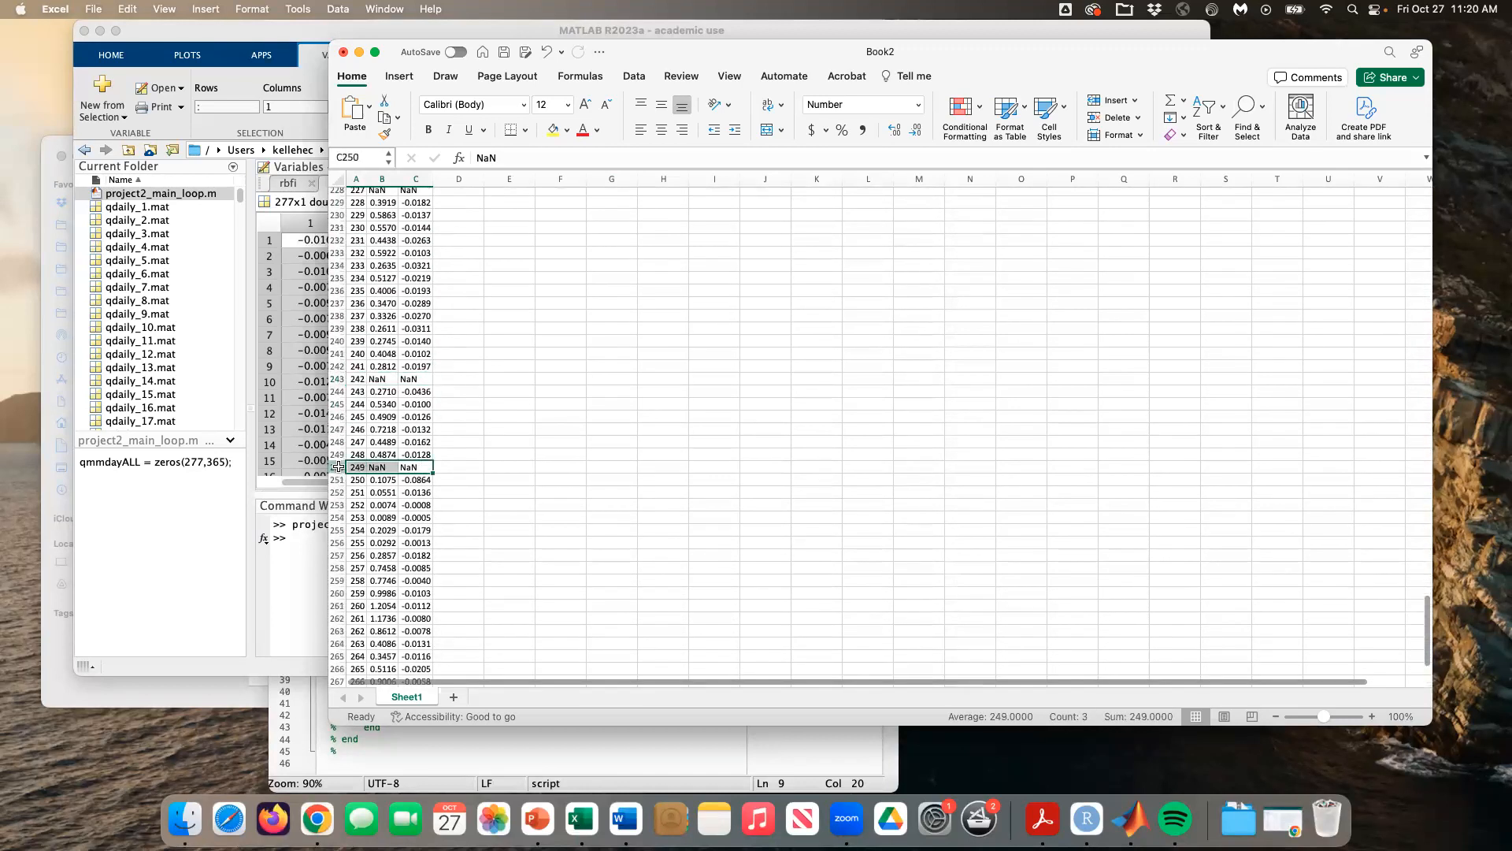
Step: Recheck the remaining site rows for missing values, ending with the row of site 242 selected
scroll(403, 441, "down", 6)
scroll(403, 442, "up", 10)
scroll(417, 439, "right", 2)
scroll(417, 441, "left", 2)
scroll(422, 442, "up", 4)
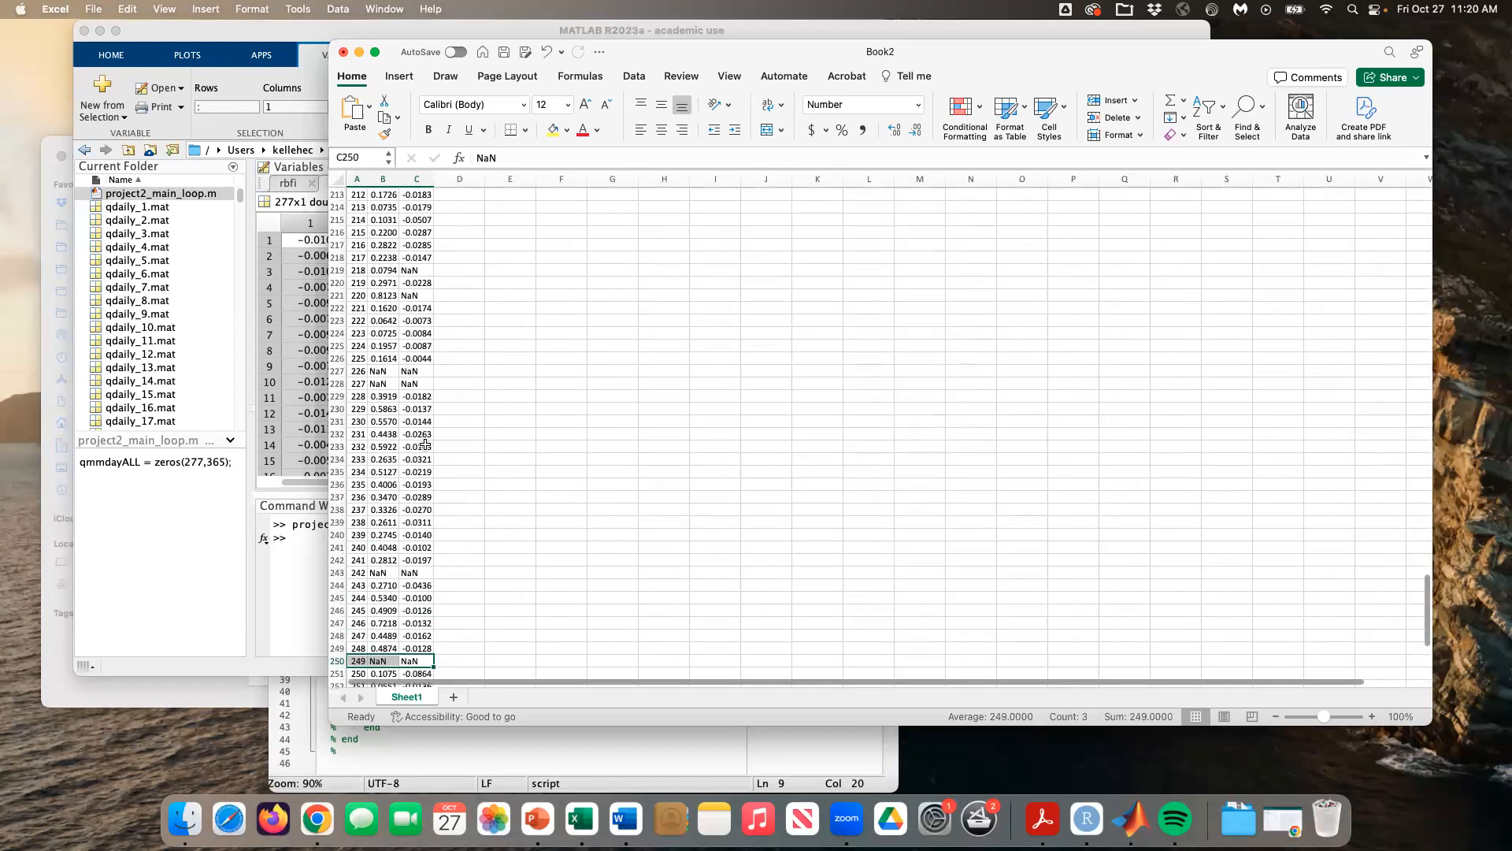
scroll(425, 445, "up", 3)
left_click(426, 442)
scroll(416, 459, "up", 18)
scroll(415, 452, "down", 20)
left_click_drag(411, 413, 356, 415)
left_click_drag(357, 327, 417, 327)
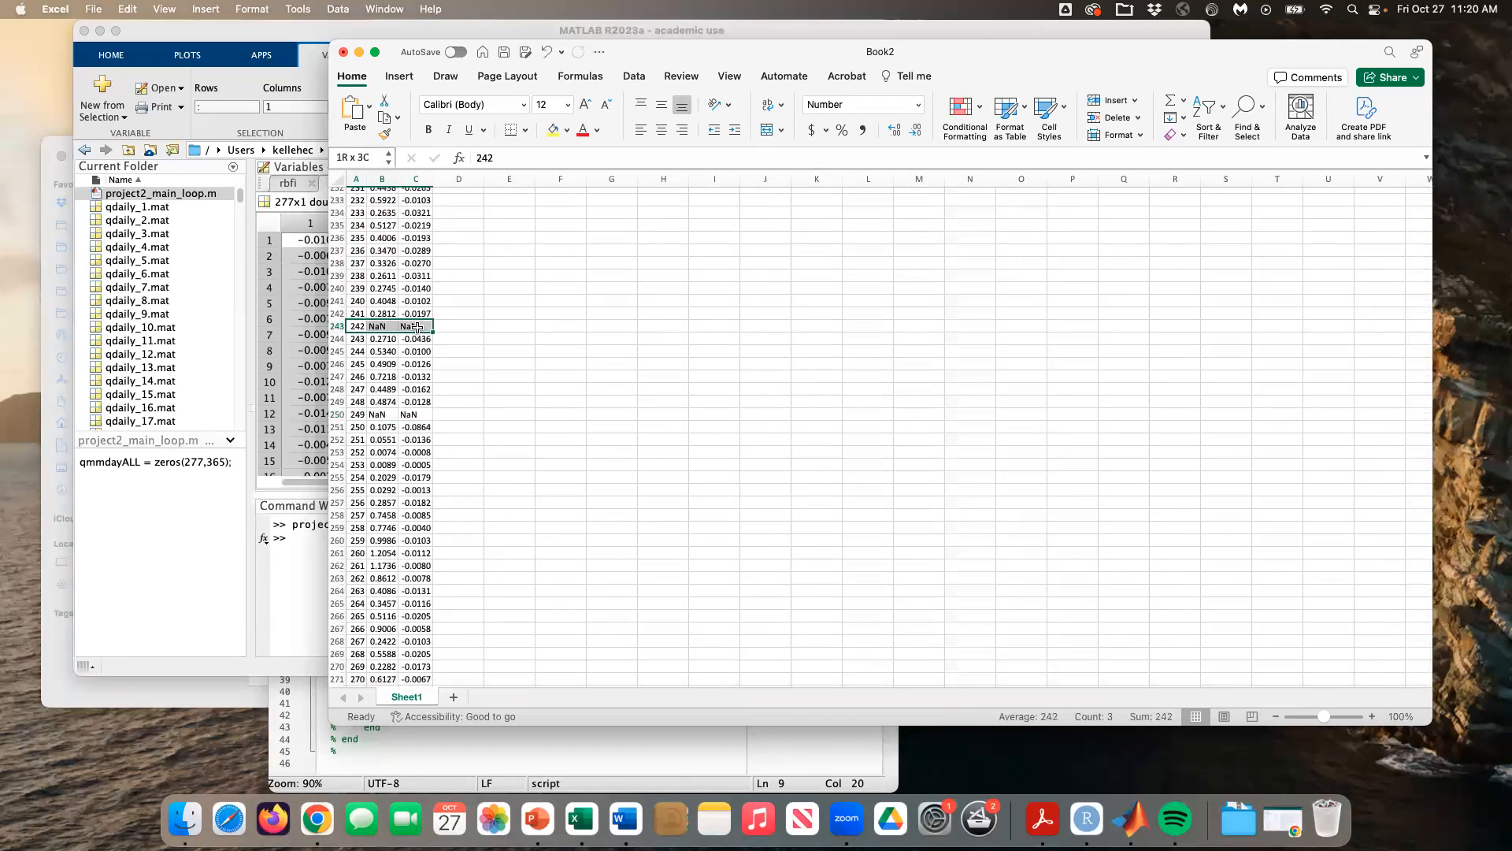
Step: Switch to MATLAB, clear all workspace variables and load qdaily_242.mat from the current folder
left_click(282, 608)
type("clear")
key("Return")
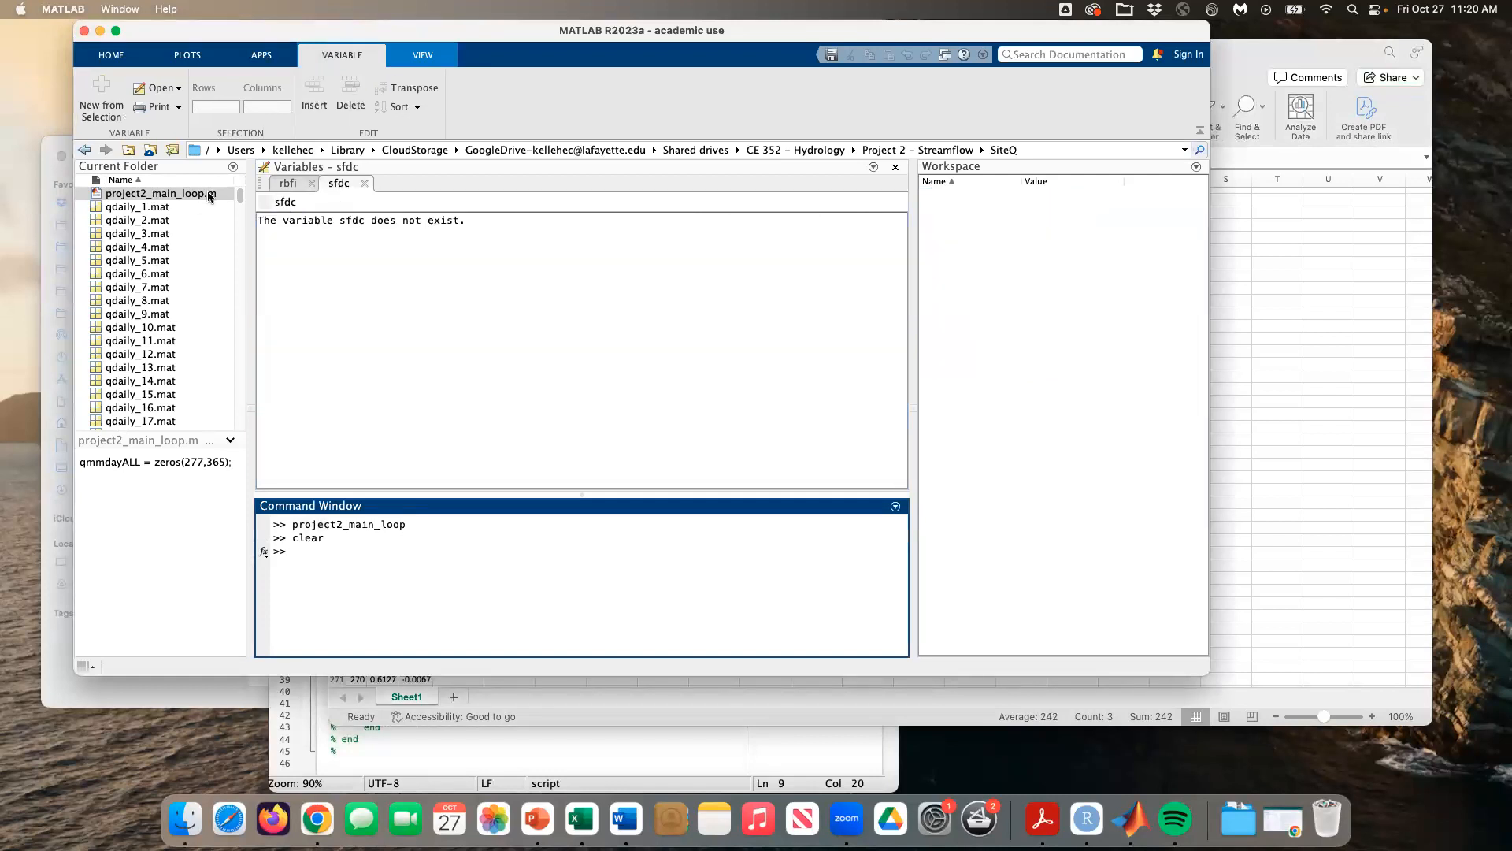
left_click_drag(239, 197, 241, 397)
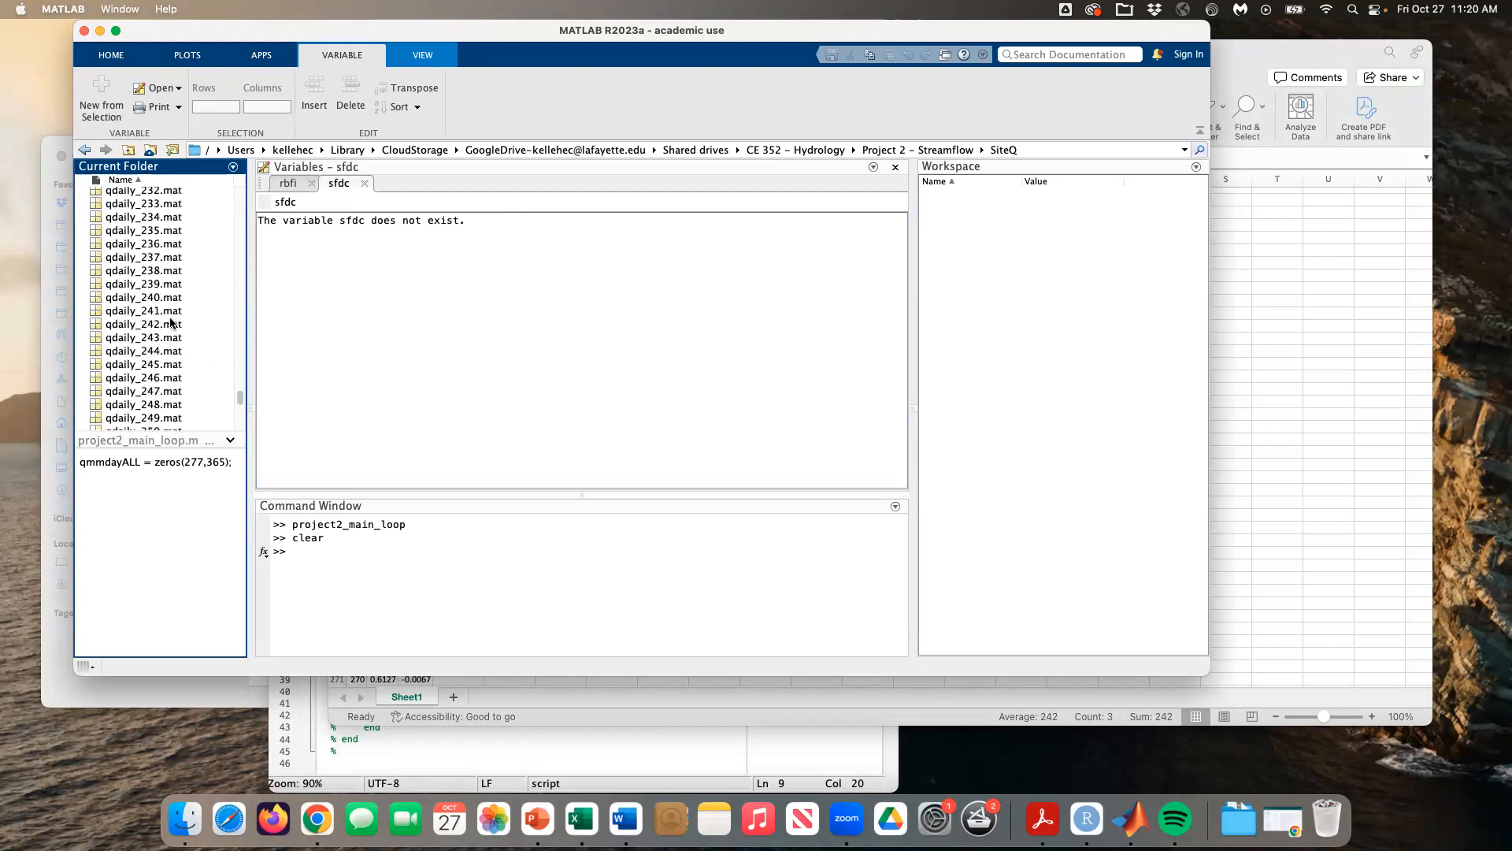
double_click(170, 324)
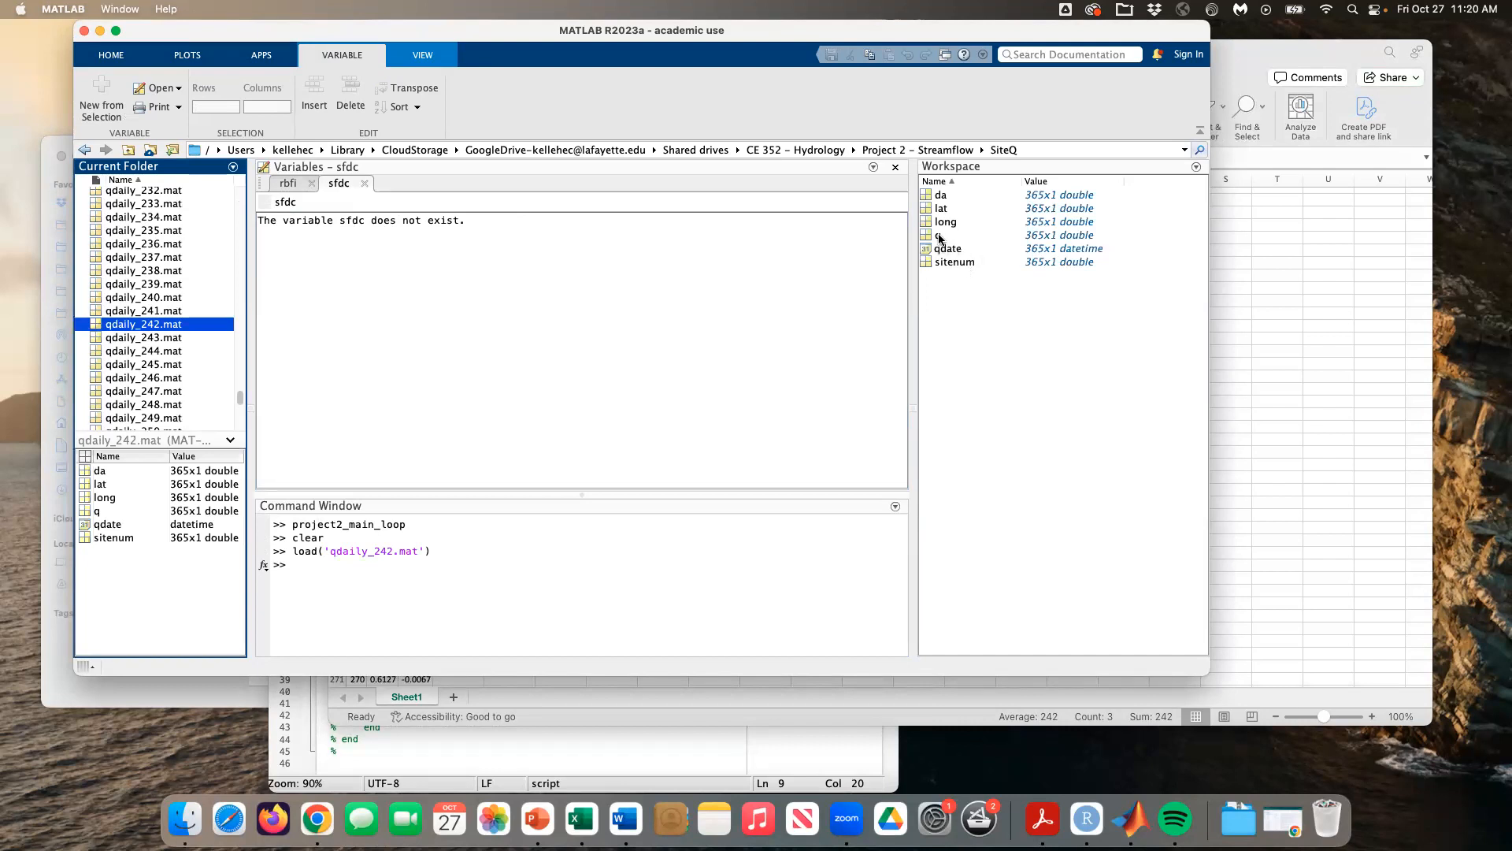
Step: Close the leftover rbfi and sfdc variables in the variable editor
left_click(559, 583)
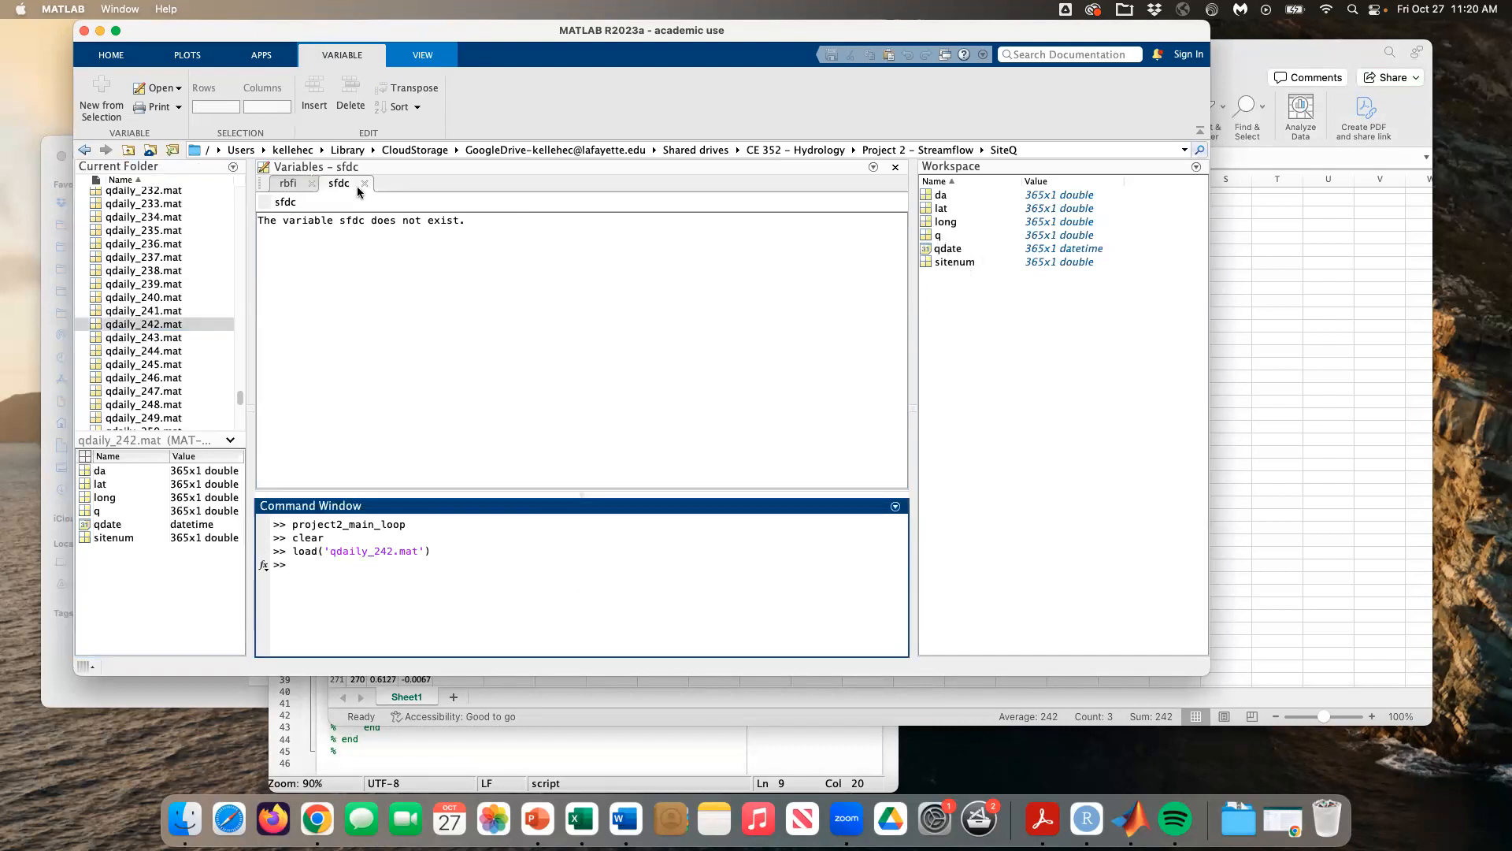
left_click(312, 183)
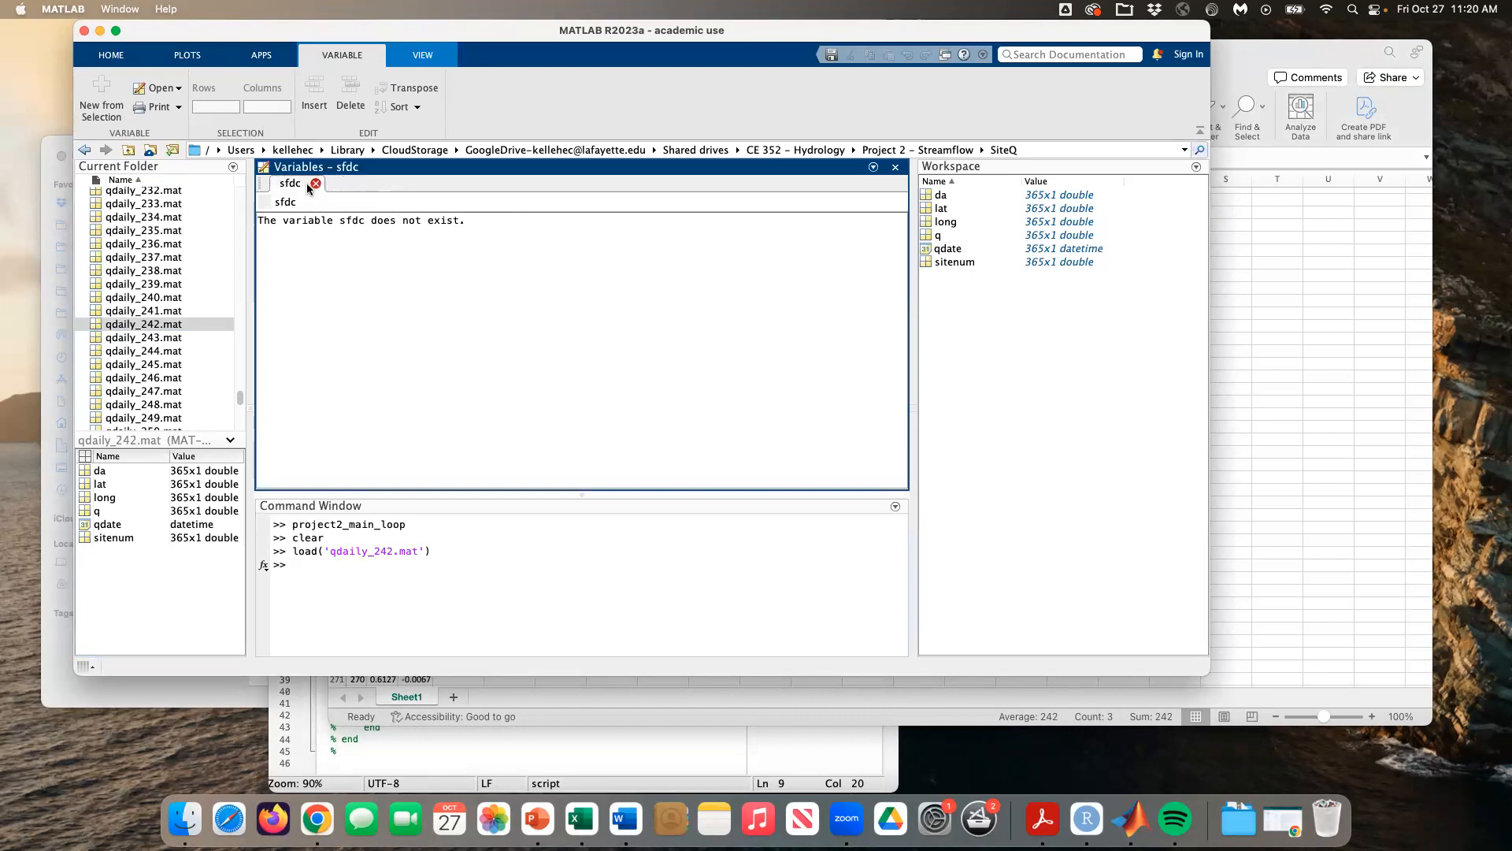
left_click(315, 183)
Step: Plot the discharge with plot(q);, widen the figure to view it, and close it
type("plot(q);")
key("Return")
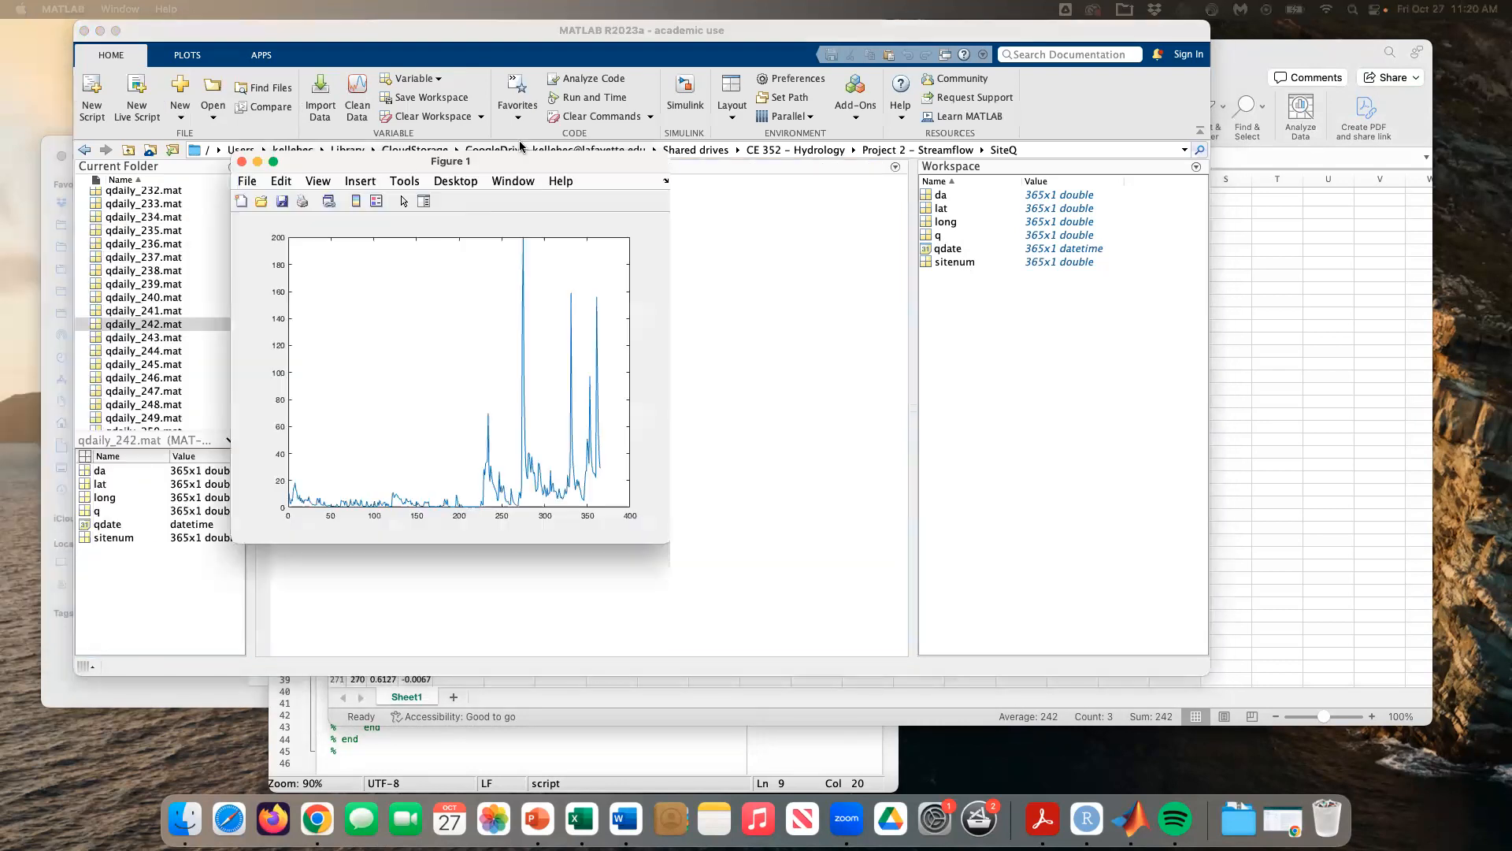
left_click_drag(694, 516, 1008, 520)
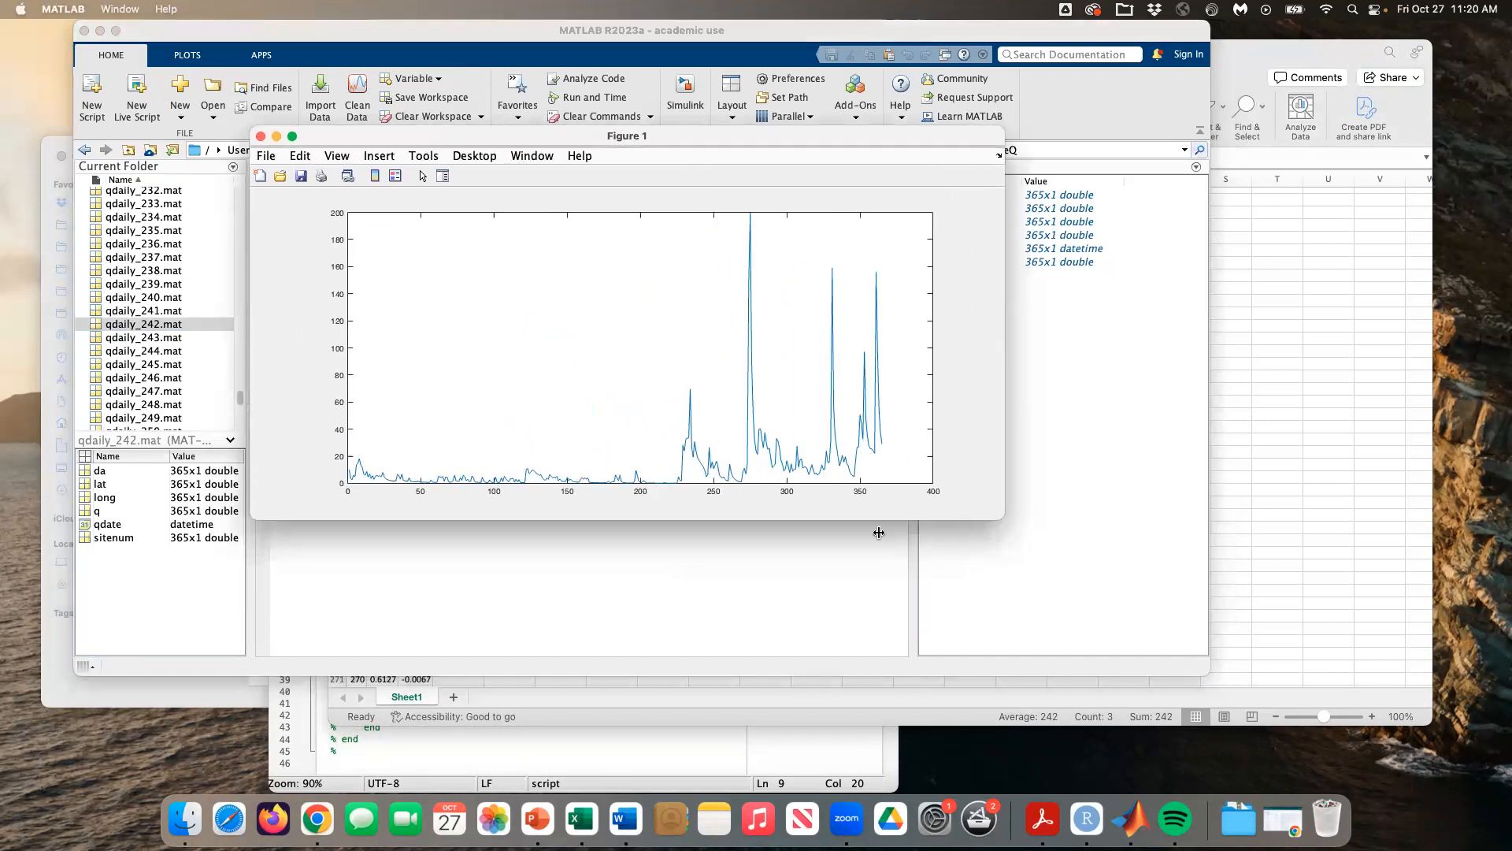
left_click(261, 136)
Step: Plot discharge against date with plot(qdate,q); and widen the figure window
key("Up")
type("qda")
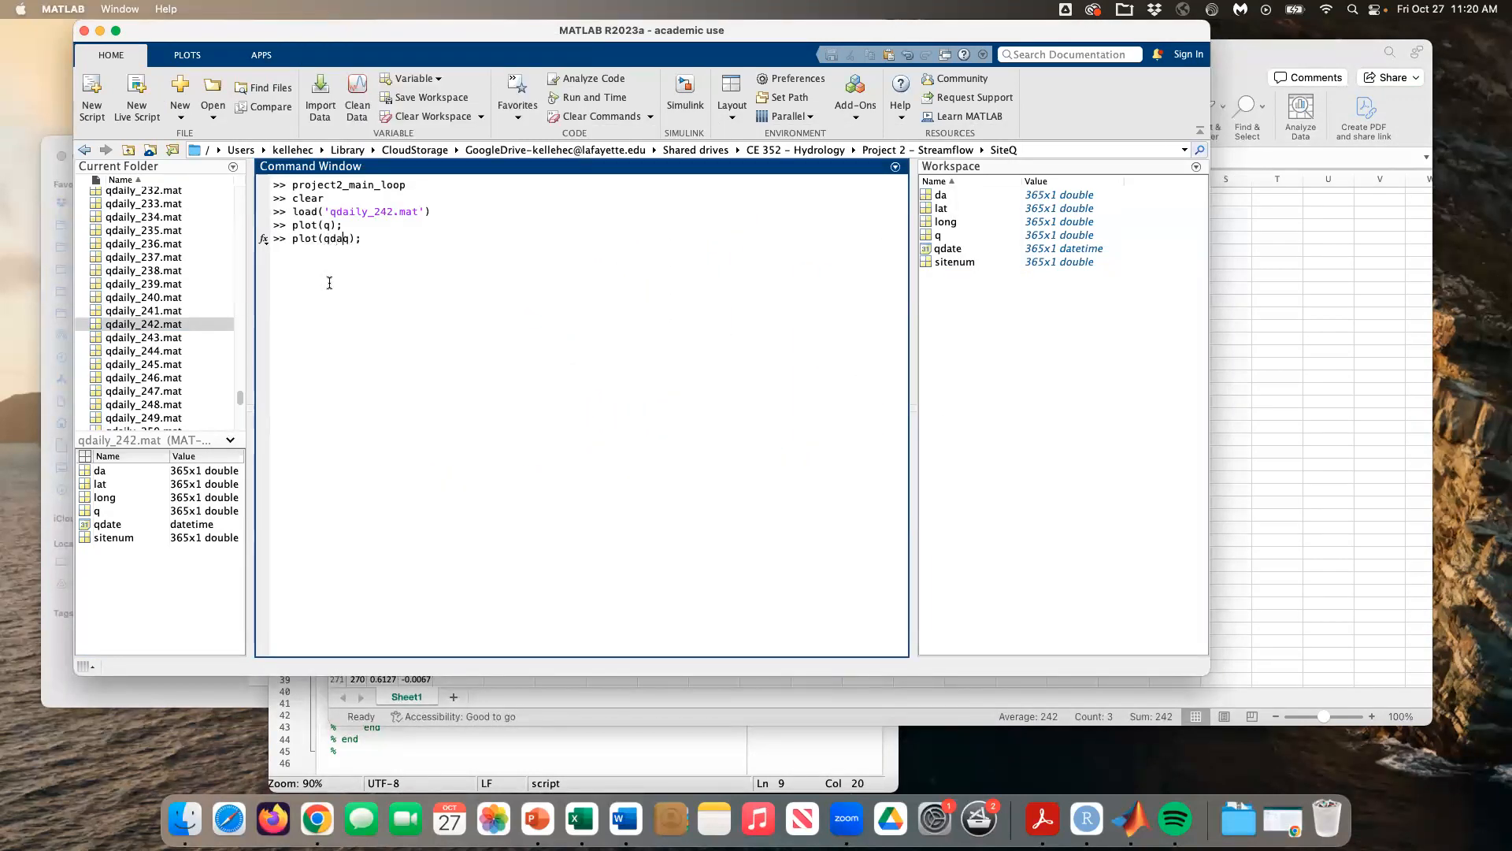
key("Return")
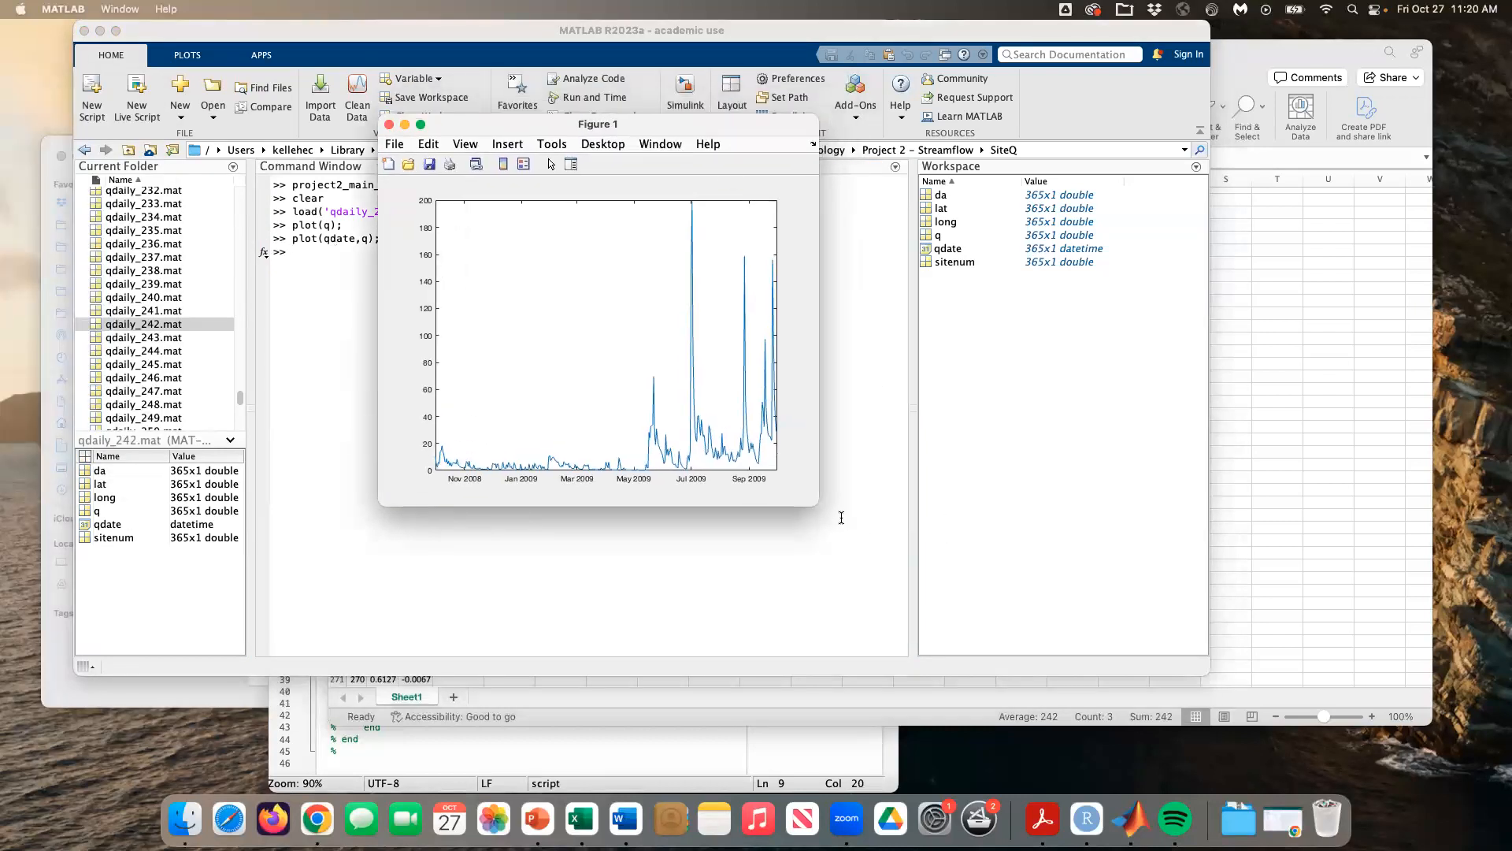
left_click_drag(818, 504, 1168, 459)
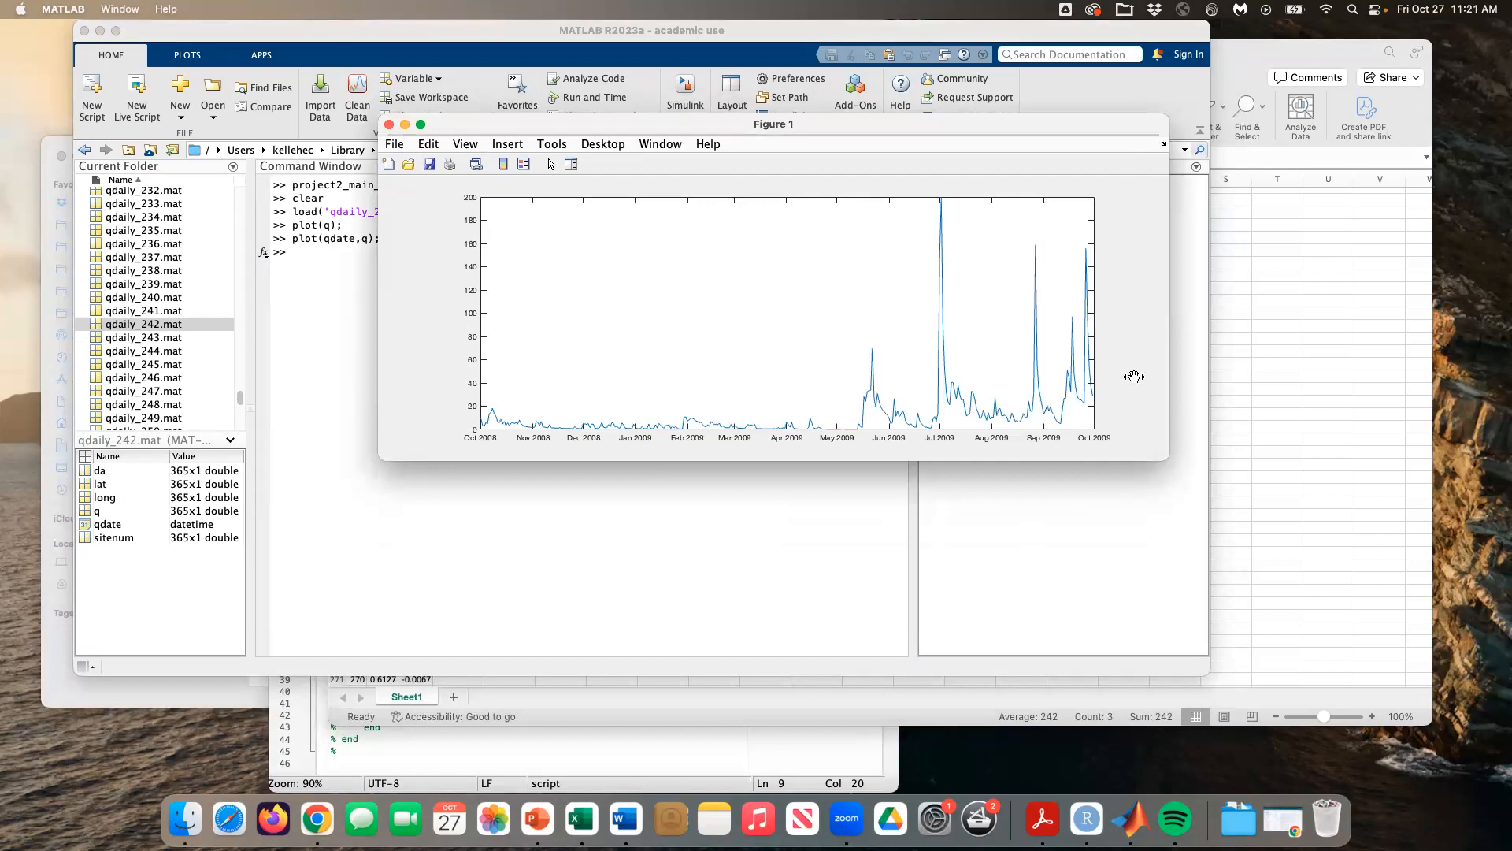
Step: Close the discharge figure, inspect the values of q and da in the variable editor, and close both variables
left_click(389, 124)
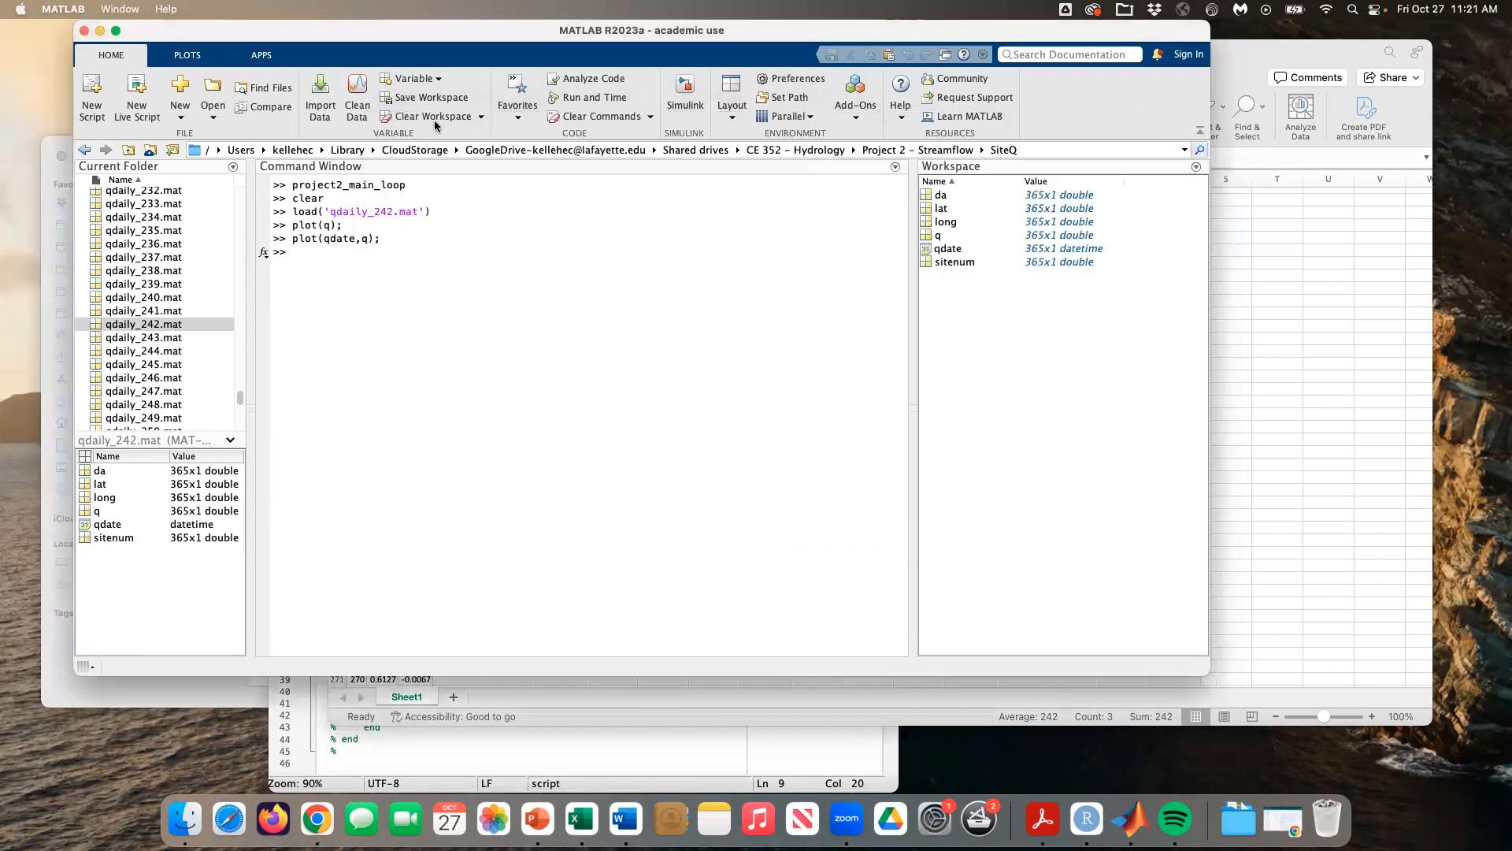
left_click(937, 237)
double_click(937, 236)
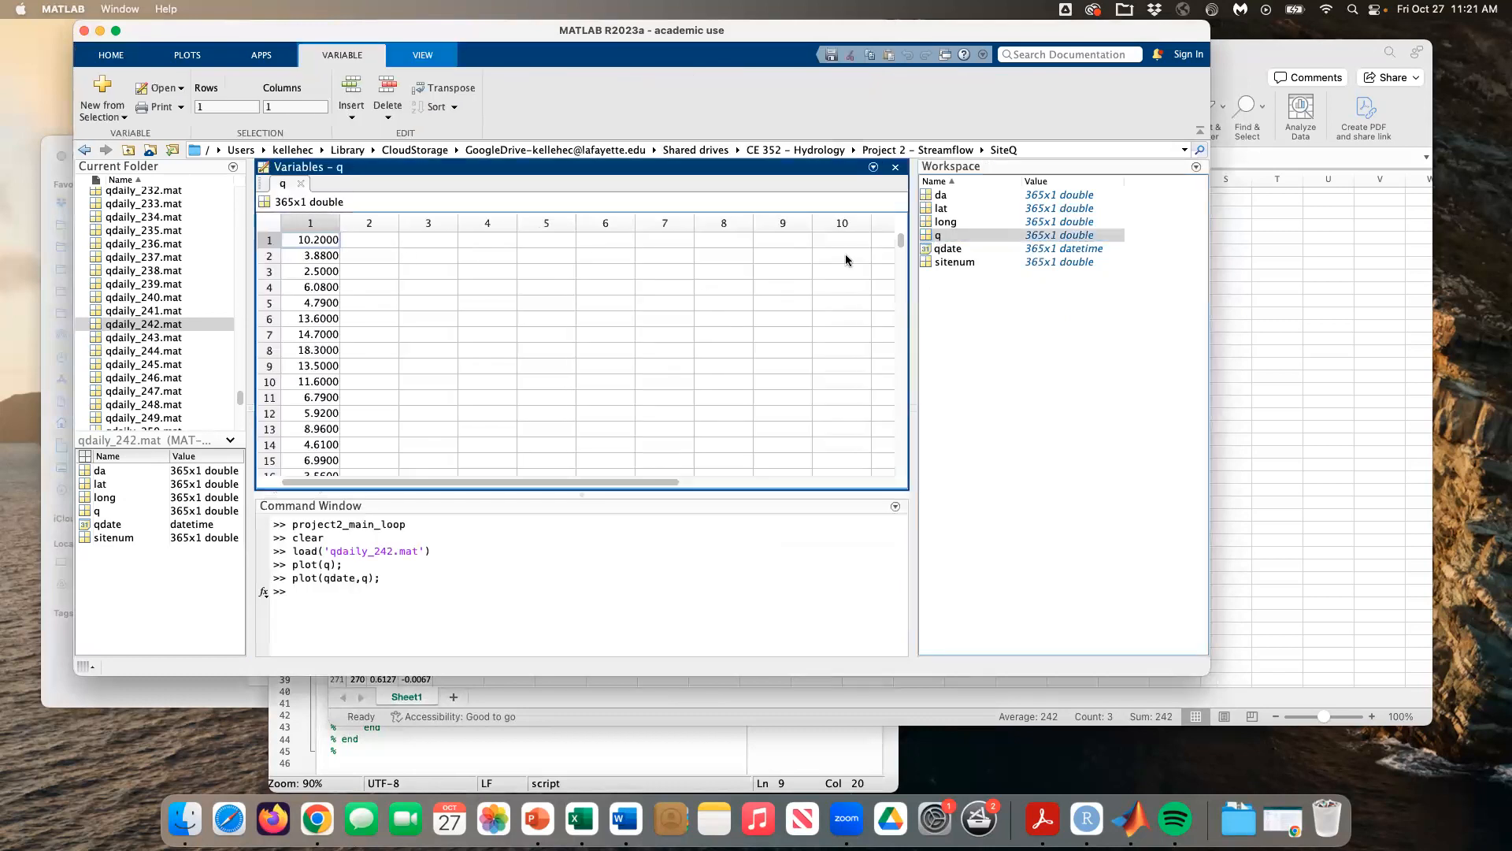
mouse_move(901, 248)
left_mouse_down()
mouse_move(910, 444)
mouse_move(930, 471)
mouse_move(905, 228)
left_mouse_up()
double_click(940, 197)
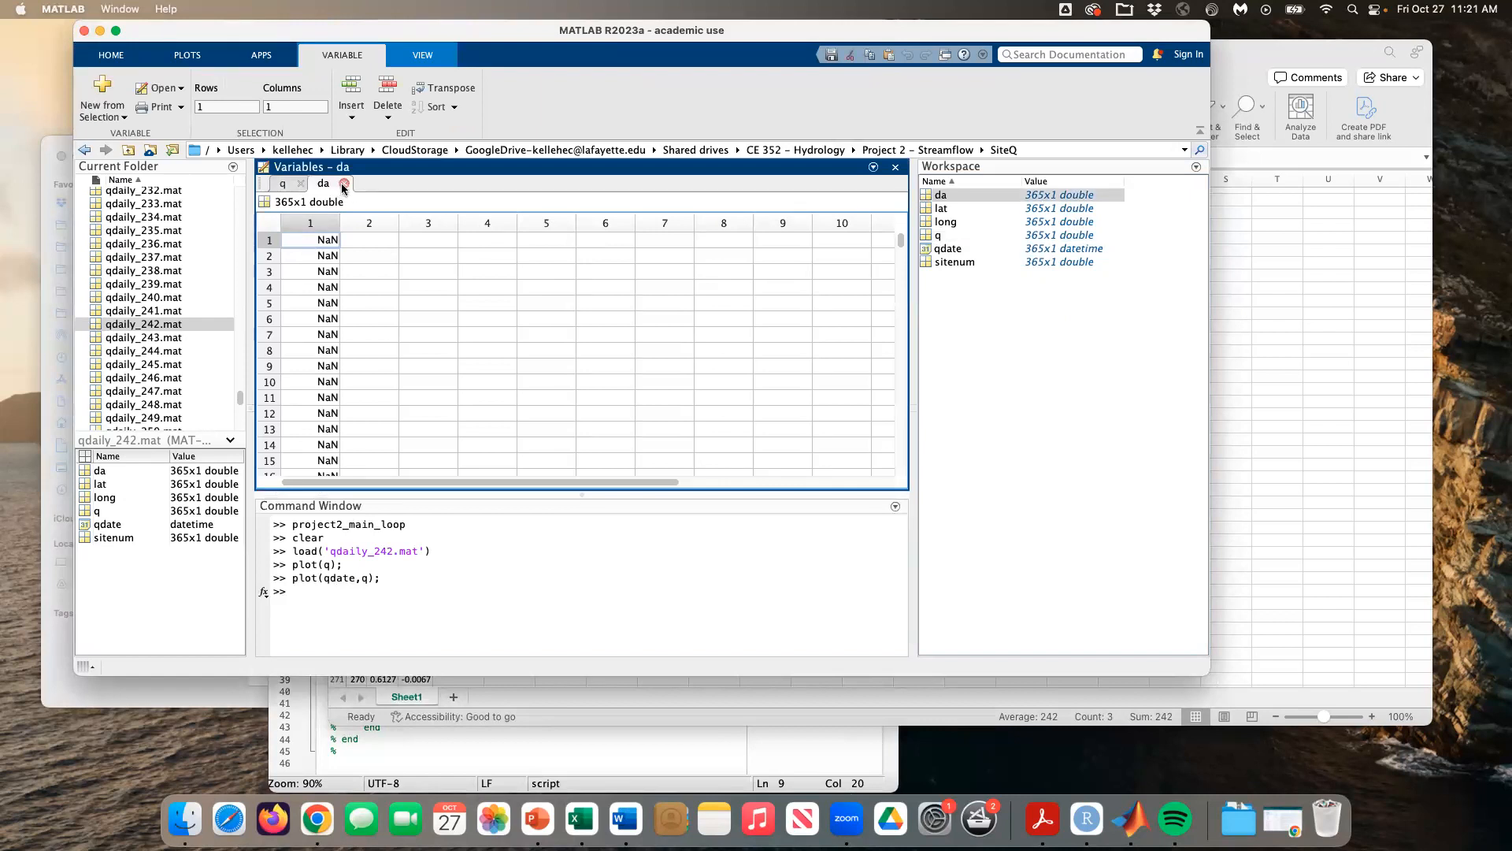
left_click(345, 184)
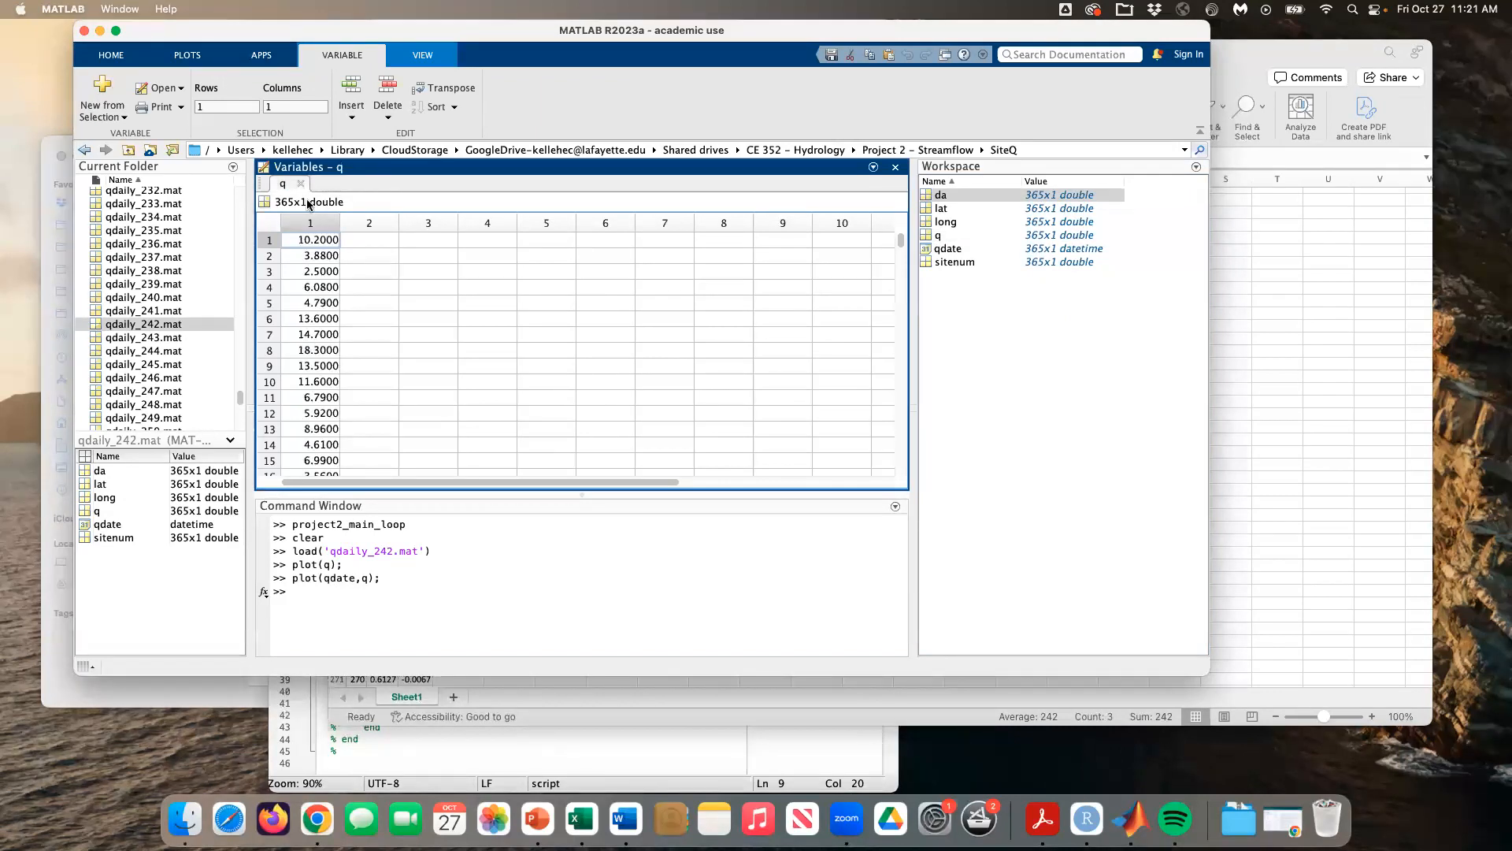
left_click(301, 183)
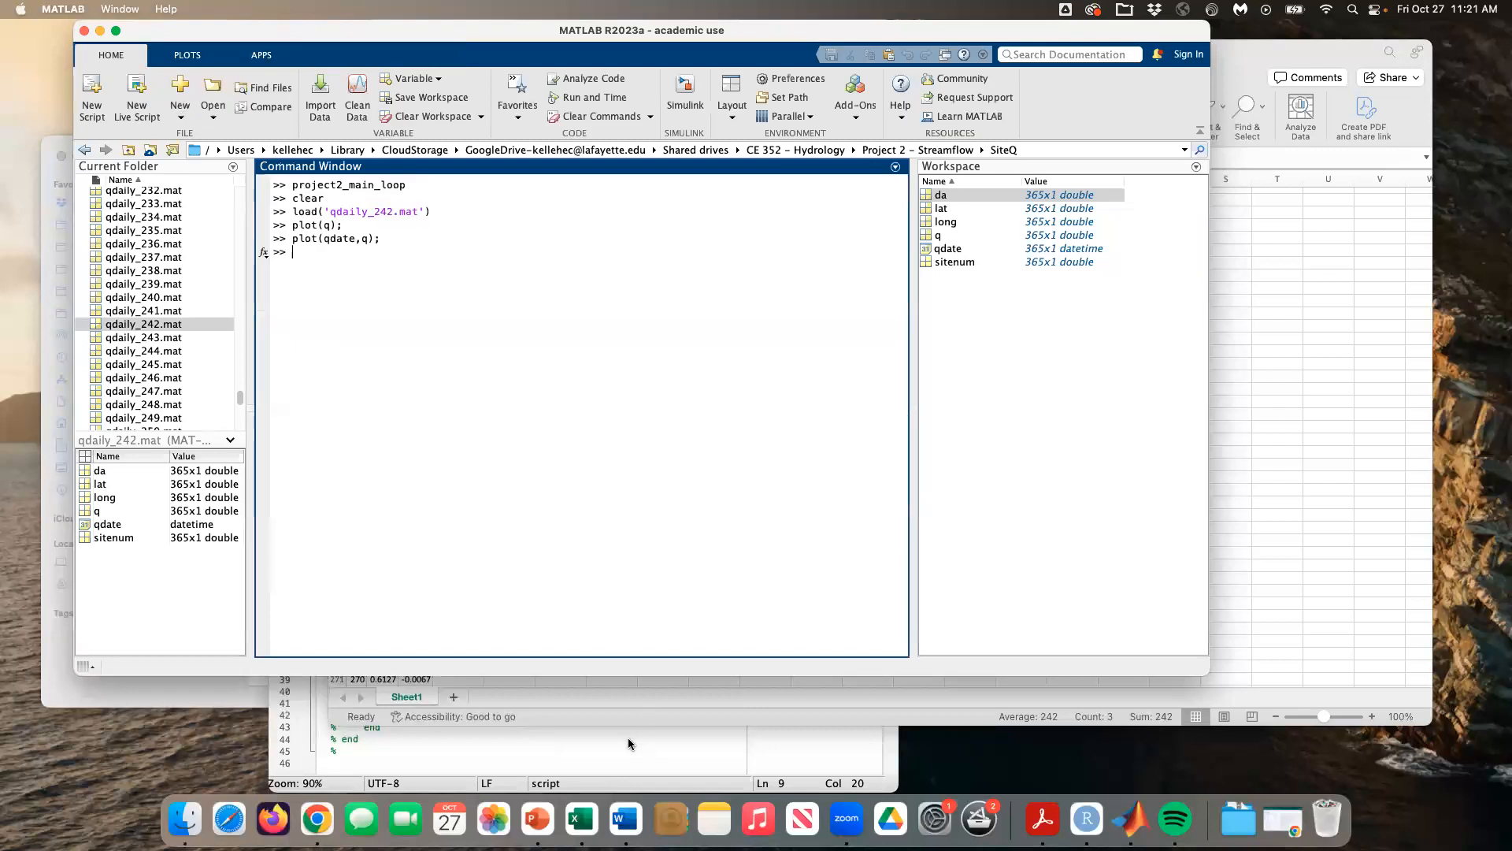
Step: Switch to Excel and look up the sites with NaN values above site 242, selecting the row of site 220
key("super+Tab")
scroll(416, 410, "up", 10)
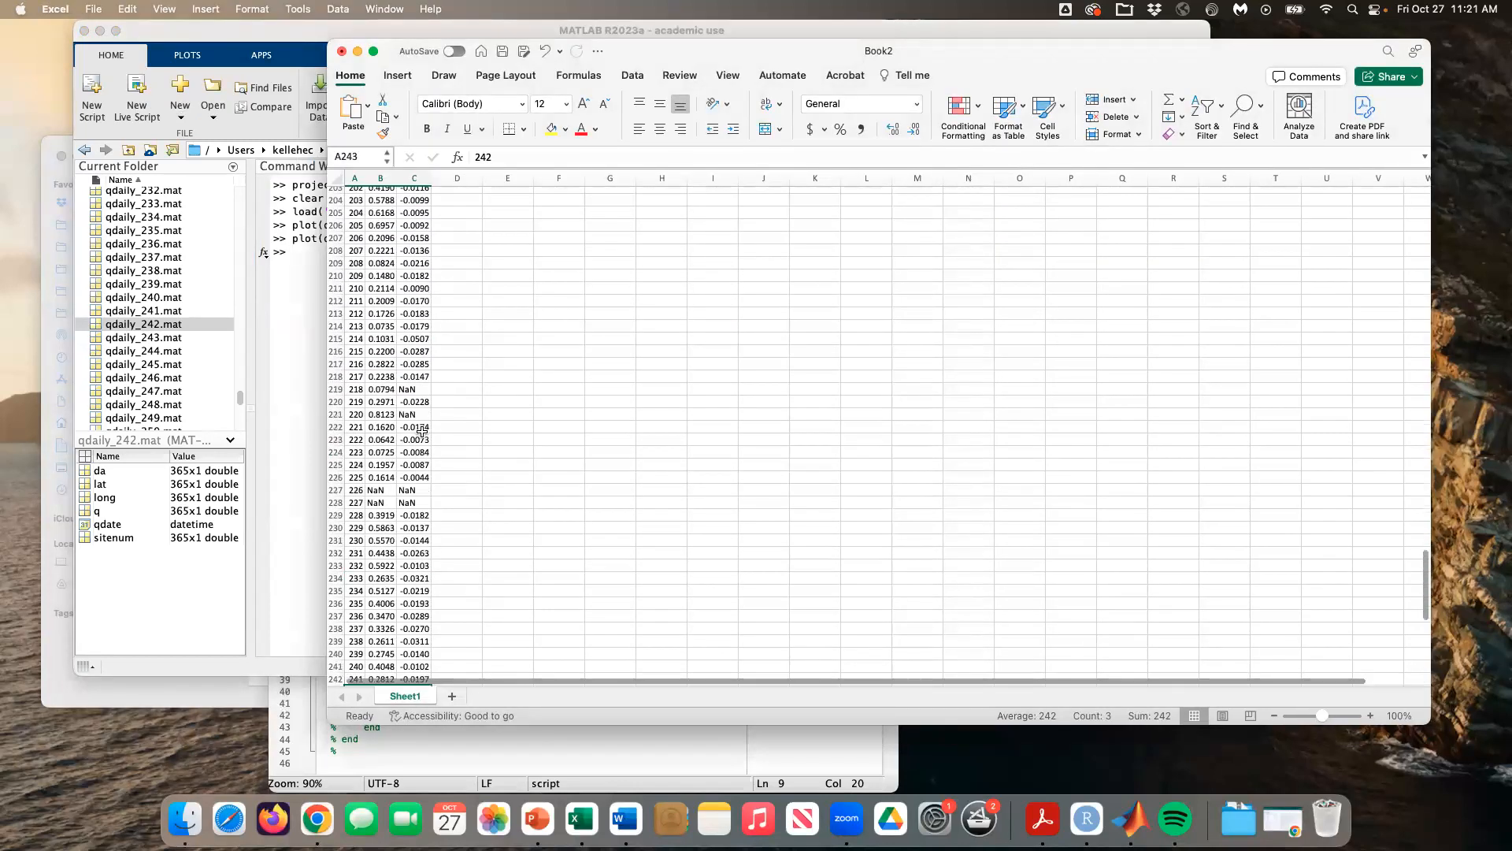
left_click_drag(415, 394, 162, 420)
Step: Return to MATLAB, clear the workspace and Command Window, and load qdaily_218.mat from the current folder
left_click(258, 372)
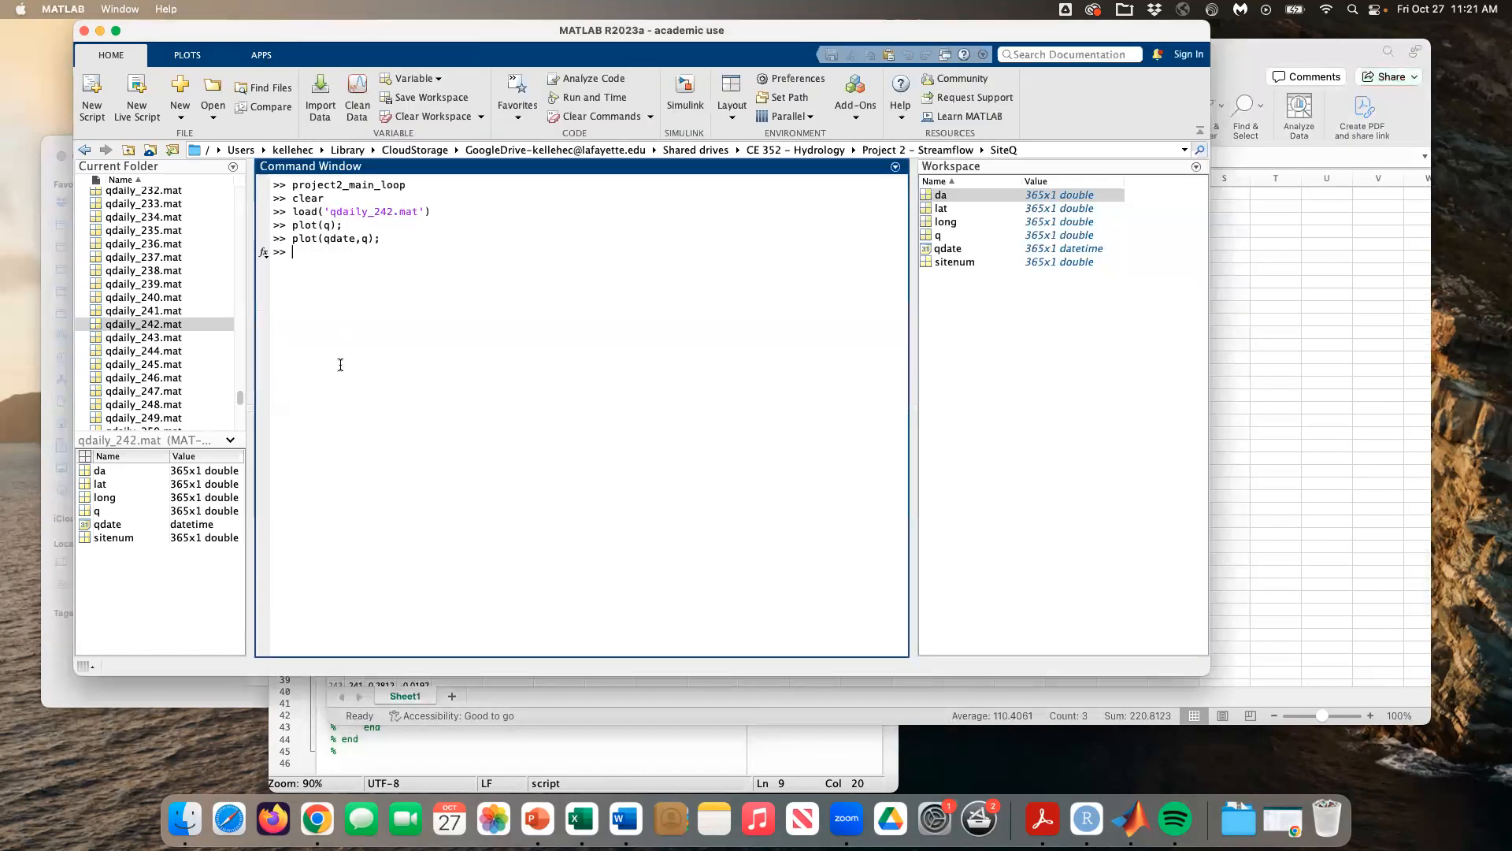
type("clear")
key("Return")
type("clc")
key("Return")
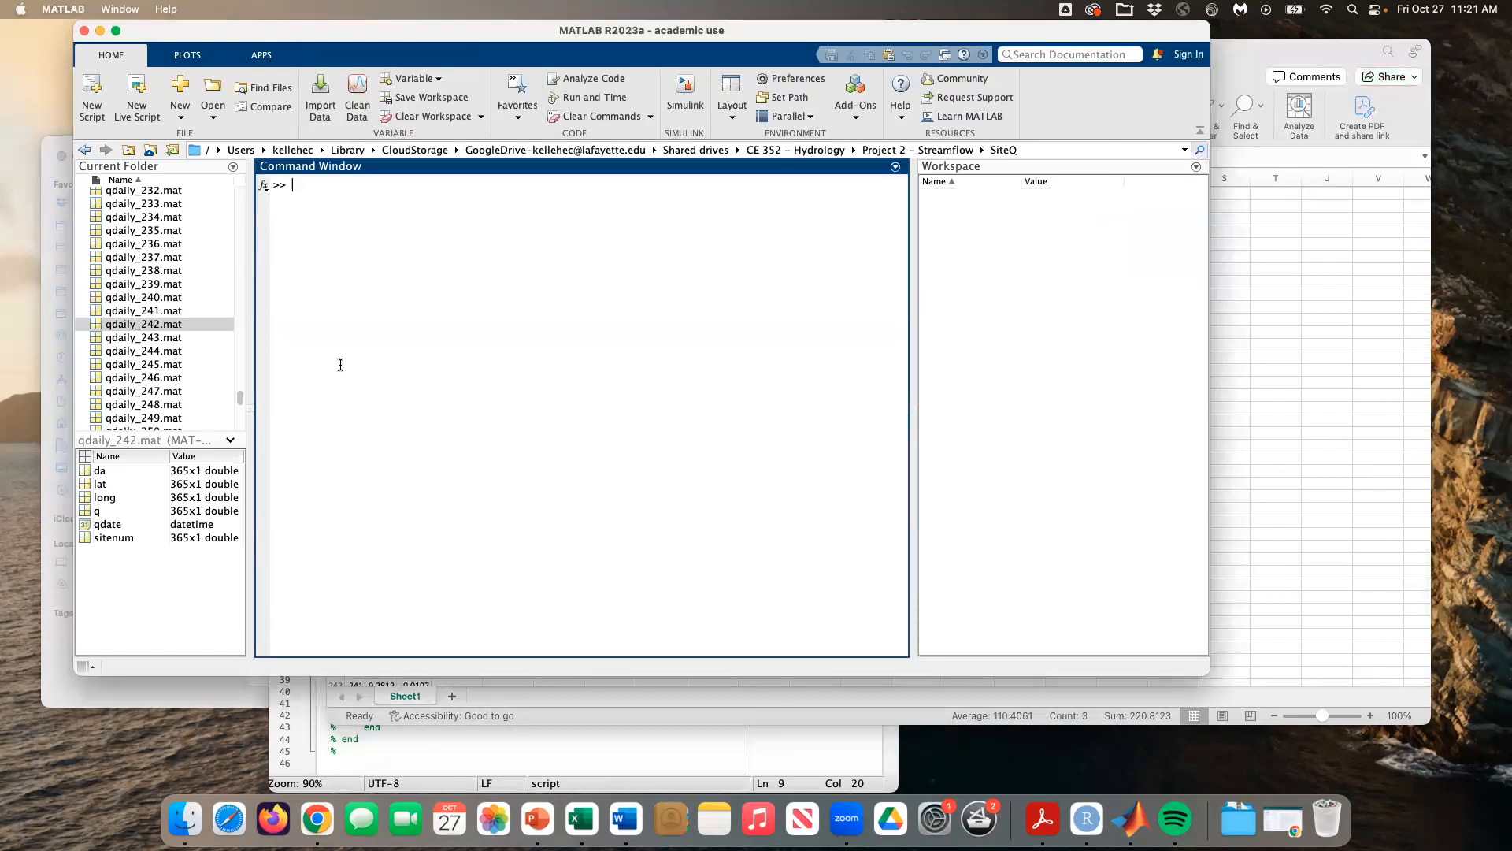
scroll(194, 280, "up", 8)
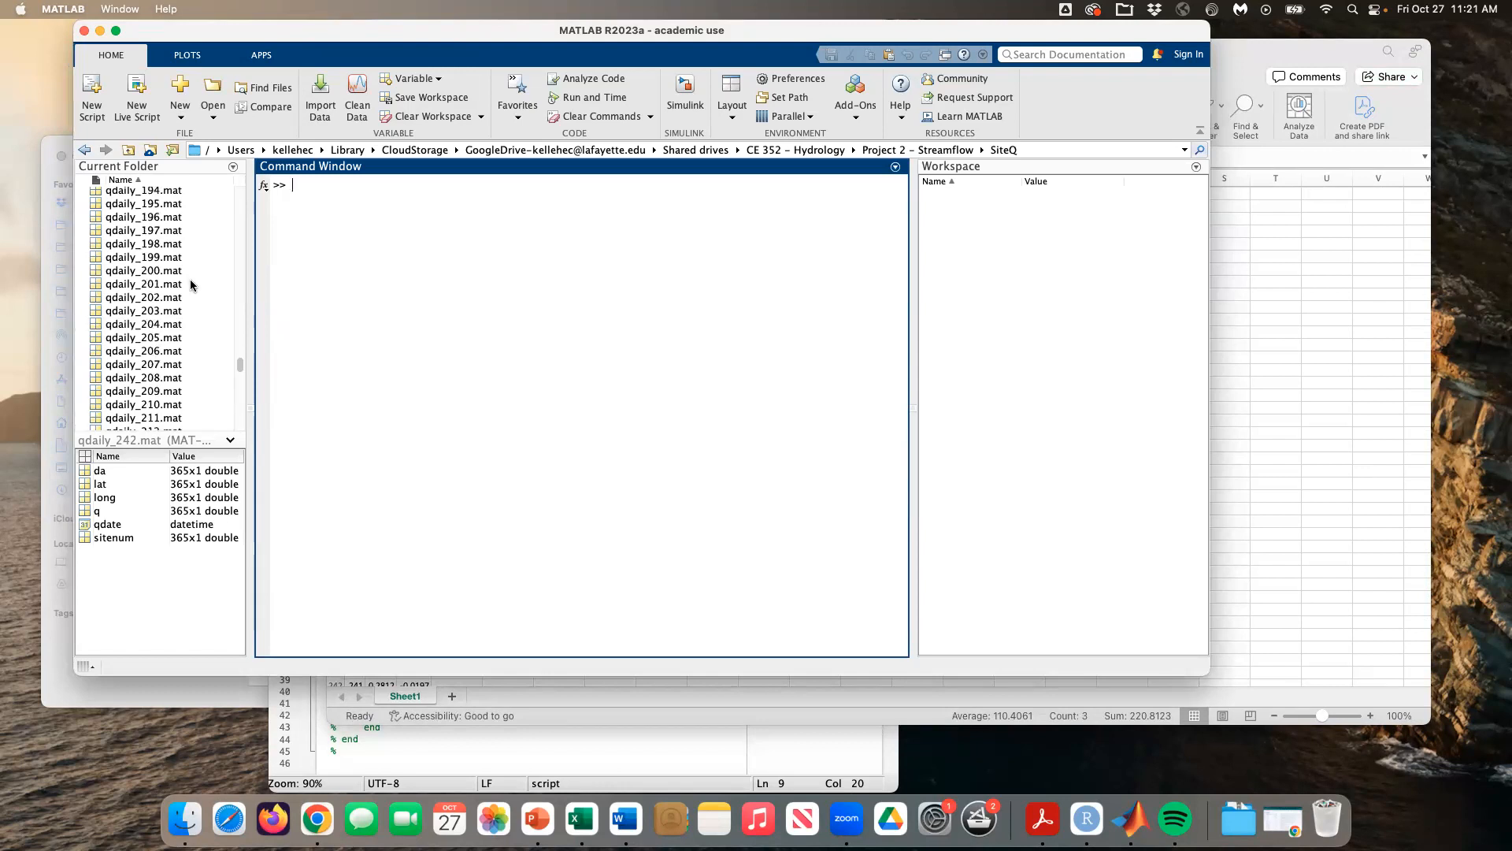
double_click(165, 351)
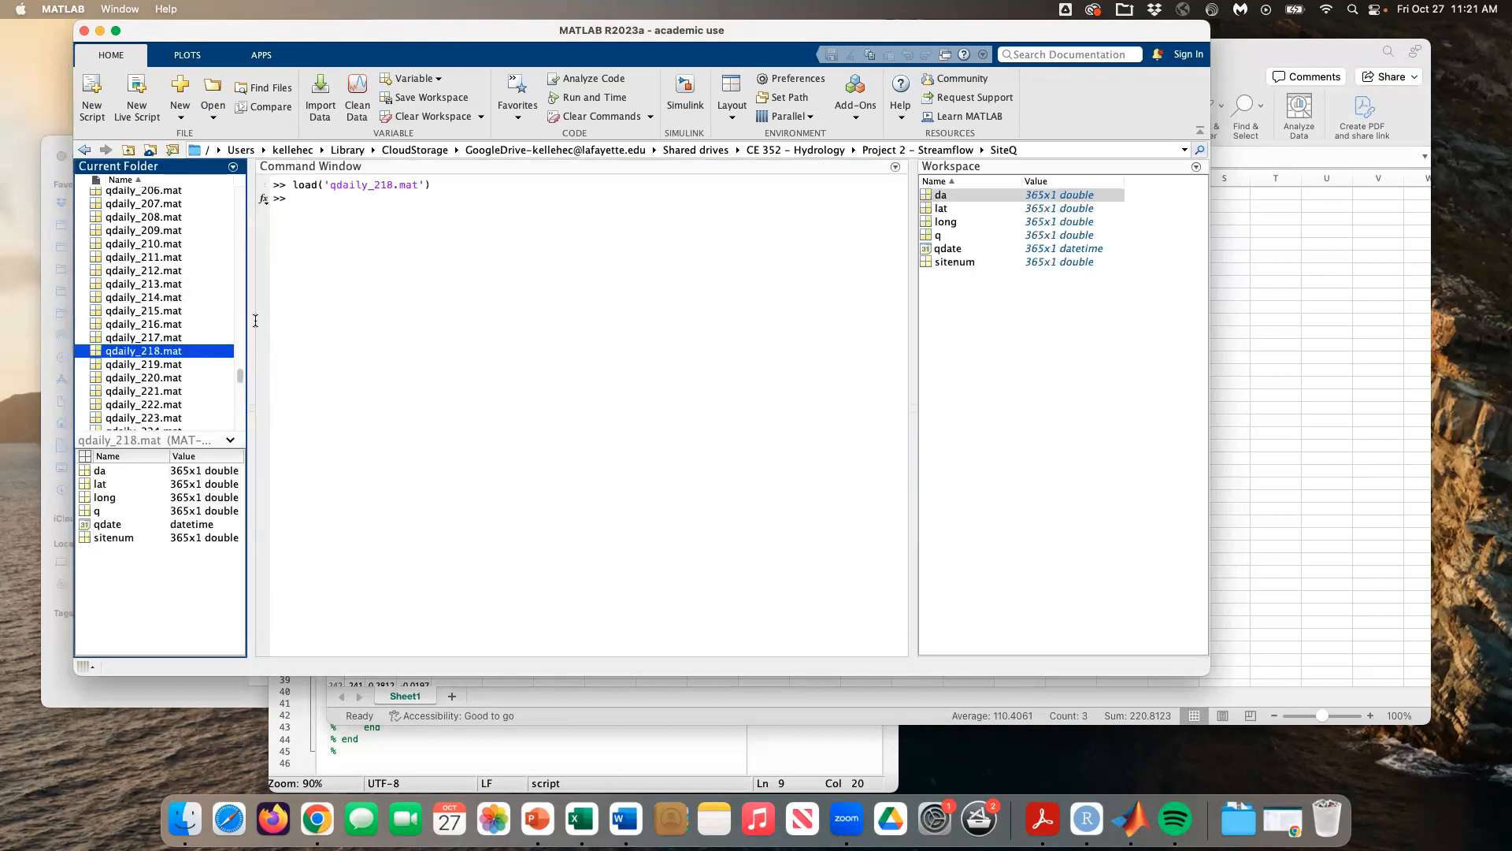
Step: Inspect the da values for site 218, close that variable, and look through the q values down the column
double_click(951, 199)
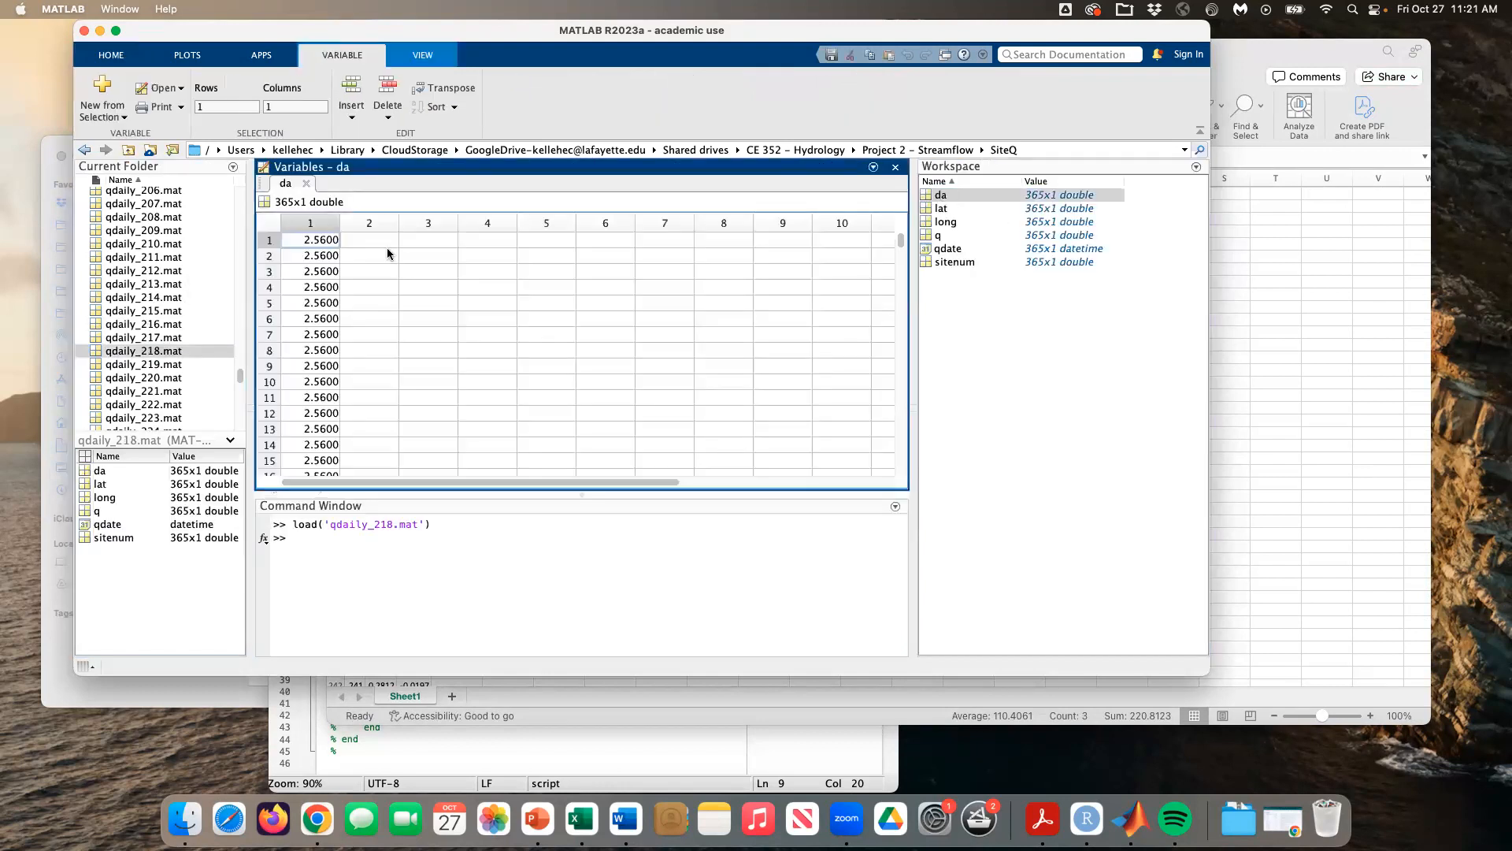
left_click(307, 184)
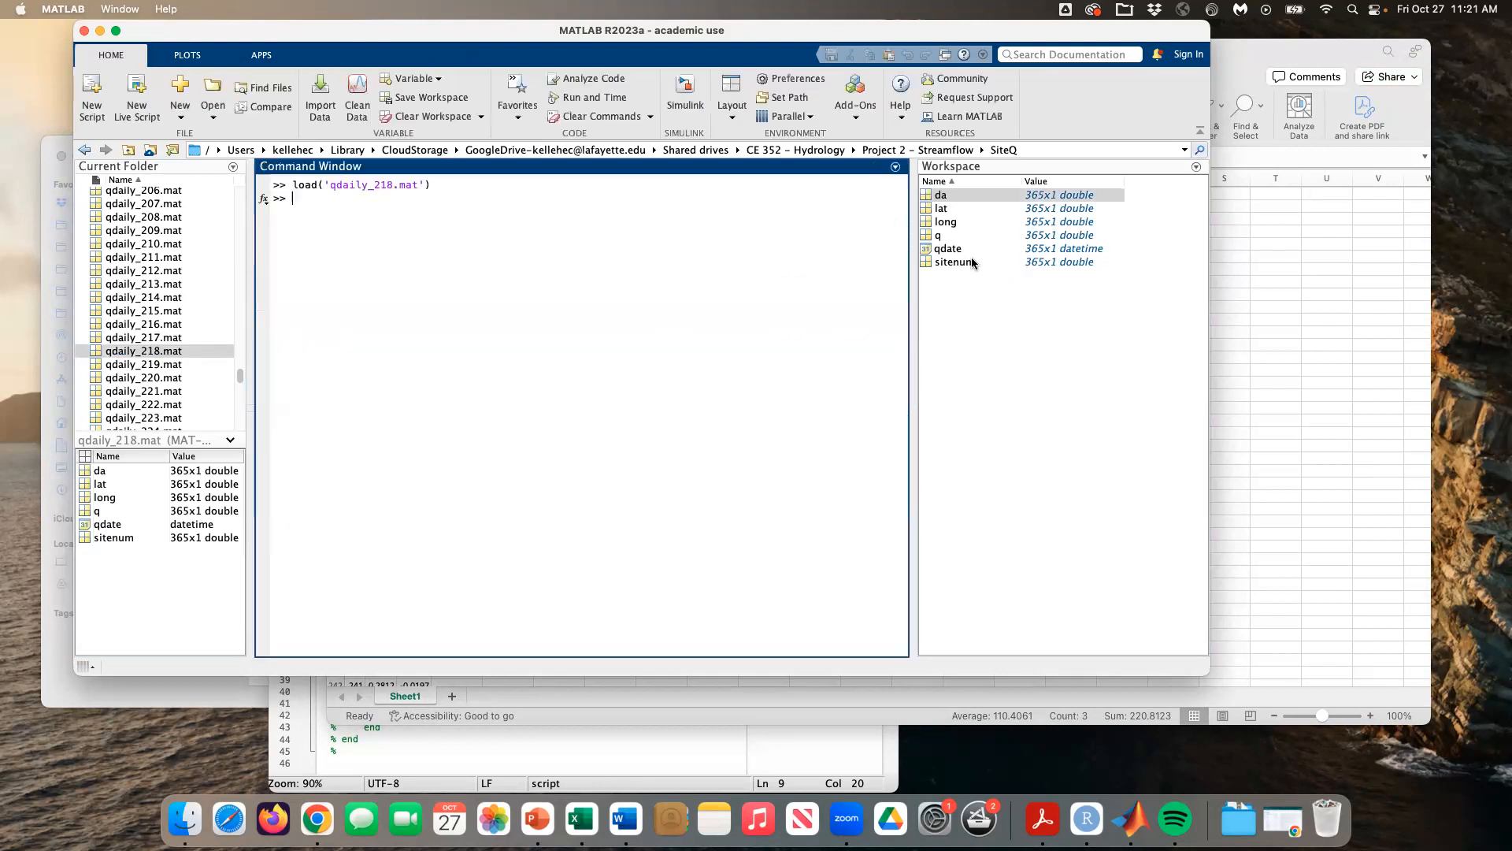
double_click(954, 236)
scroll(418, 358, "down", 20)
scroll(418, 359, "down", 20)
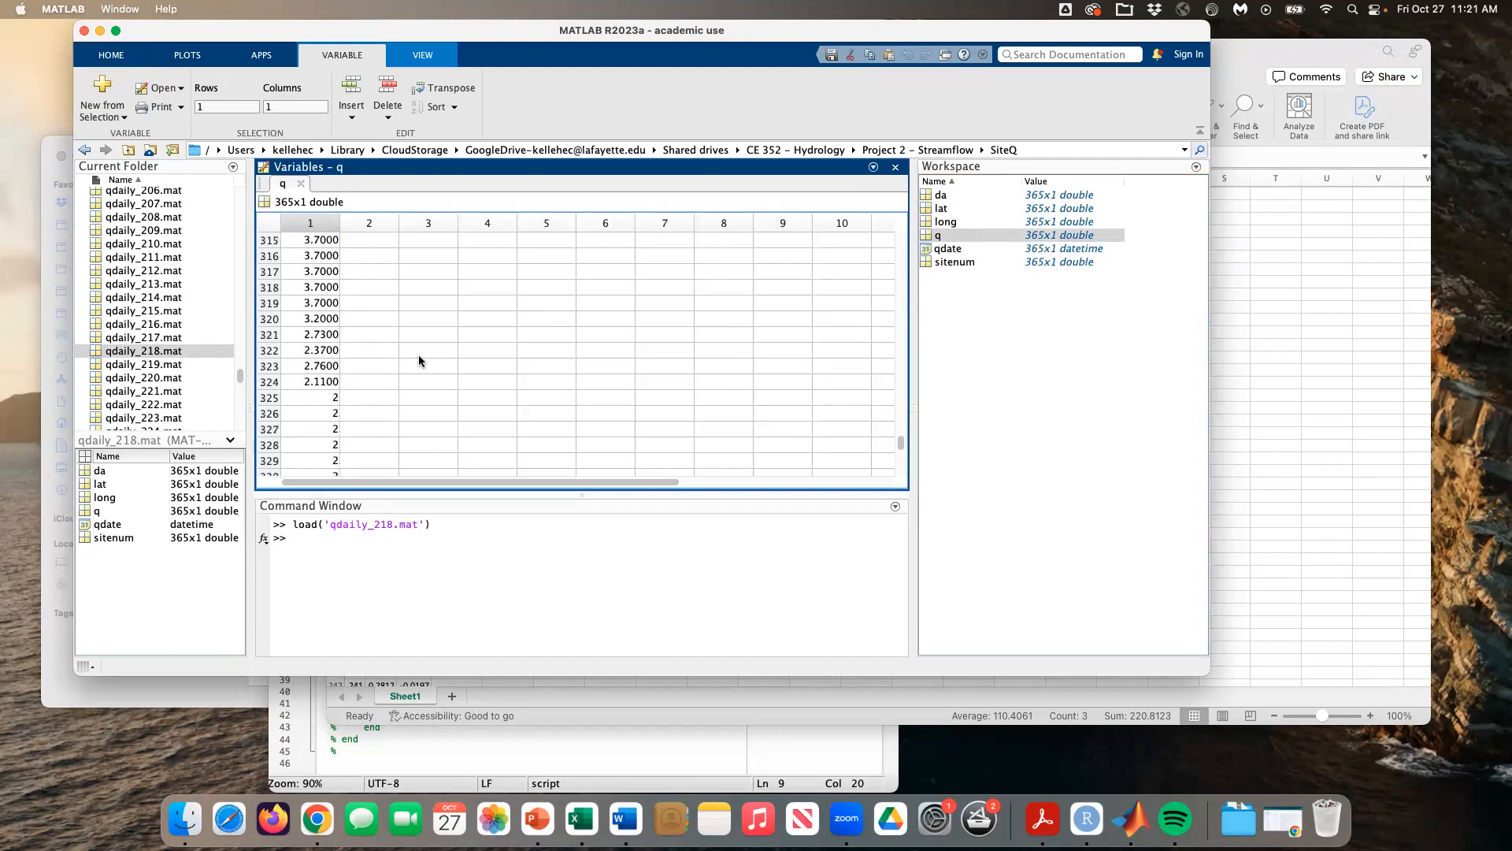
Step: Plot site 218's discharge with plot(q);, enlarge the figure window to view it, and close it
left_click(405, 559)
type("plot(q);")
key("Return")
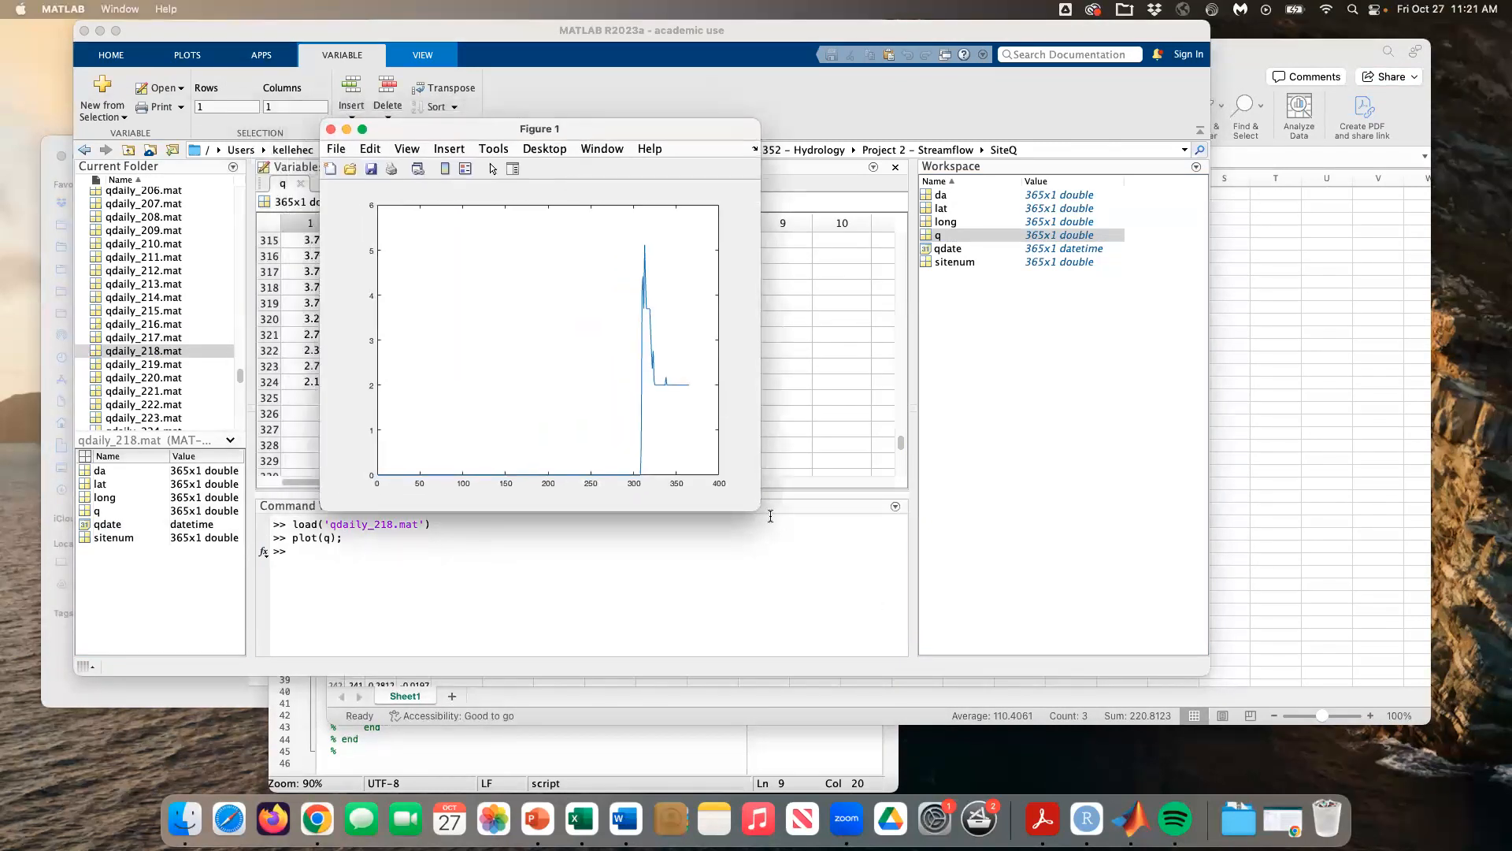
left_click_drag(759, 510, 949, 559)
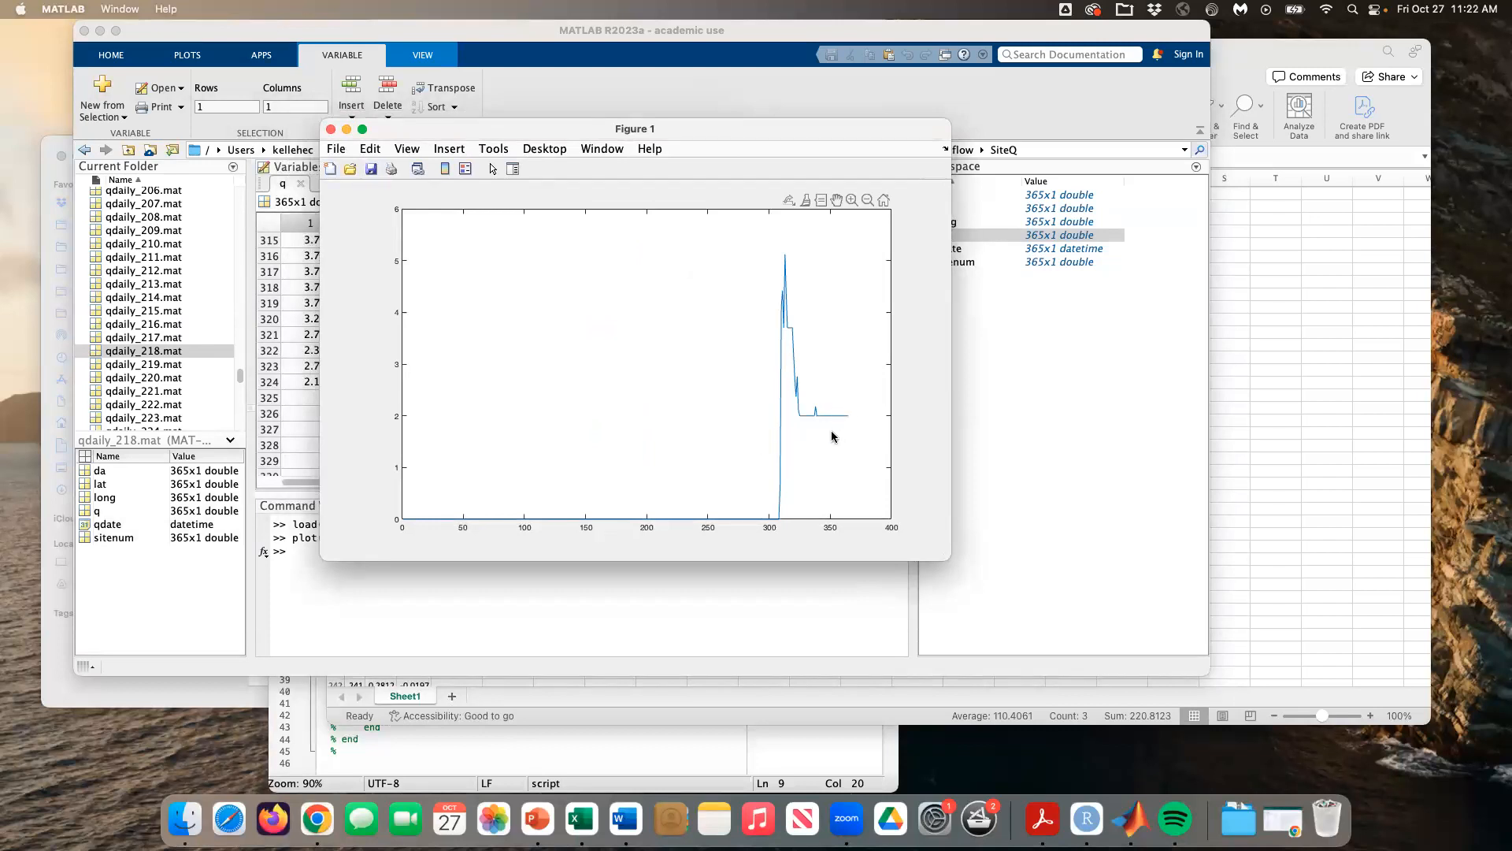
left_click(331, 131)
Step: Select the row of site 220 in Excel, and switch back to MATLAB to load qdaily_220.mat
left_click(1284, 383)
left_click_drag(413, 397, 353, 421)
left_click(412, 421)
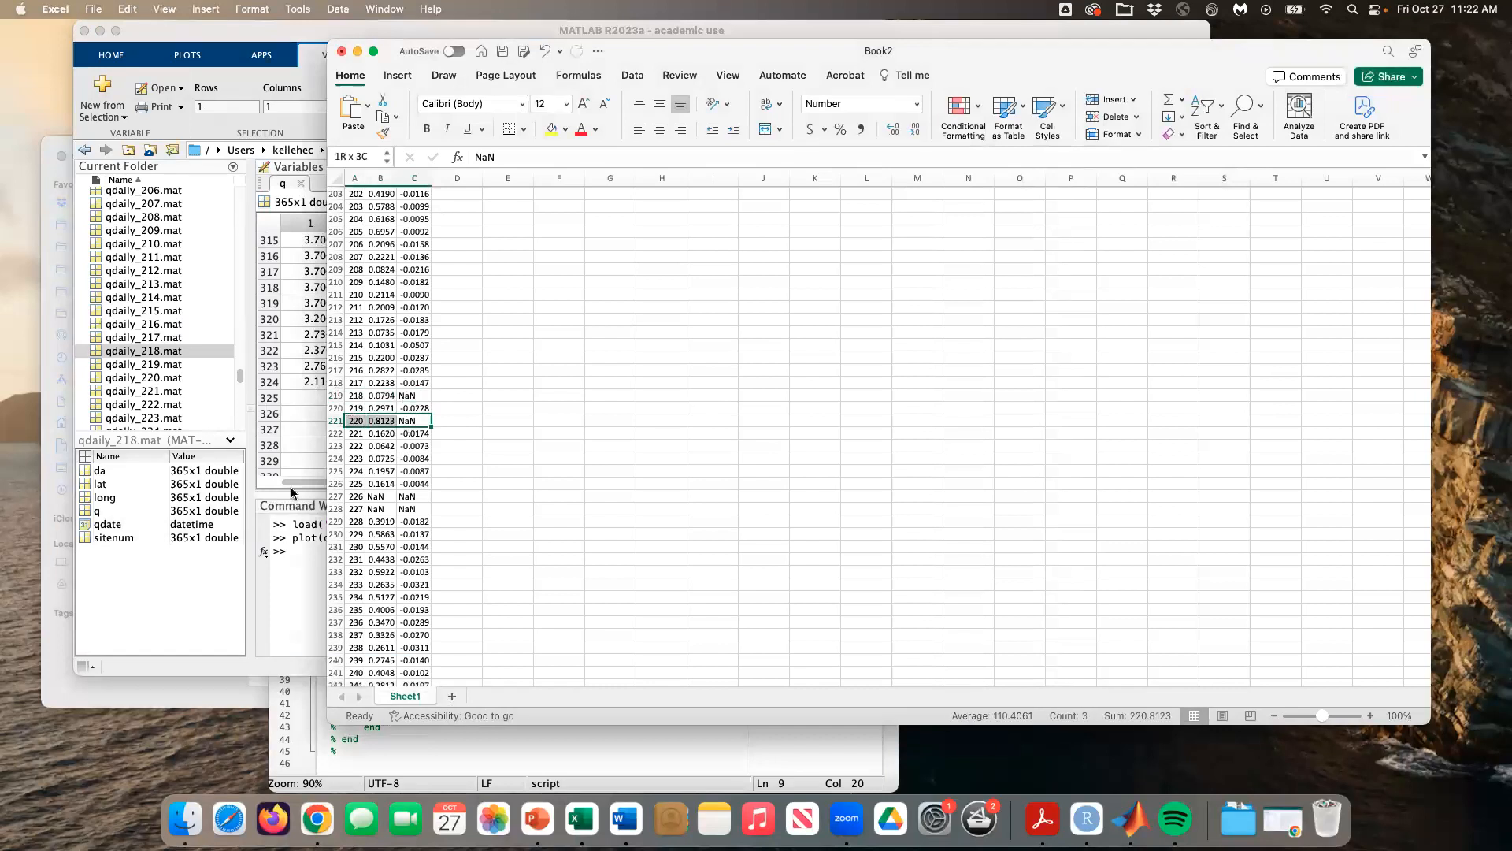
left_click(291, 487)
left_click(171, 378)
double_click(171, 378)
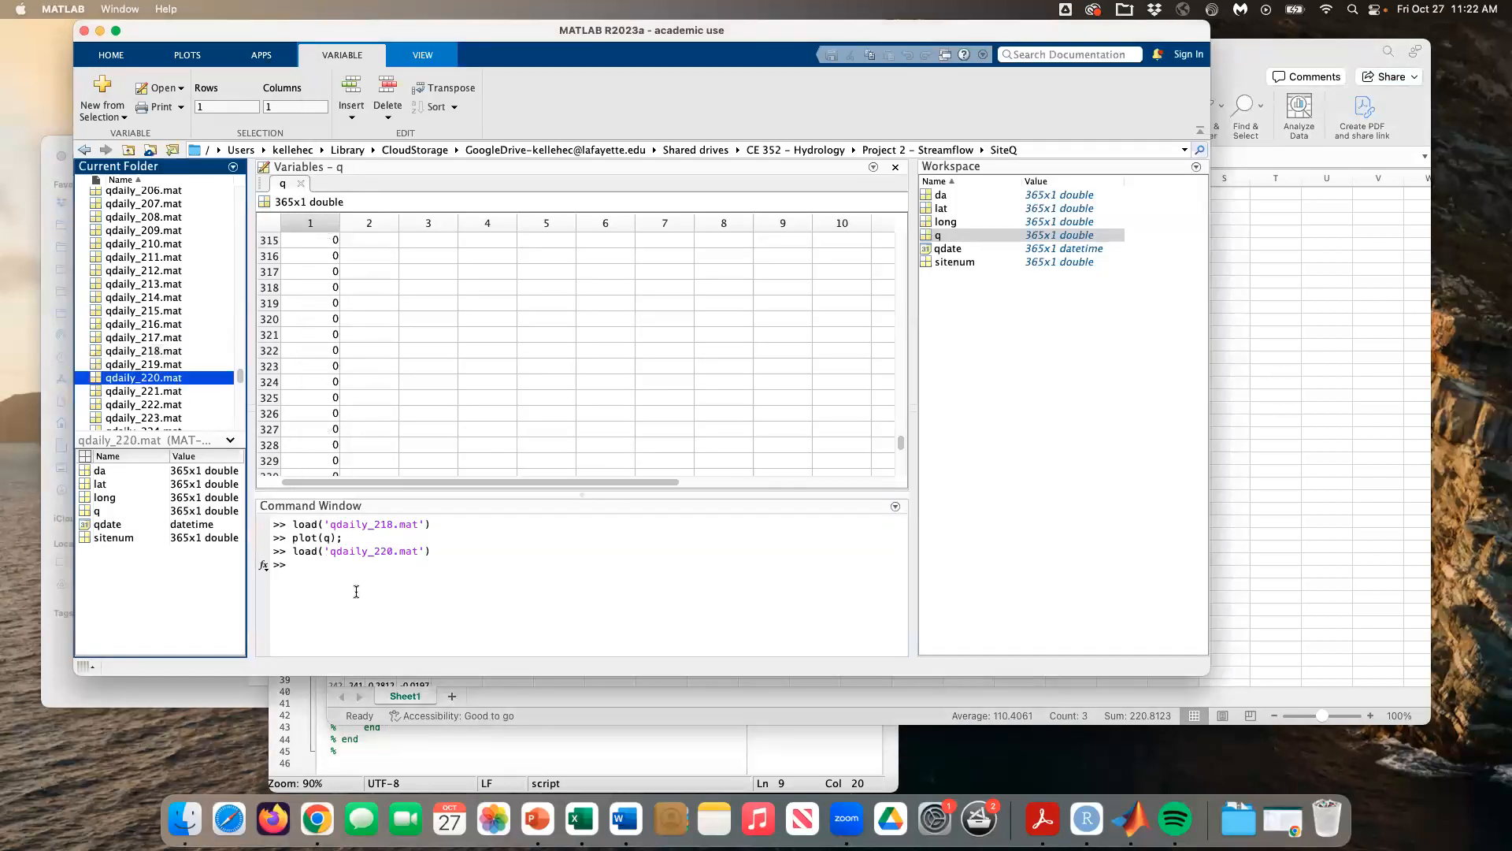
Step: Plot site 220's discharge by rerunning plot(q);, widen the figure window to view it, and close it
left_click(356, 592)
key("Up")
key("Up")
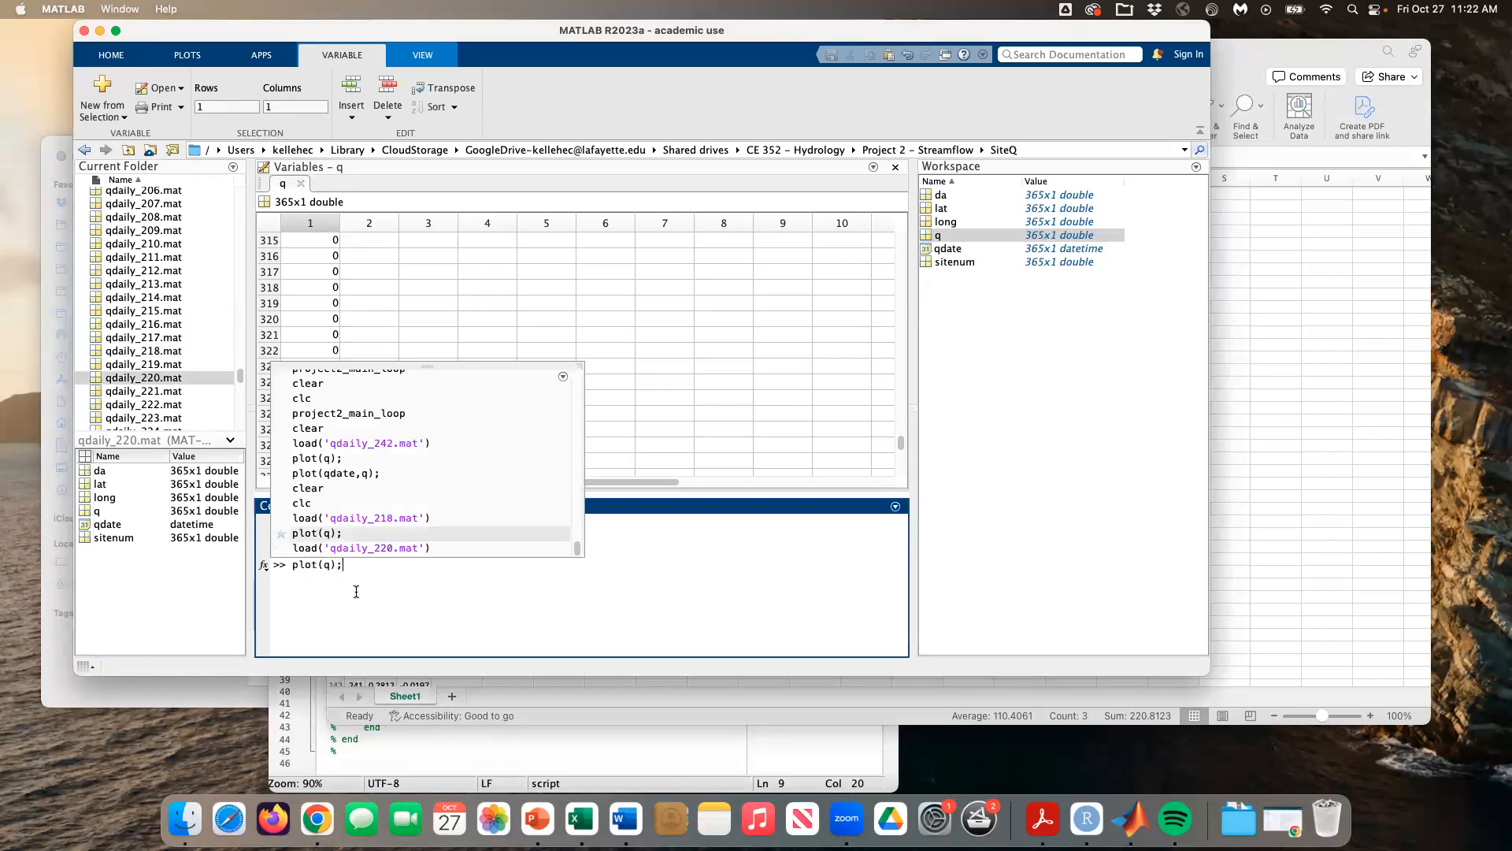
key("Return")
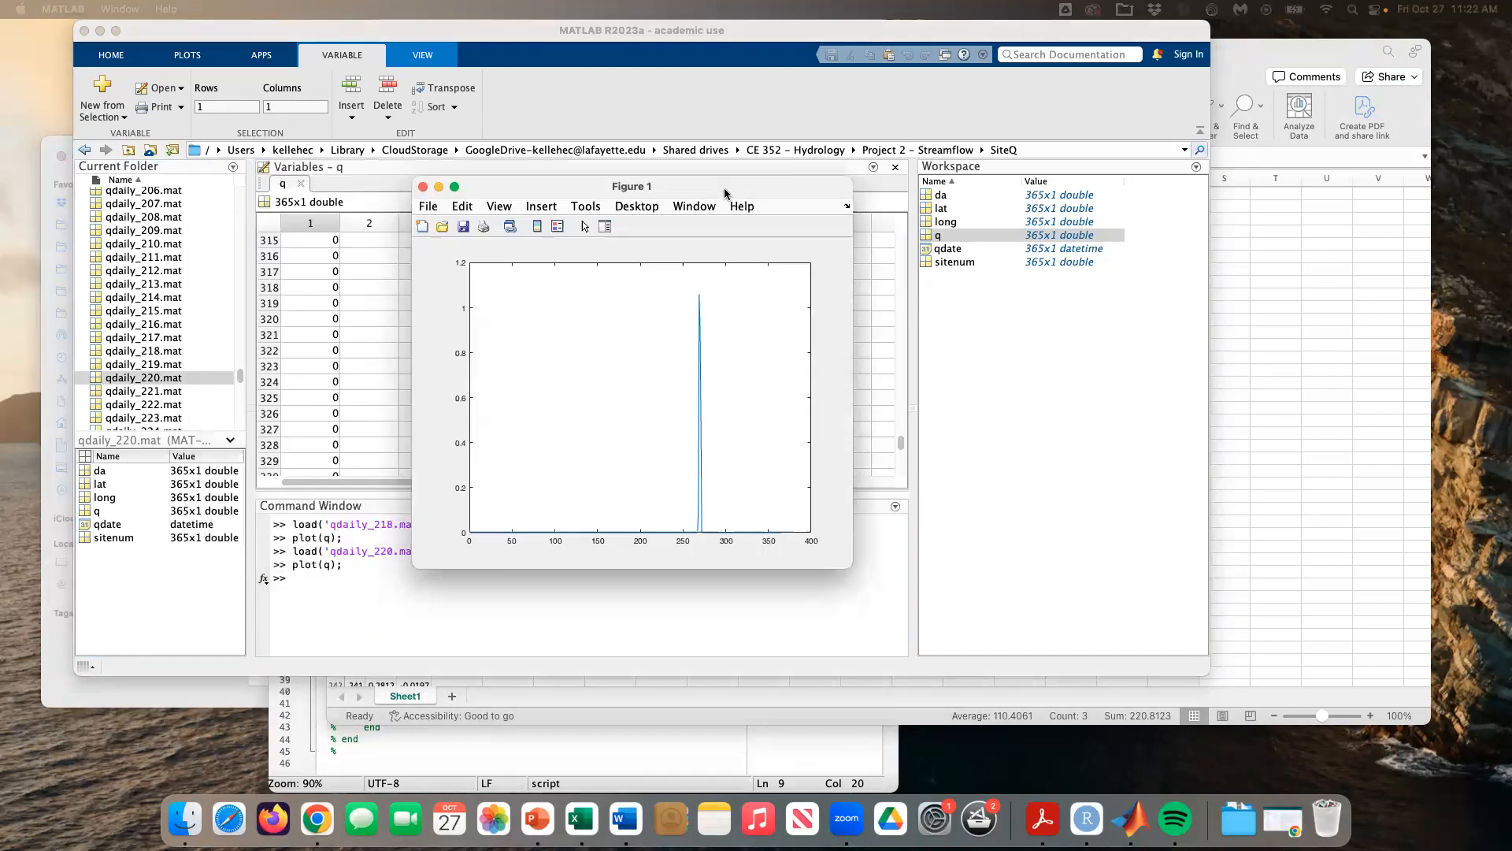
left_click_drag(844, 570, 991, 536)
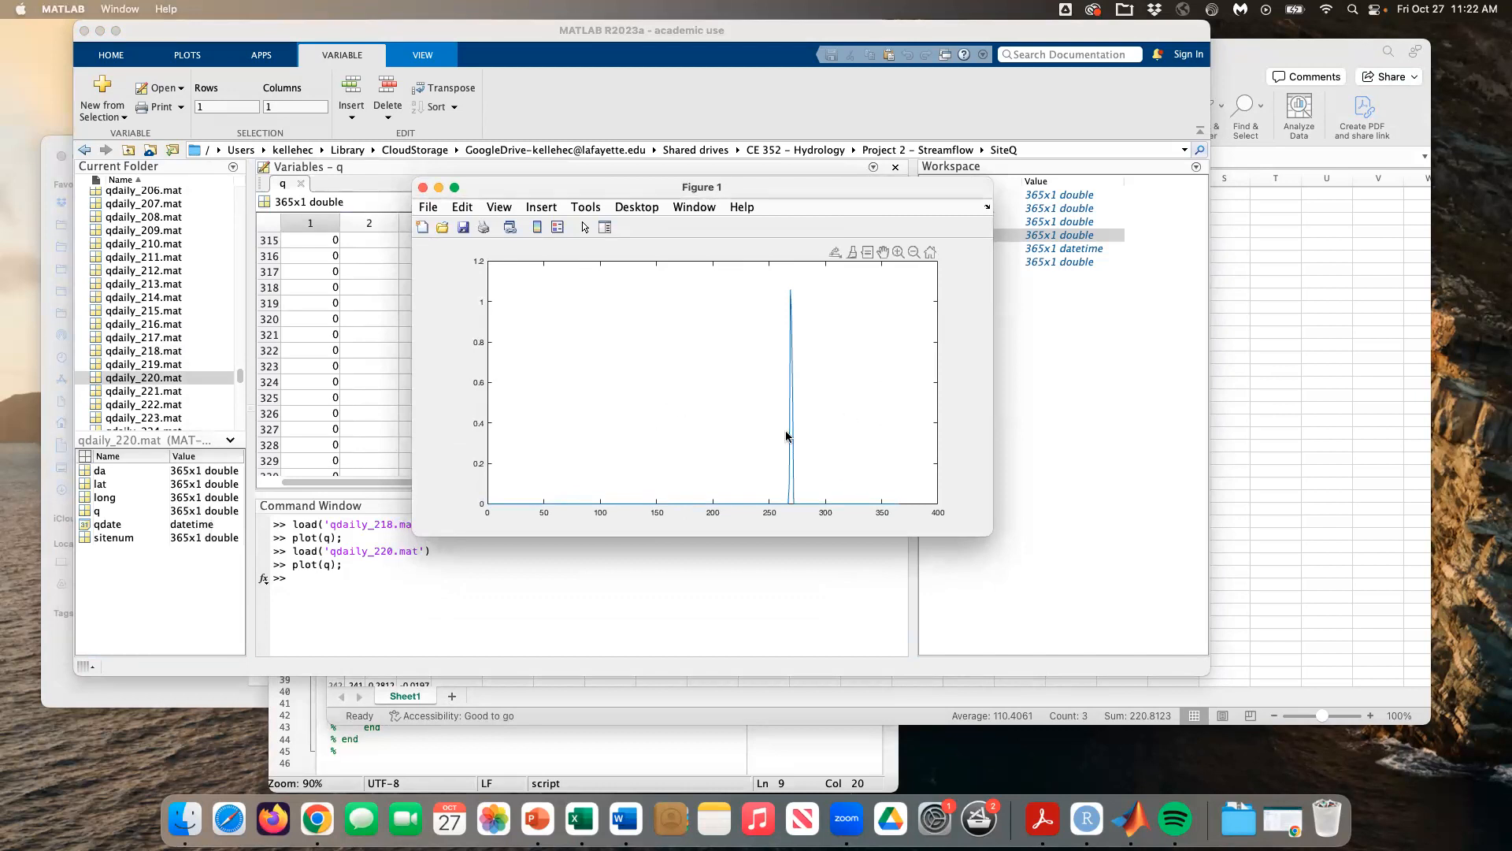
left_click(424, 189)
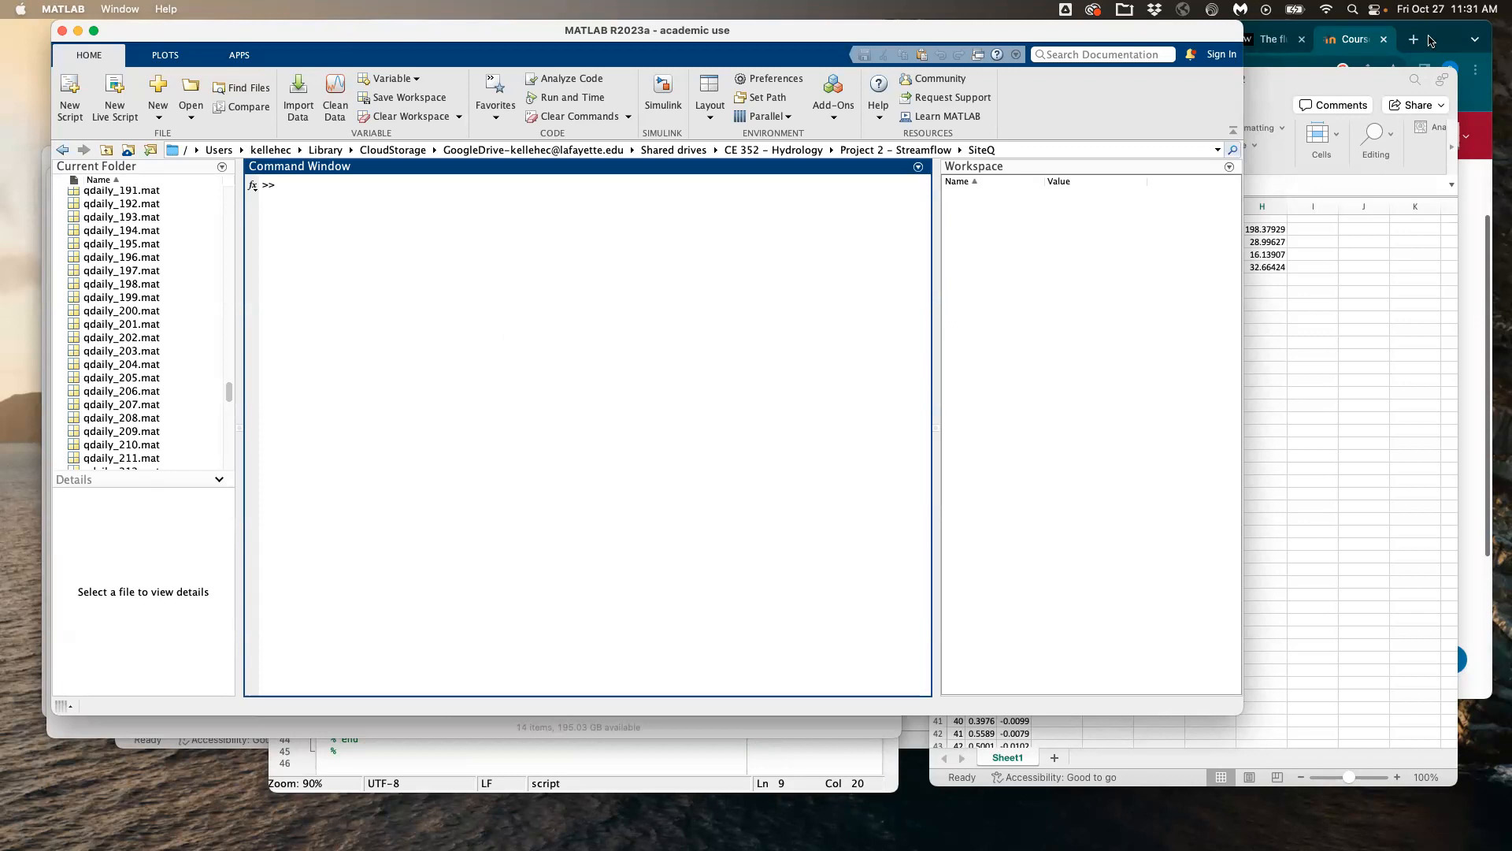
Step: Switch to Chrome and open the Project 2: Streamflow section of the CE 352.01-Fall 2023 Hydrology course in Moodle
left_click(1429, 41)
scroll(850, 208, "up", 1)
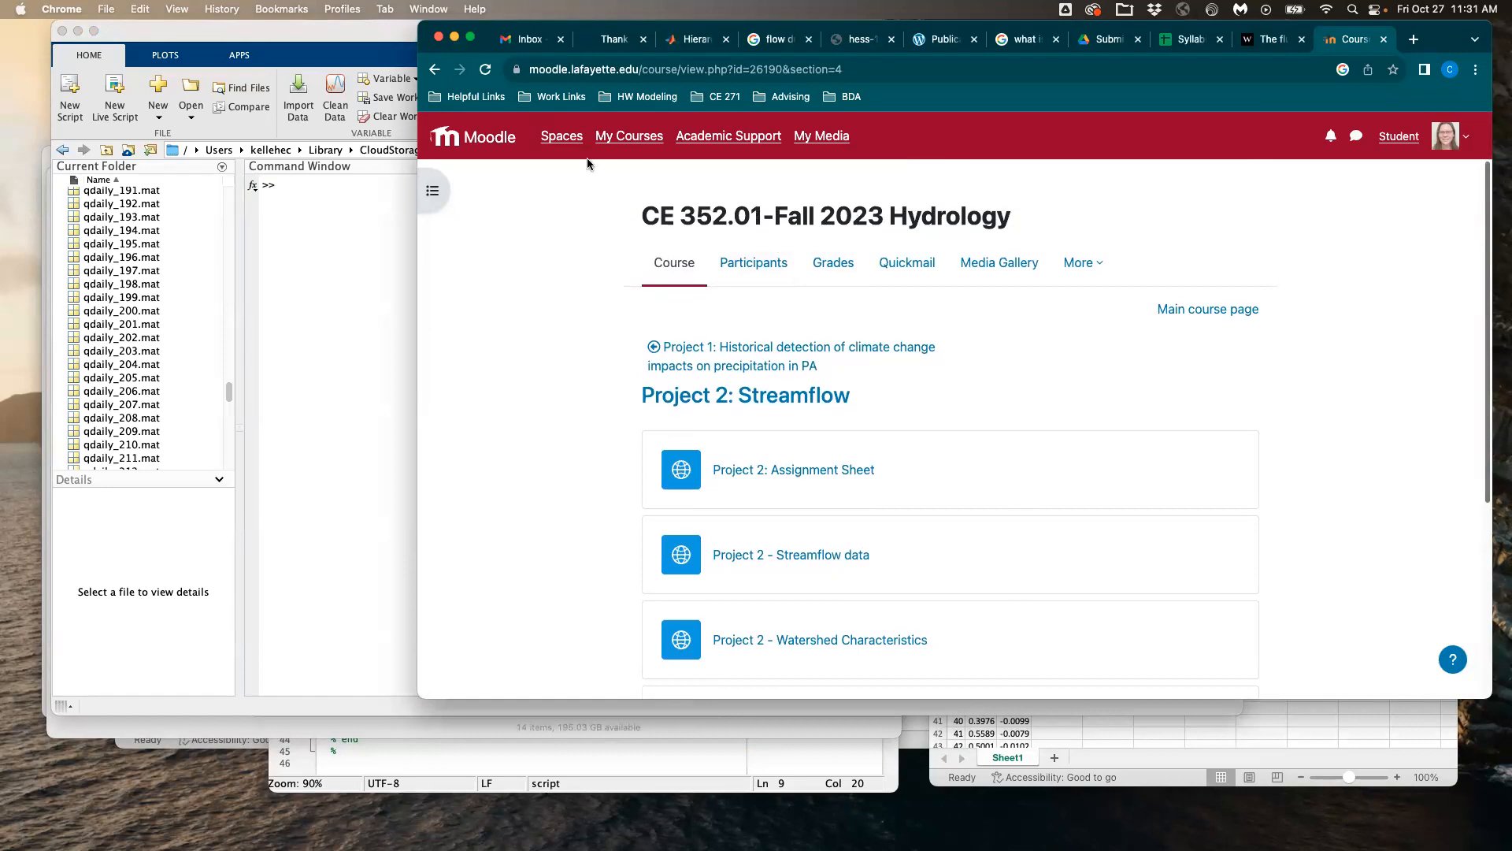
left_click(643, 142)
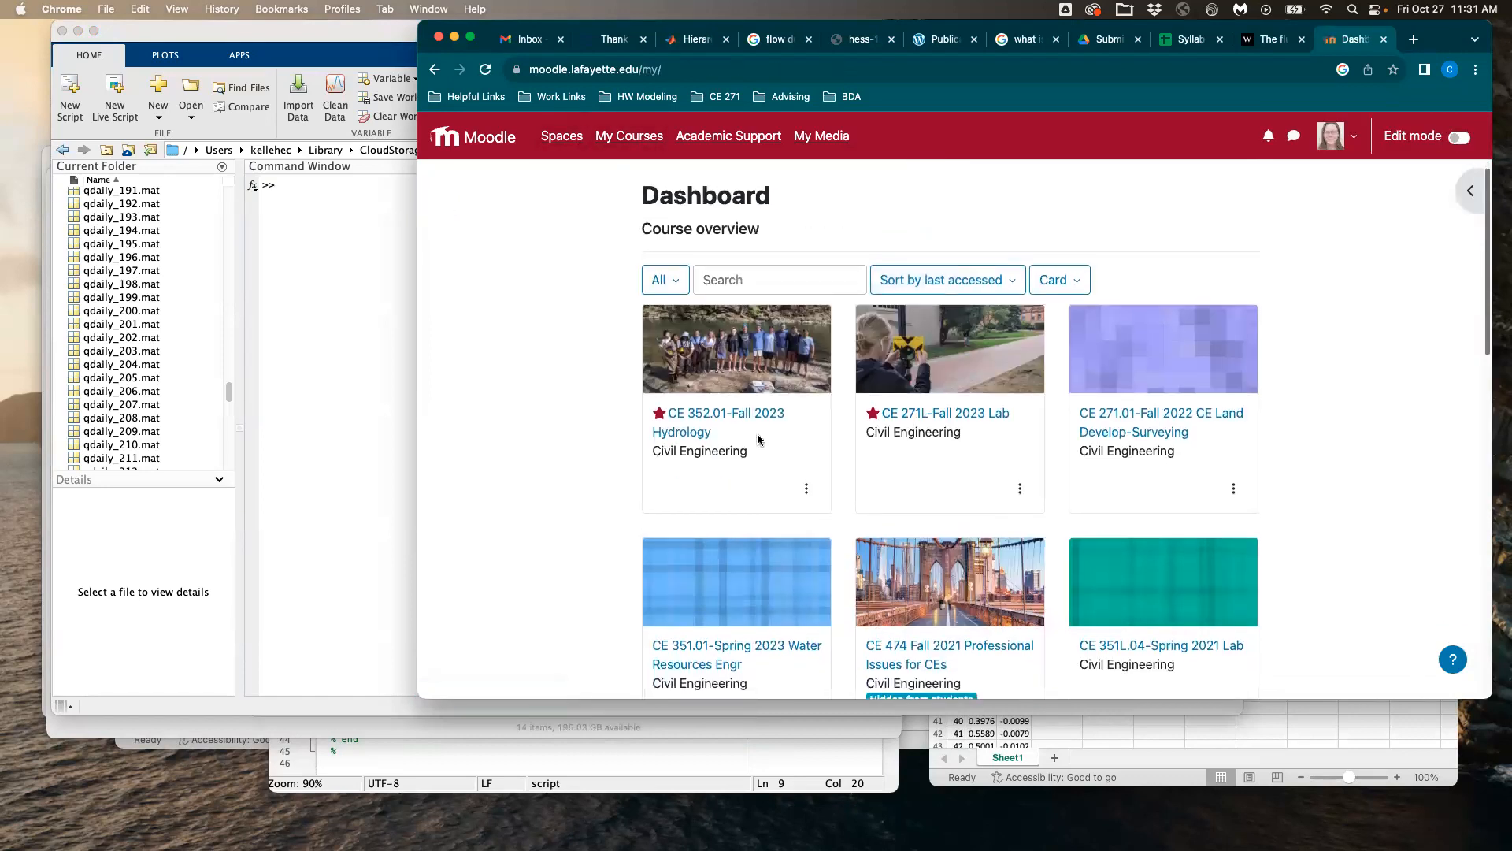
left_click(729, 413)
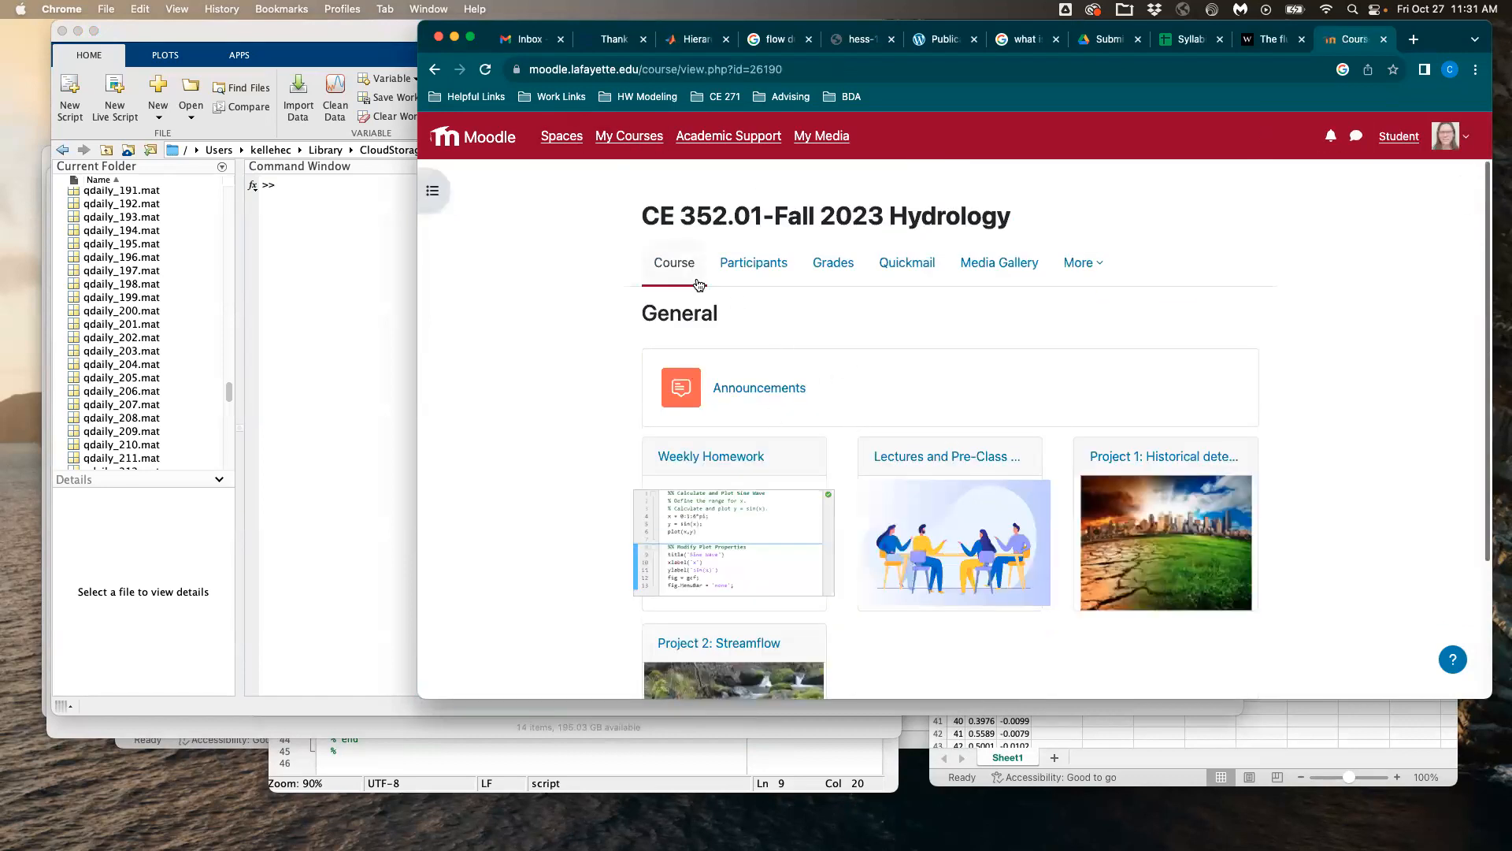
left_click_drag(1485, 692, 1479, 696)
scroll(701, 536, "down", 3)
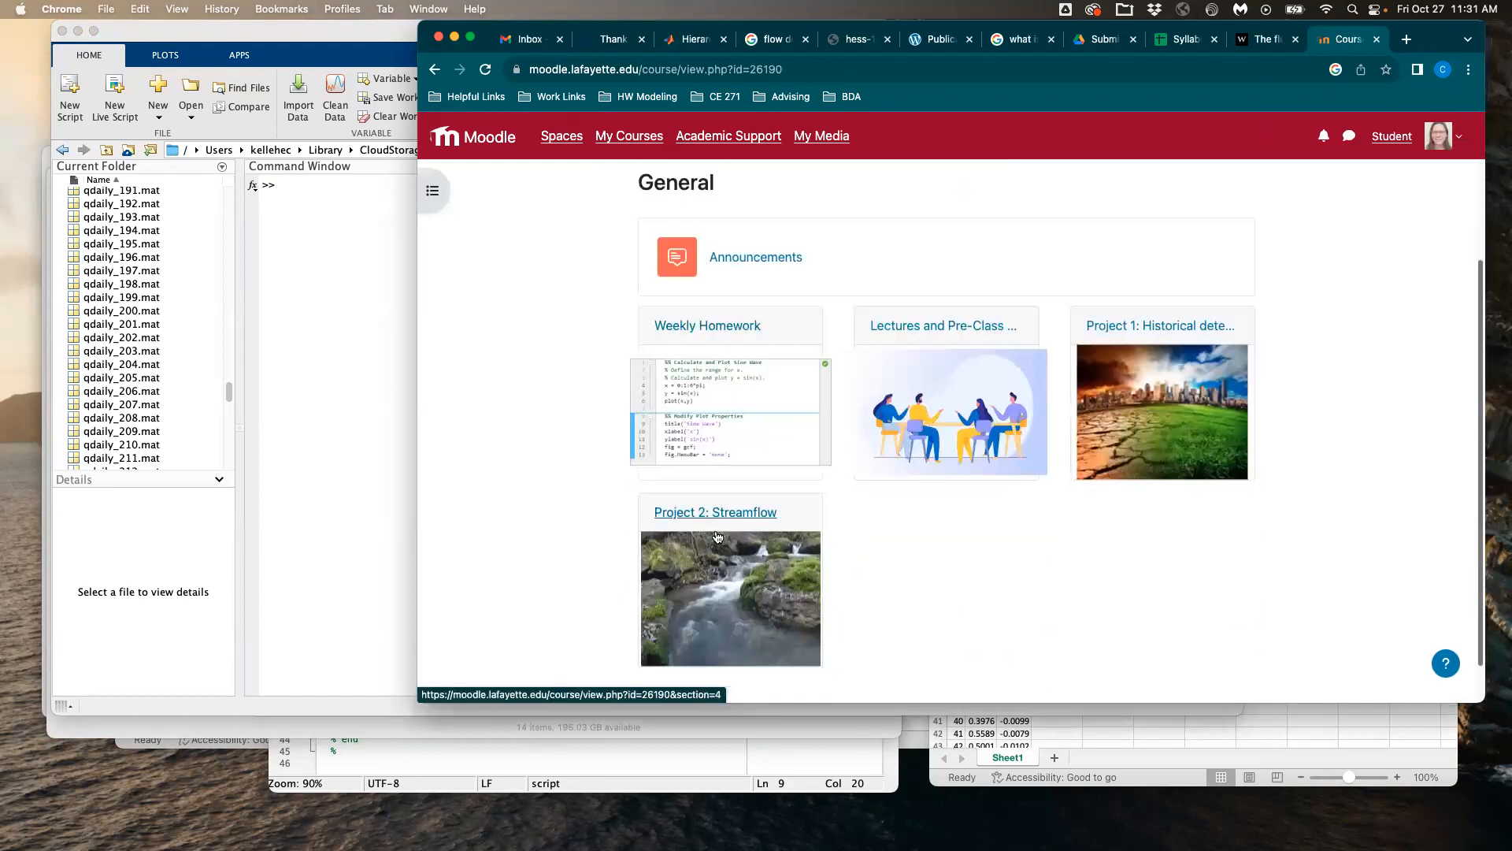
left_click(714, 516)
scroll(854, 526, "down", 3)
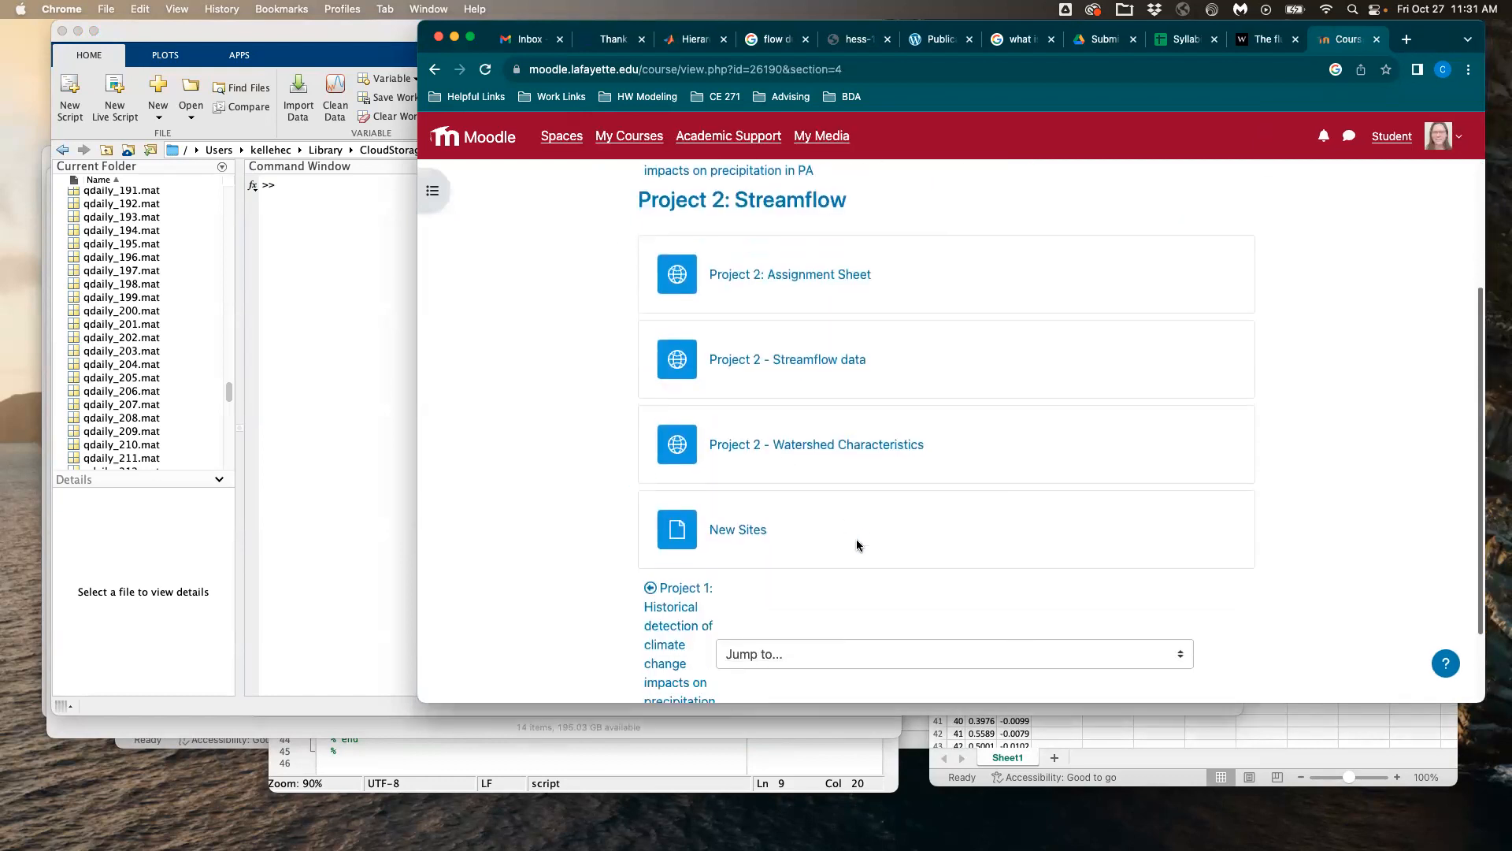
Step: Download the New Sites archive, open it into the Downloads folder, and select Newsites.zip in Finder
left_click(752, 534)
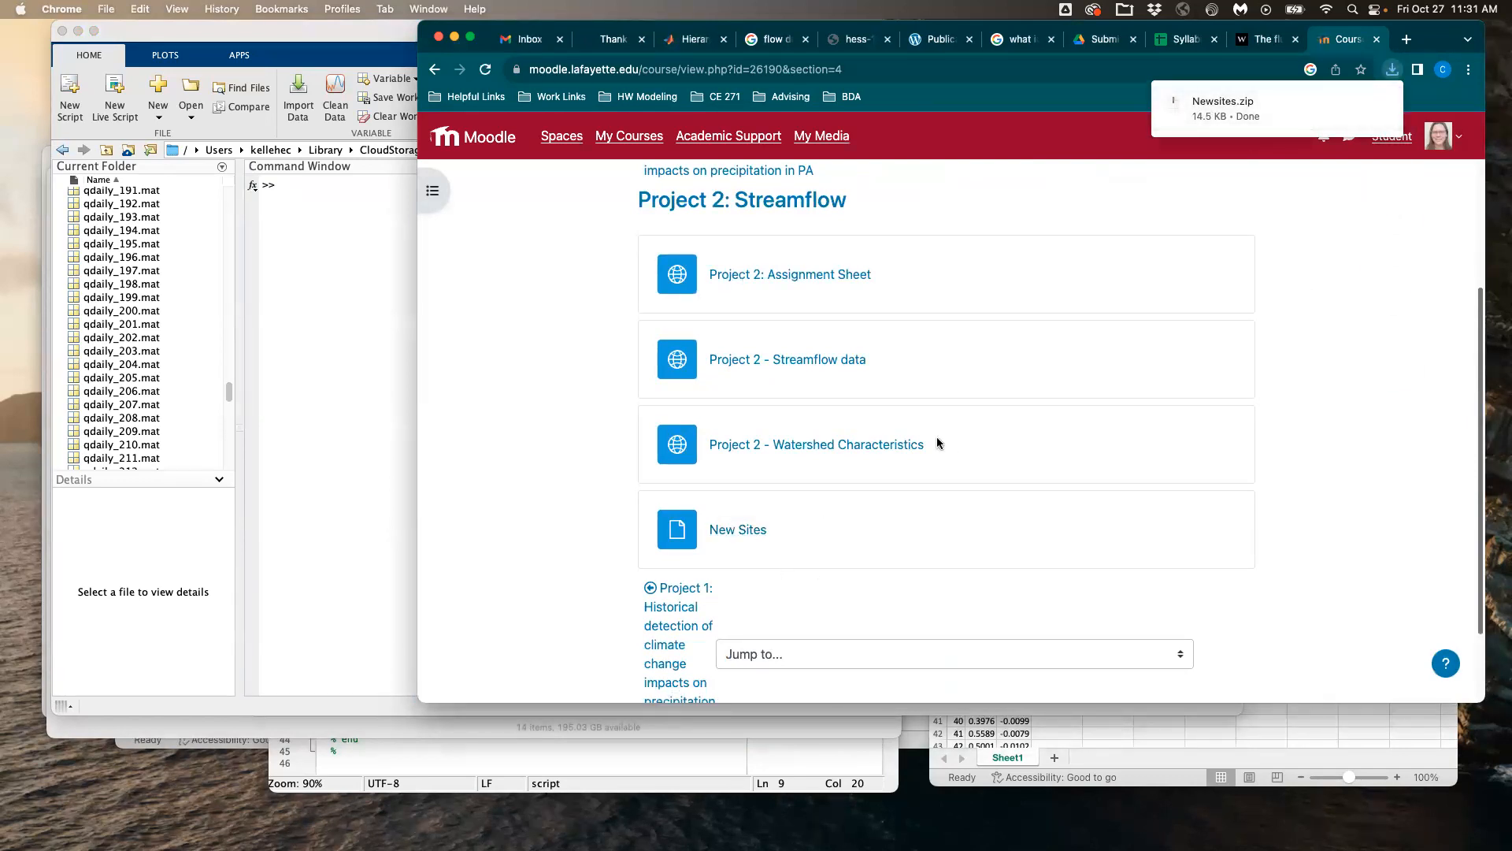
left_click(1229, 108)
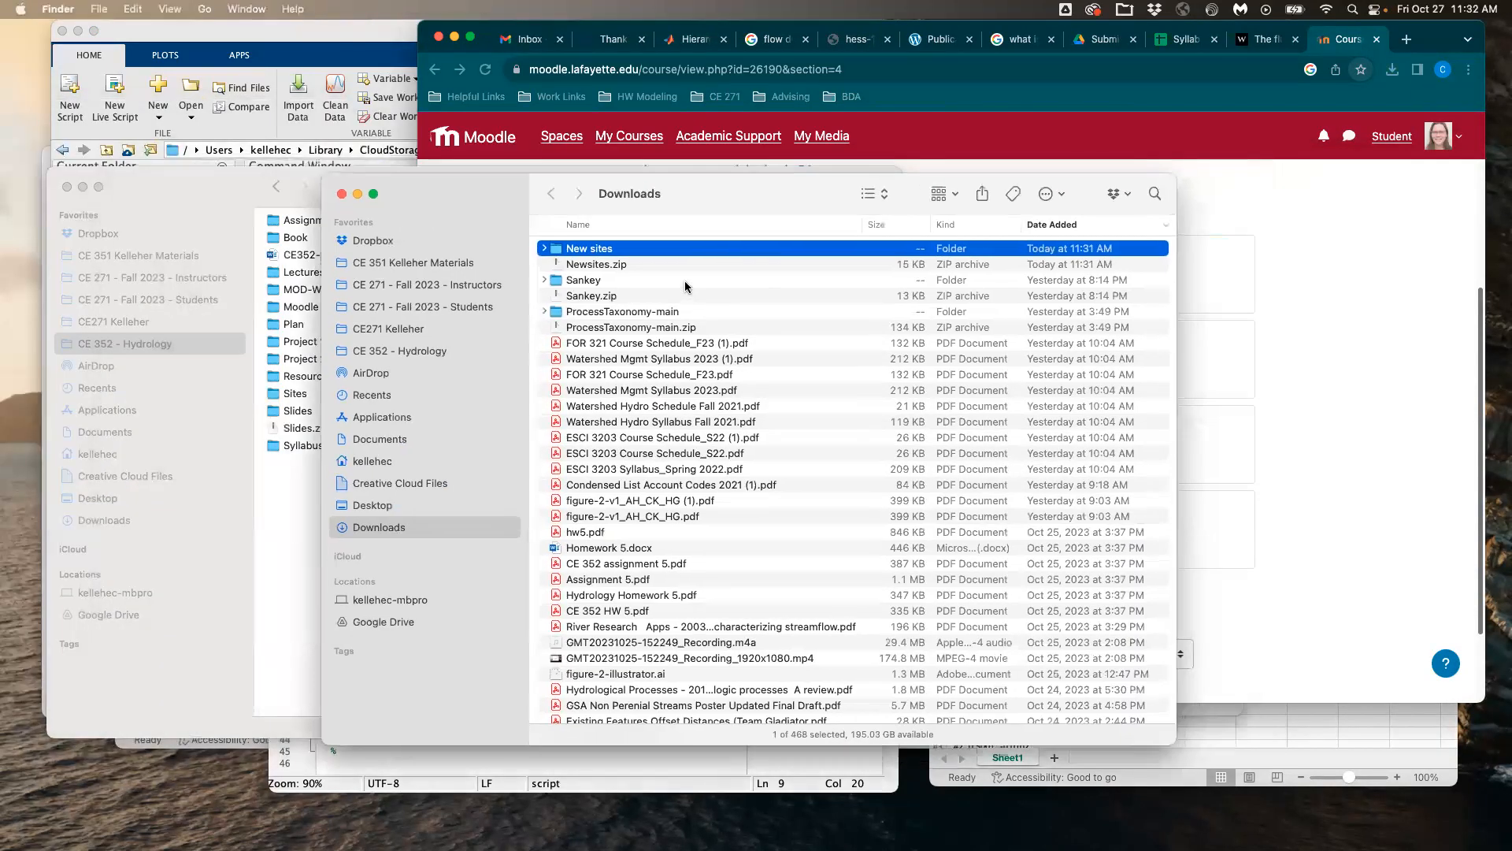
left_click(630, 267)
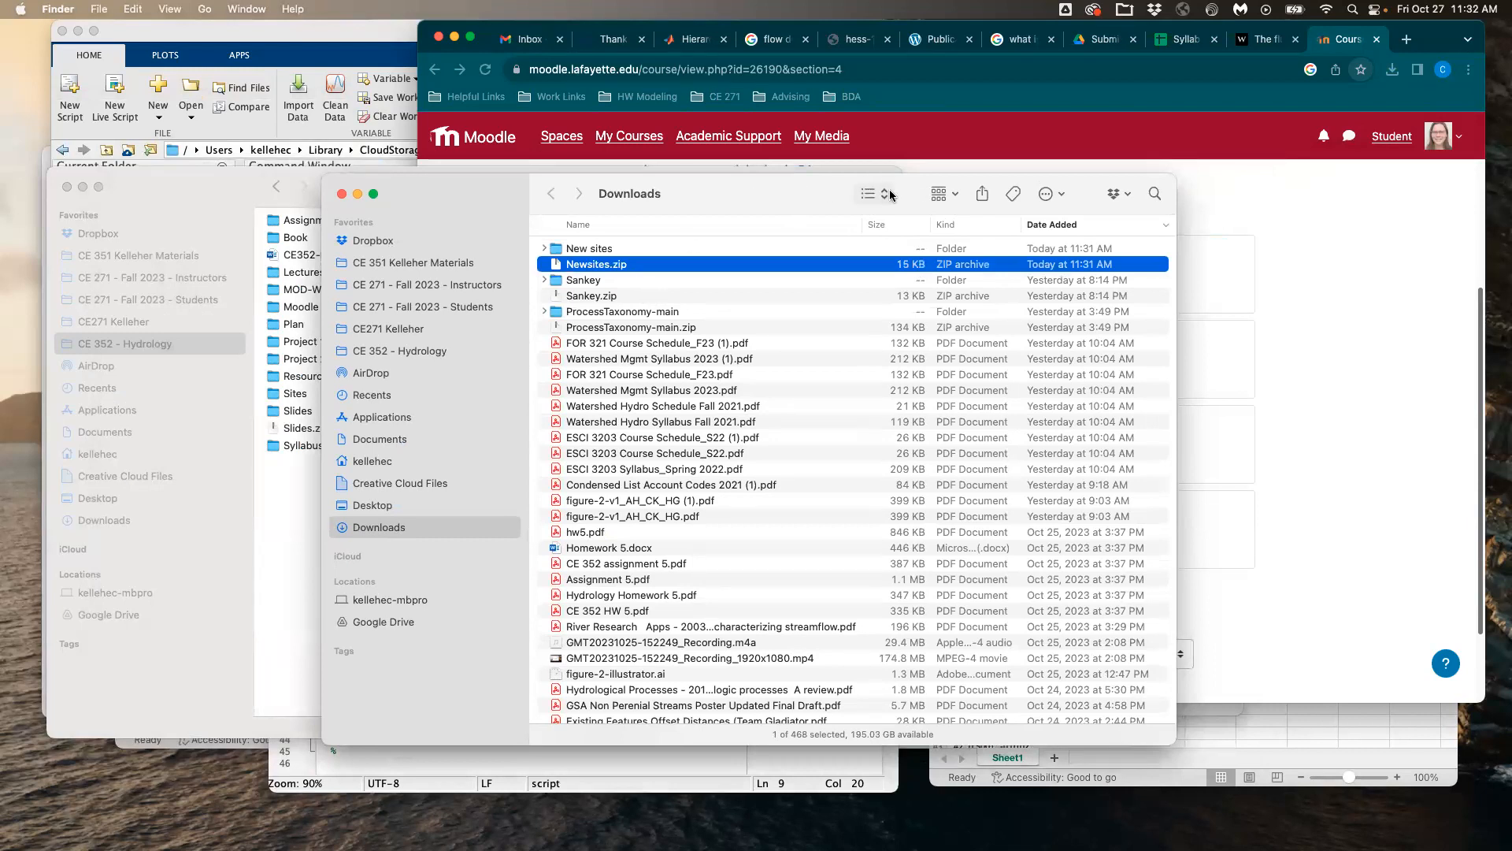
Step: Open the New sites folder and copy qdaily_226.mat, qdaily_227.mat, qdaily_242.mat and qdaily_249.mat
double_click(620, 251)
left_click(620, 249)
left_click(624, 296, "shift")
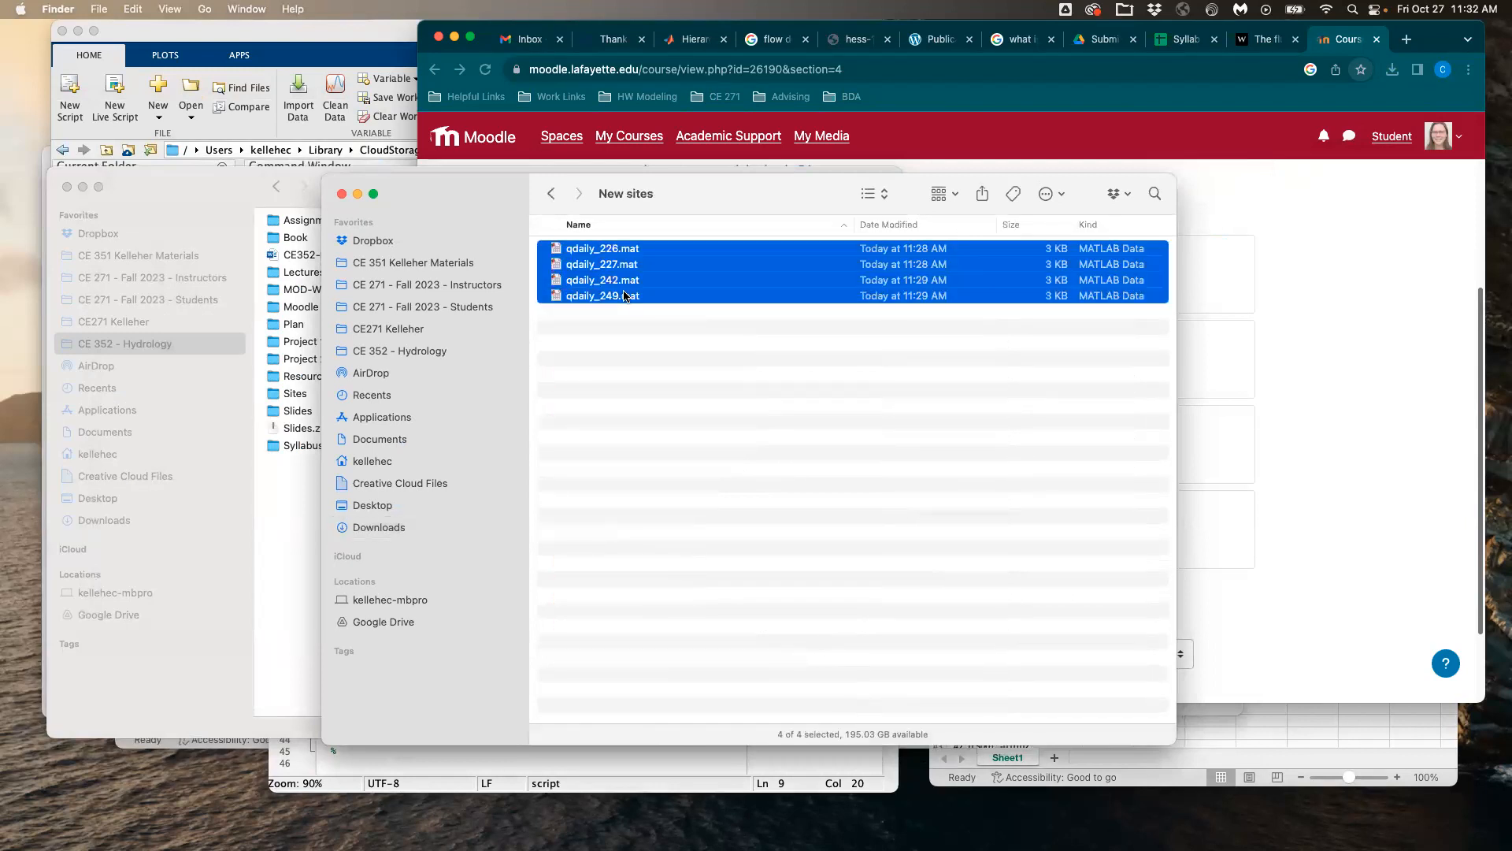
key("super+c")
Step: Browse from the CE 352 - Hydrology folder into the project's Site-Data folder and look through its files
left_click(401, 508)
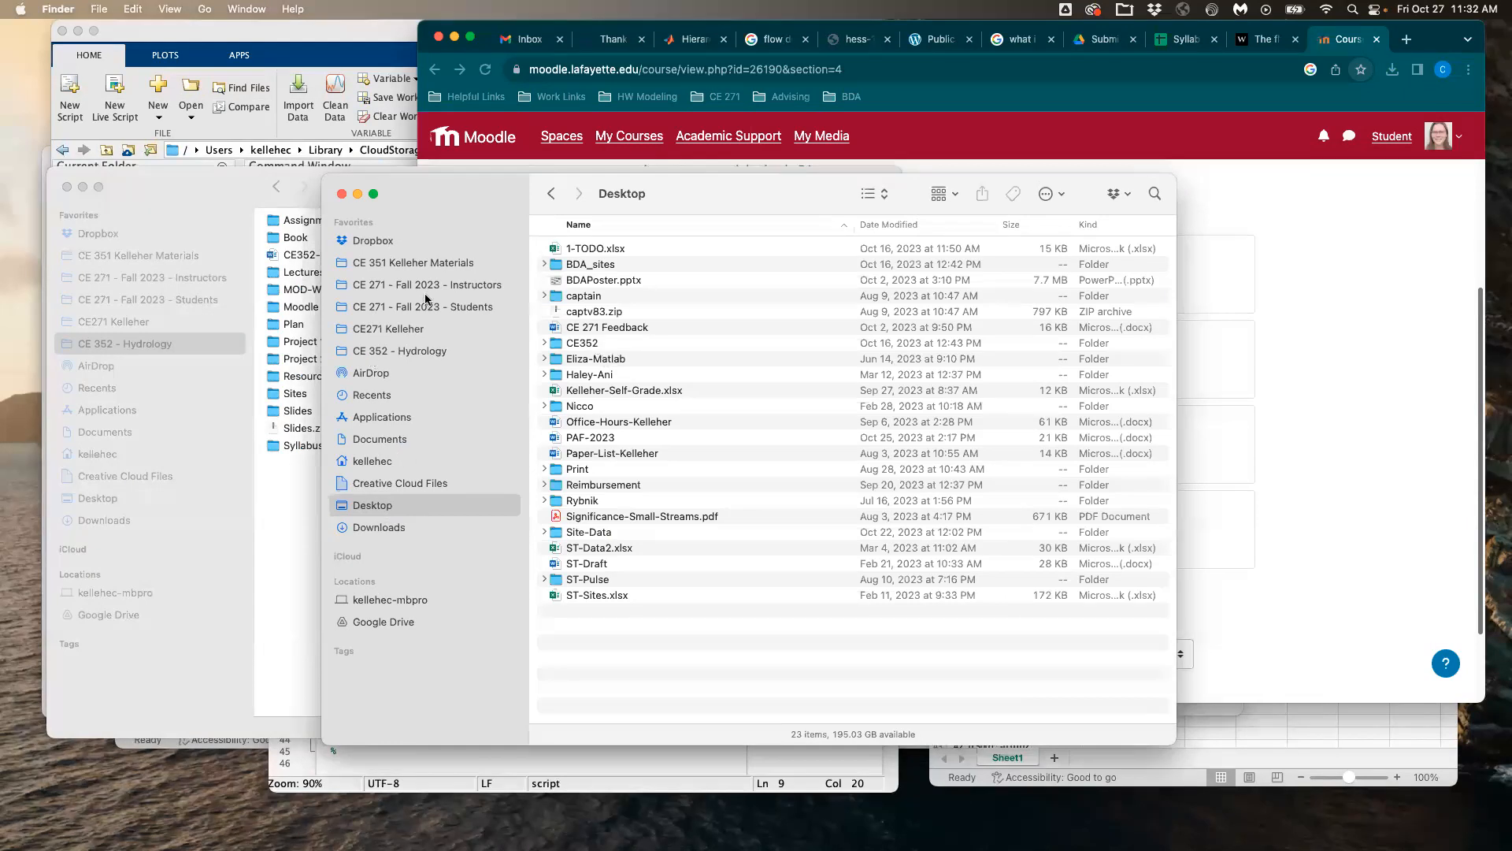
left_click(430, 351)
double_click(627, 377)
double_click(595, 394)
scroll(632, 381, "down", 2)
scroll(632, 381, "down", 5)
scroll(632, 382, "up", 8)
scroll(642, 385, "down", 6)
scroll(642, 385, "down", 20)
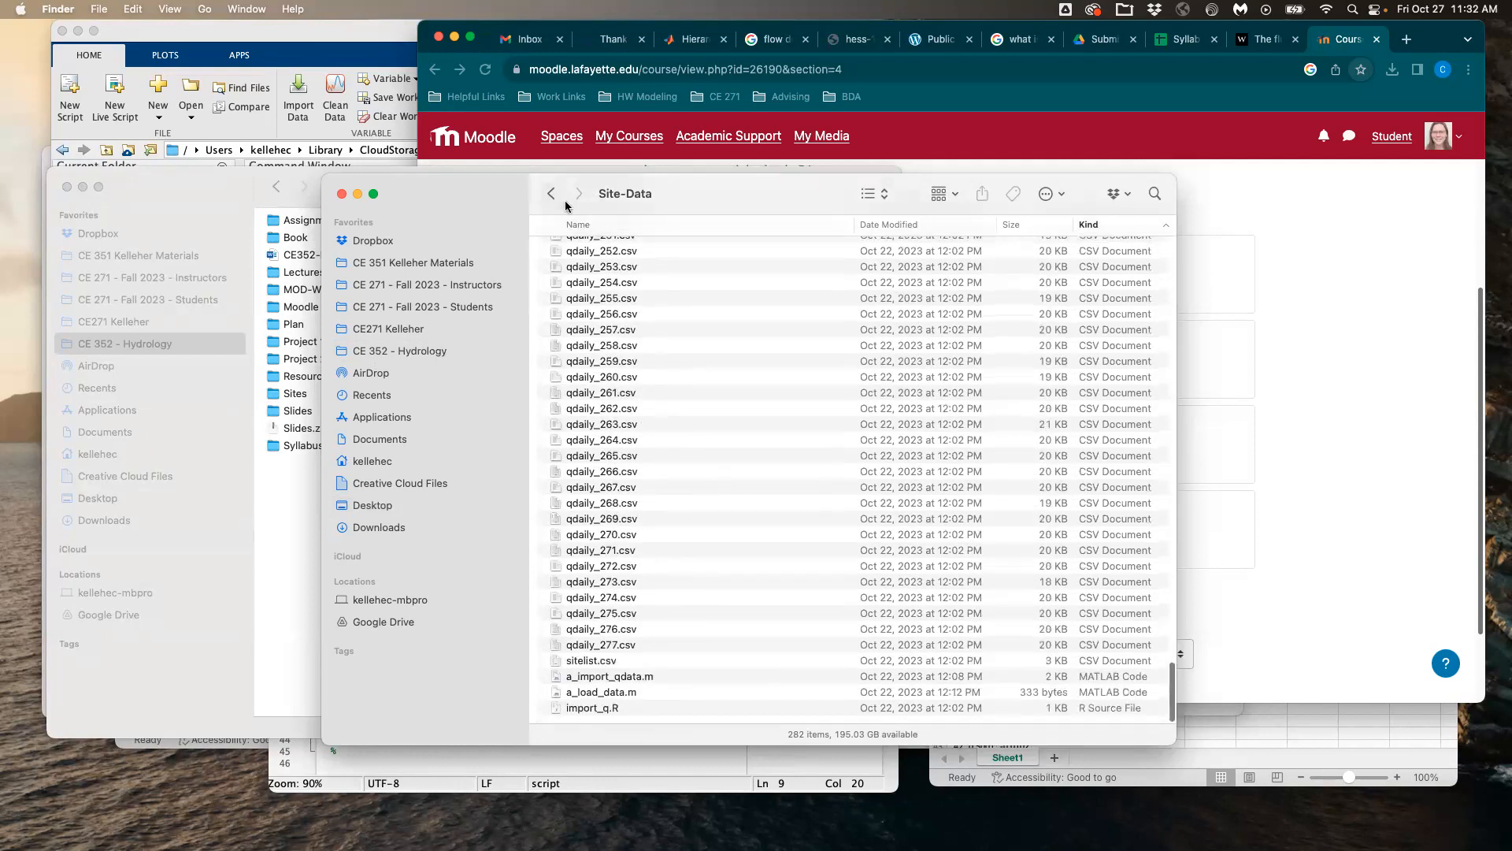
Step: Switch to MATLAB to check the full path of the current SiteQ folder, and return to the Finder window
left_click(344, 37)
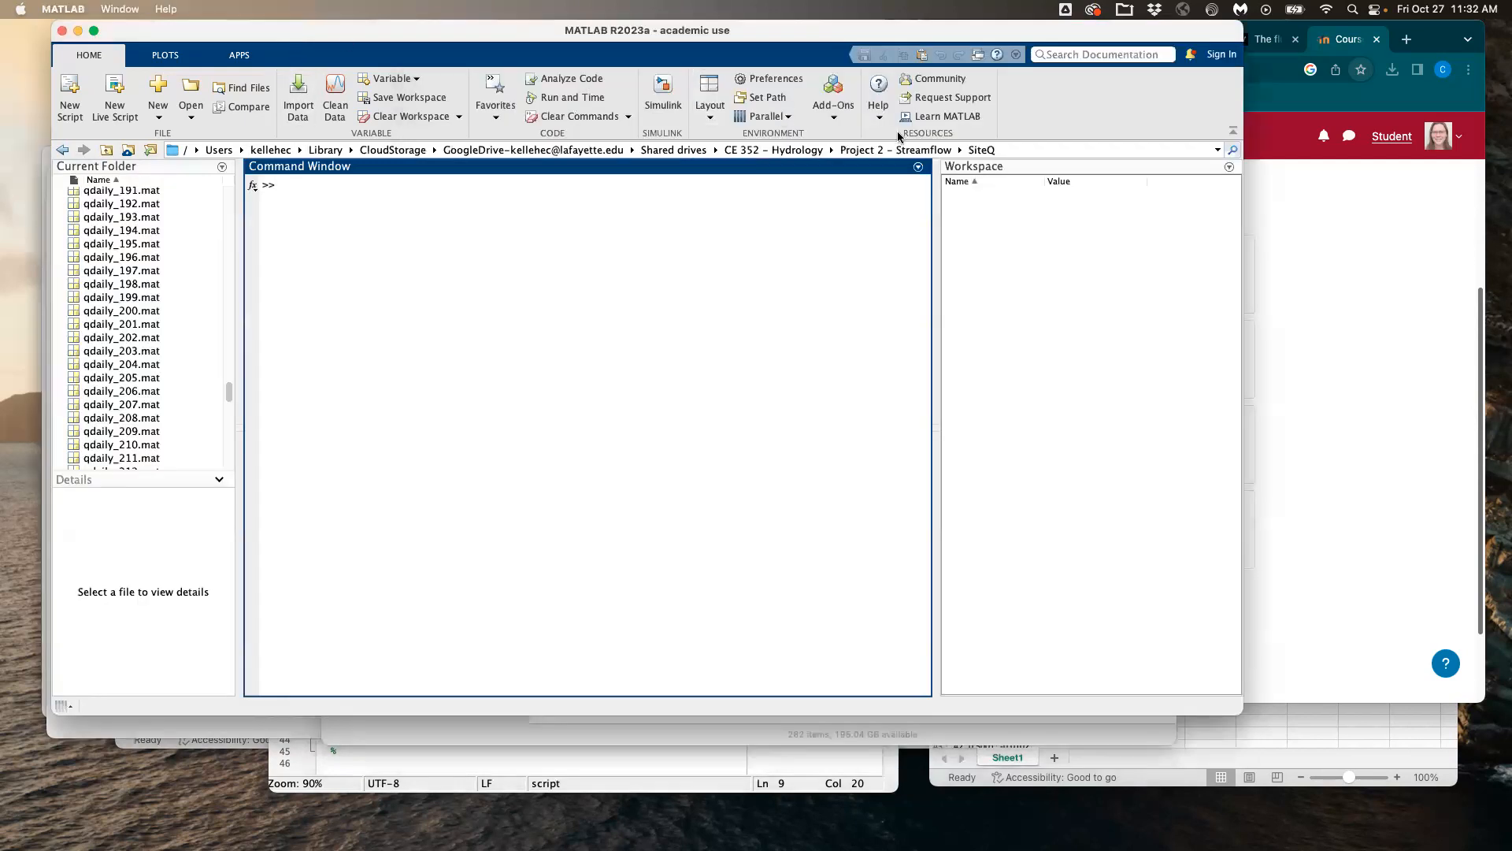
left_click(1005, 145)
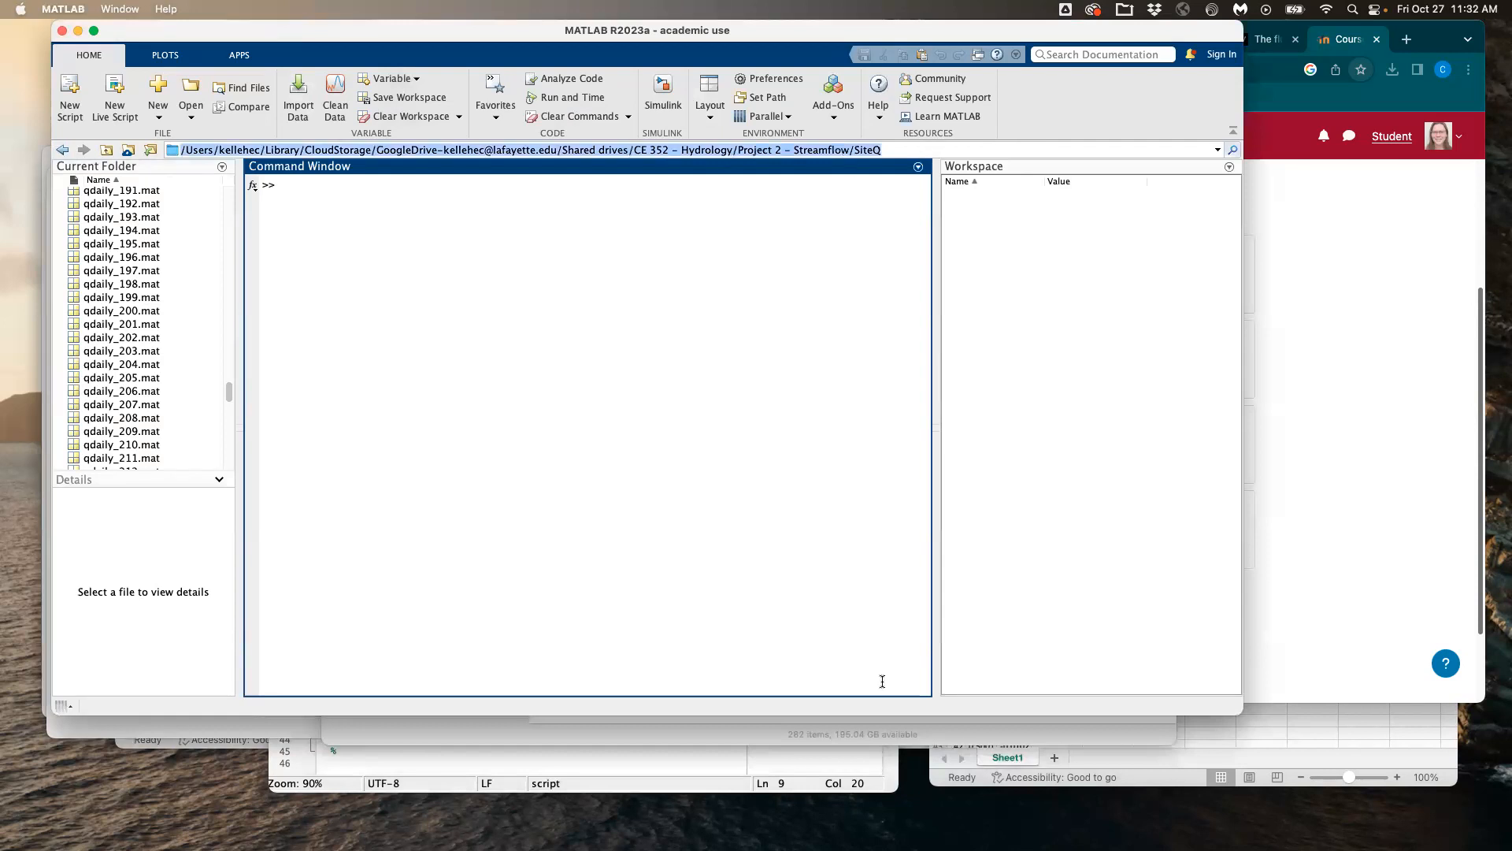
left_click(702, 738)
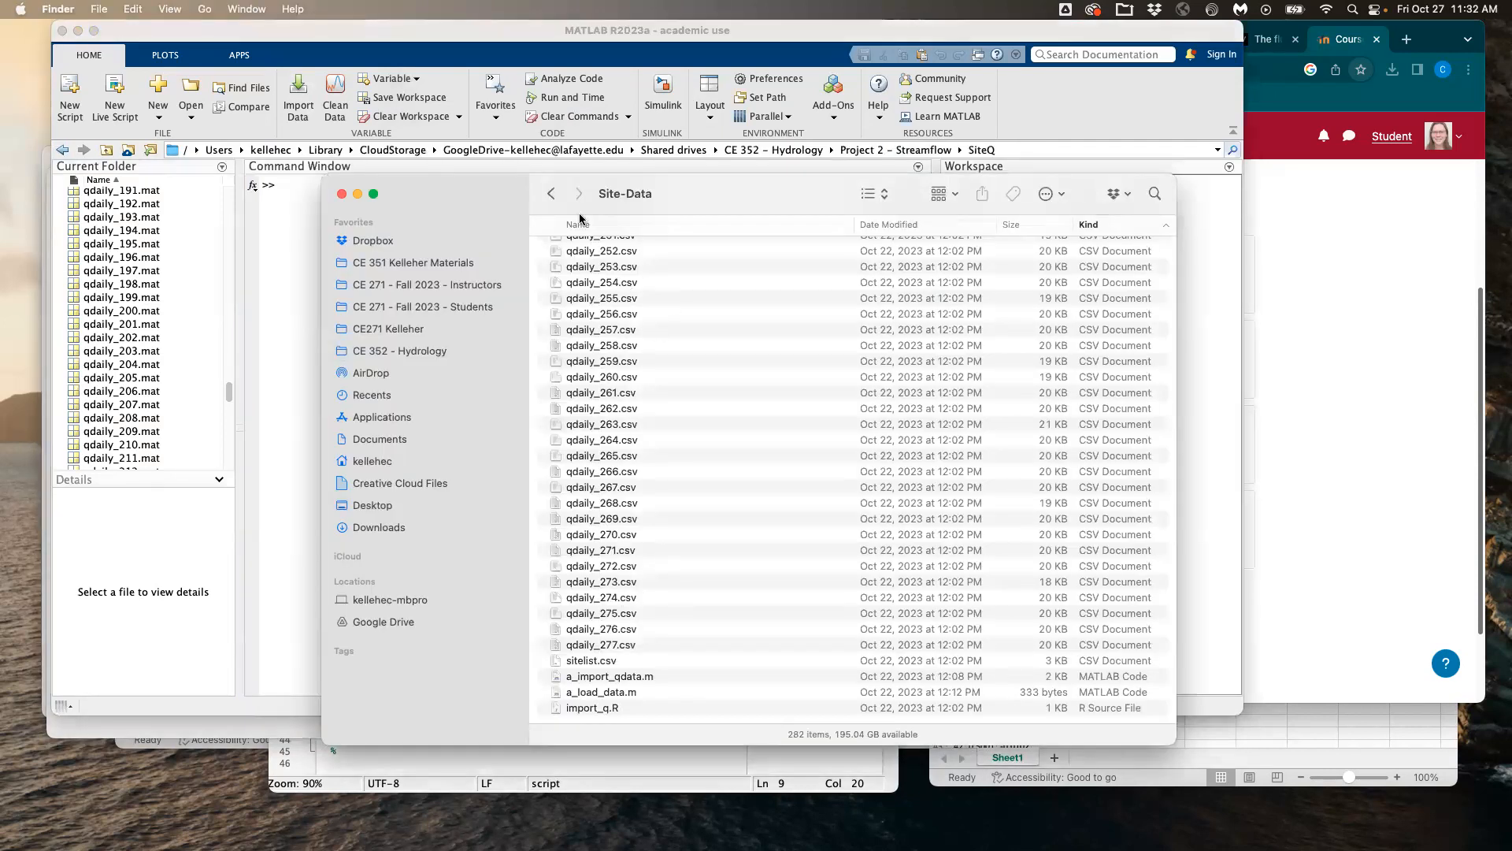
Step: Paste the copied files into the project's SiteQ folder, replacing the existing qdaily_226.mat, qdaily_227.mat, qdaily_242.mat and qdaily_249.mat
left_click(552, 194)
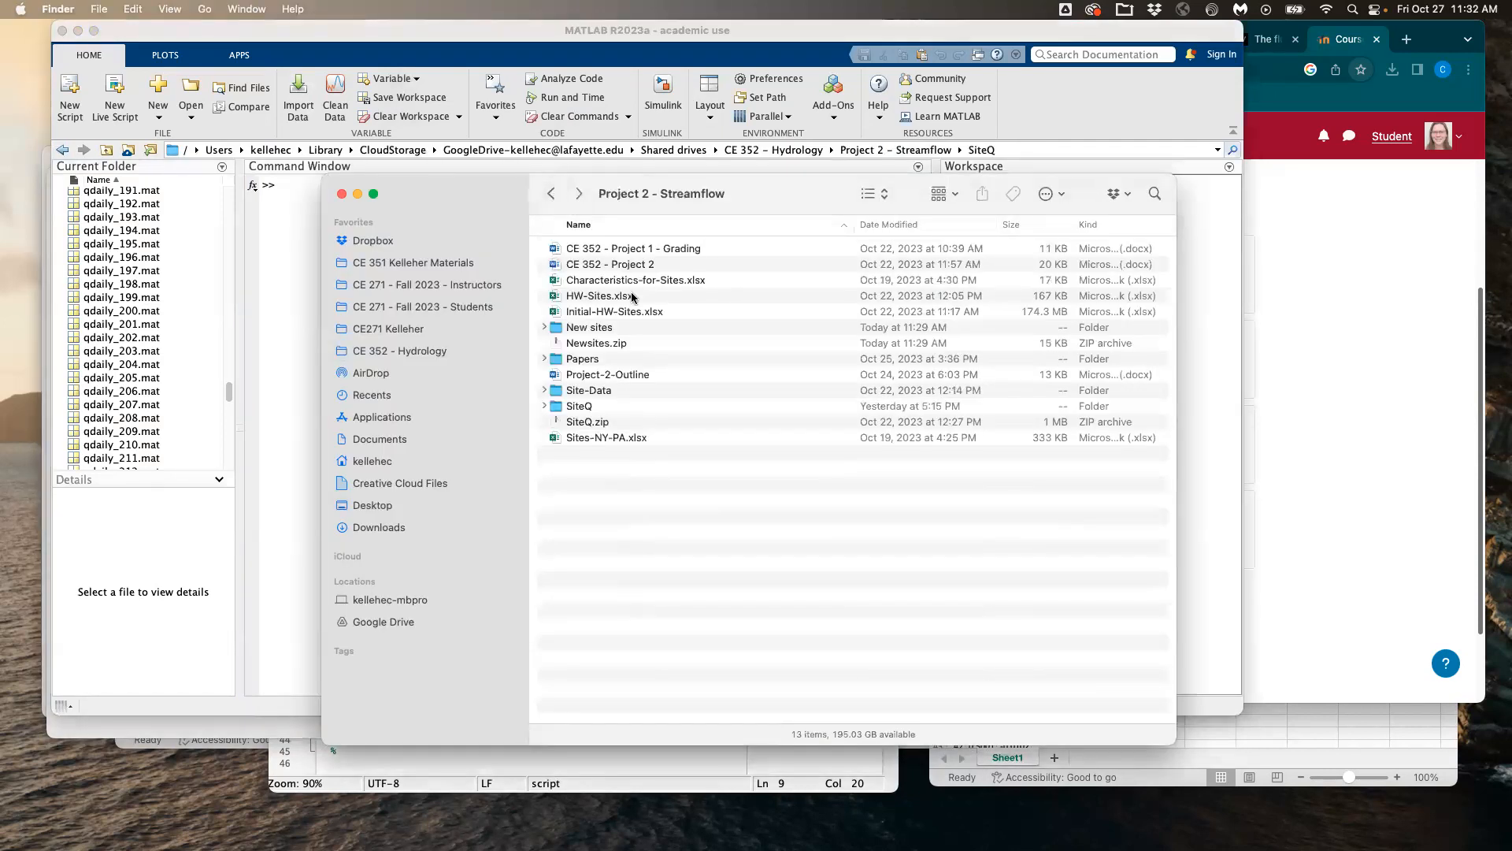
double_click(588, 407)
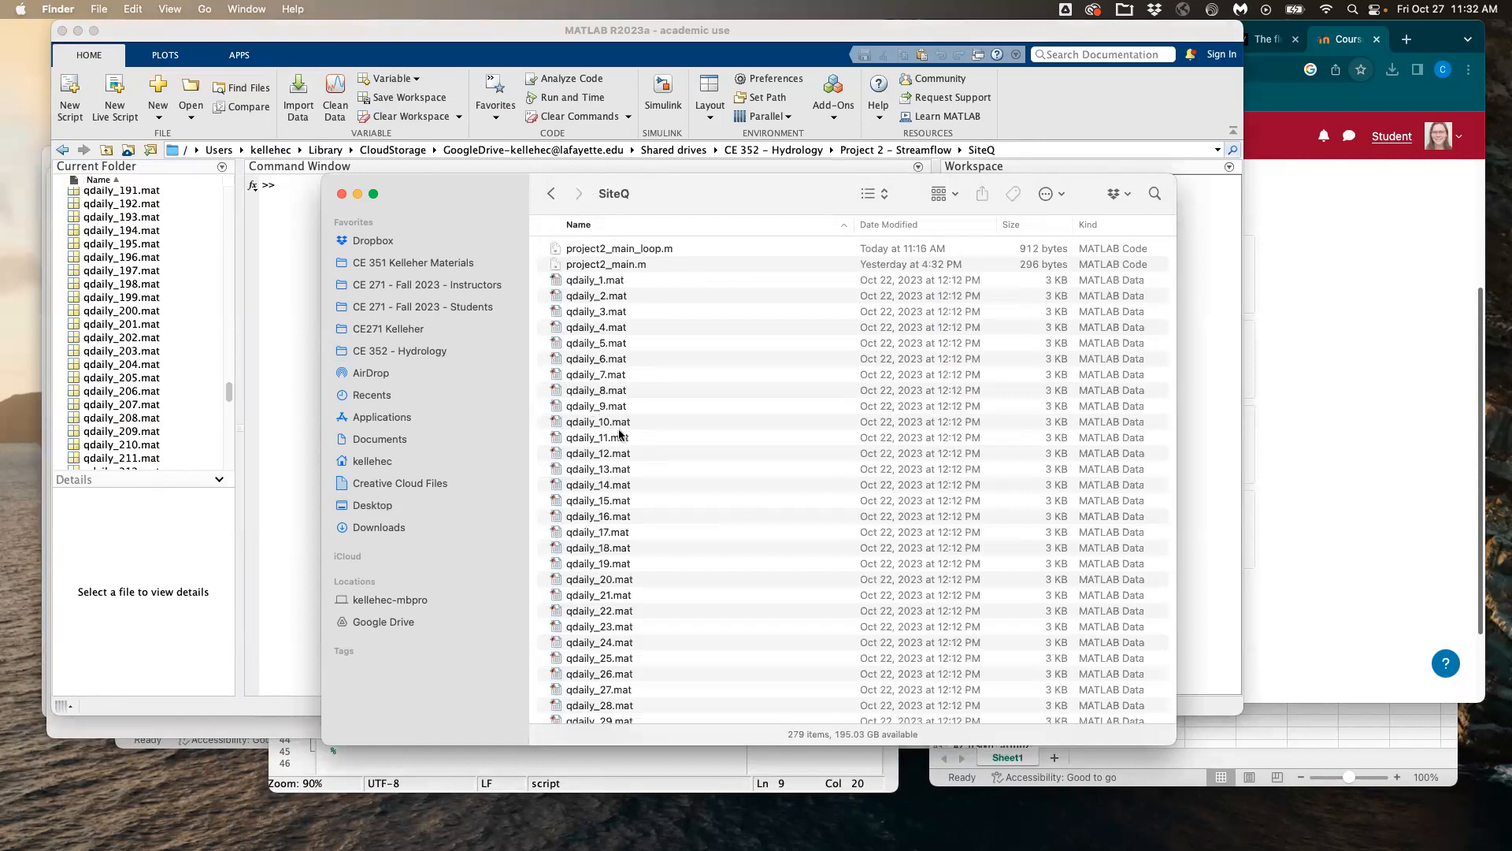
left_click(687, 371)
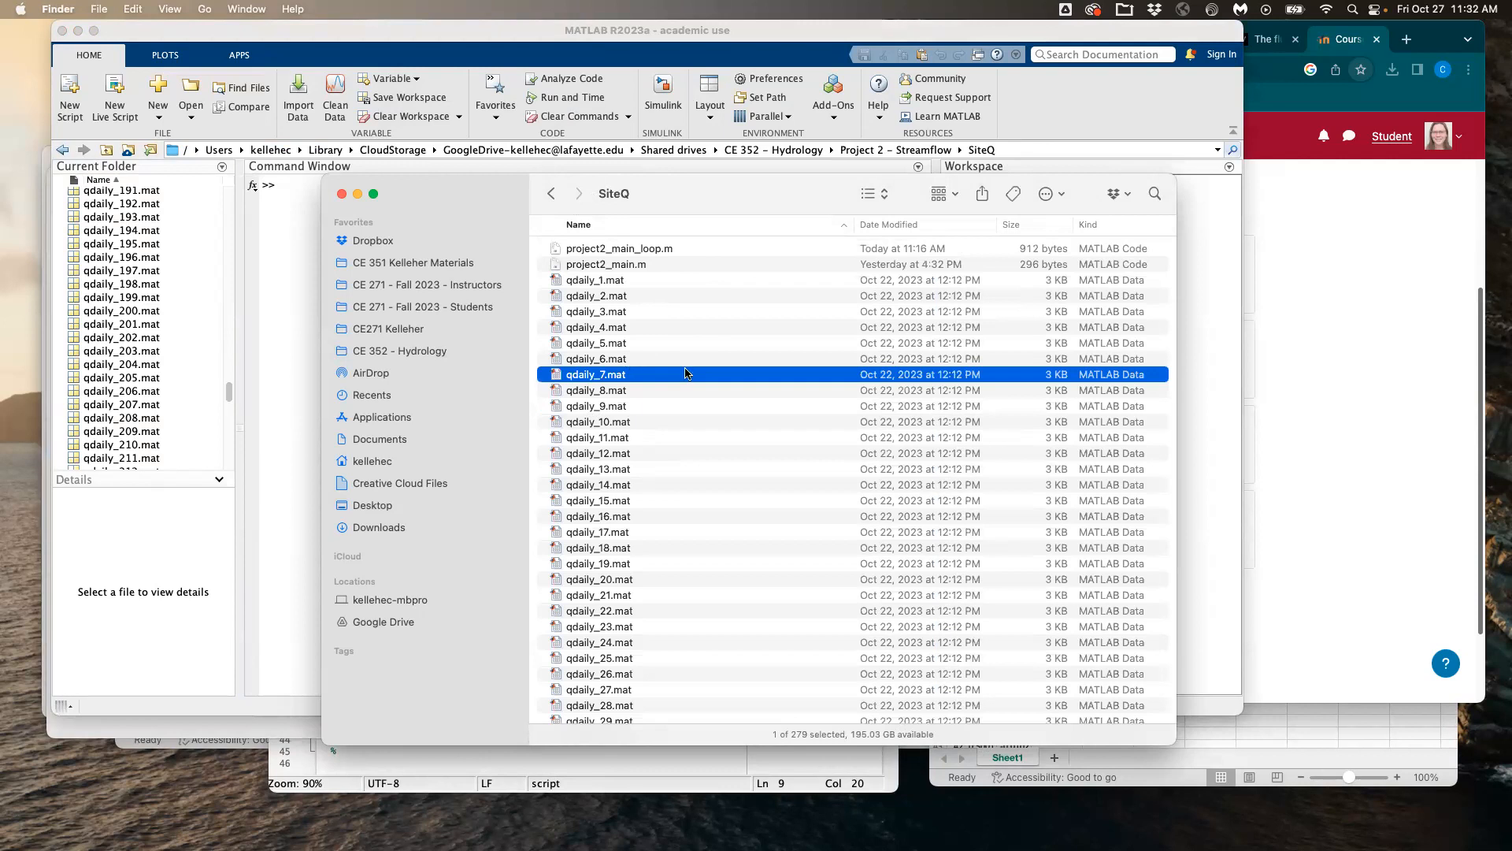
key("super+c")
key("super+Tab")
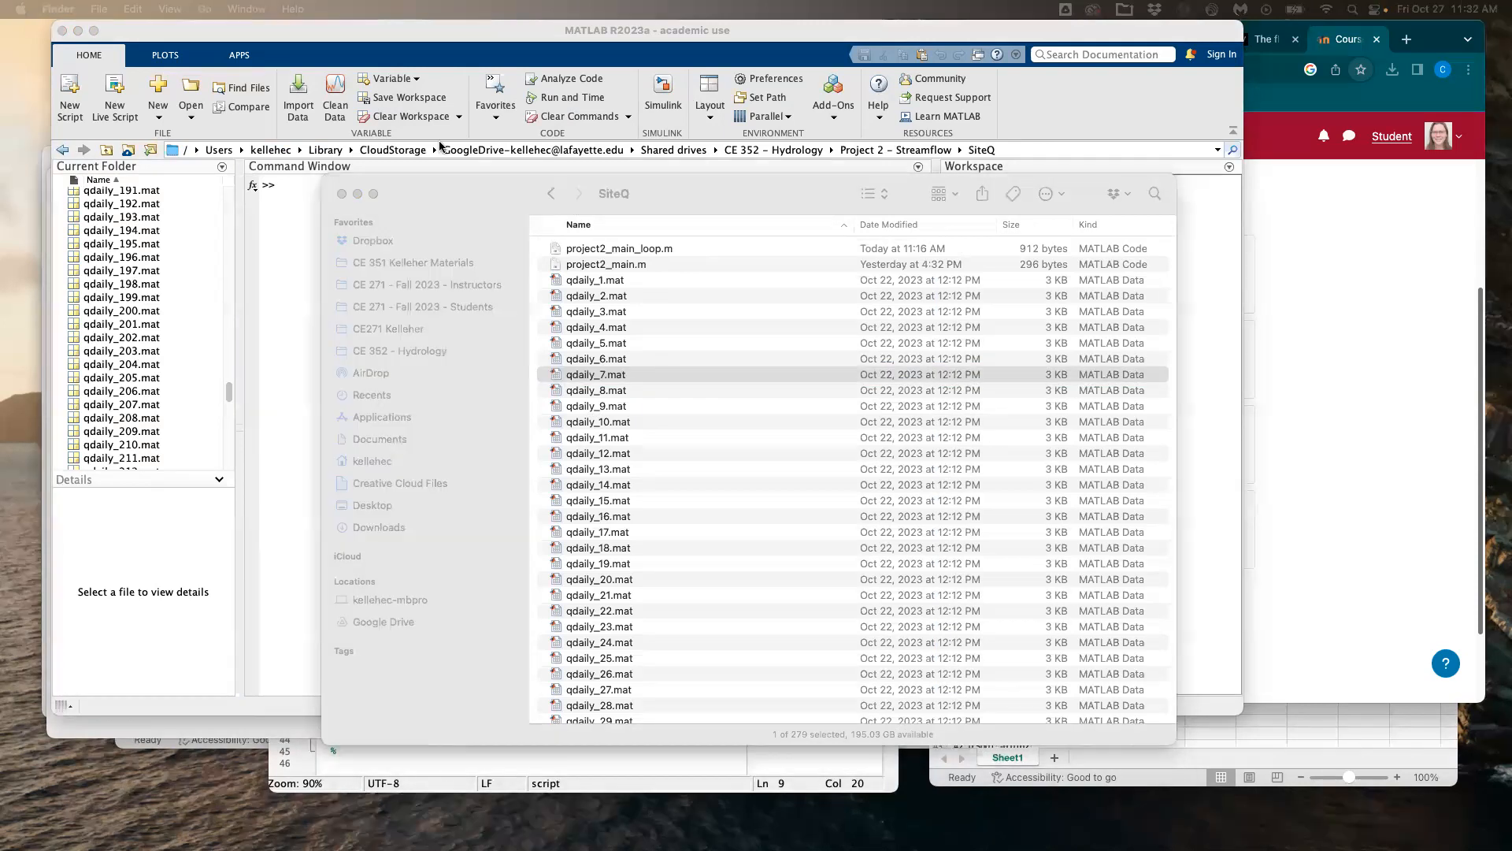
left_click_drag(440, 147, 564, 221)
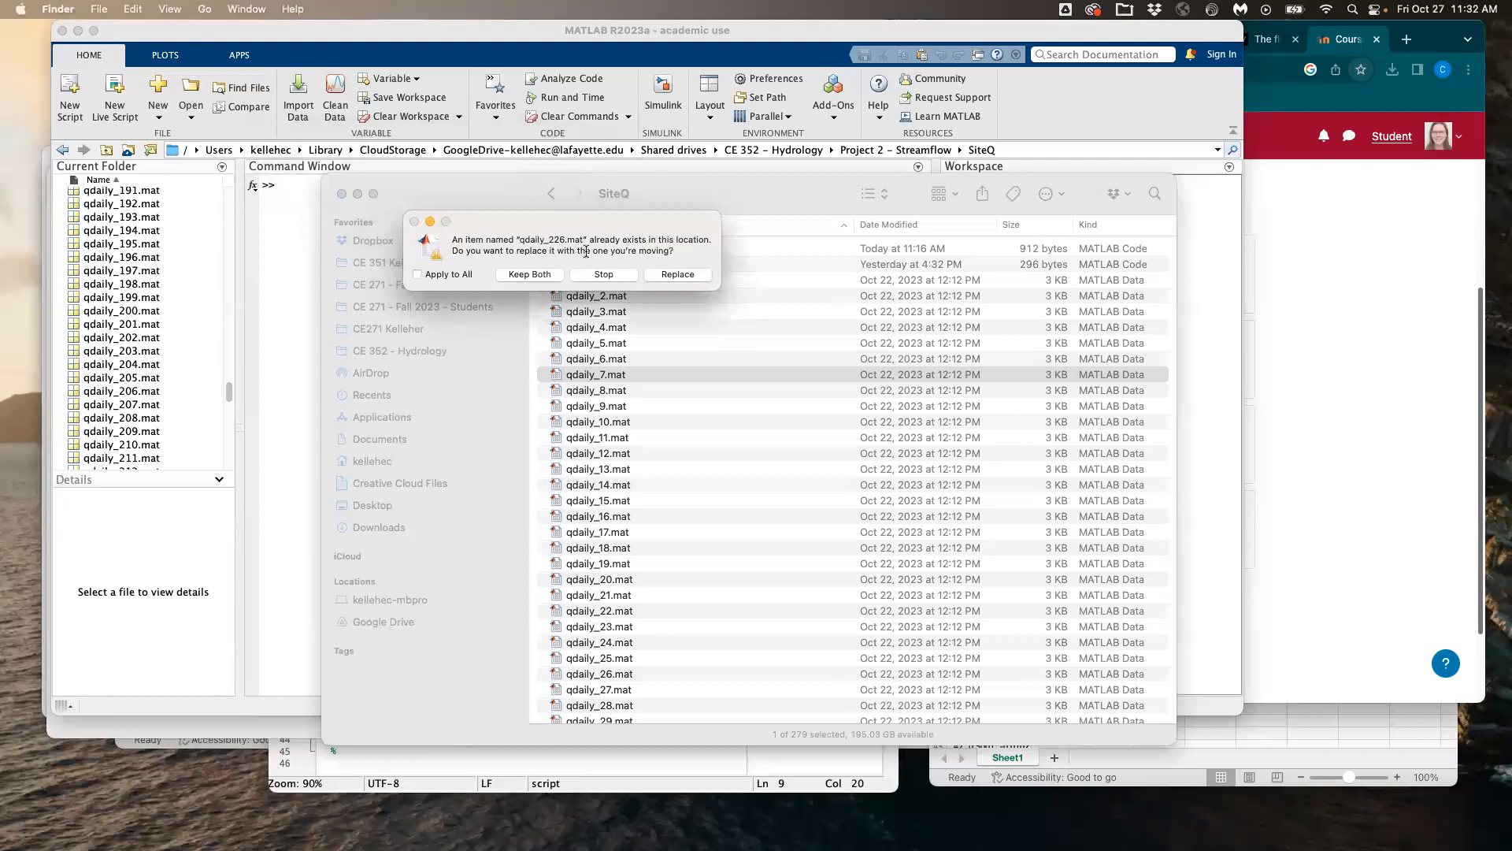
left_click(679, 277)
left_click(679, 276)
left_click(679, 276)
left_click(678, 275)
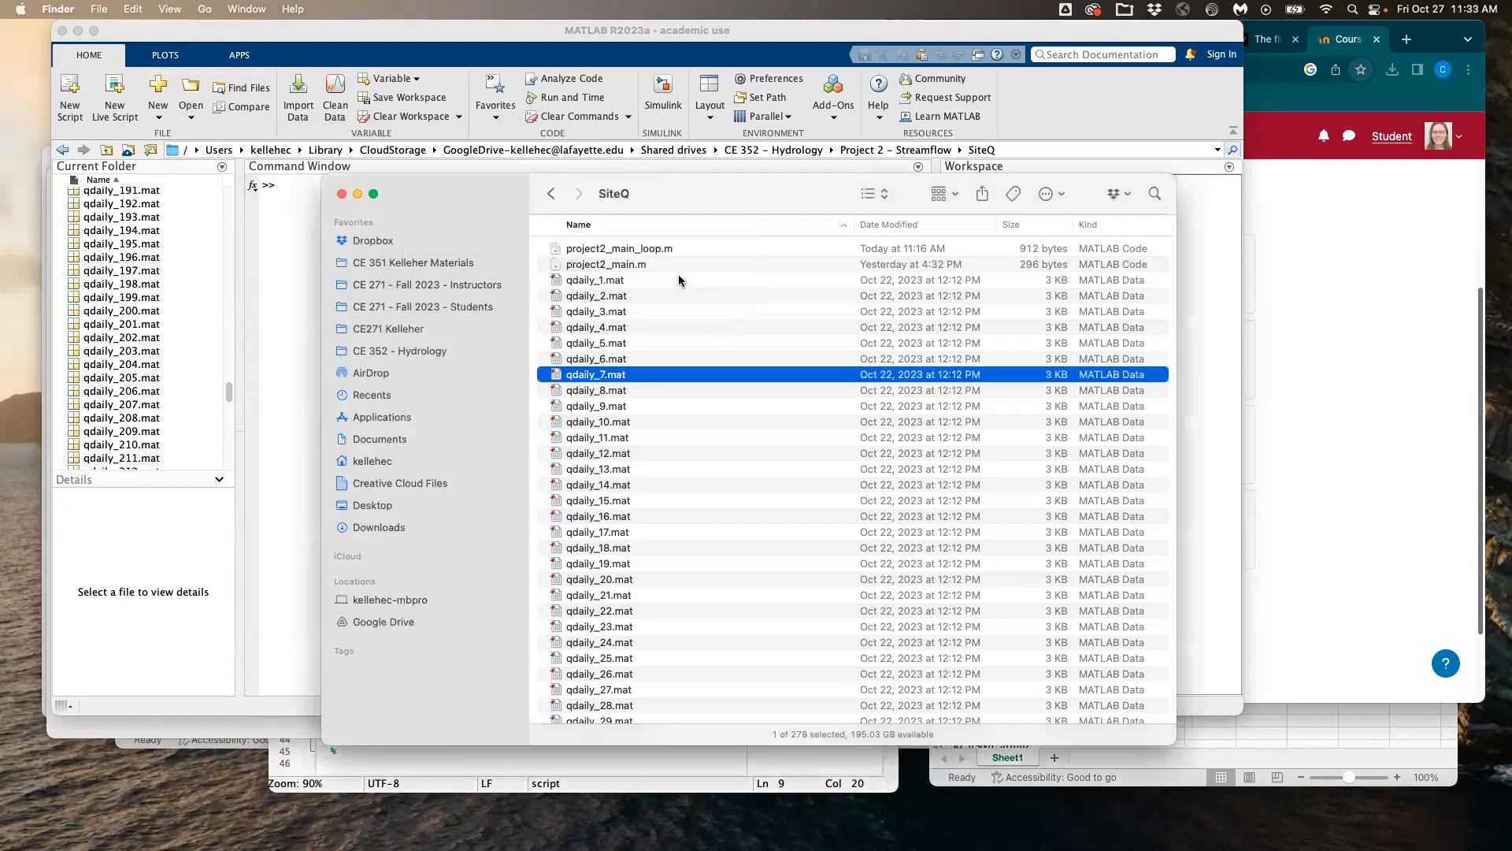
Step: Switch to MATLAB, dismiss the Google Drive notice, load qdaily_226.mat and open its da variable to check the drainage area
left_click(267, 326)
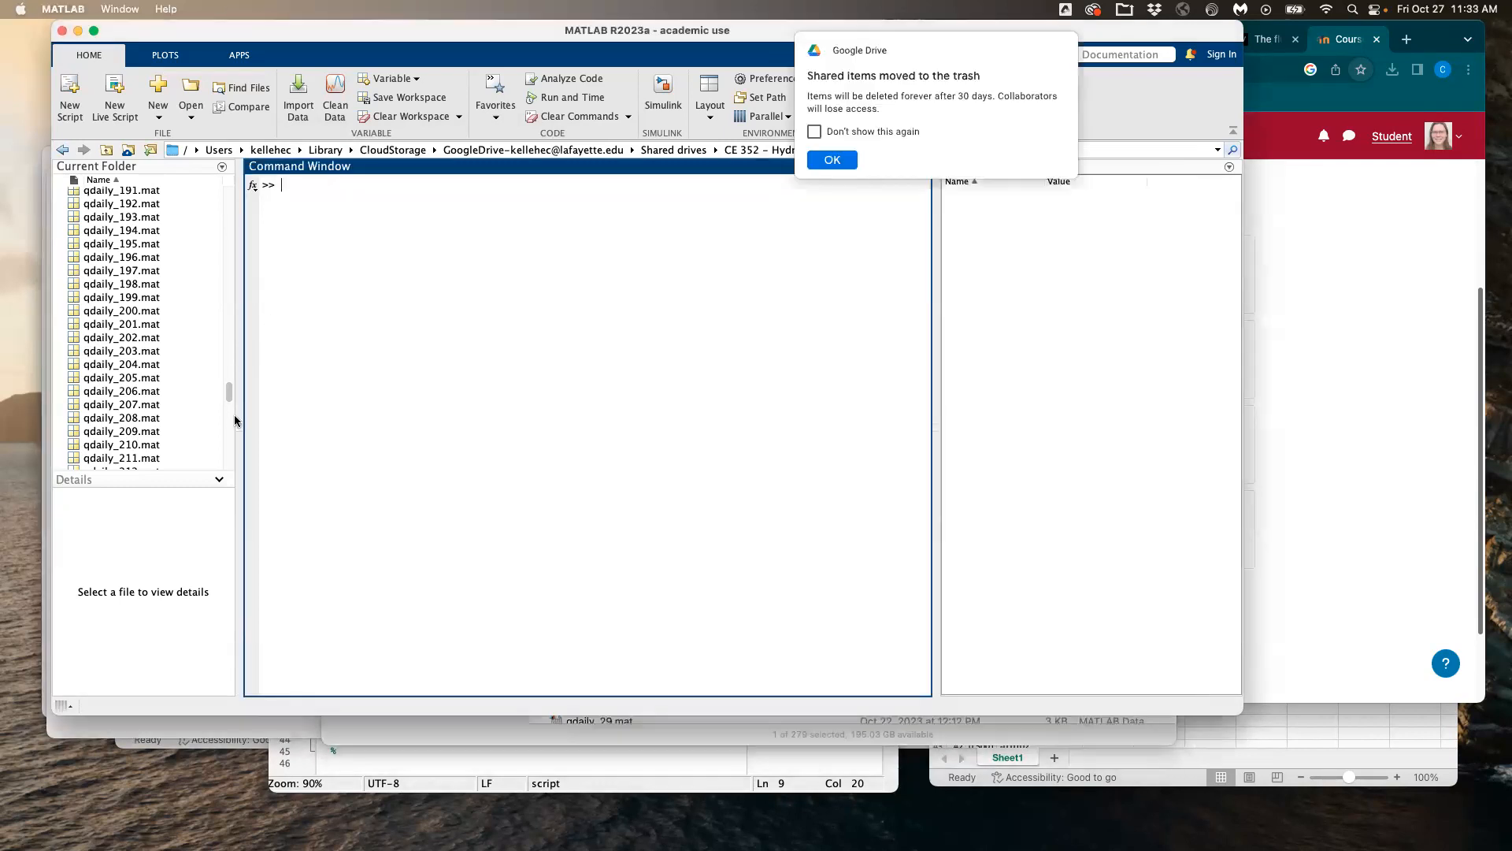
left_click(833, 161)
scroll(184, 316, "down", 7)
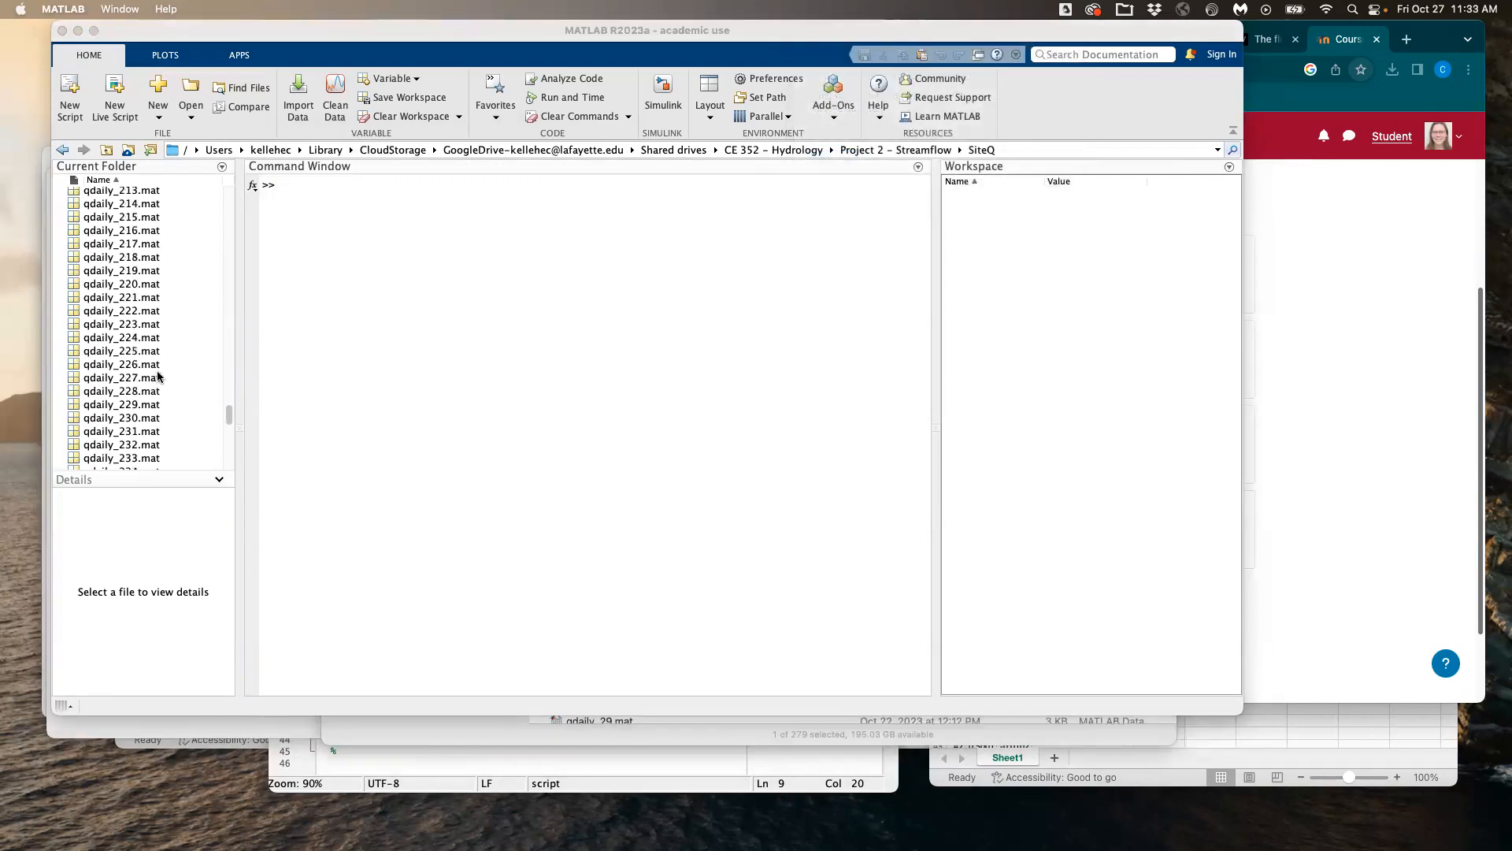
double_click(157, 366)
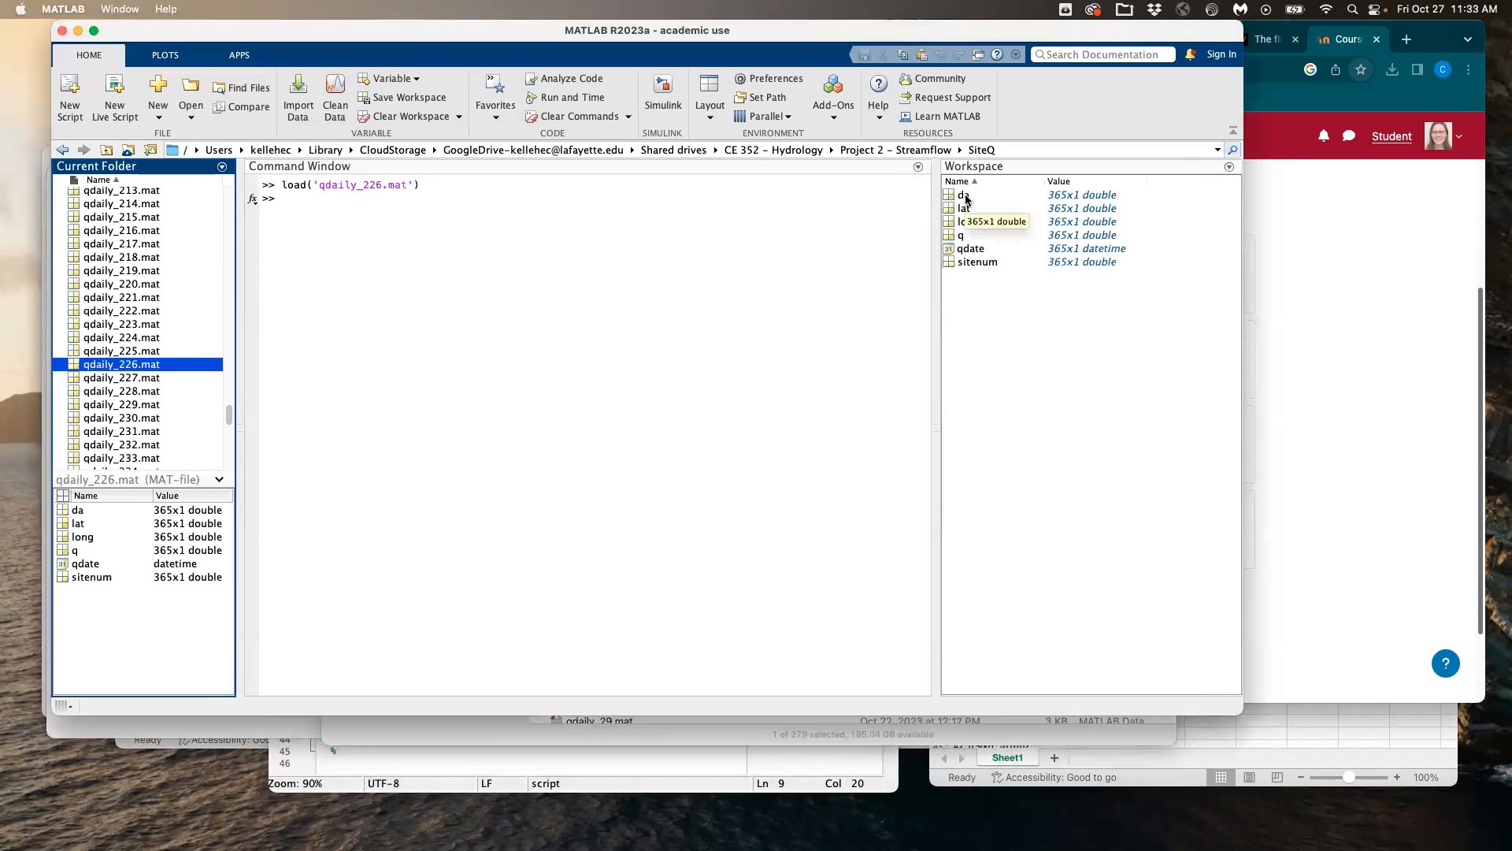
double_click(964, 195)
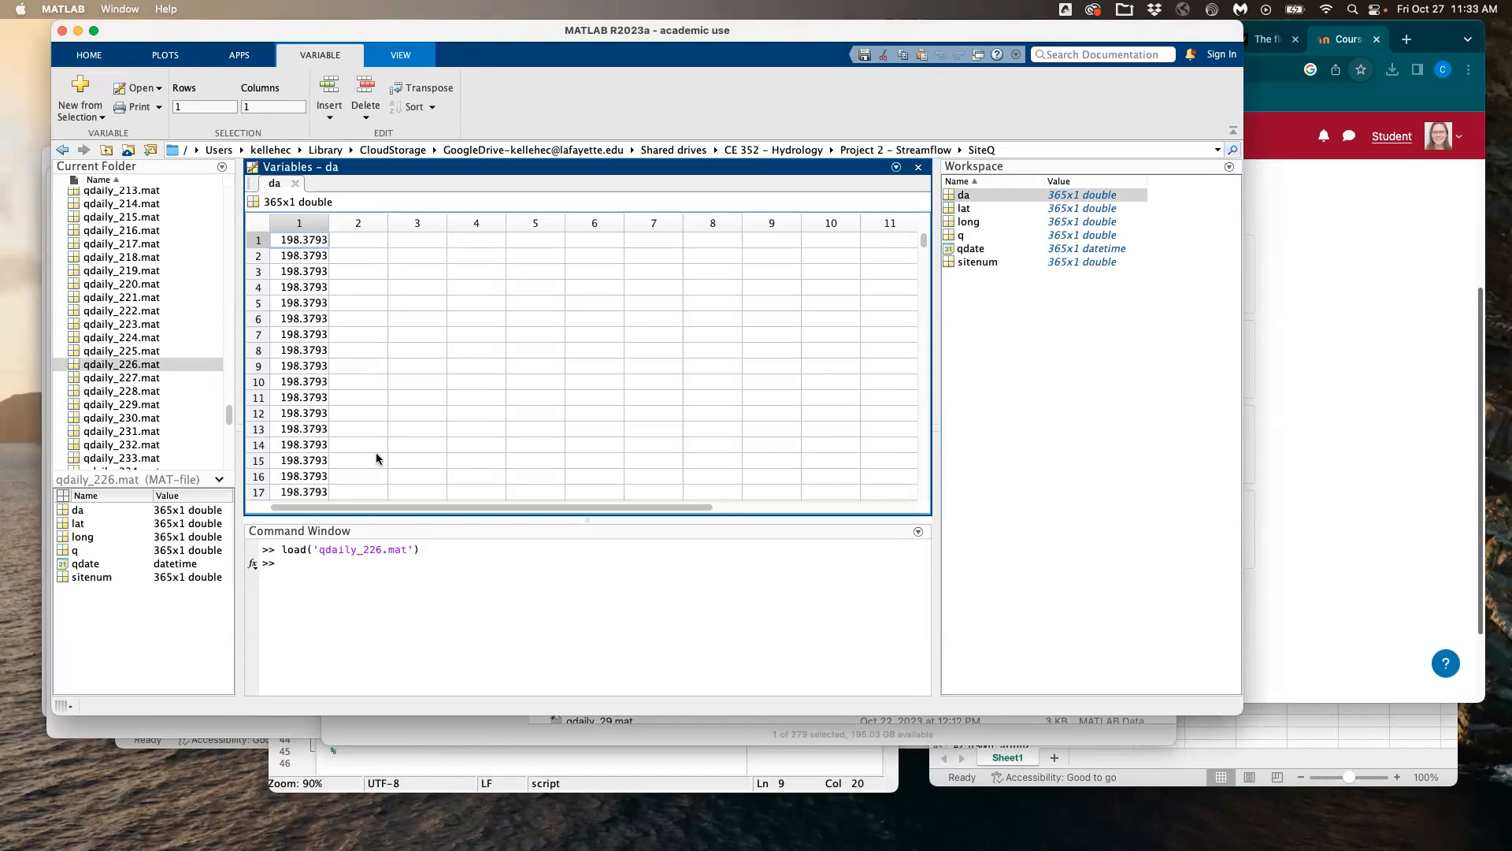
Step: Run the project2_main_loop script, open the resulting rbfi variable and select its whole column of values
left_click(386, 773)
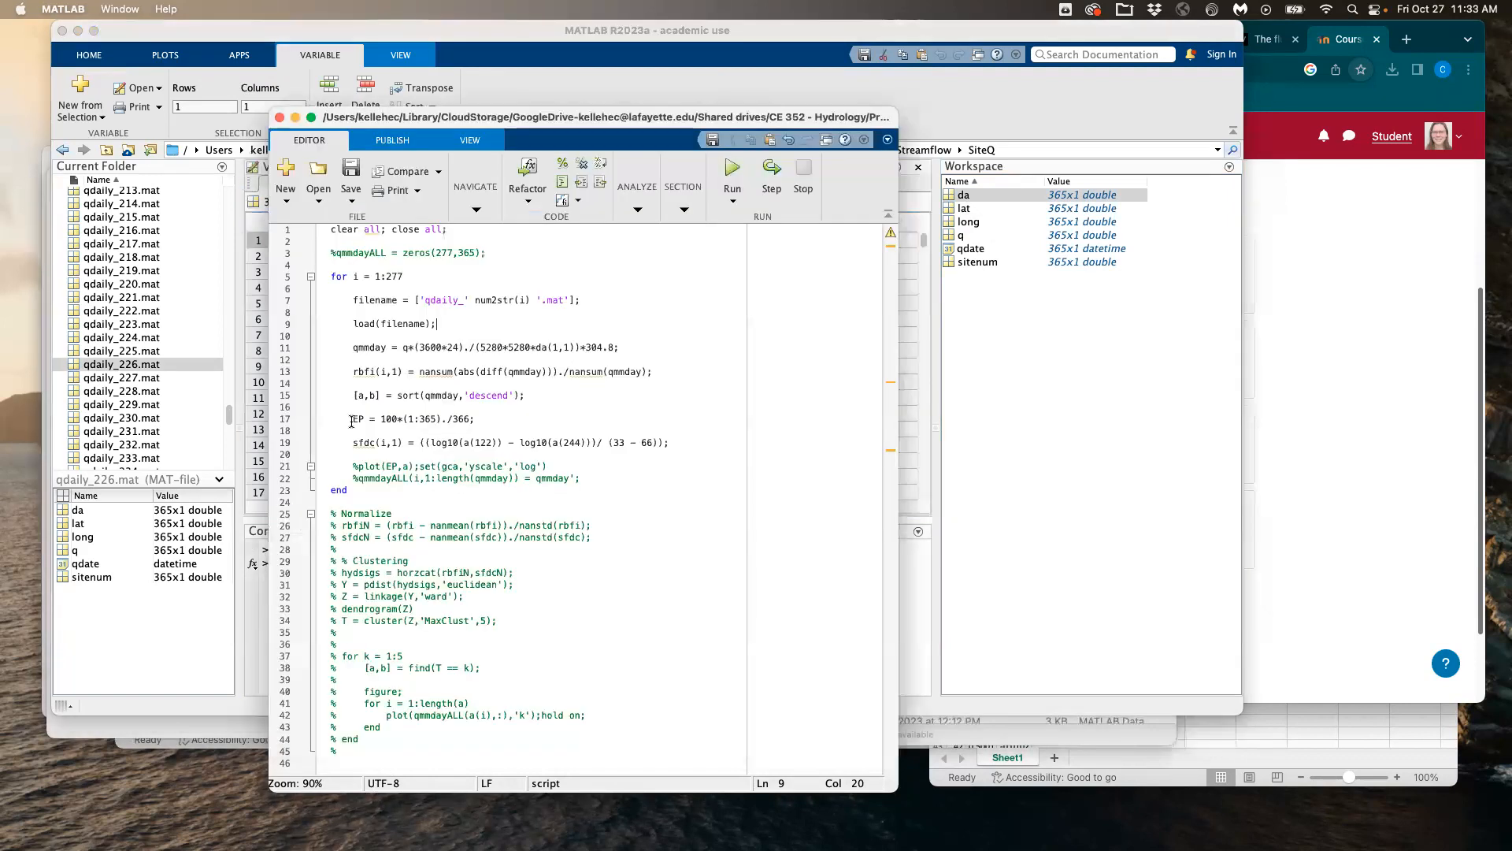
left_click(738, 168)
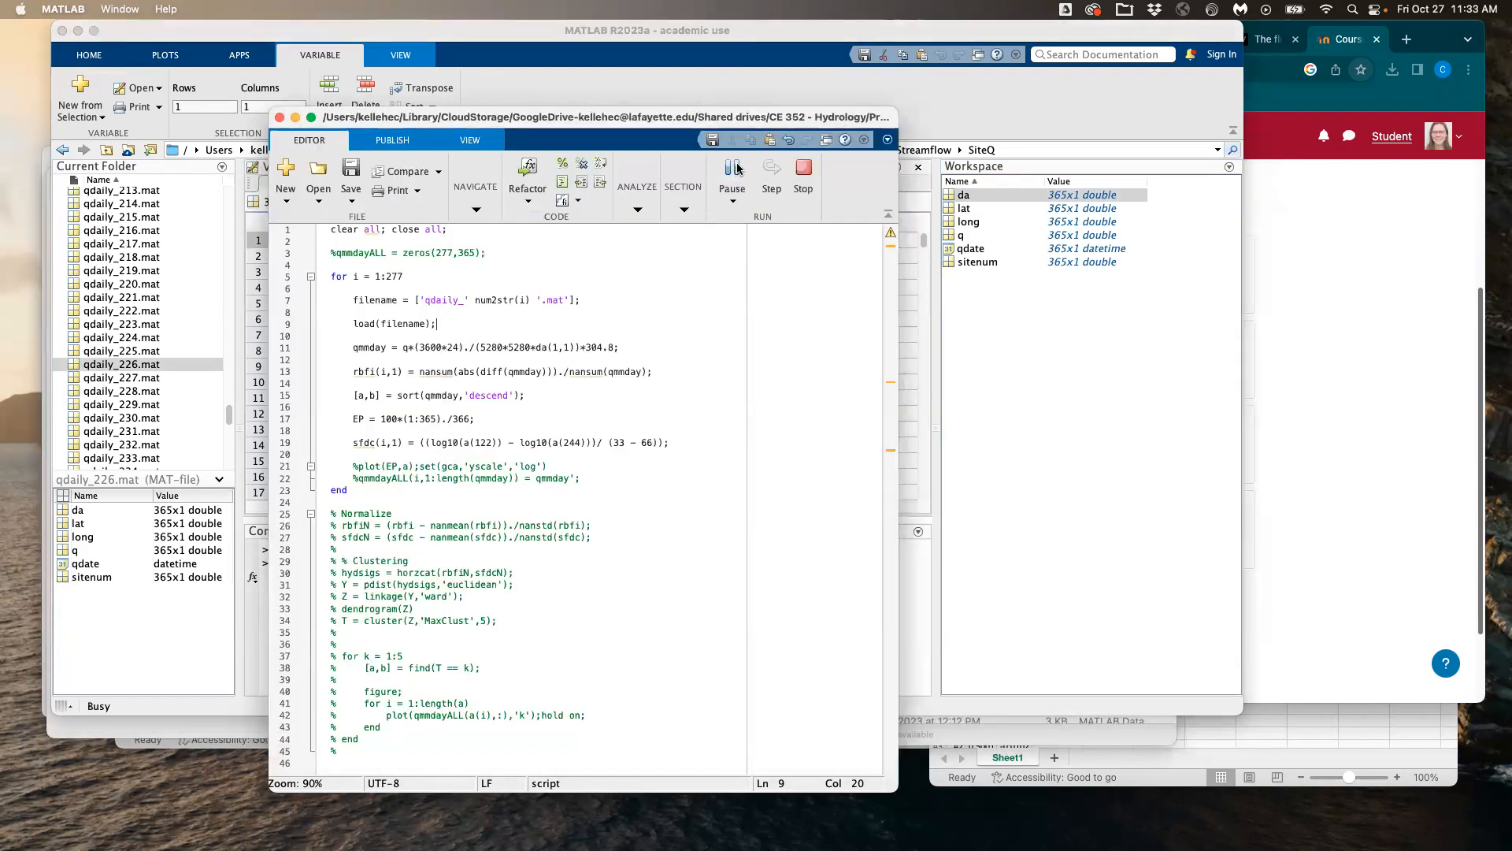
left_click(1032, 466)
left_click(523, 339)
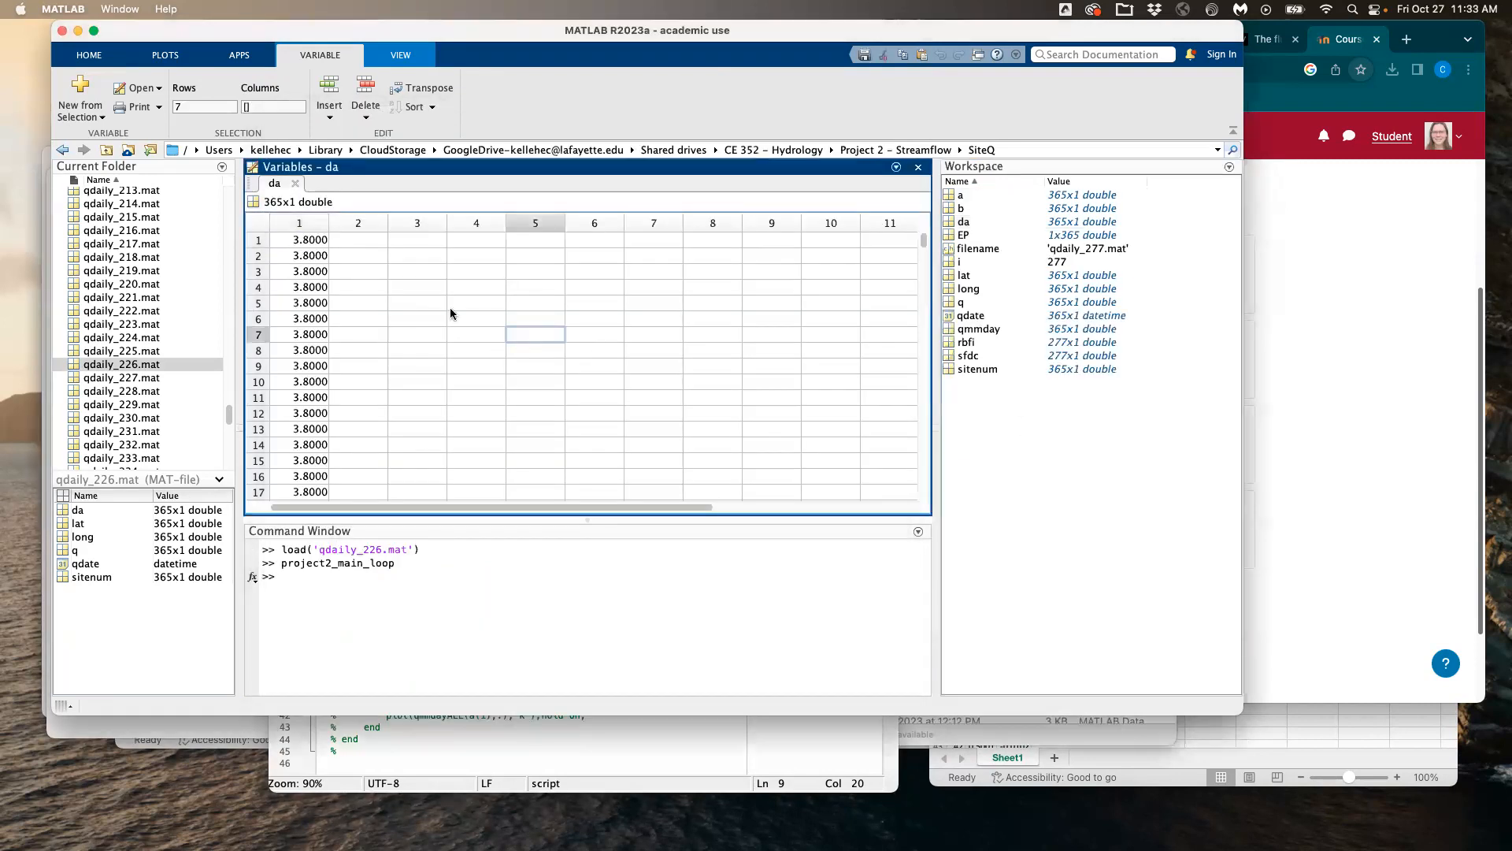
double_click(976, 343)
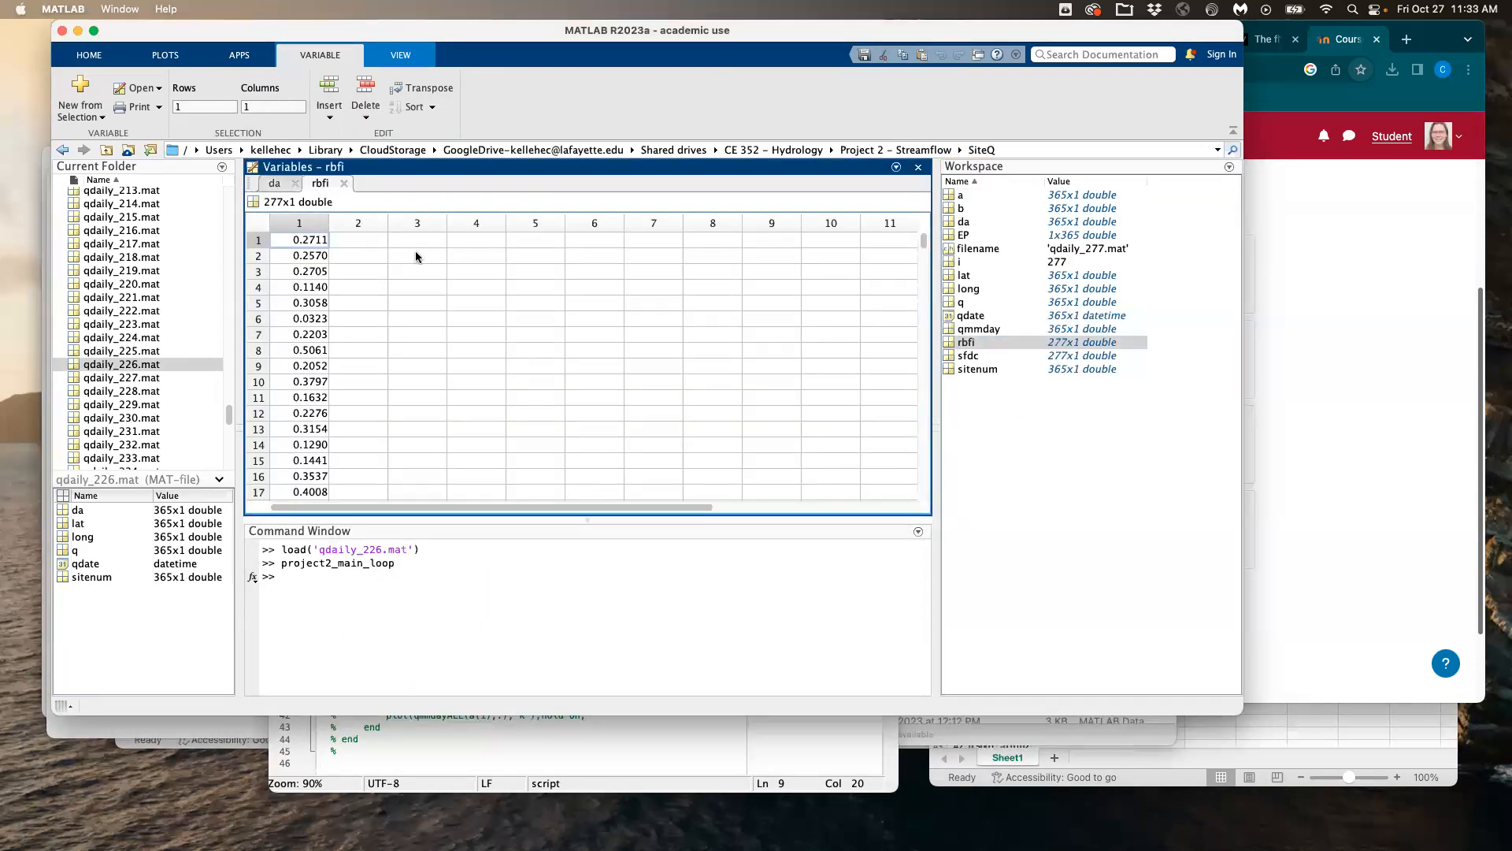
left_click(312, 225)
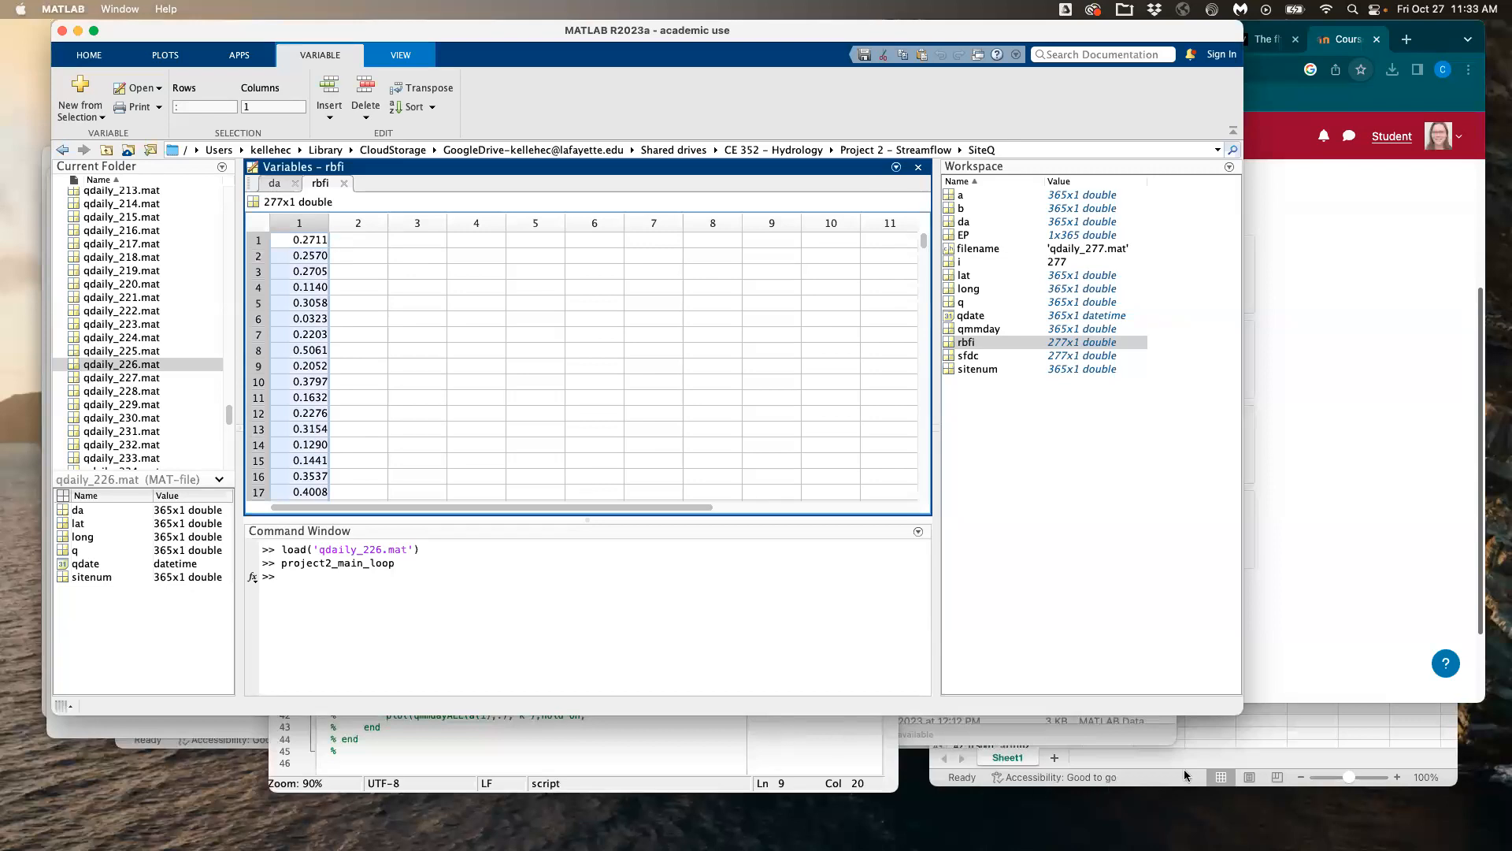
Step: Switch to the Book2 workbook in Excel, widen its window and clear the site notes in columns F to H
left_click(1150, 778)
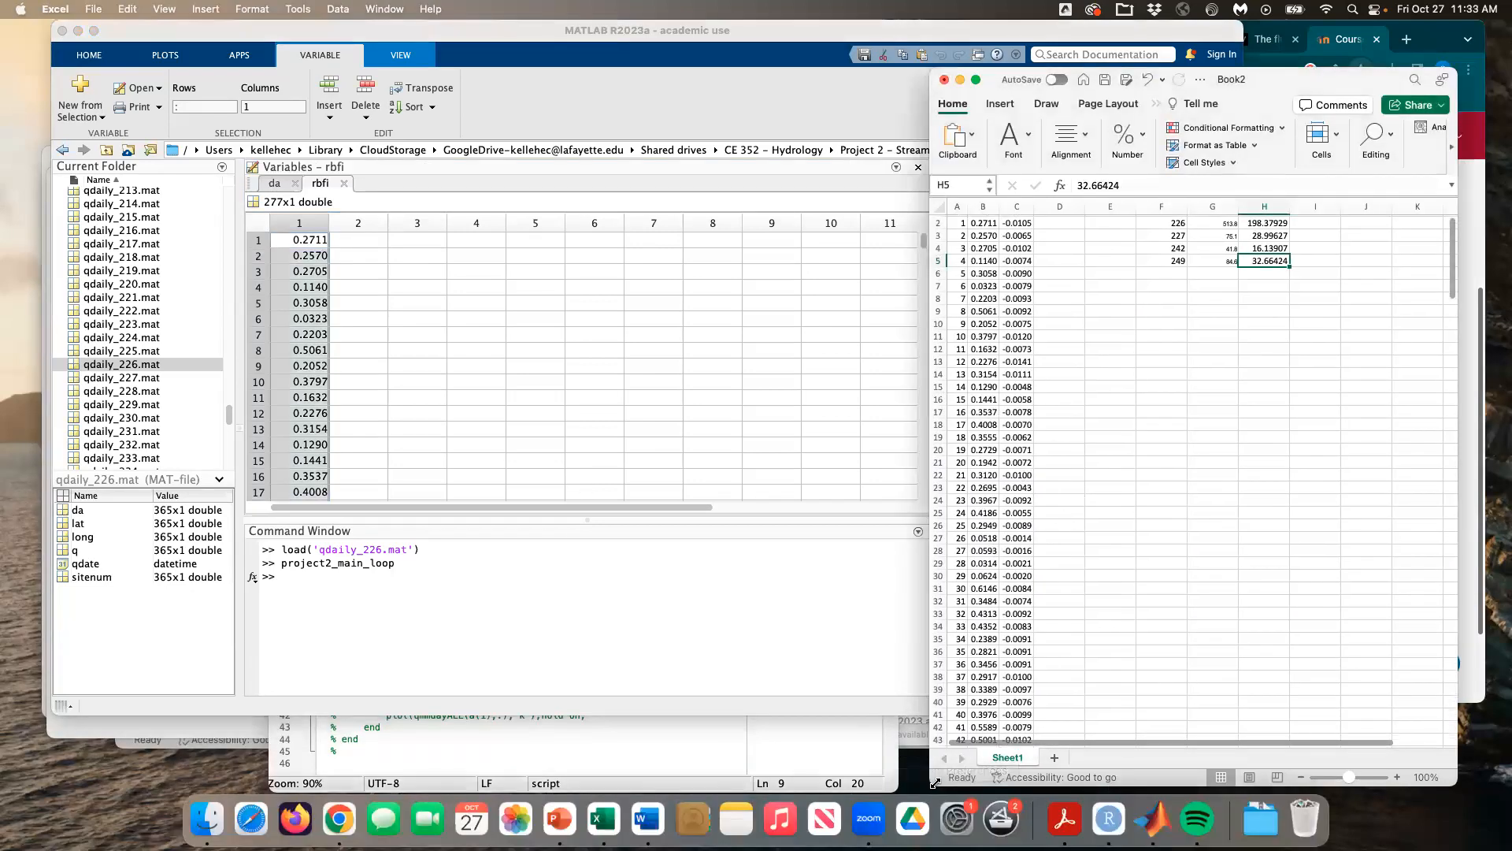
left_click_drag(930, 781, 562, 762)
scroll(719, 432, "up", 2)
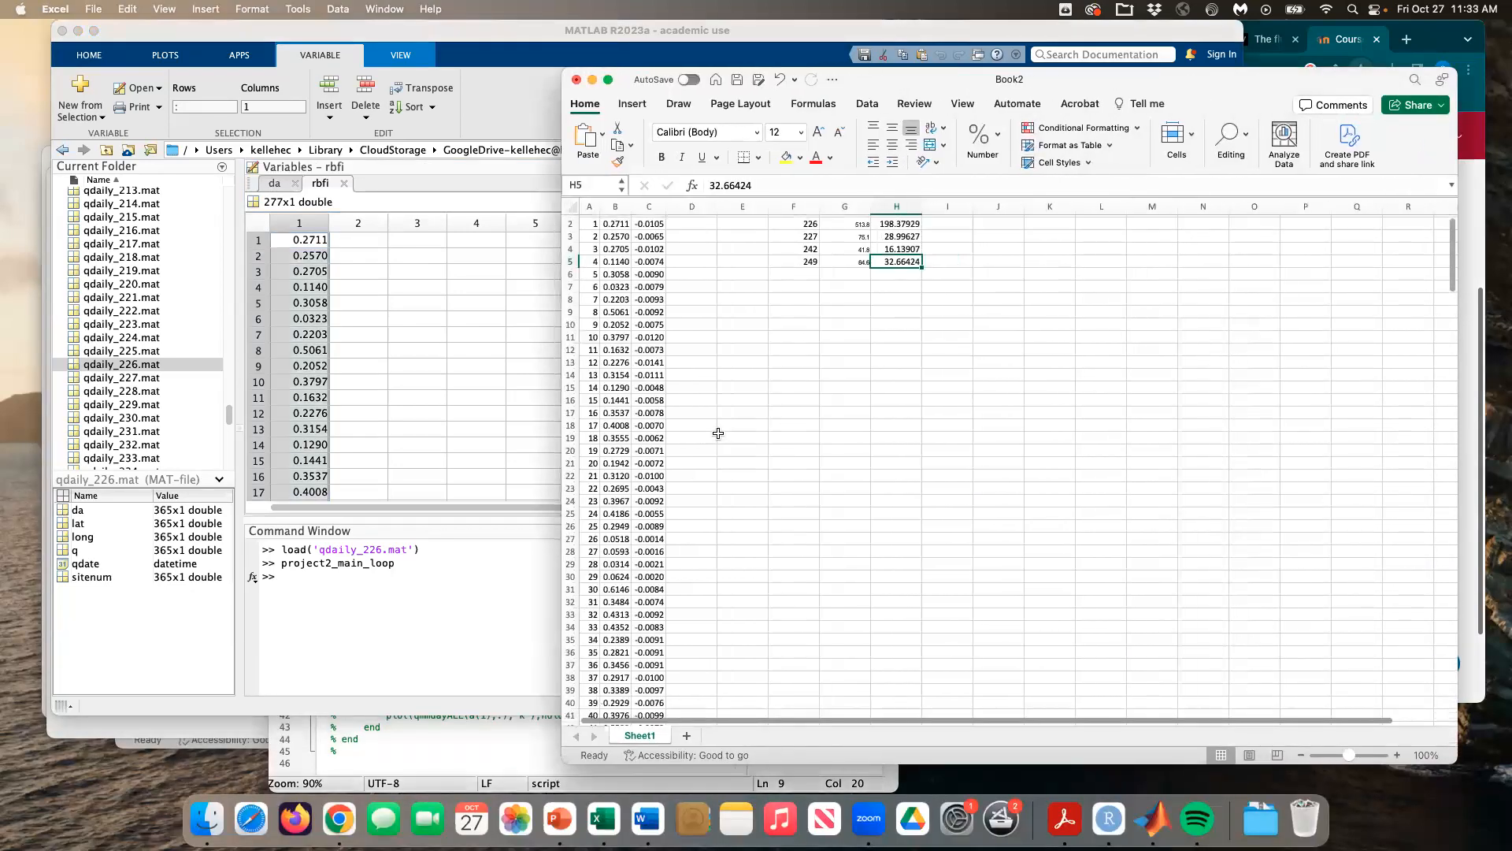
left_click_drag(793, 206, 918, 218)
left_click(745, 355)
Step: Copy the sfdc column from MATLAB and paste it into the SFDC column of Book2 in Excel, starting at C2
left_click(416, 350)
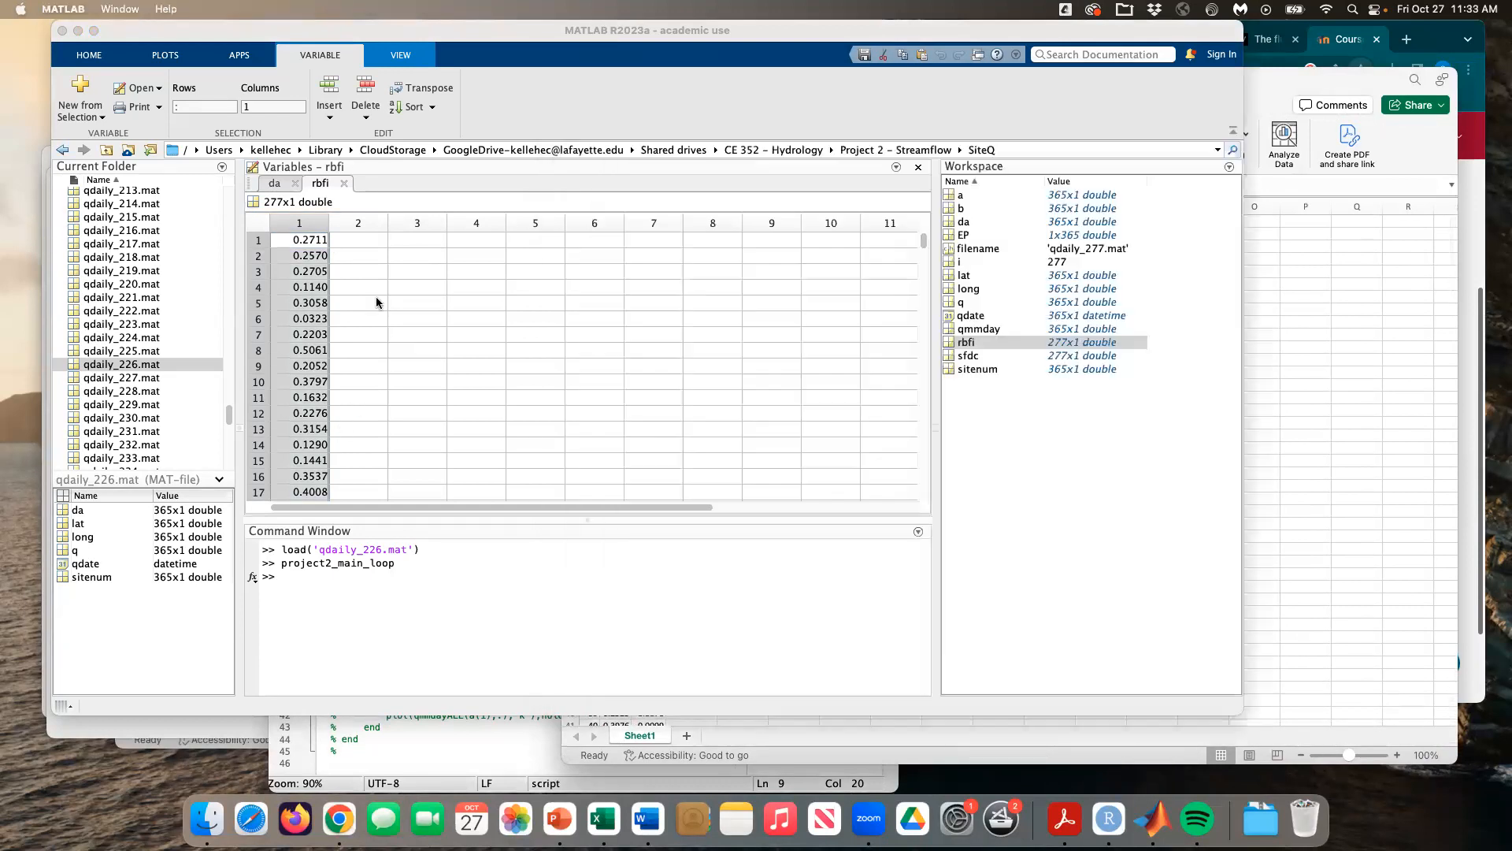
double_click(968, 355)
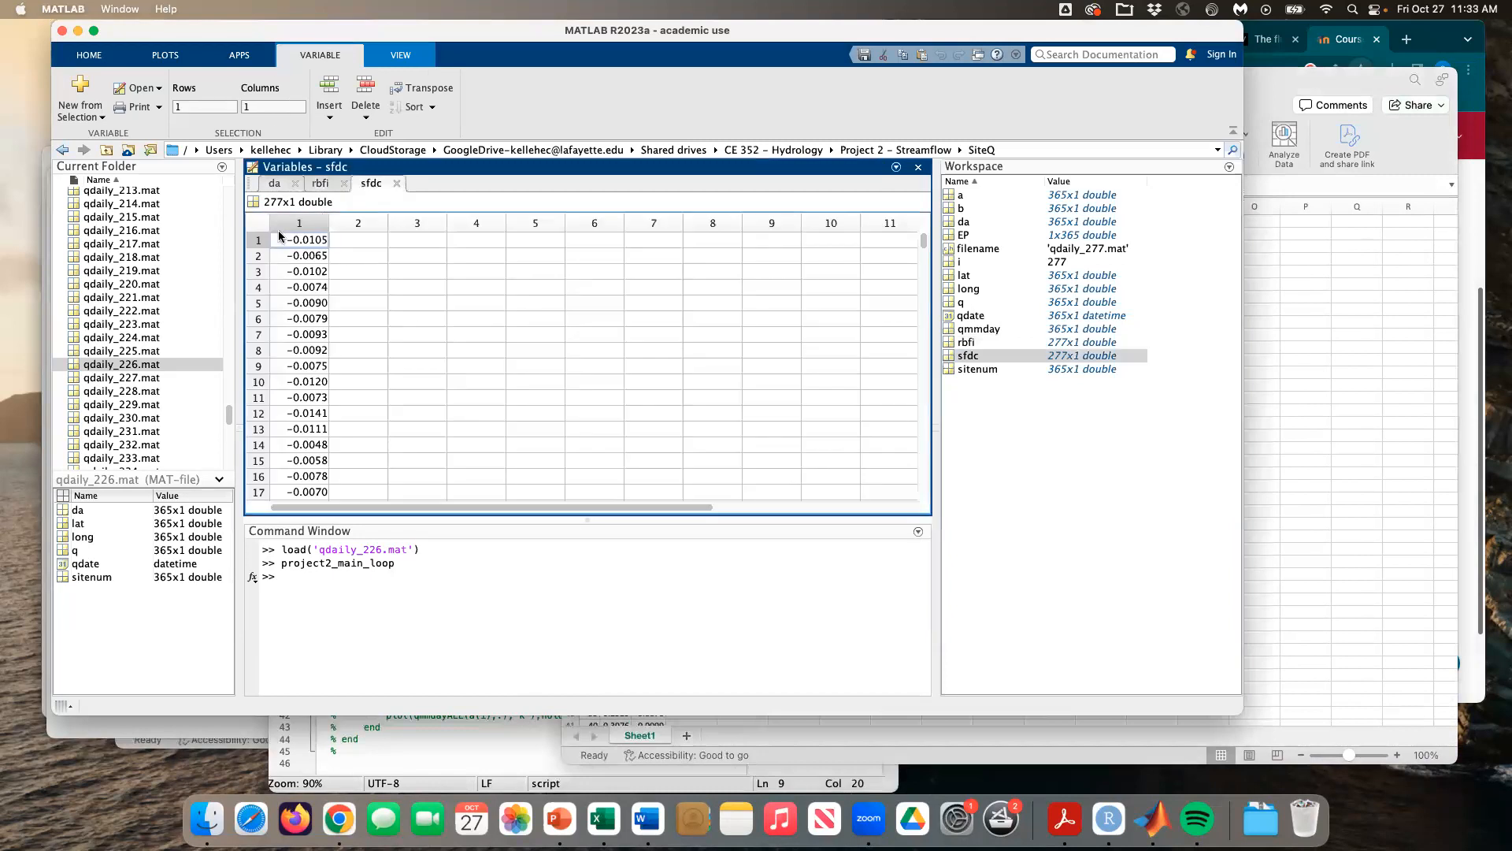
left_click(289, 220)
key("super+c")
left_click(1314, 356)
left_click(650, 234)
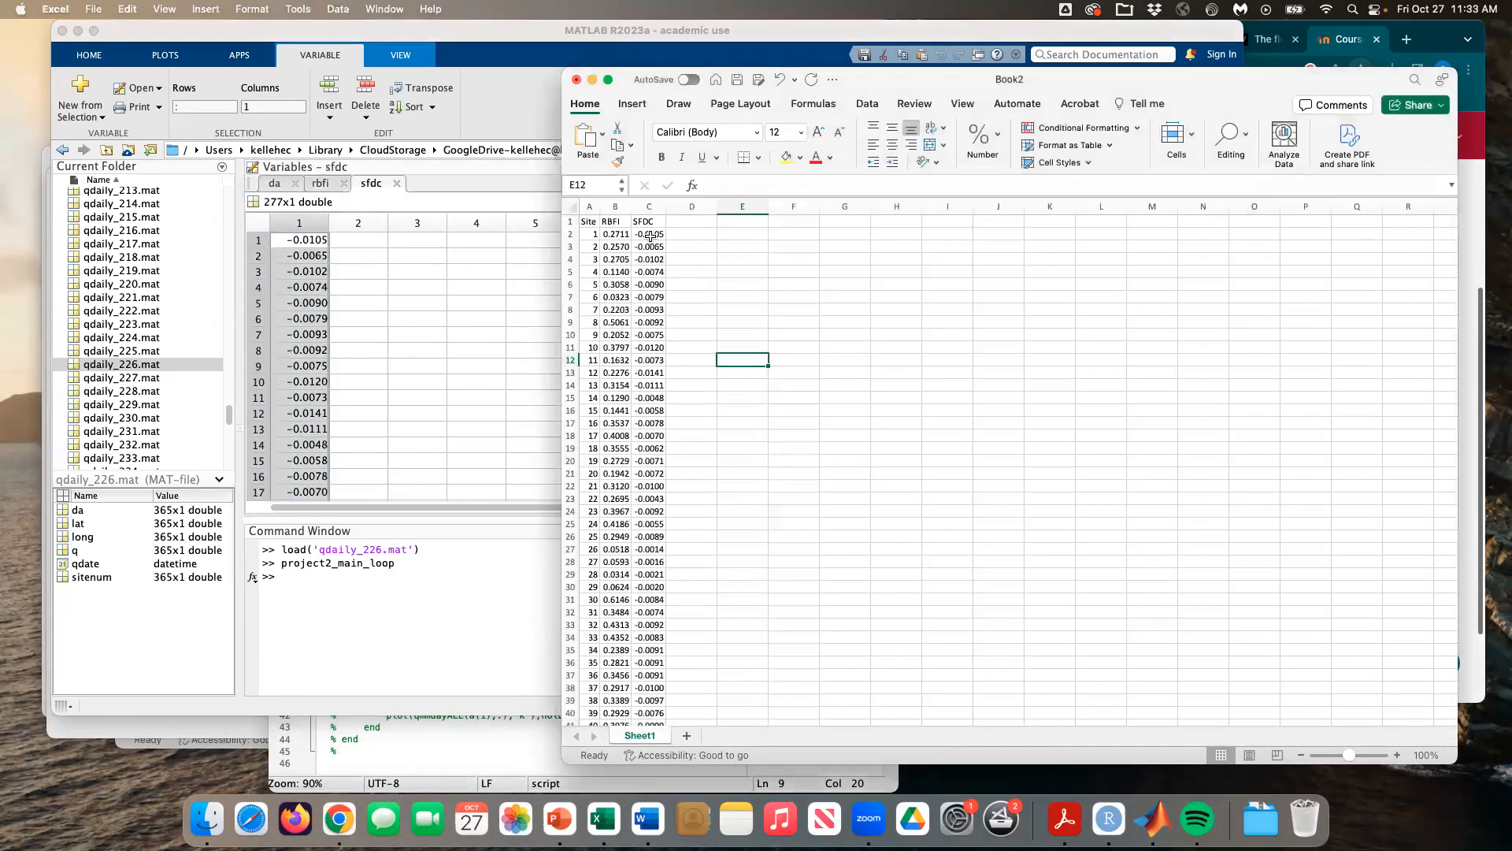
key("super+v")
Step: Look through the SFDC column for remaining NaN entries and set the value for site 218 to -0.000001
scroll(763, 321, "down", 15)
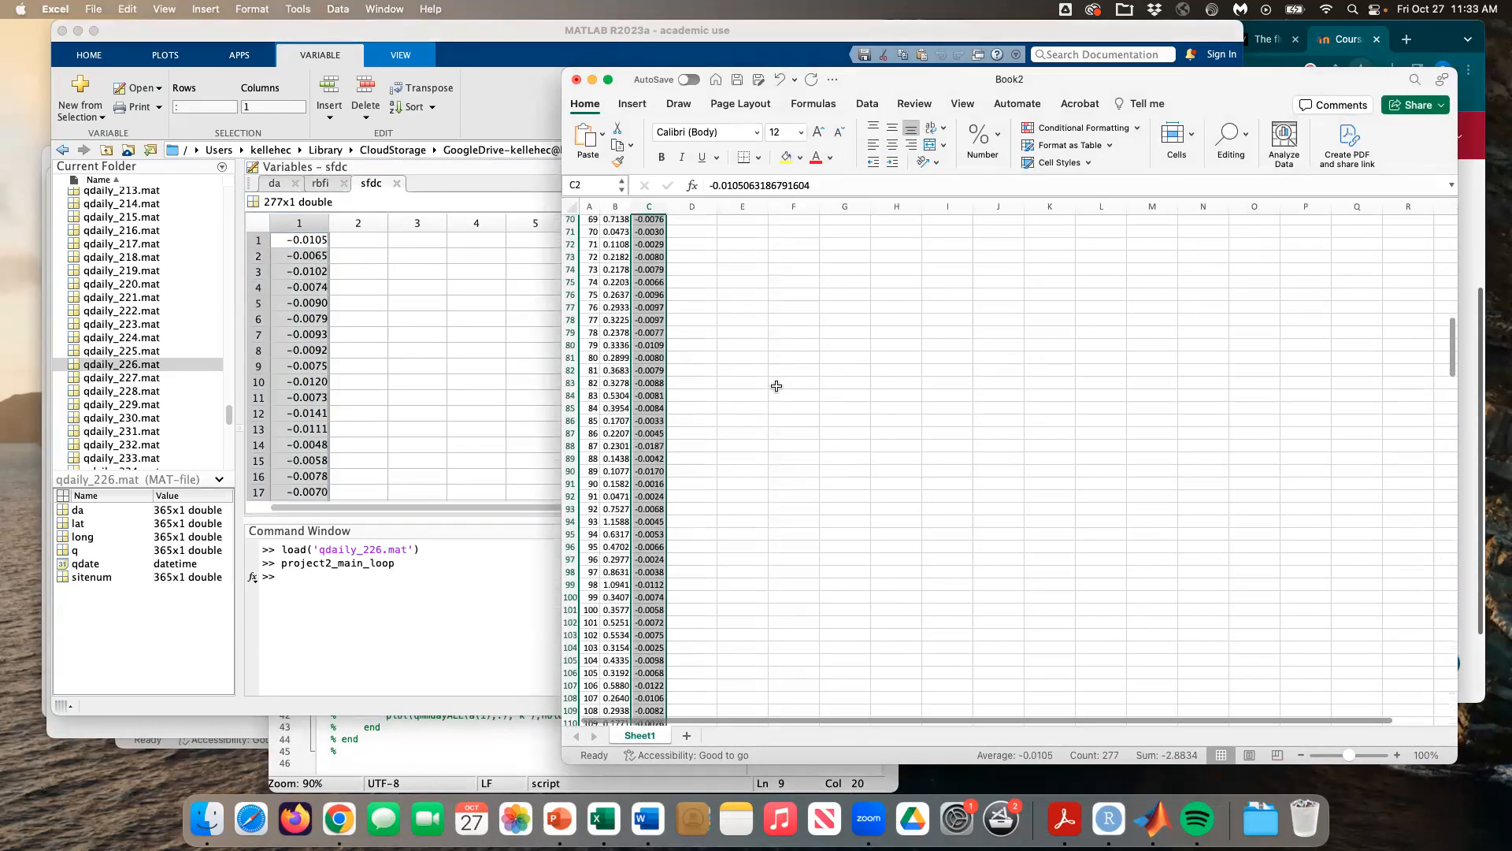
scroll(776, 386, "down", 18)
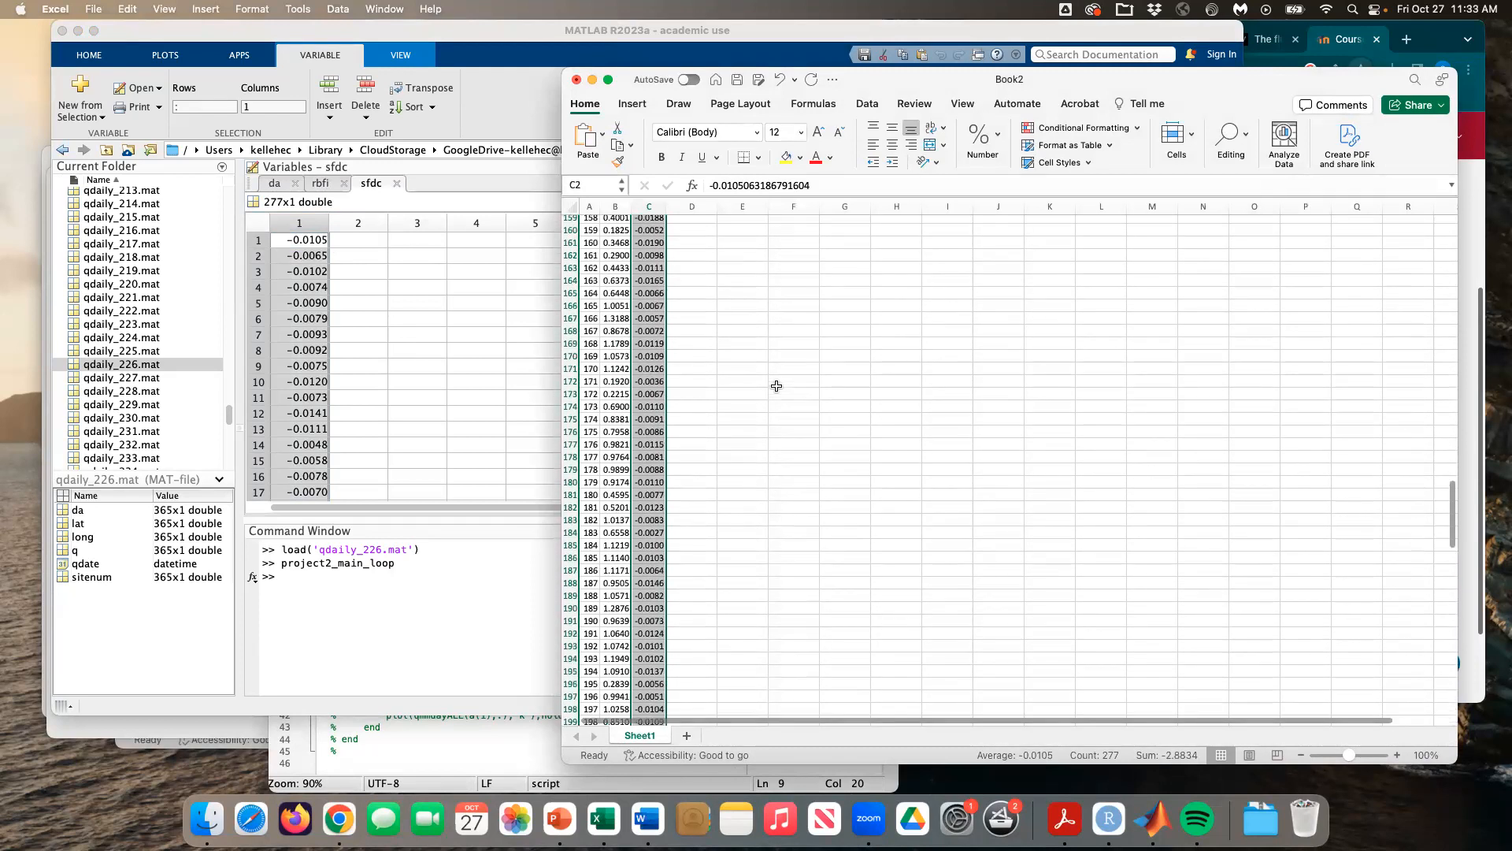
scroll(776, 386, "down", 9)
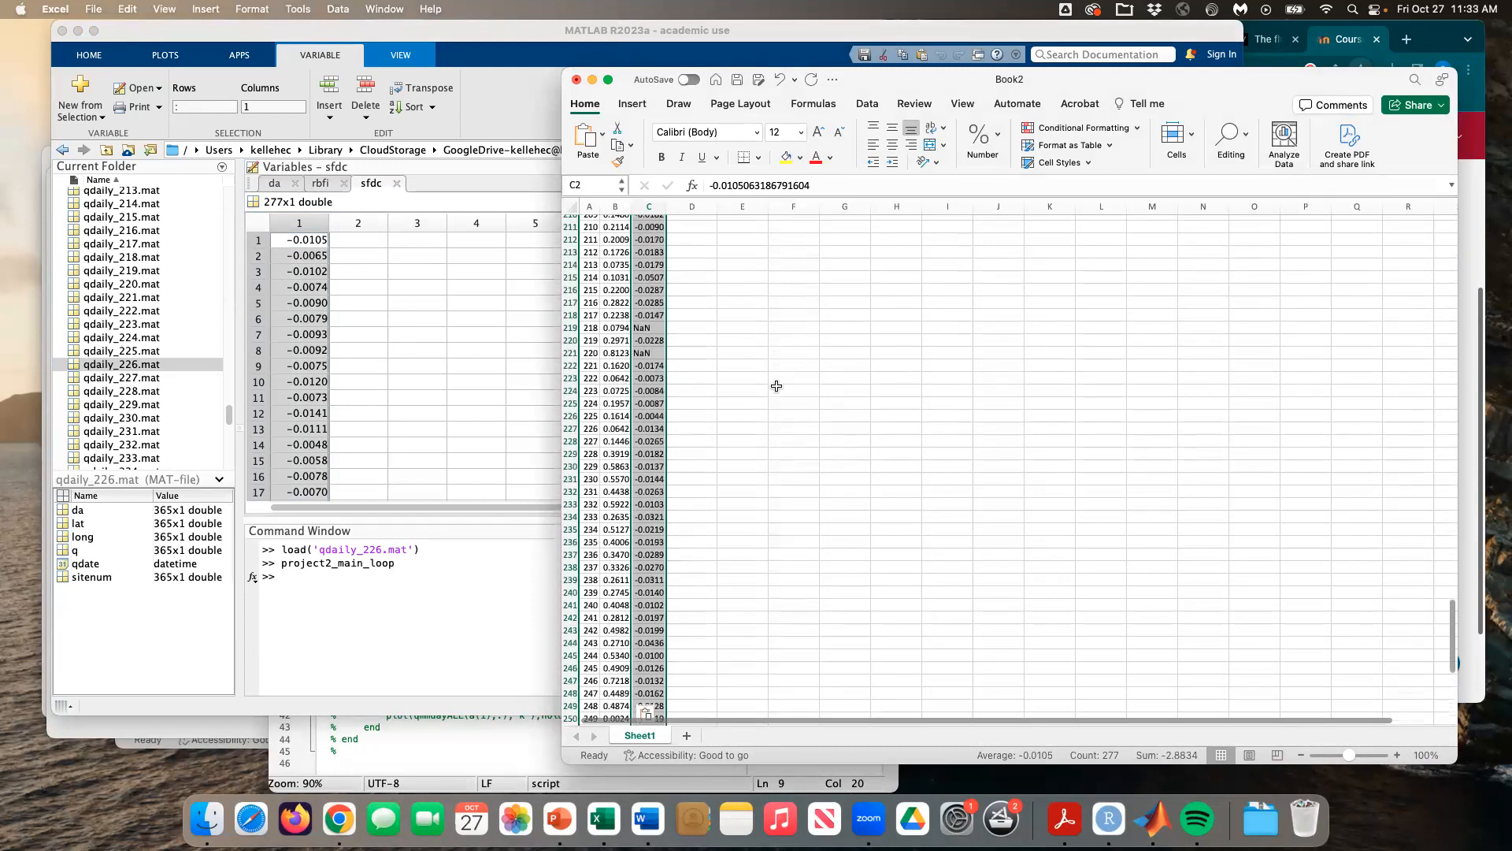
scroll(775, 386, "up", 5)
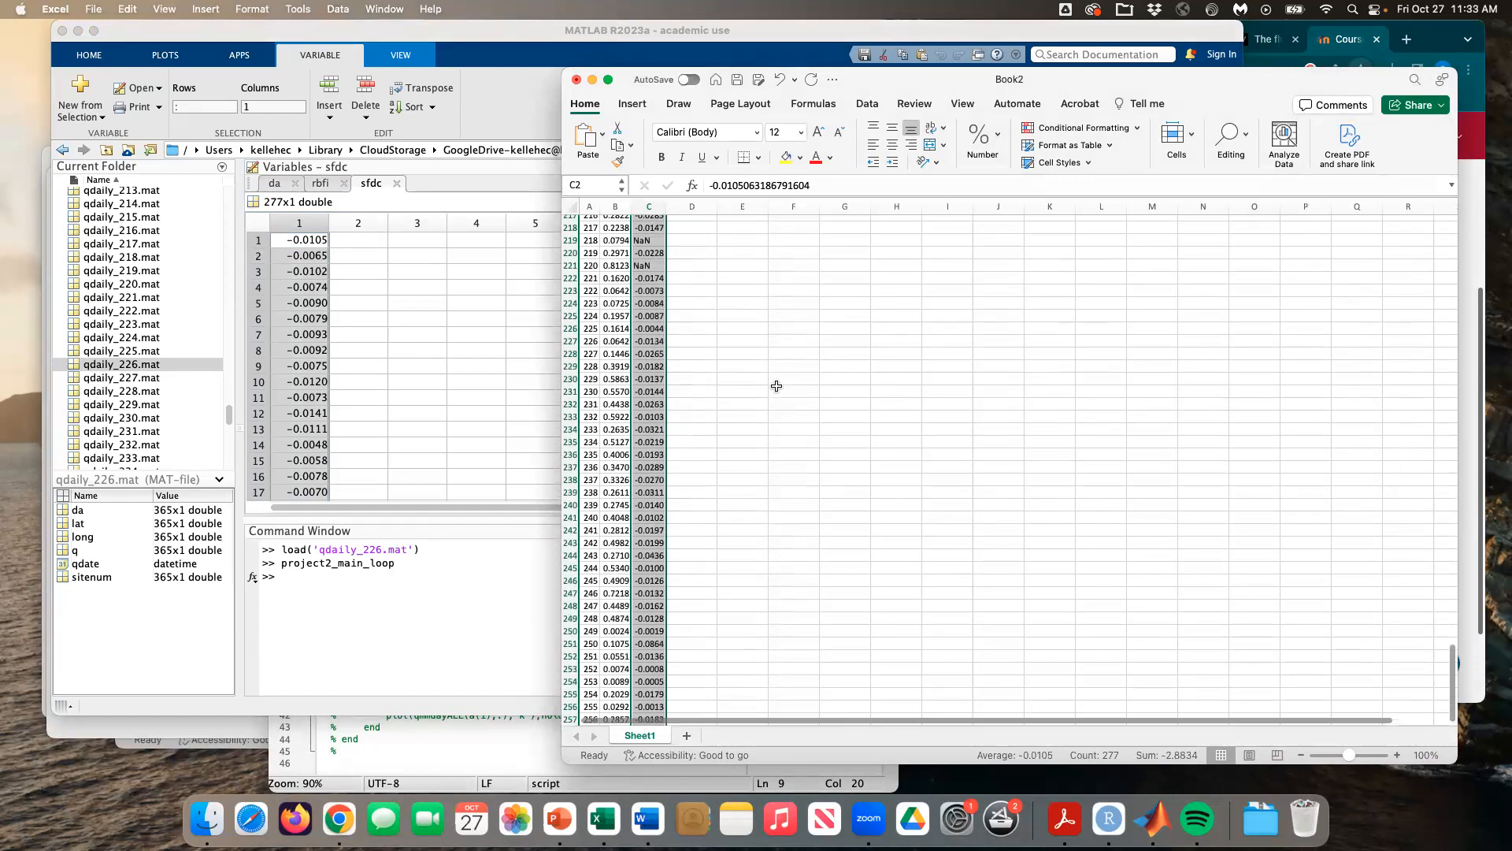
scroll(776, 386, "up", 1)
left_click(682, 502)
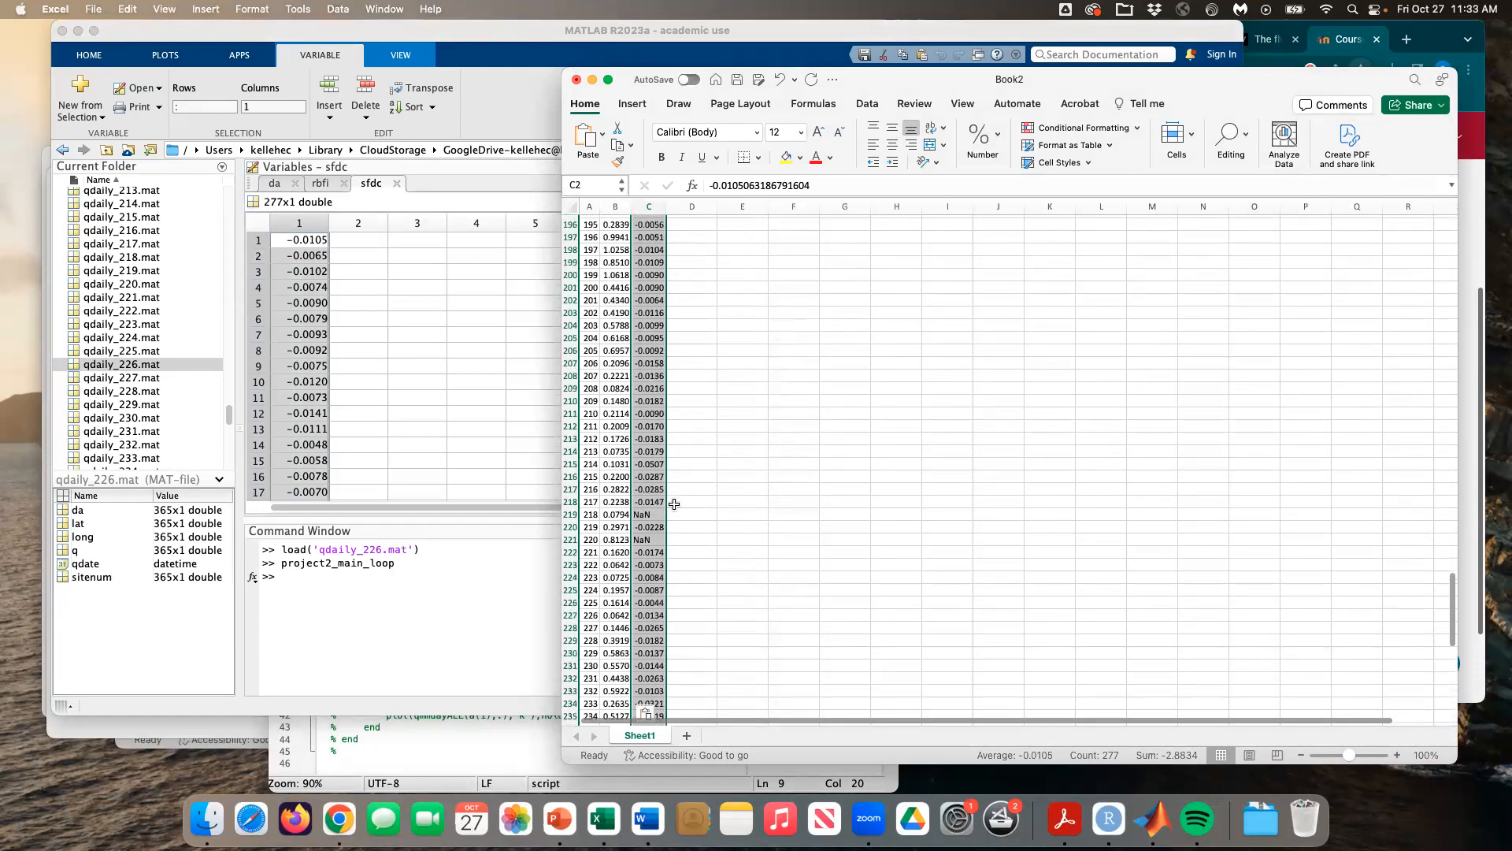
left_click(648, 515)
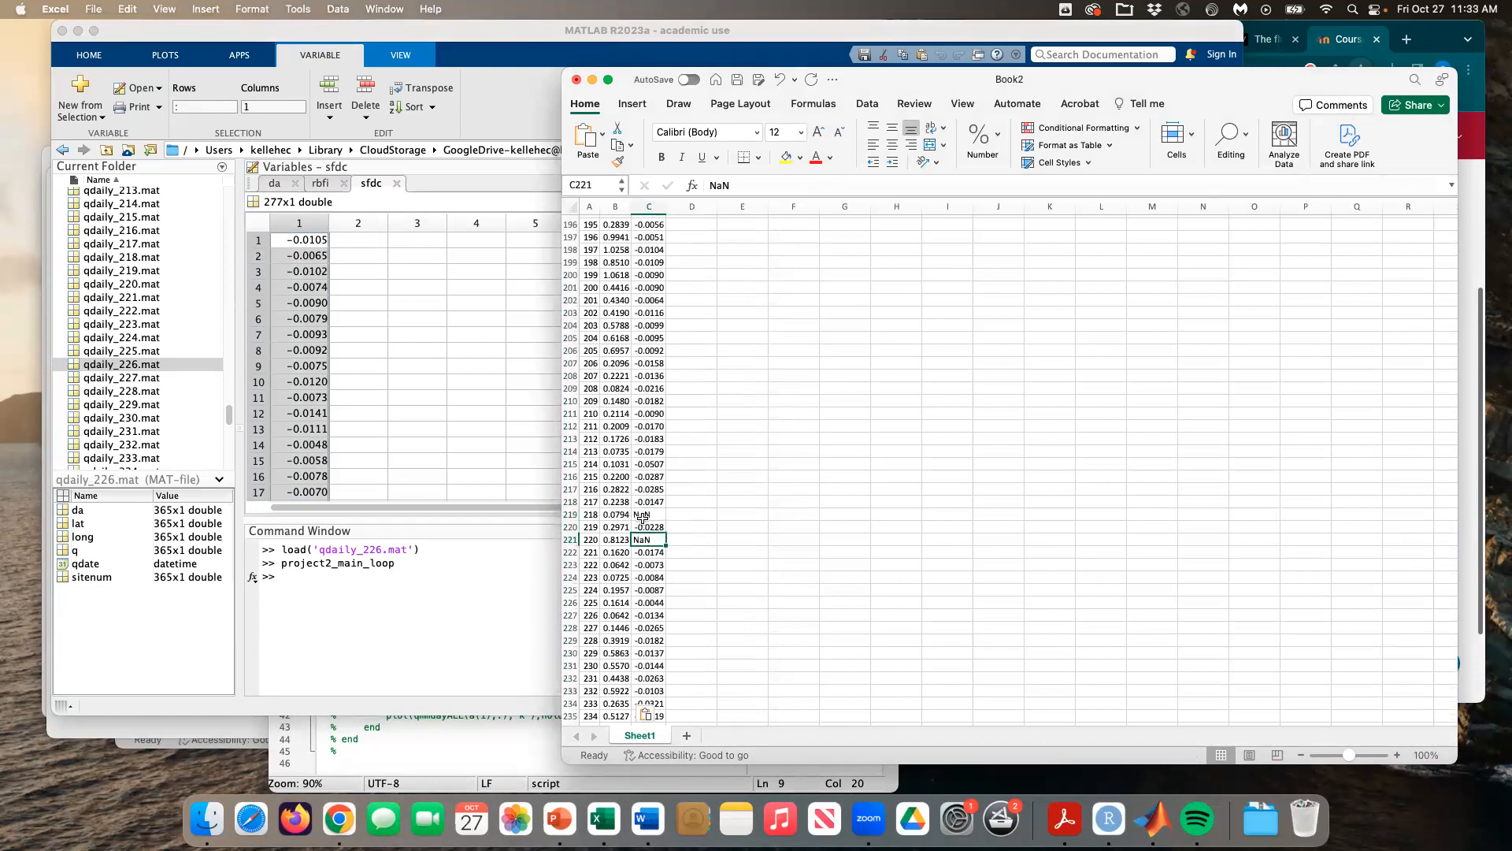
type("-")
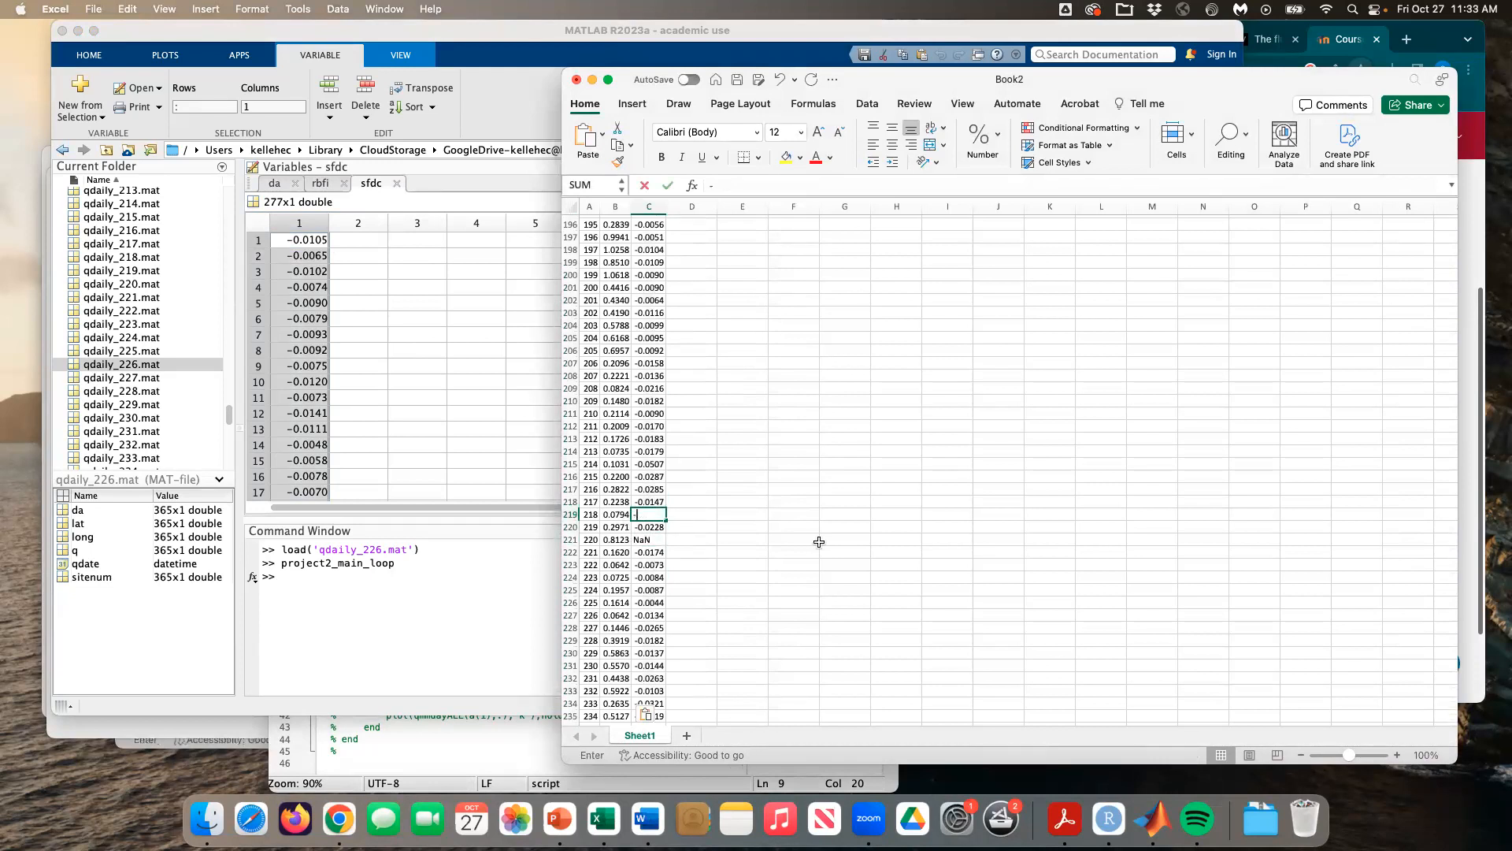
type("0.000001")
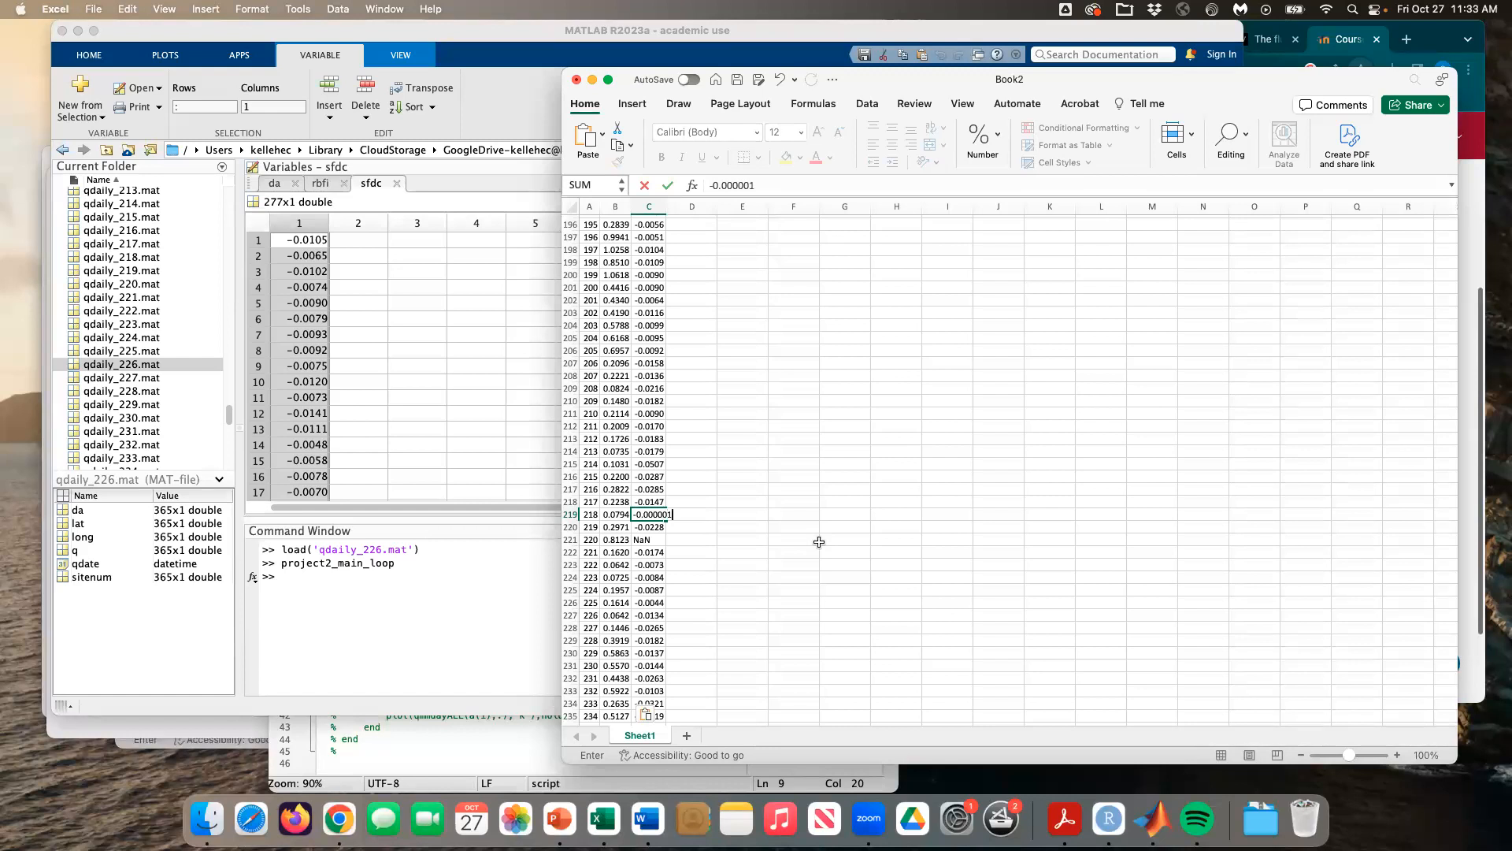
key("Return")
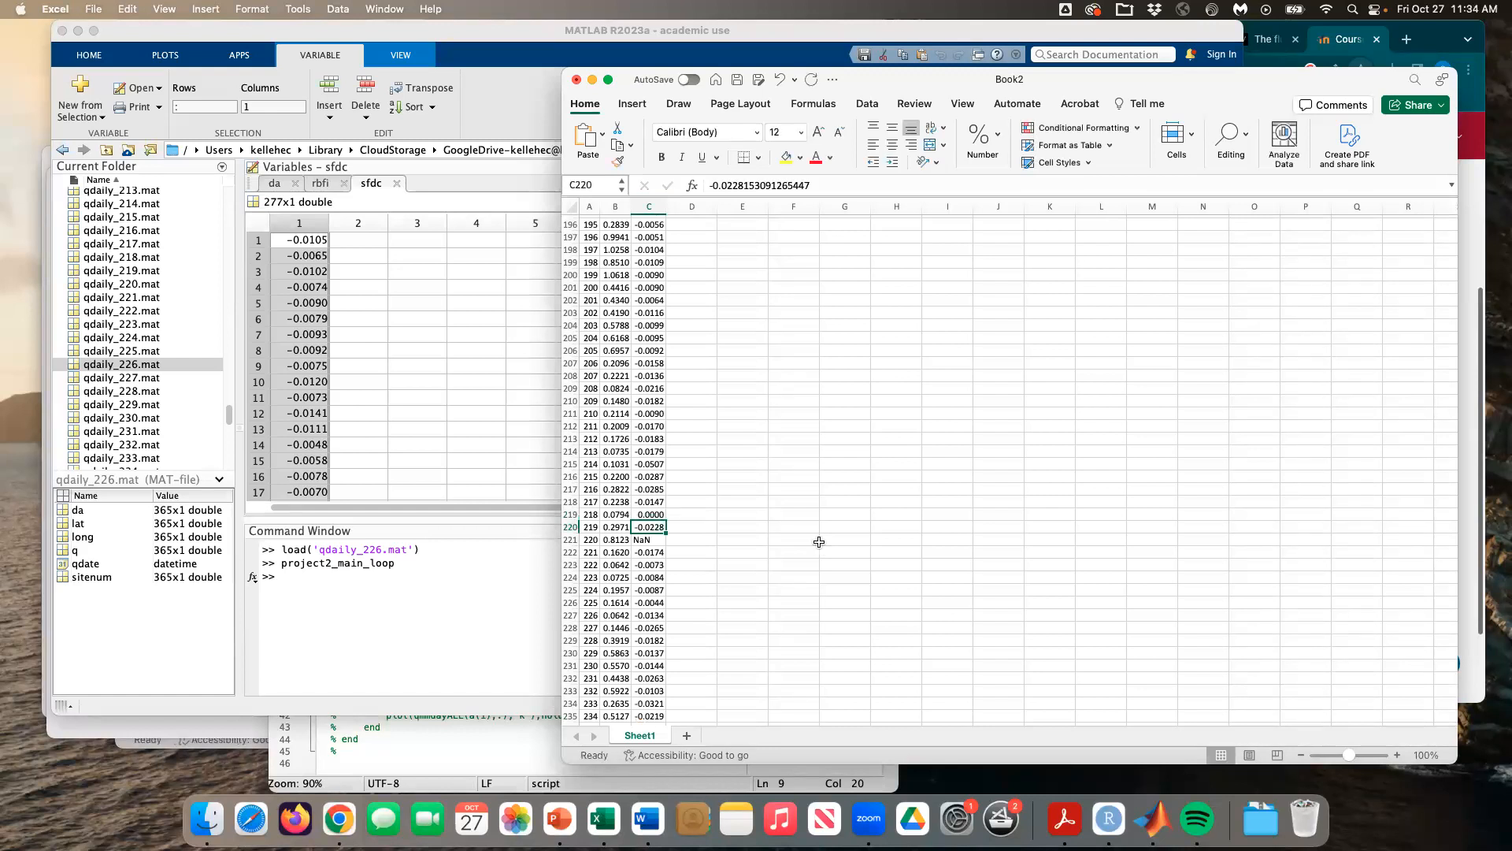
Step: Check the full value stored in the SFDC cell of site 218 without changing it
left_click(650, 514)
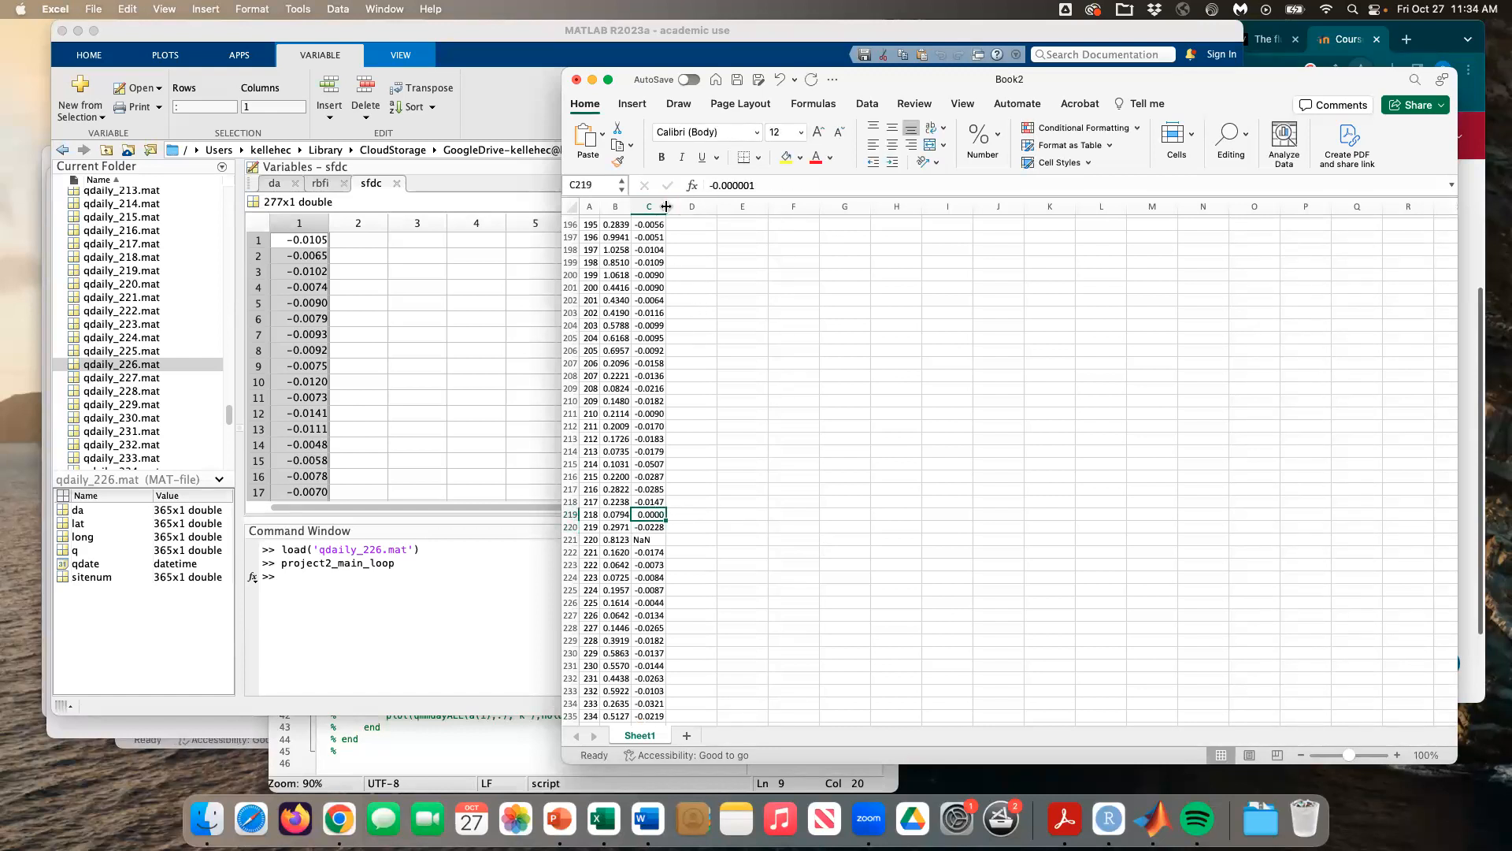
left_click_drag(722, 185, 733, 186)
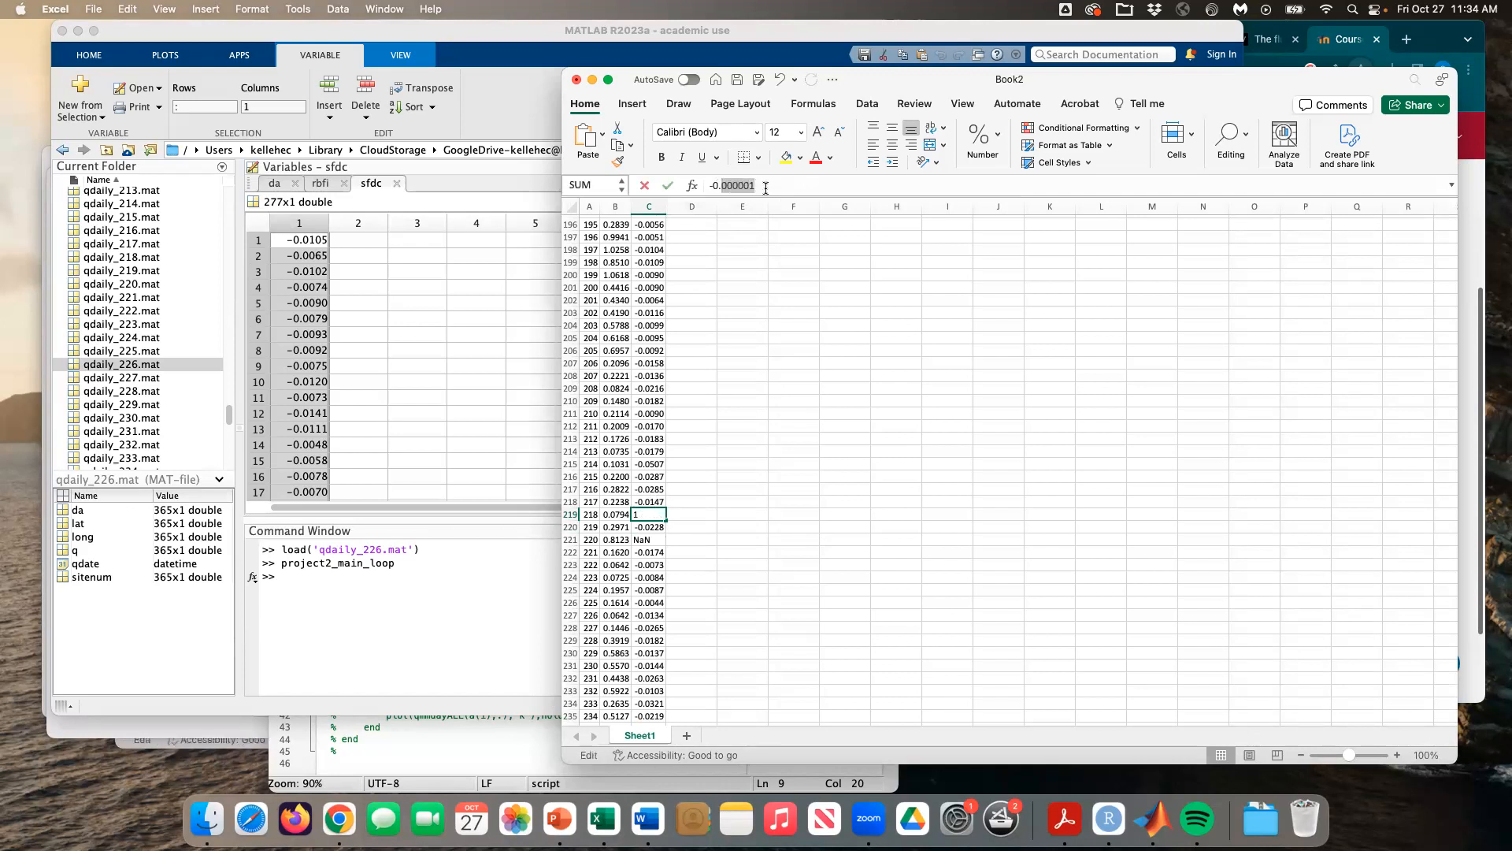
left_click(714, 511)
key("Escape")
left_click(740, 511)
Step: Copy the SFDC value of site 218 into the SFDC cell of site 220, replacing its NaN
left_click(655, 515)
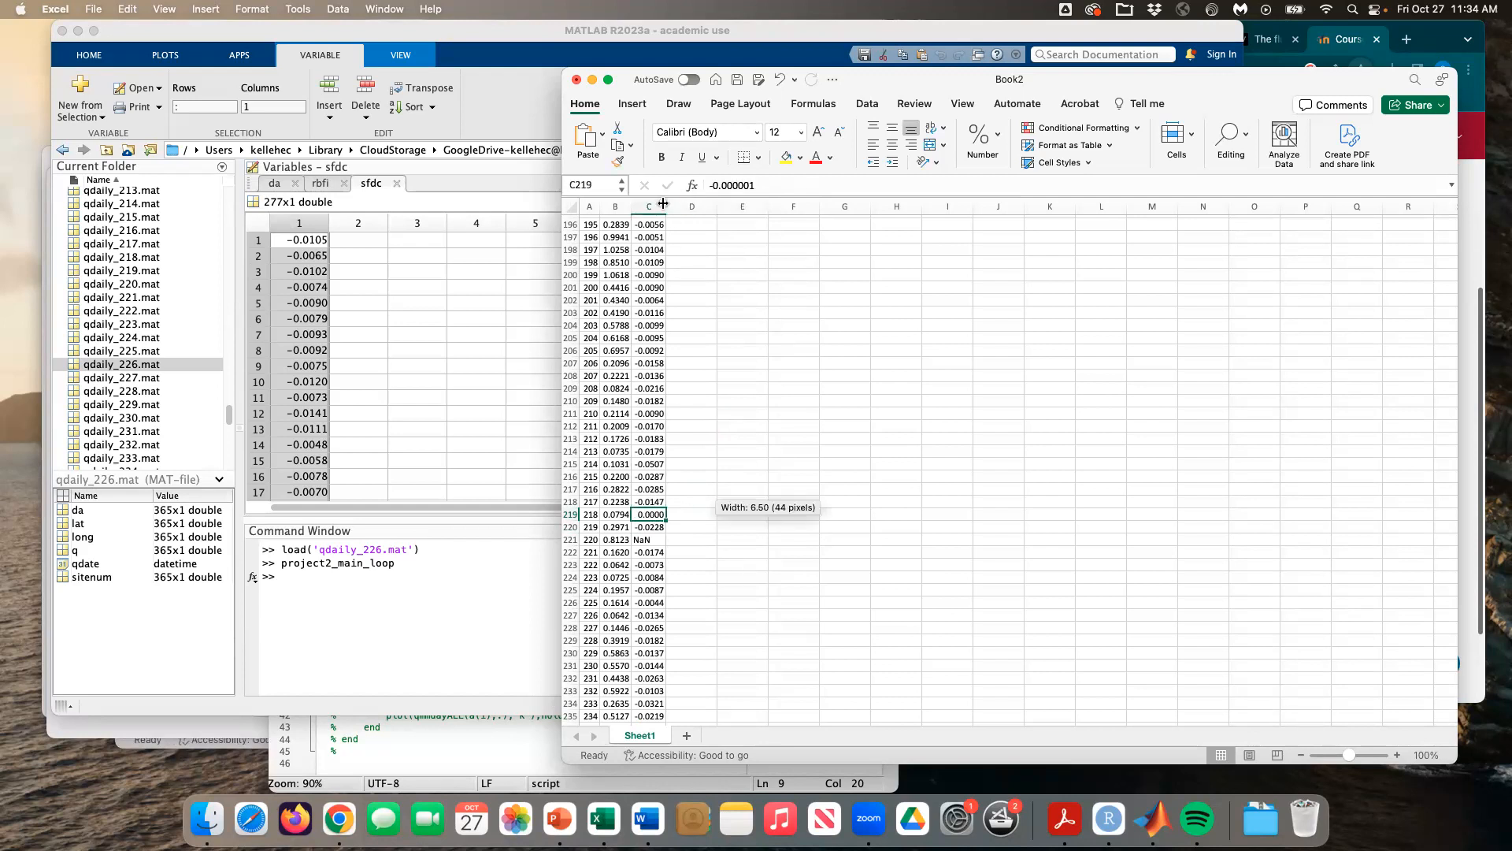
key("super+c")
left_click(658, 539)
key("super+v")
left_click(748, 489)
left_click(772, 361)
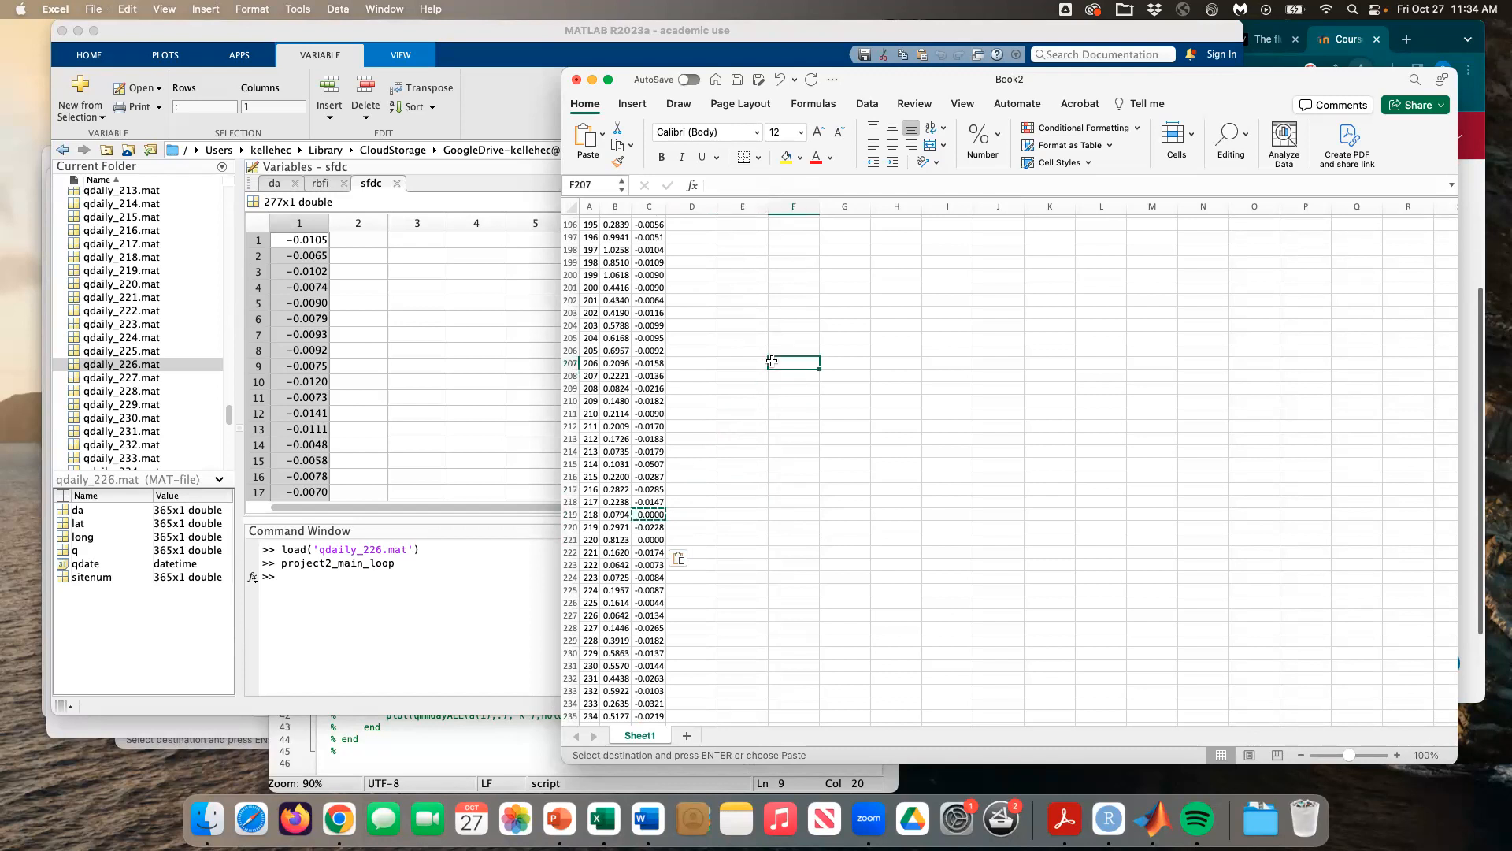
Step: Start saving the workbook to the Desktop and create a new folder there named Project 2
left_click_drag(918, 93, 835, 122)
left_click(851, 366)
key("super+s")
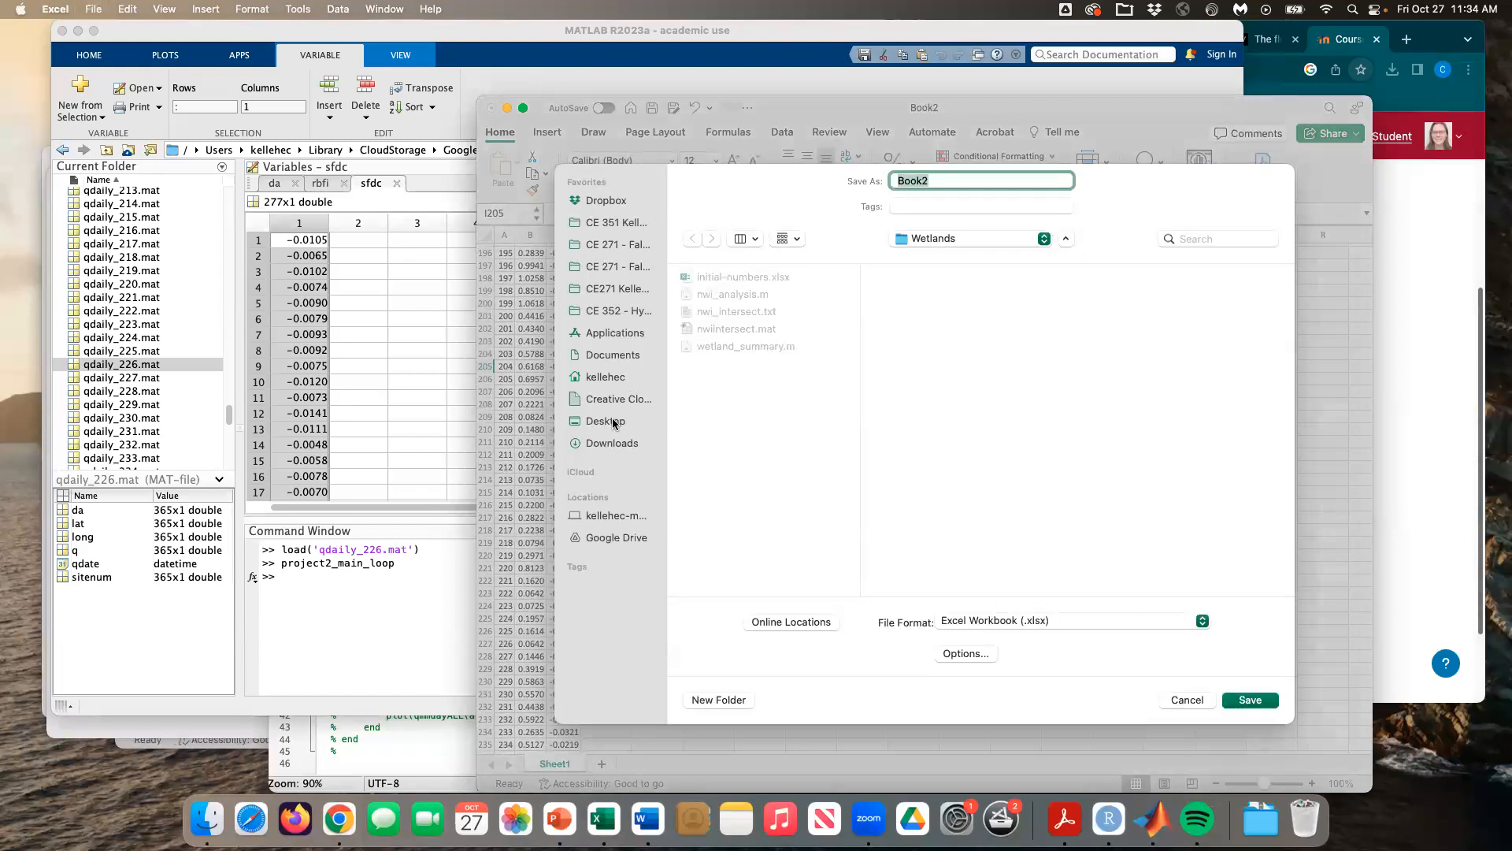
left_click(613, 423)
scroll(711, 369, "down", 3)
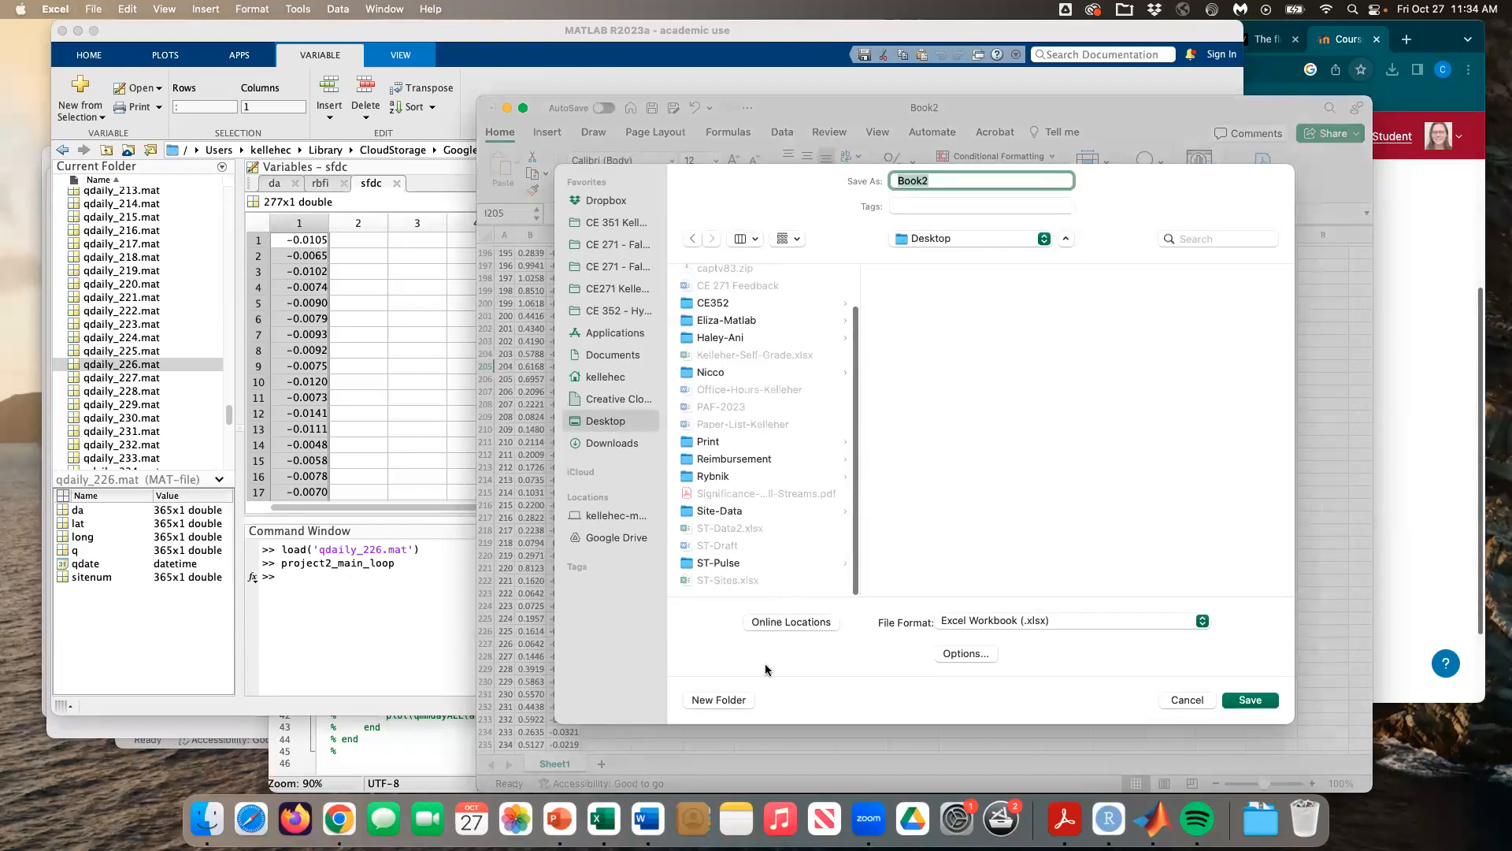
left_click(718, 700)
type("Project ")
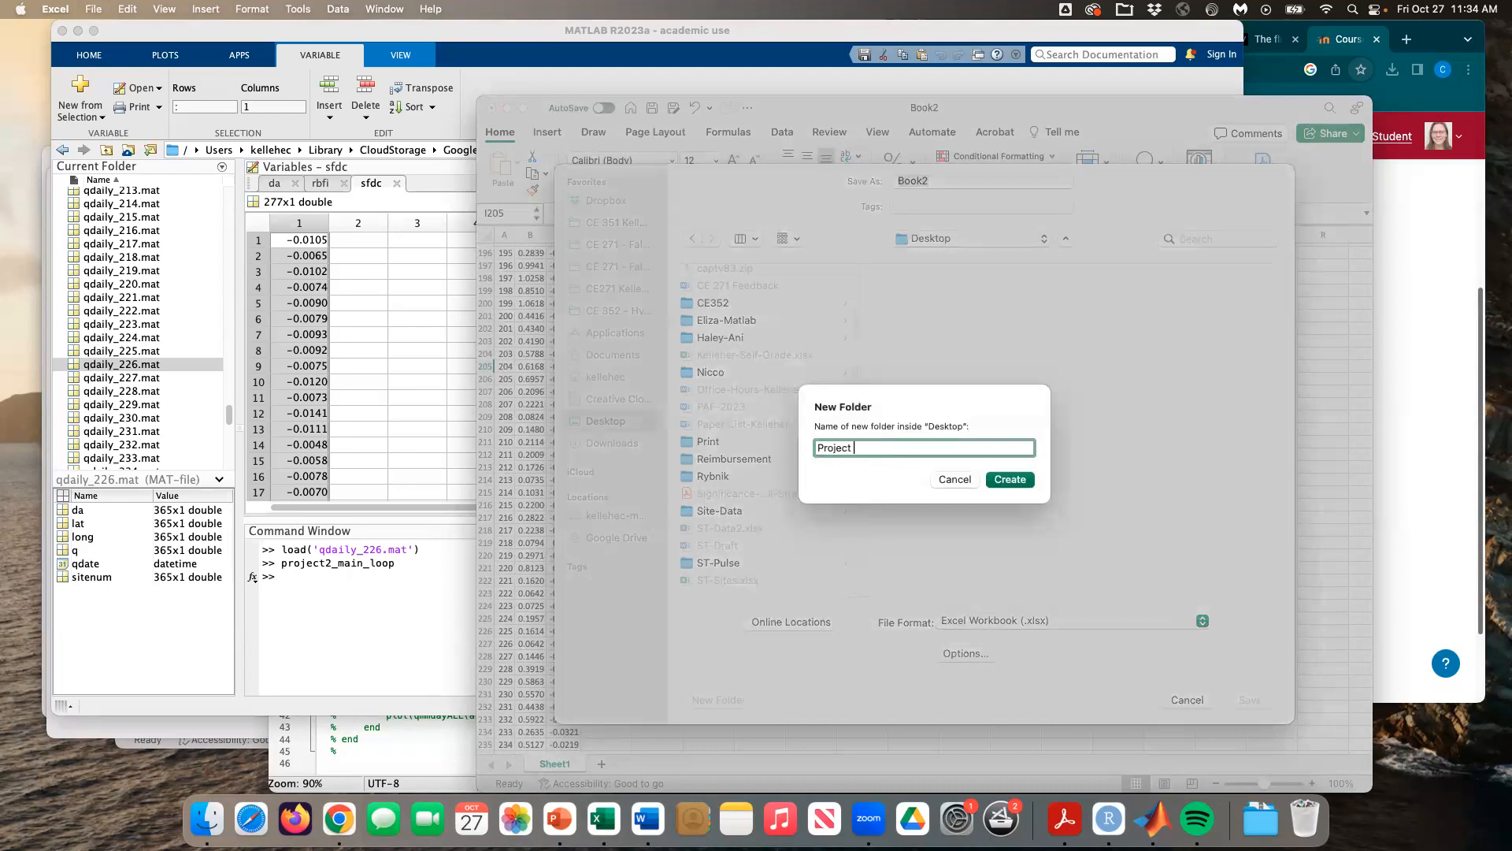
type("2")
key("Return")
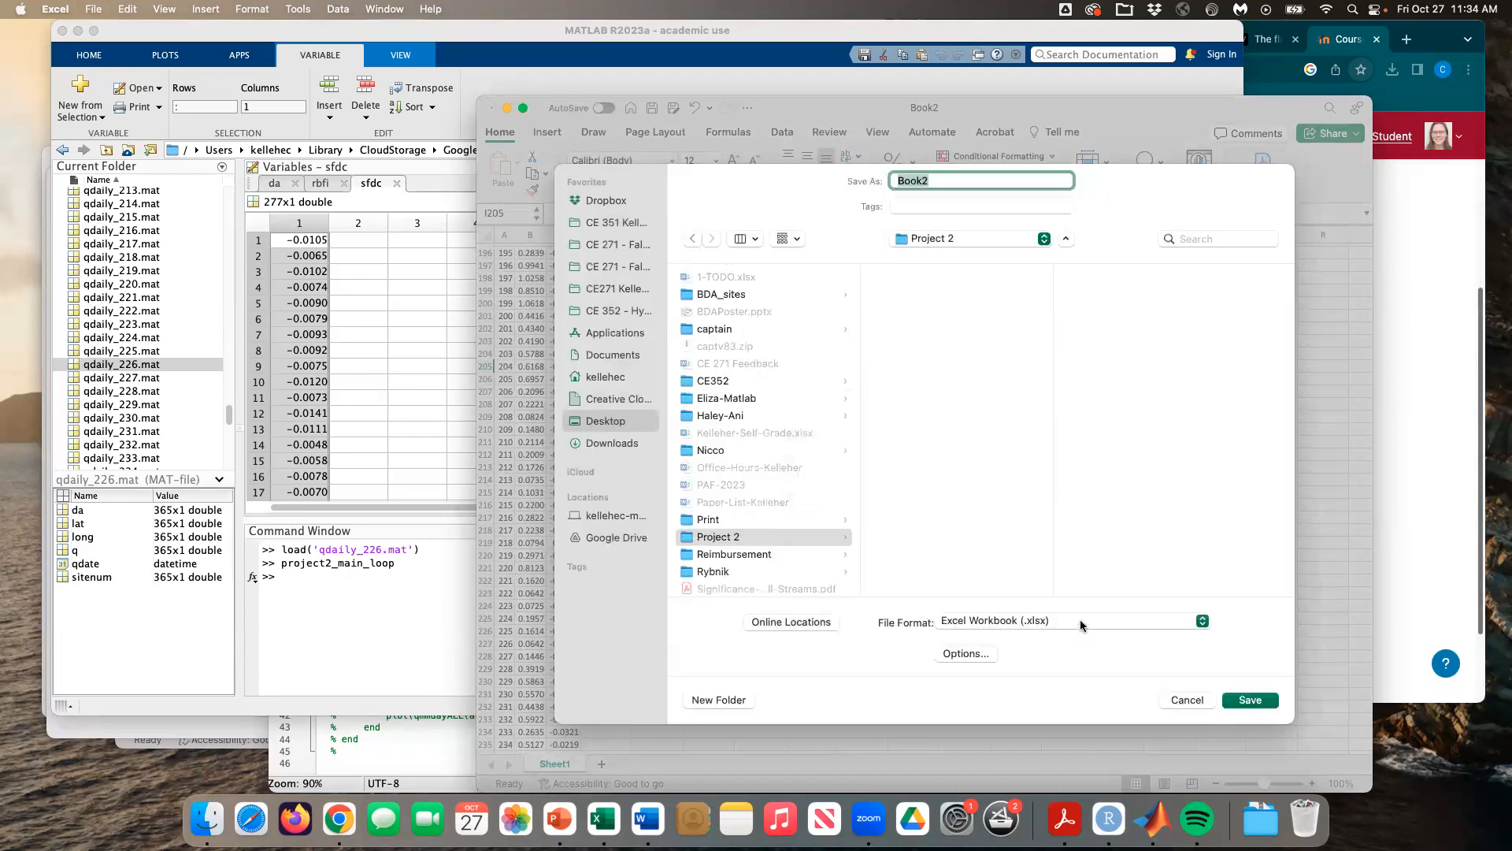
Step: Save the workbook in the Project 2 folder as Hyd-Sigs, keeping the Excel Workbook (.xlsx) format
left_click(1080, 624)
scroll(1073, 657, "down", 3)
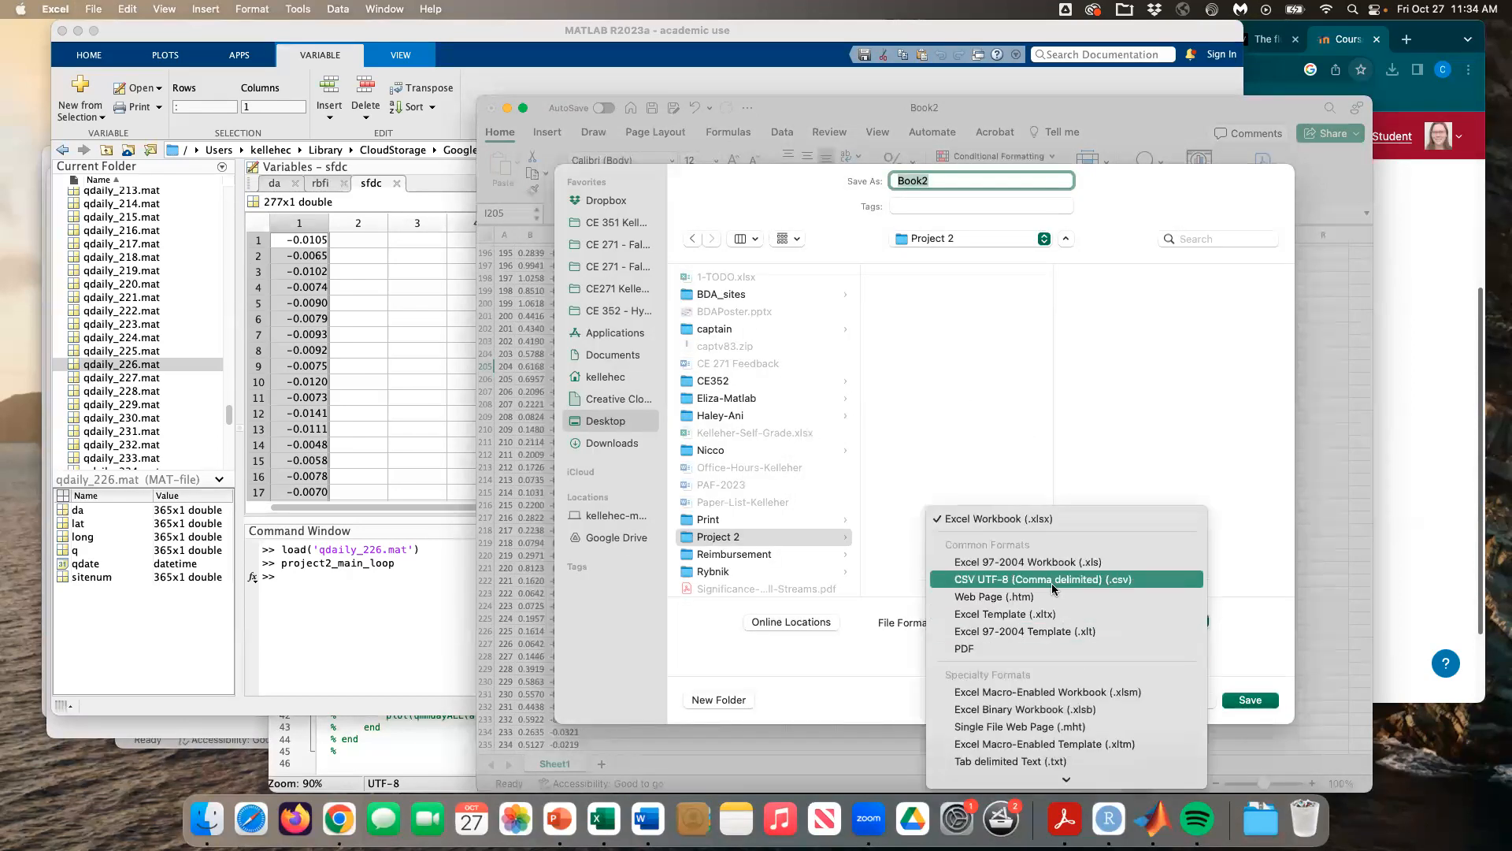
left_click(1042, 523)
left_click(949, 181)
double_click(949, 182)
type("Site-")
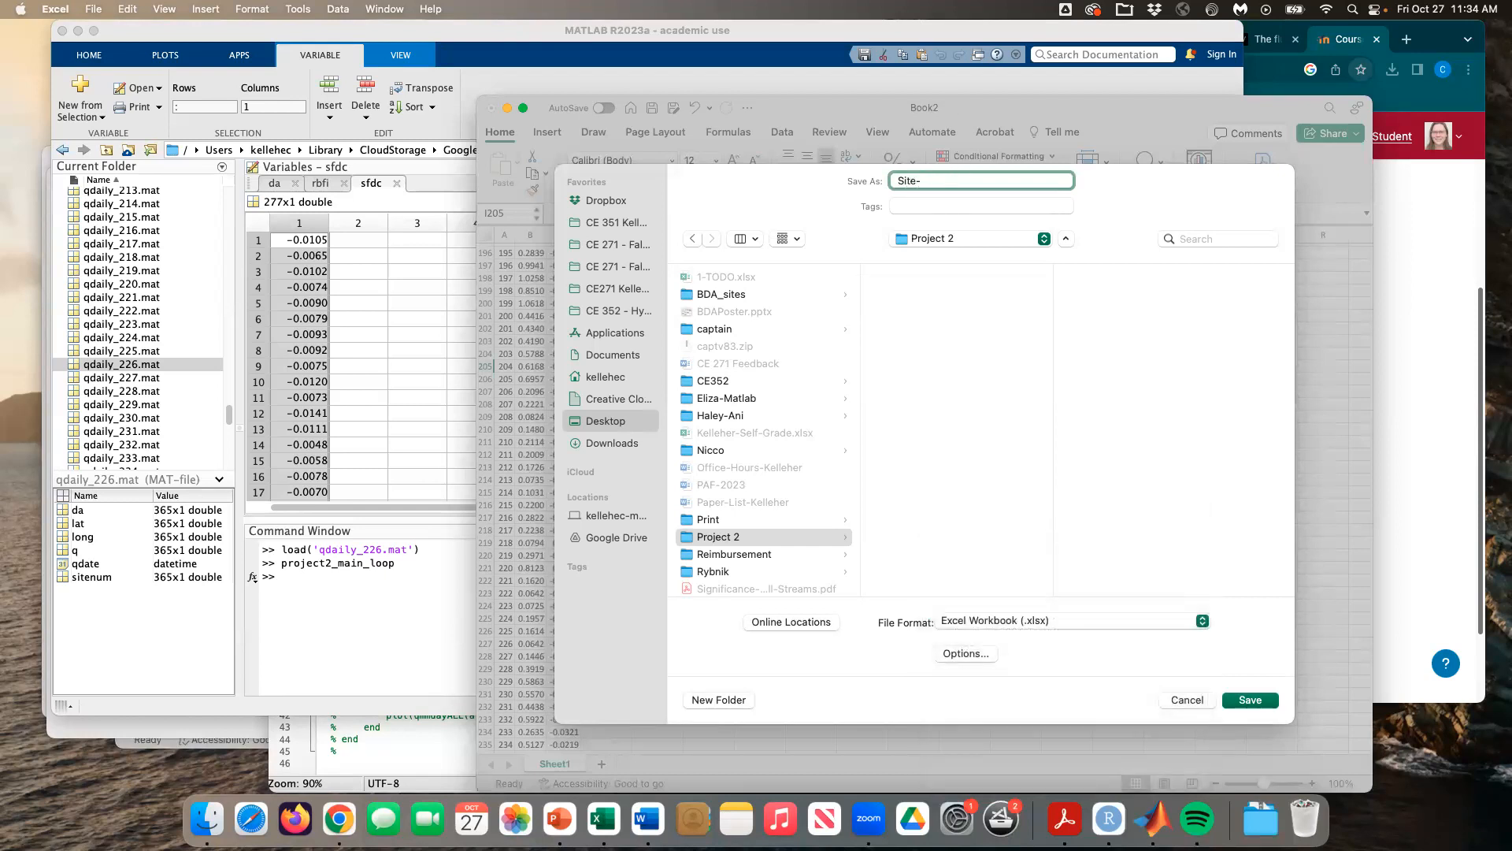
key("BackSpace")
type("Hyd-Sigs")
key("Return")
Step: Switch to Chrome, open the Project 2 - Watershed Characteristics spreadsheet from the Moodle course page and look across its columns
scroll(920, 378, "down", 2)
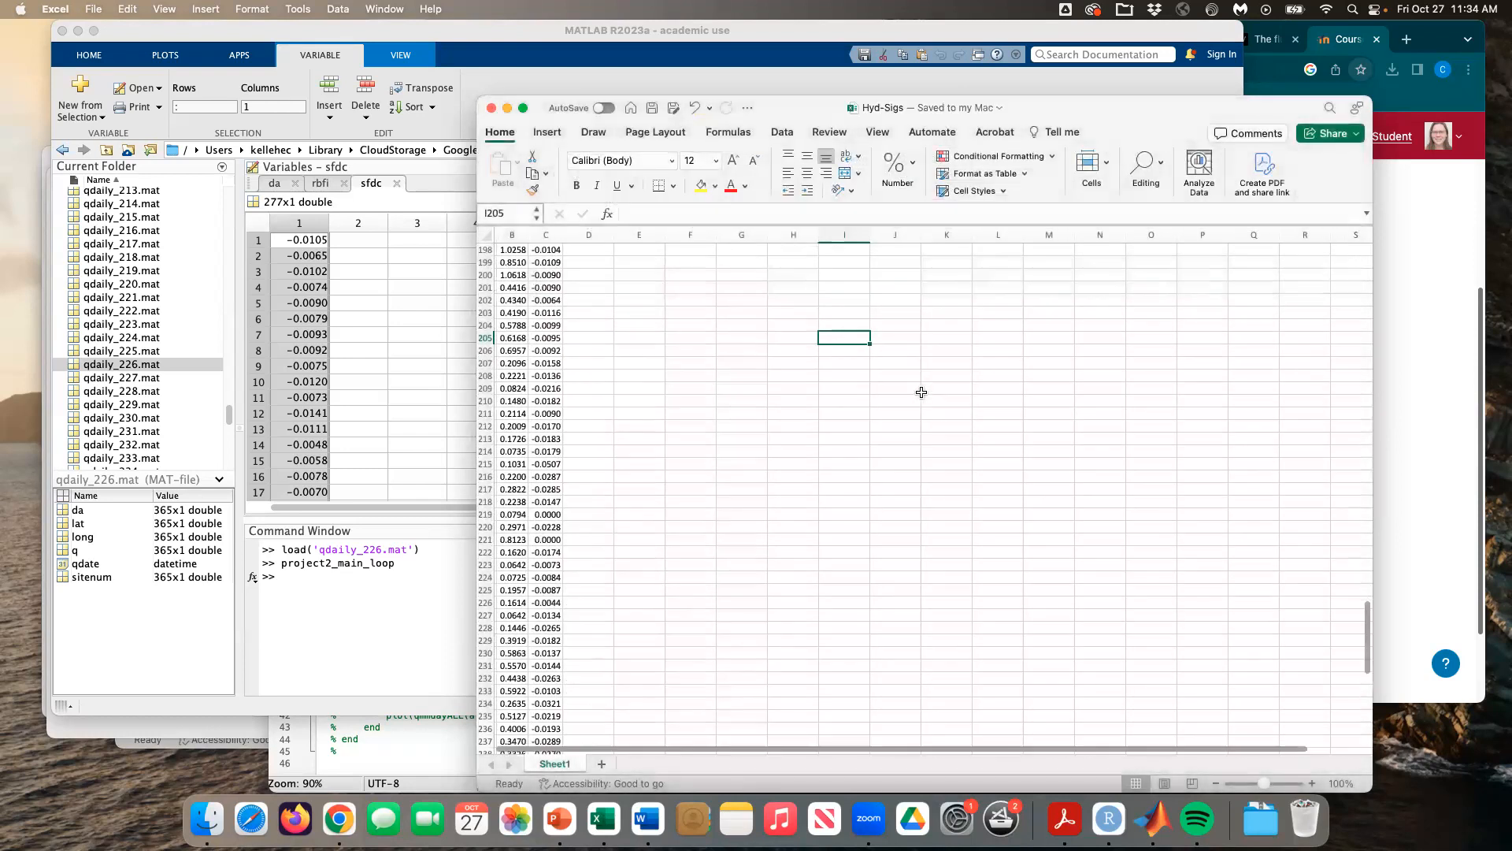
scroll(947, 443, "up", 20)
scroll(976, 449, "left", 1)
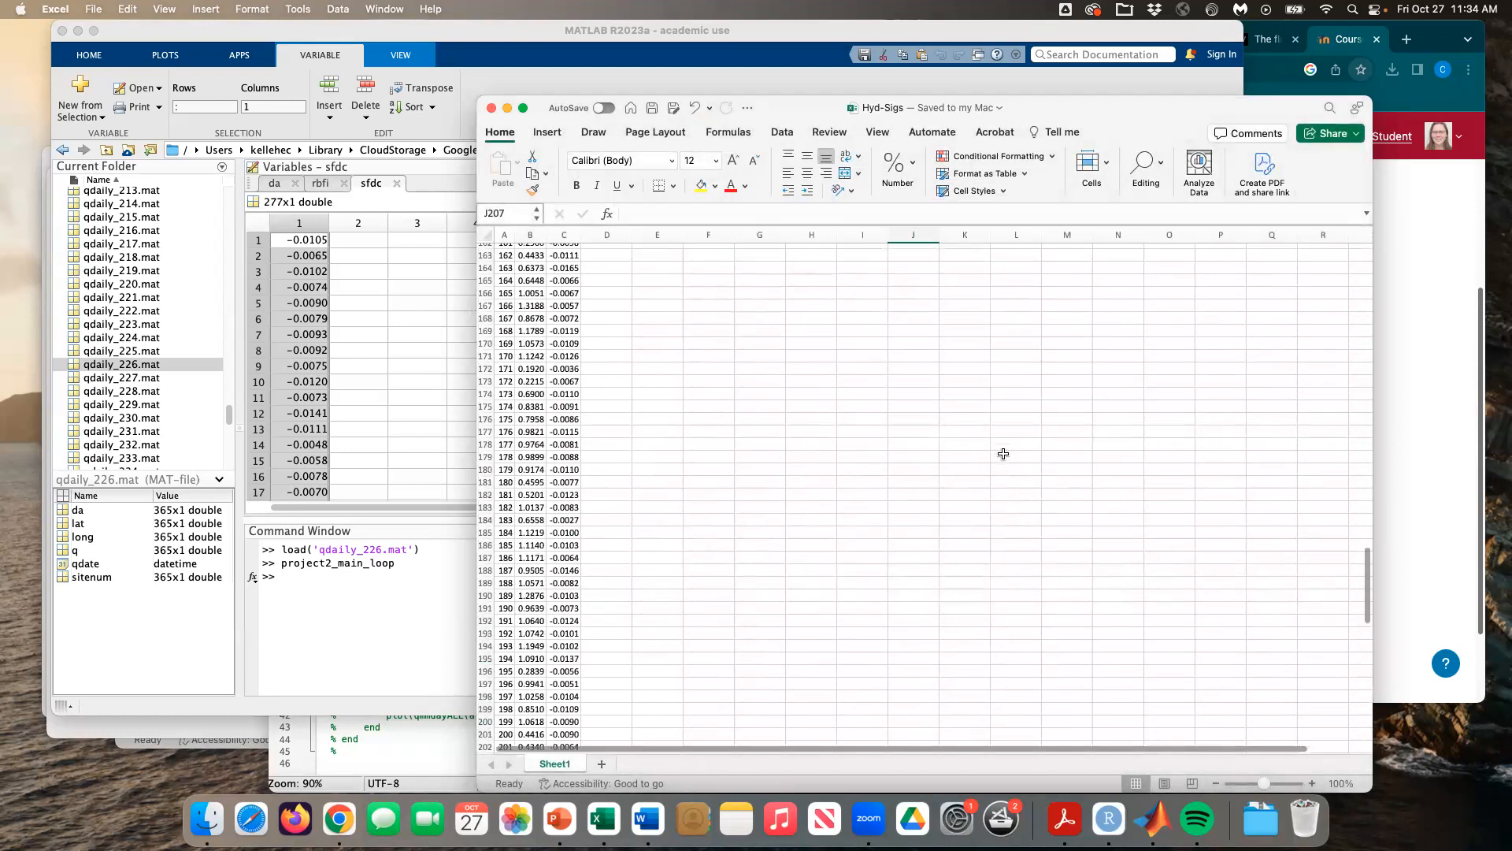
left_click(1427, 396)
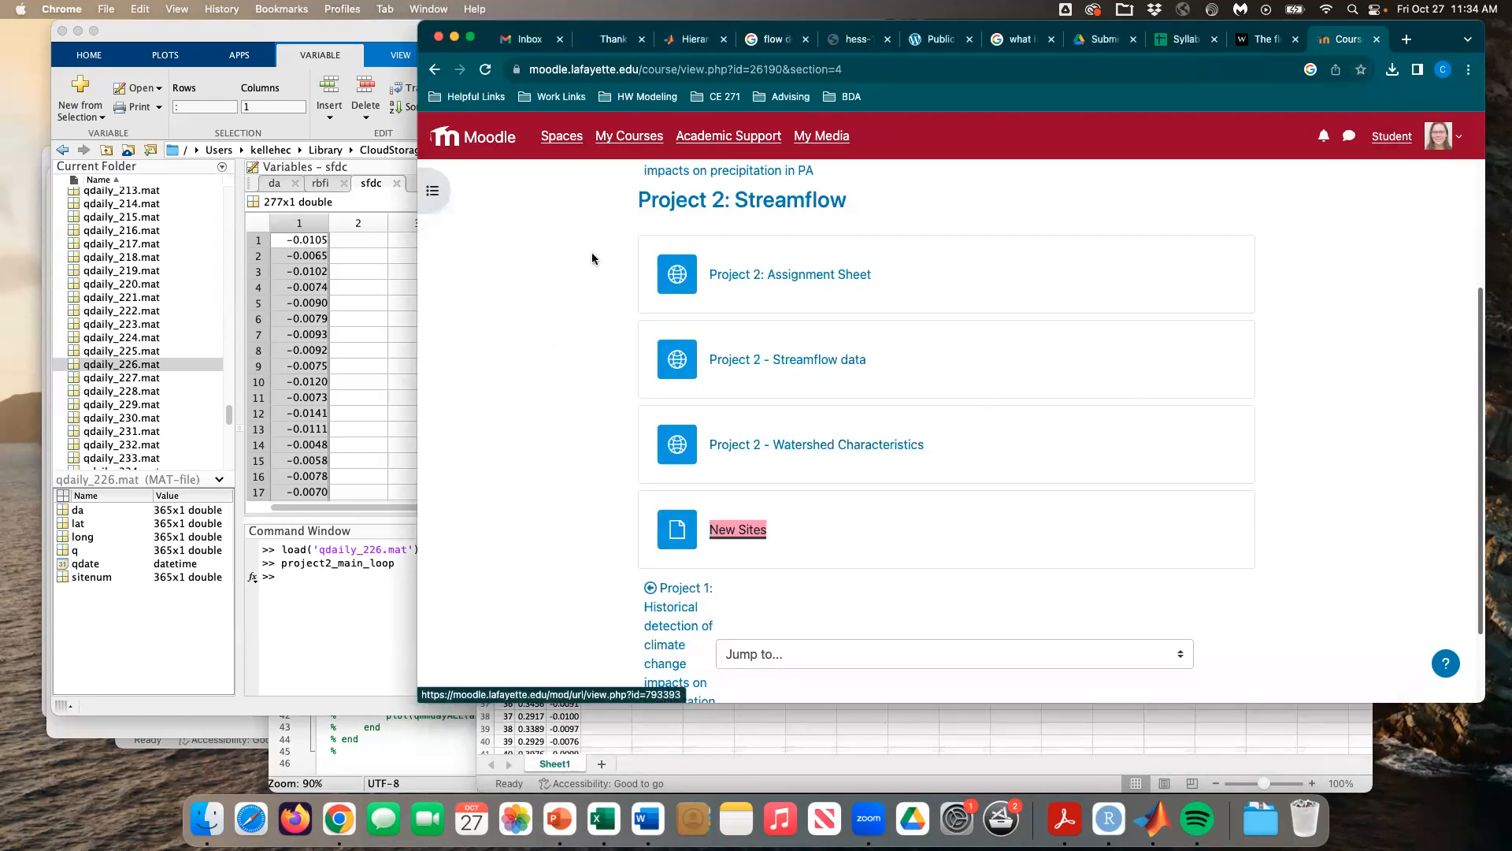
left_click(813, 444)
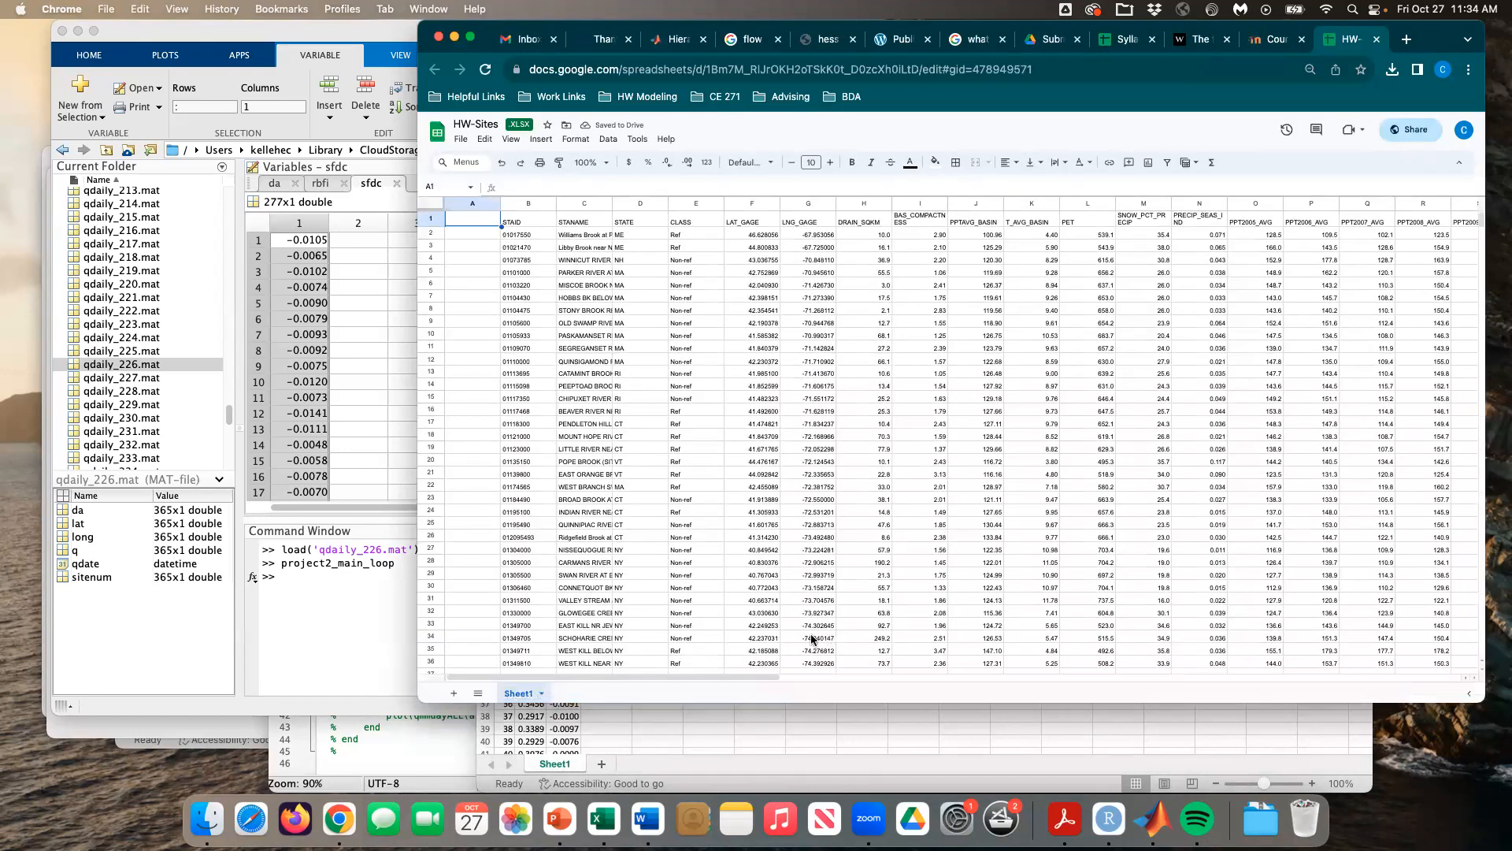
left_click_drag(792, 675, 1400, 723)
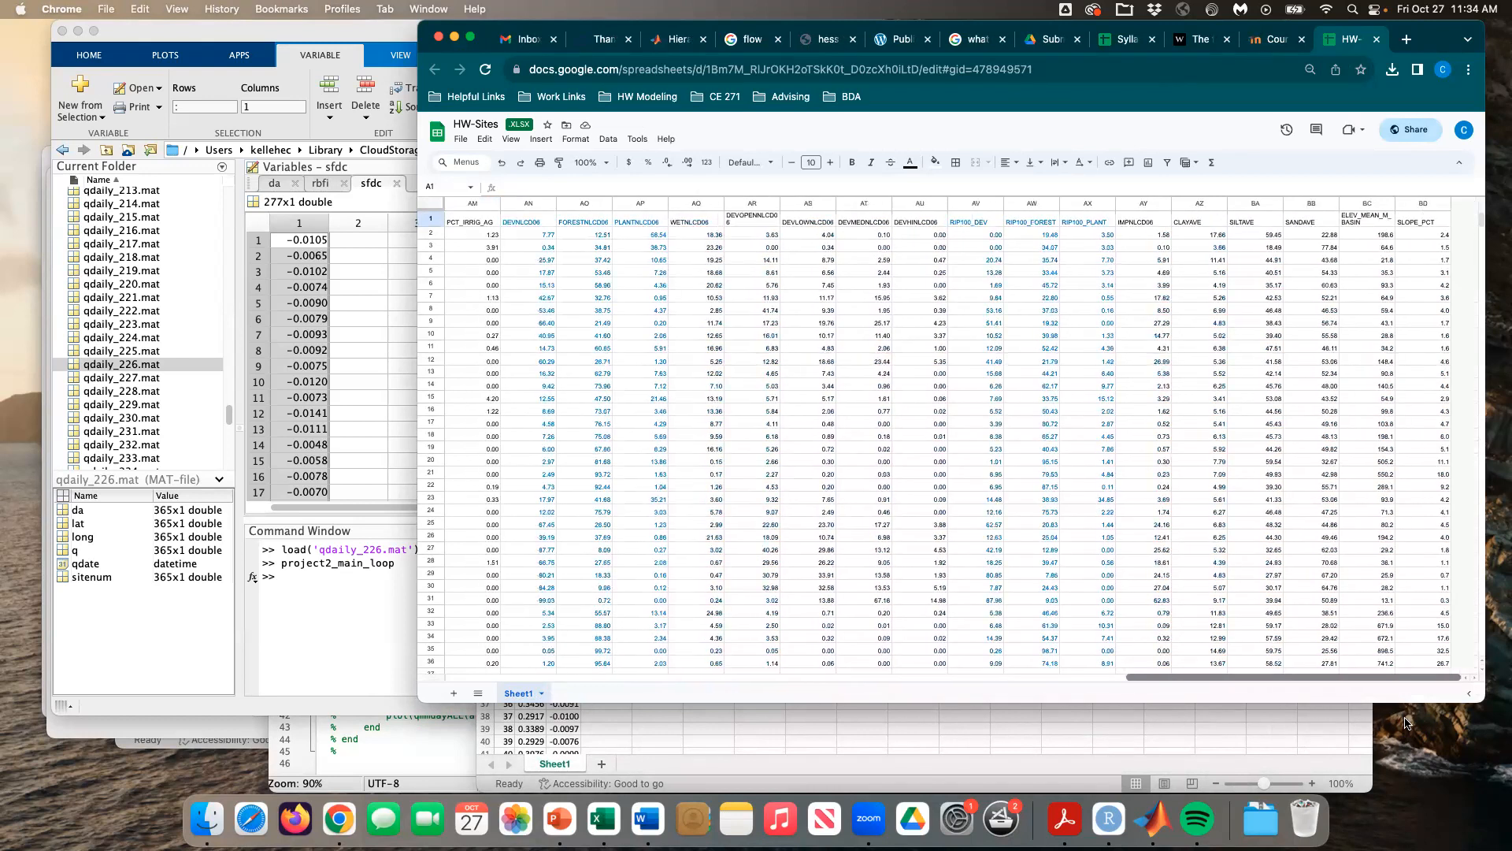
left_click_drag(1403, 723, 559, 648)
left_click(659, 361)
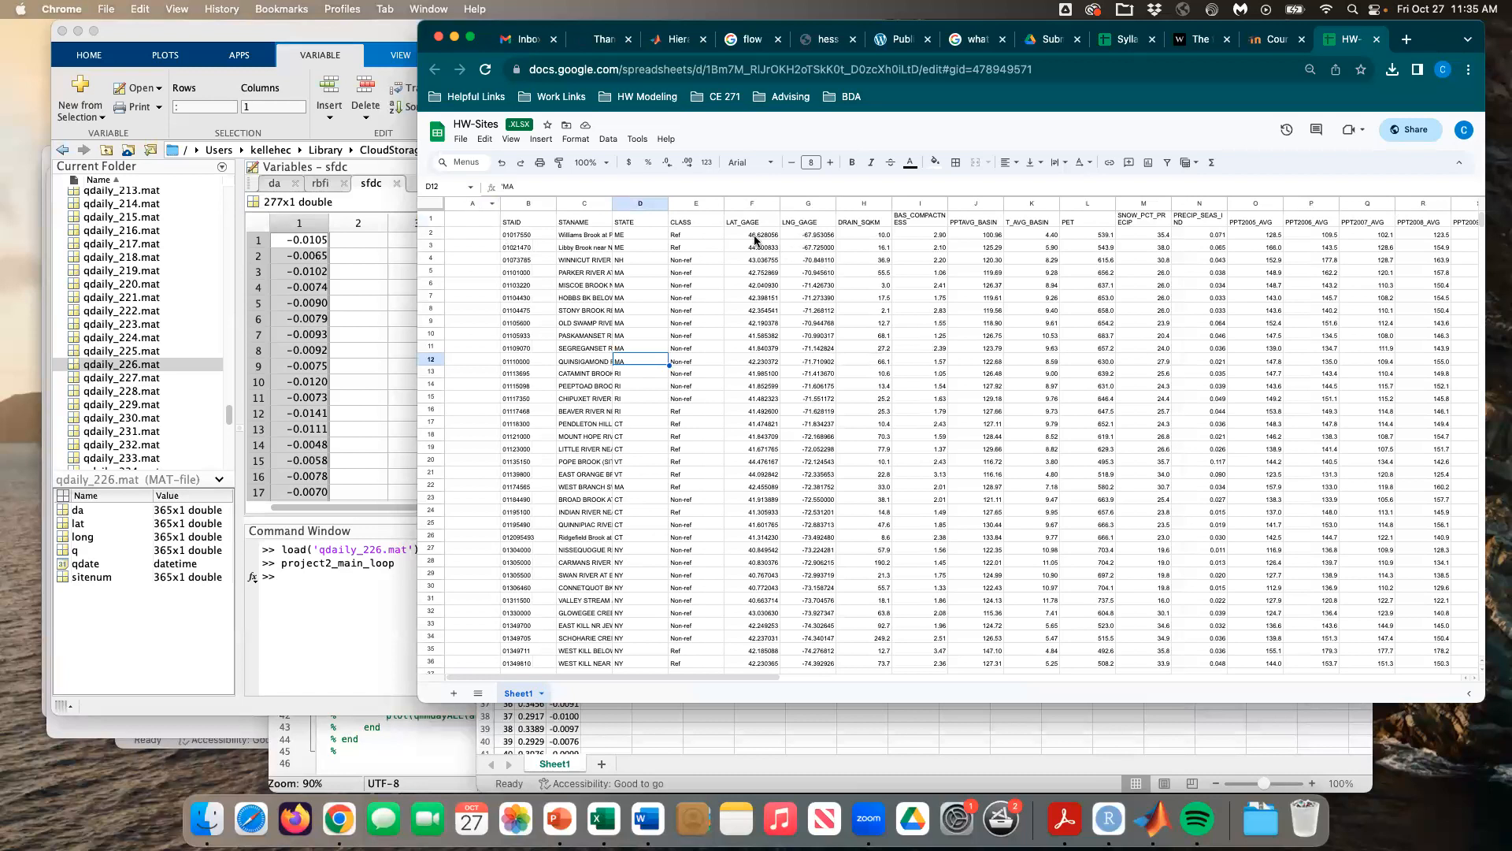
Step: Copy the LAT_GAGE and LNG_GAGE columns from HW-Sites into Hyd-Sigs in Excel, starting at D1, and save the workbook
left_click_drag(752, 203, 800, 208)
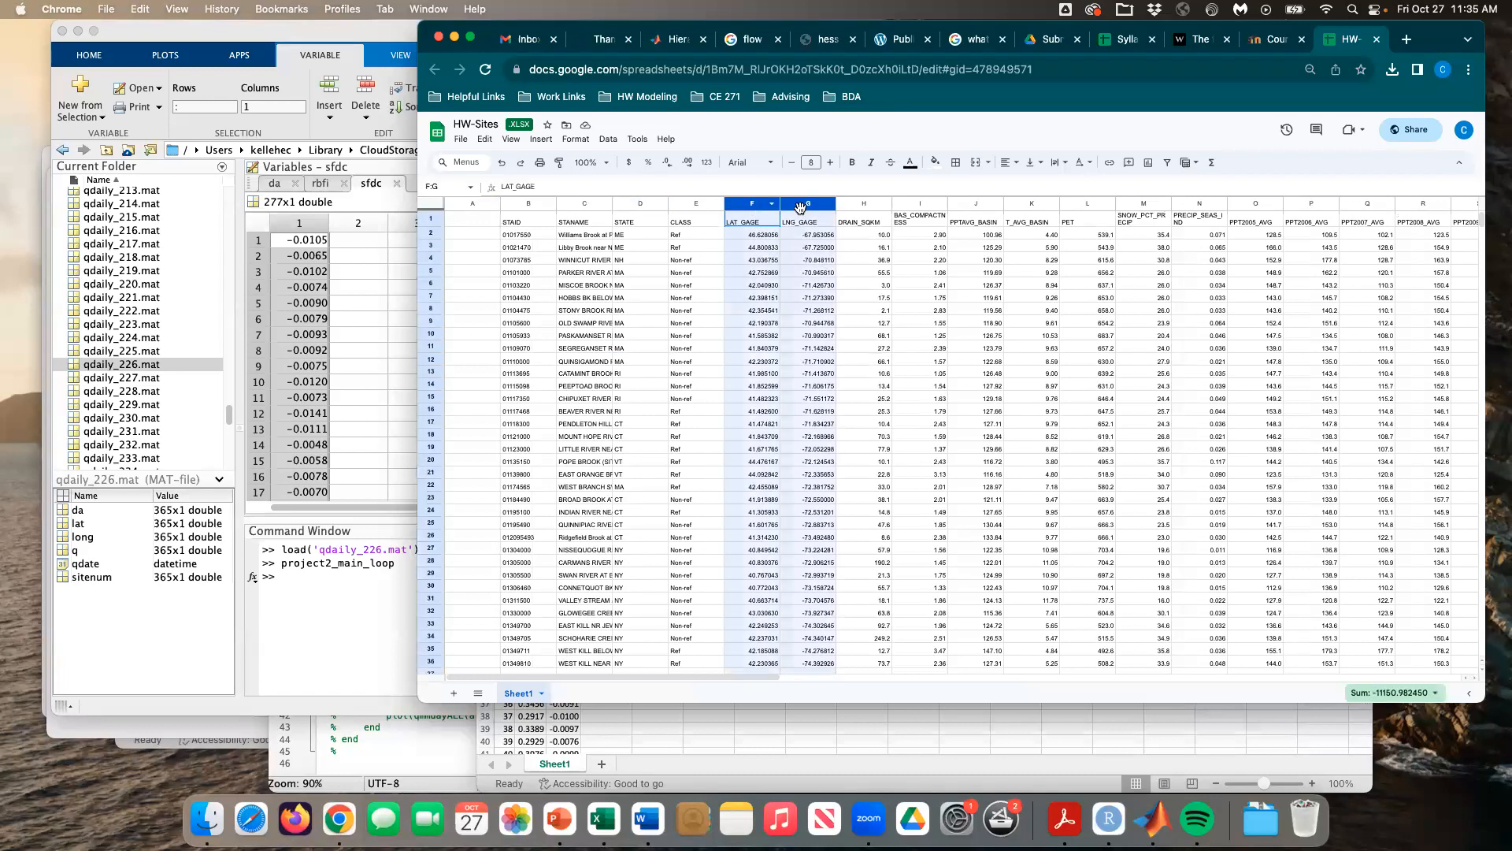
left_click(636, 726)
left_click(622, 250)
key("super+v")
left_click(728, 324)
key("super+s")
Step: Review the Site, RBFI, SFDC, LAT_GAGE and LNG_GAGE columns in the Hyd-Sigs workbook
scroll(766, 443, "down", 2)
scroll(752, 423, "up", 3)
scroll(680, 402, "down", 1)
scroll(813, 445, "up", 1)
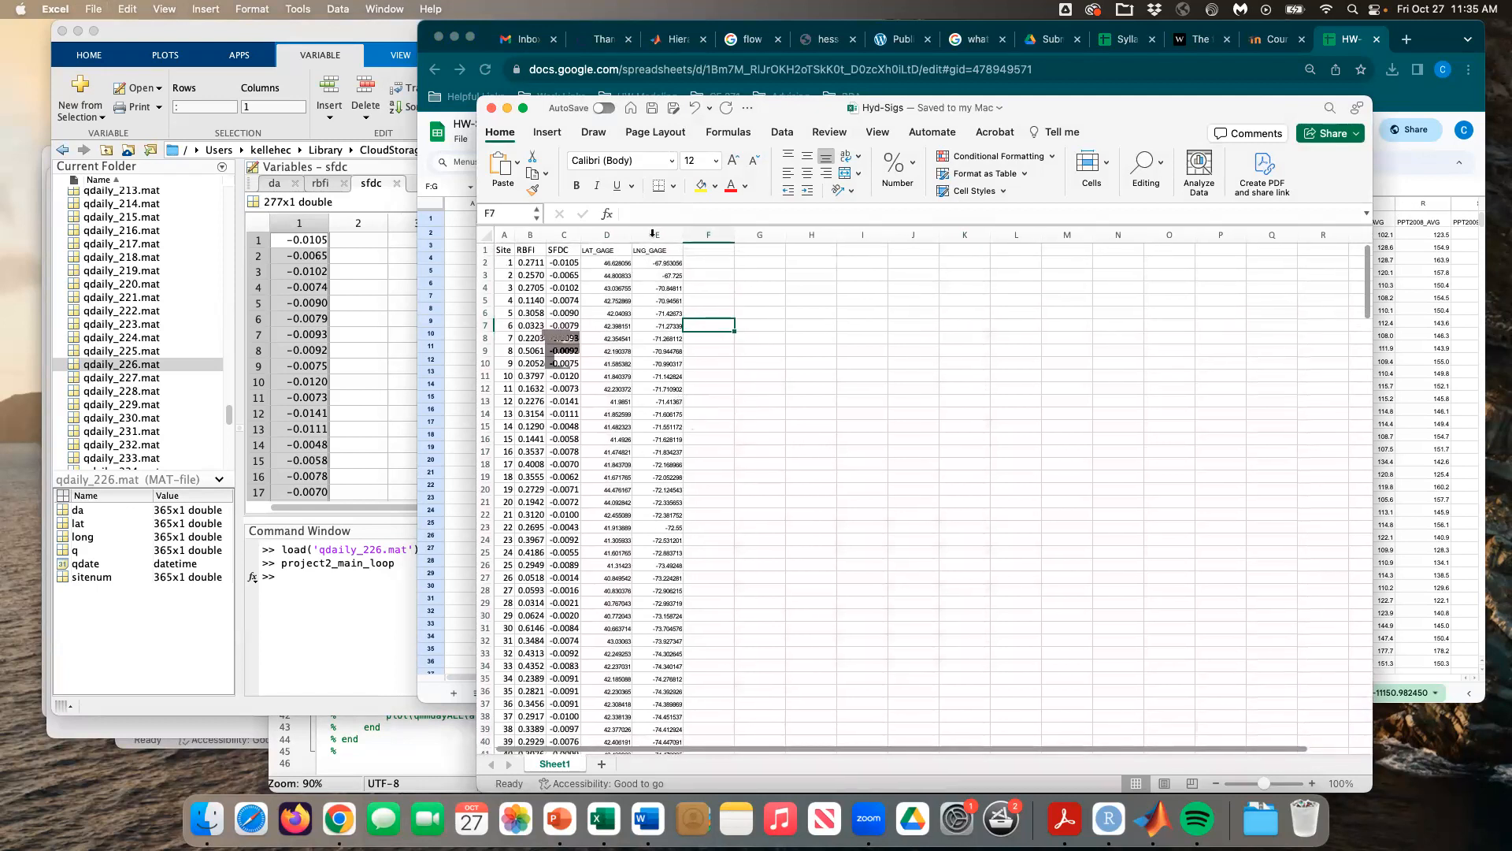
left_click(504, 235)
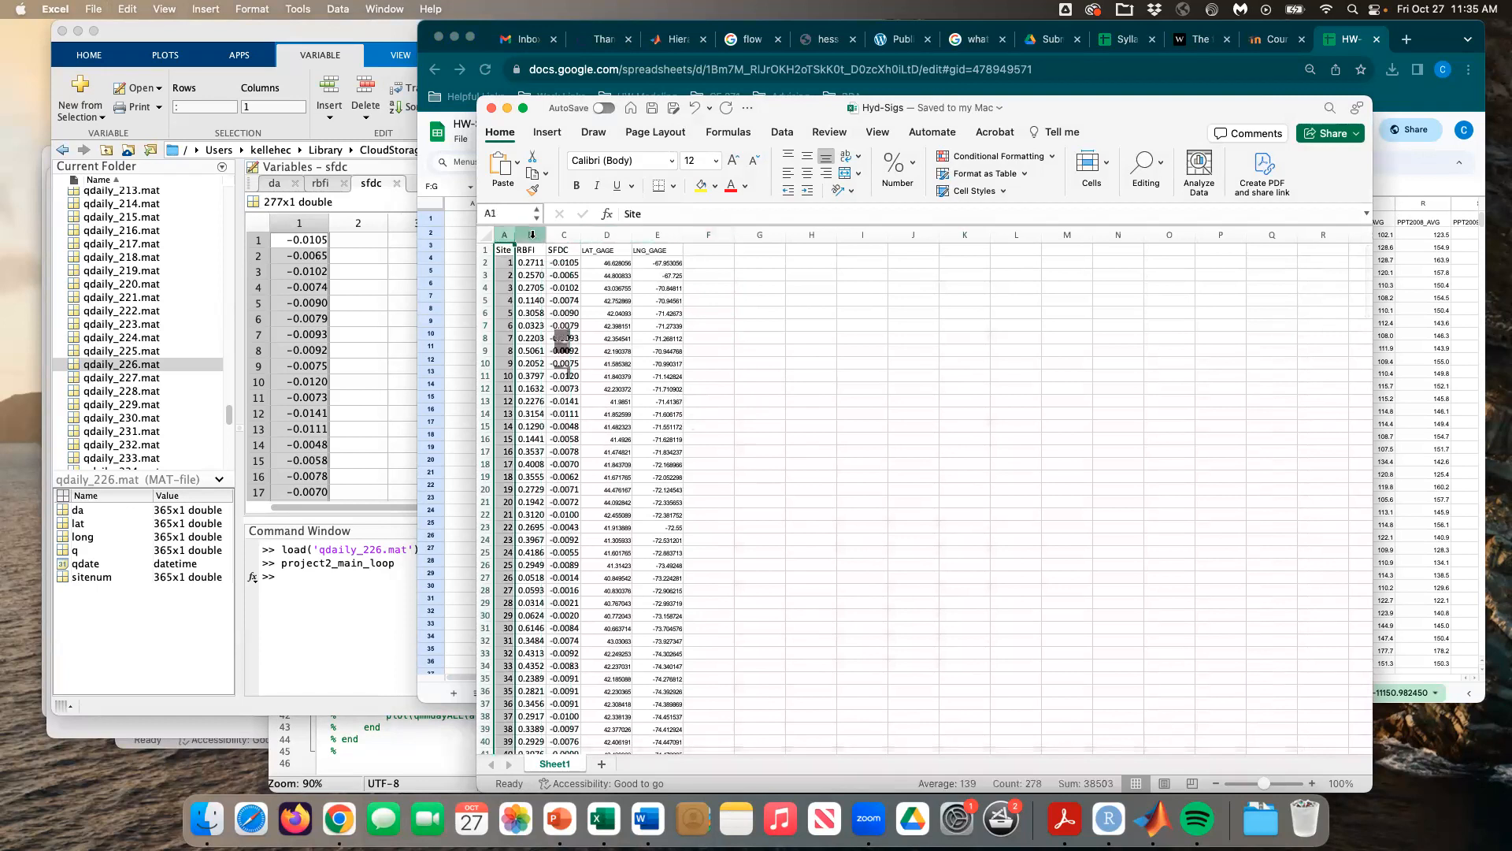
left_click_drag(530, 235, 655, 235)
left_click(773, 315)
scroll(679, 323, "down", 1)
scroll(773, 280, "up", 1)
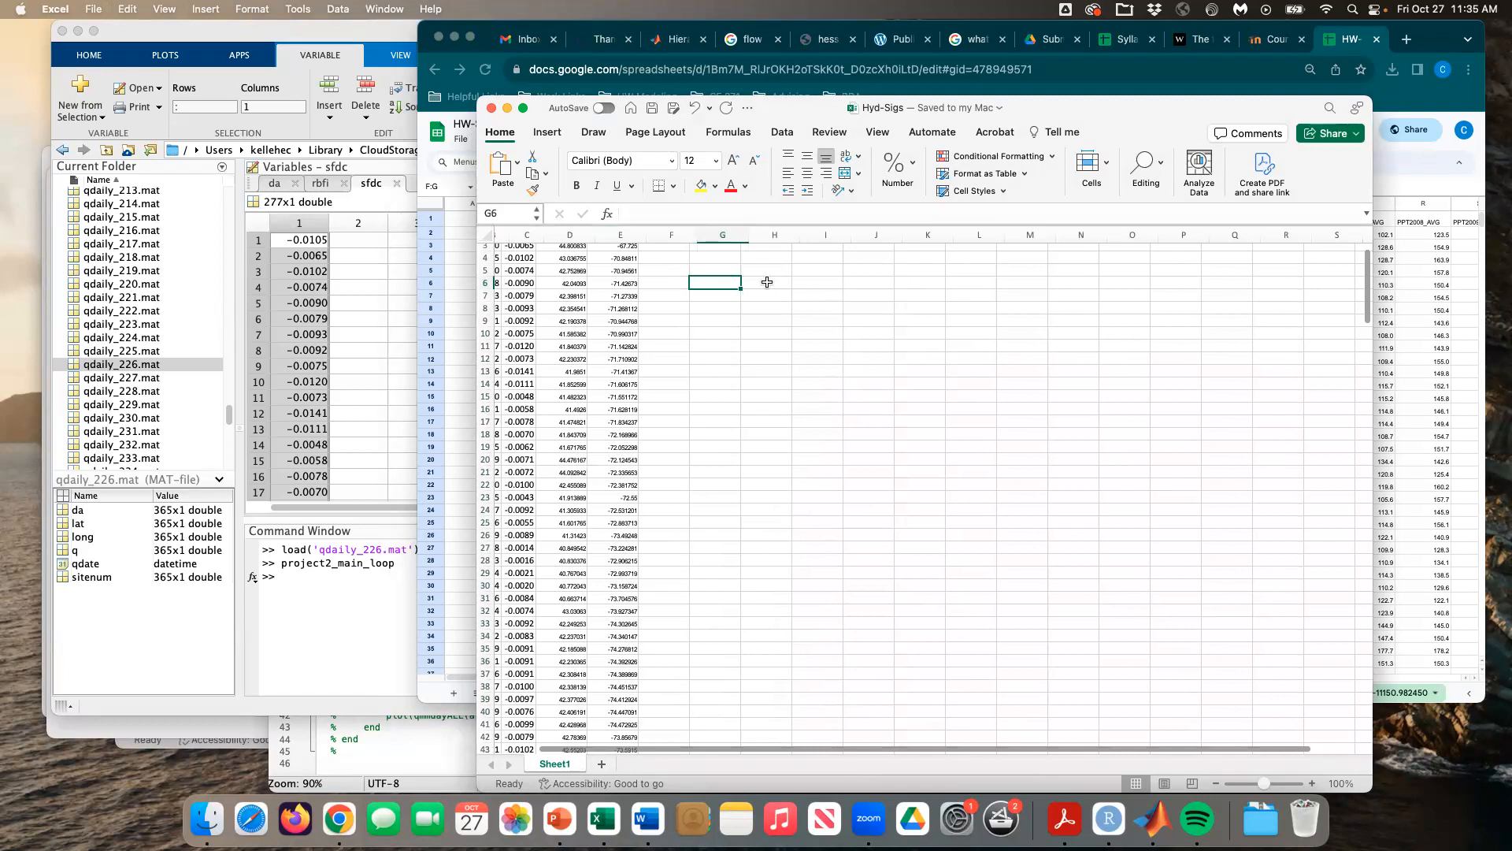
scroll(773, 294, "left", 1)
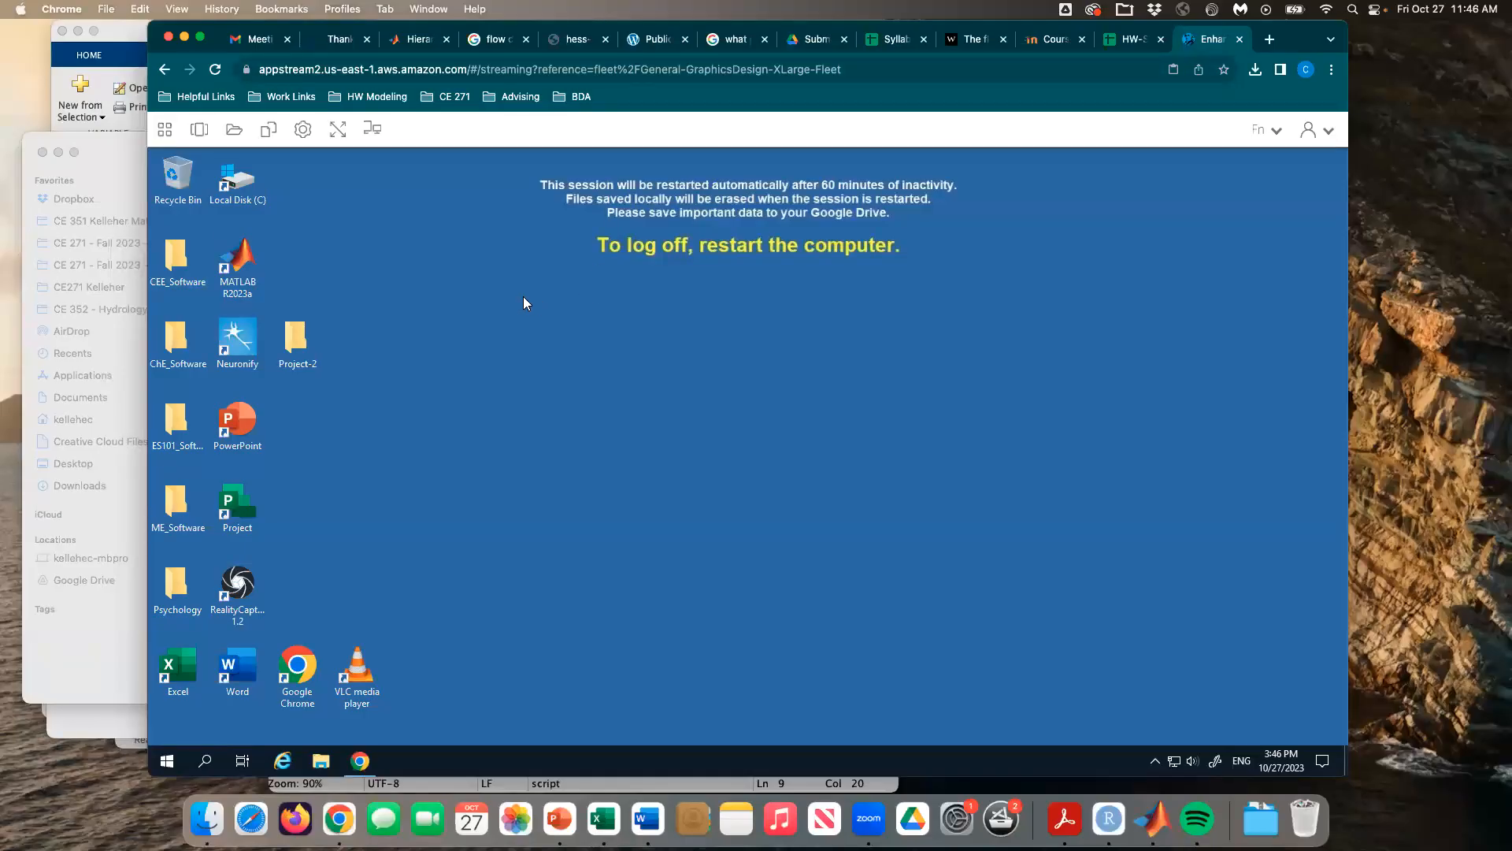
Step: Open the Hyd-Sigs workbook from the Project-2 folder on the remote desktop, enable editing and reduce its window so the desktop shows
double_click(299, 346)
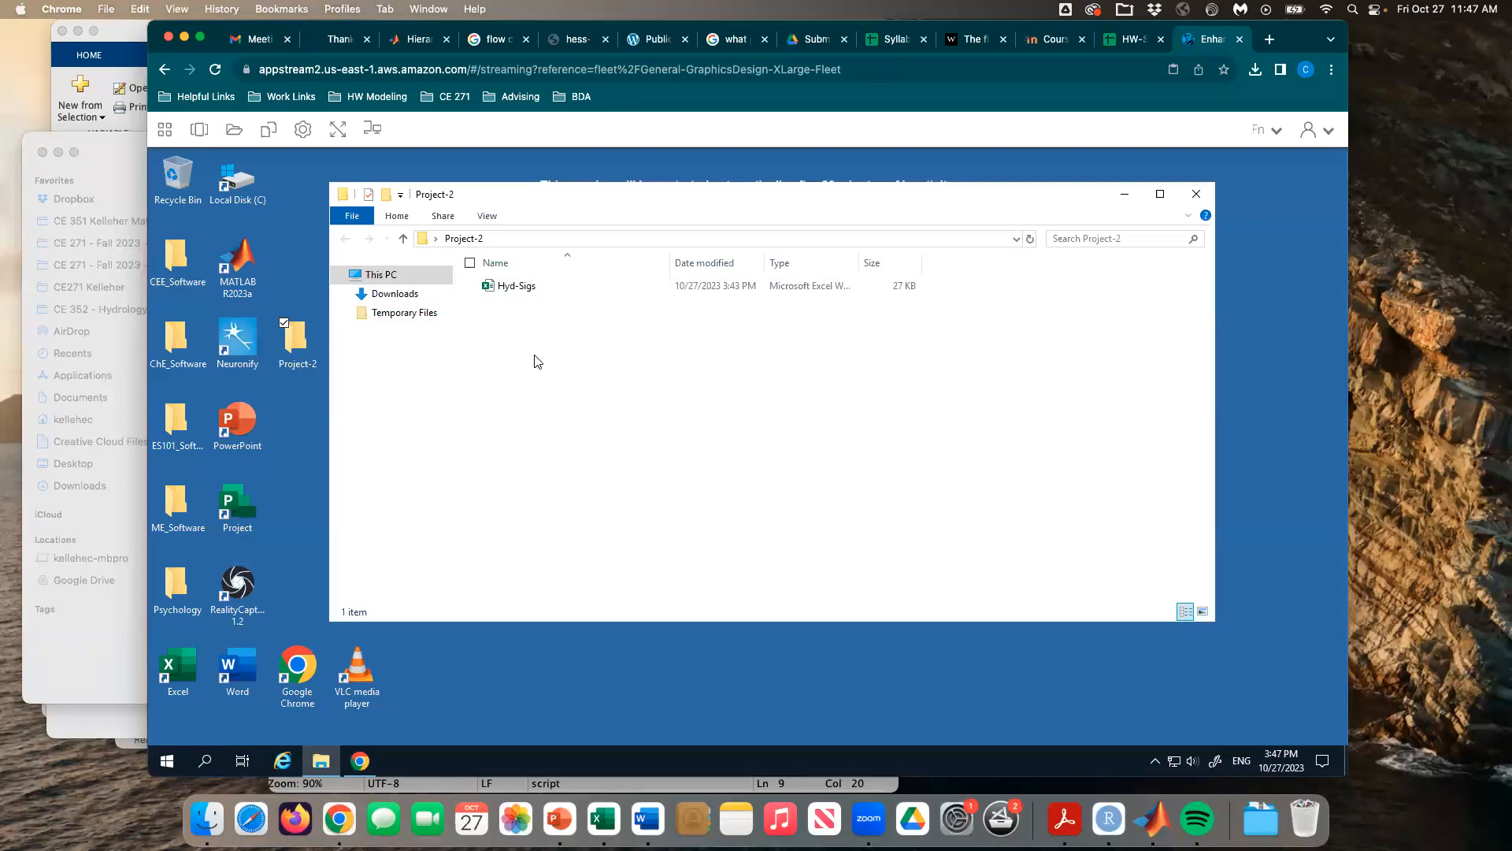
left_click(526, 290)
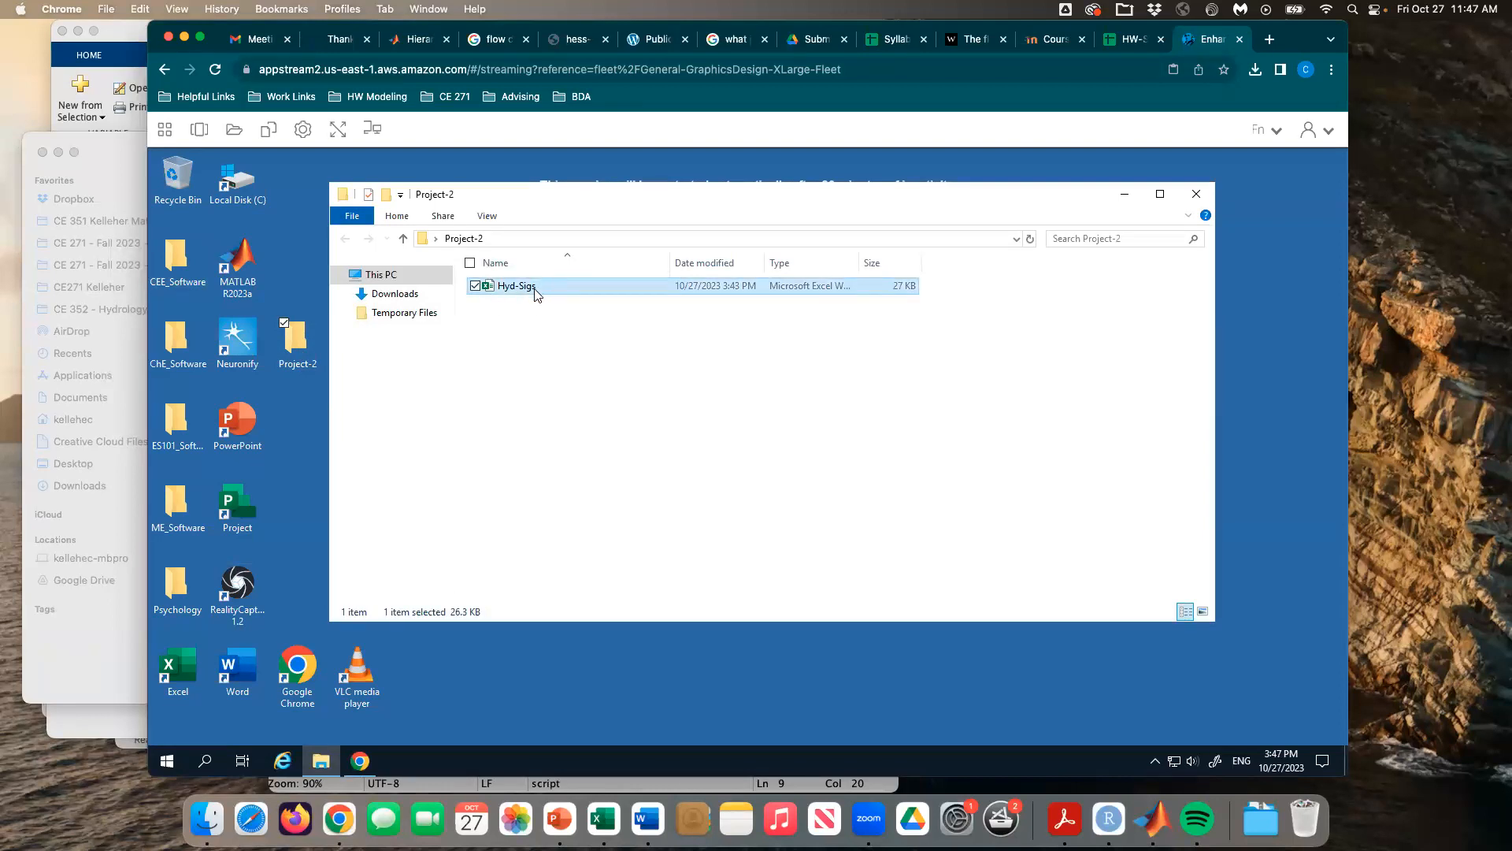
double_click(527, 288)
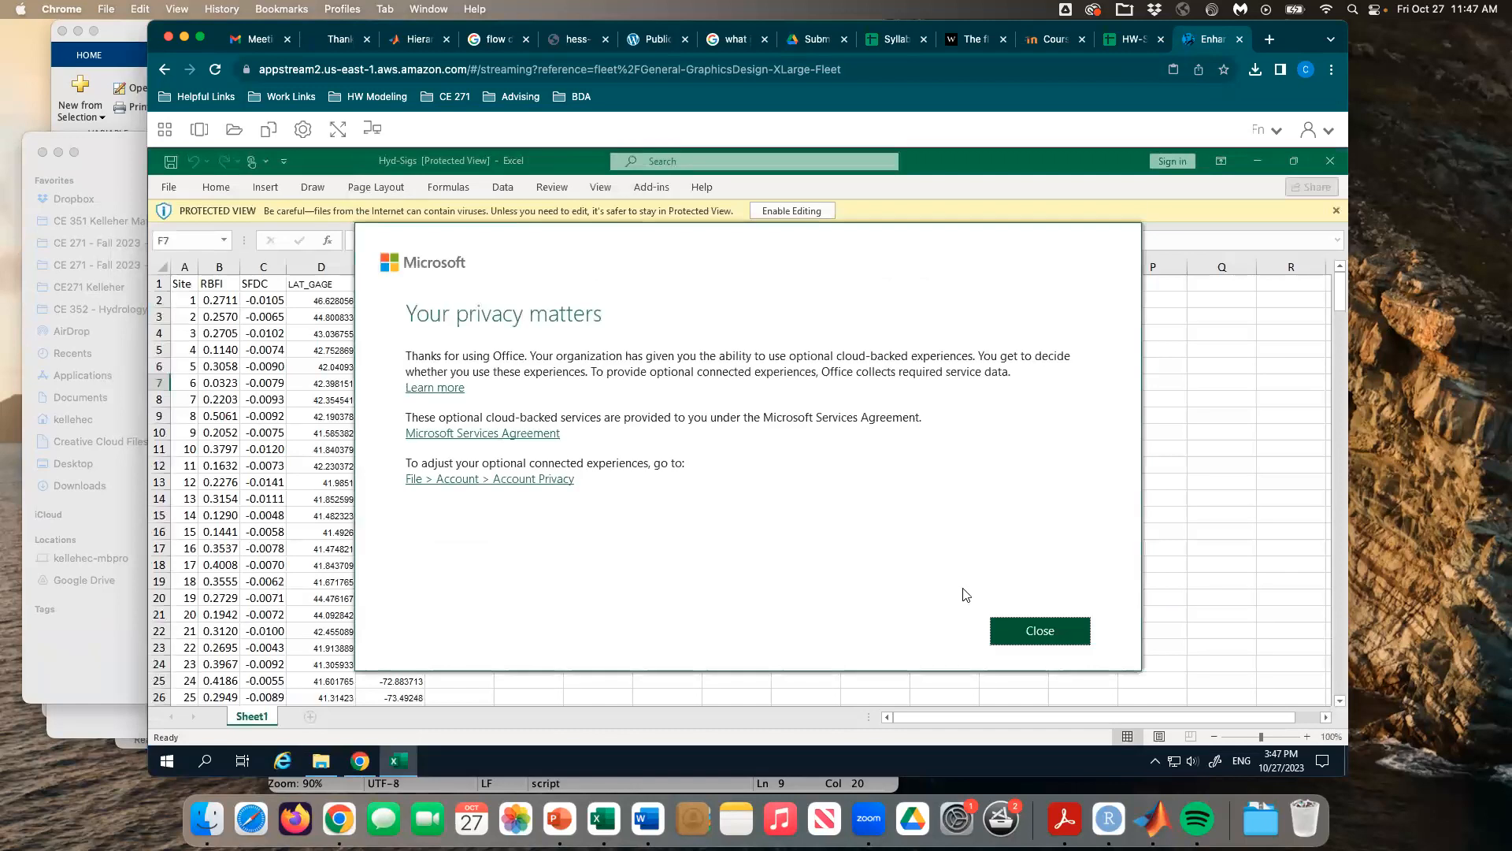
left_click(1063, 636)
left_click(792, 210)
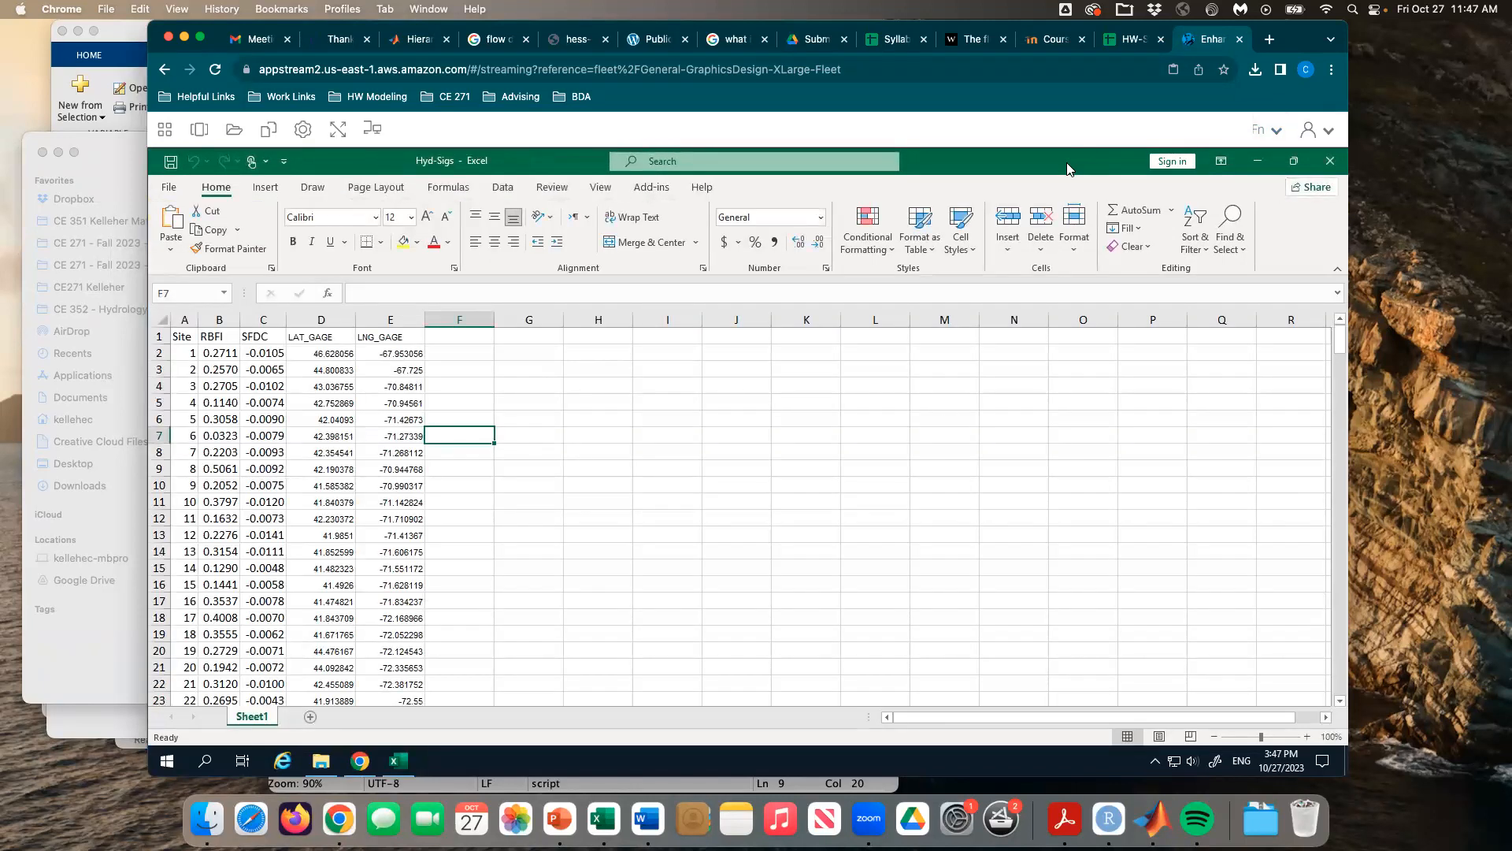
left_click_drag(1126, 168, 977, 162)
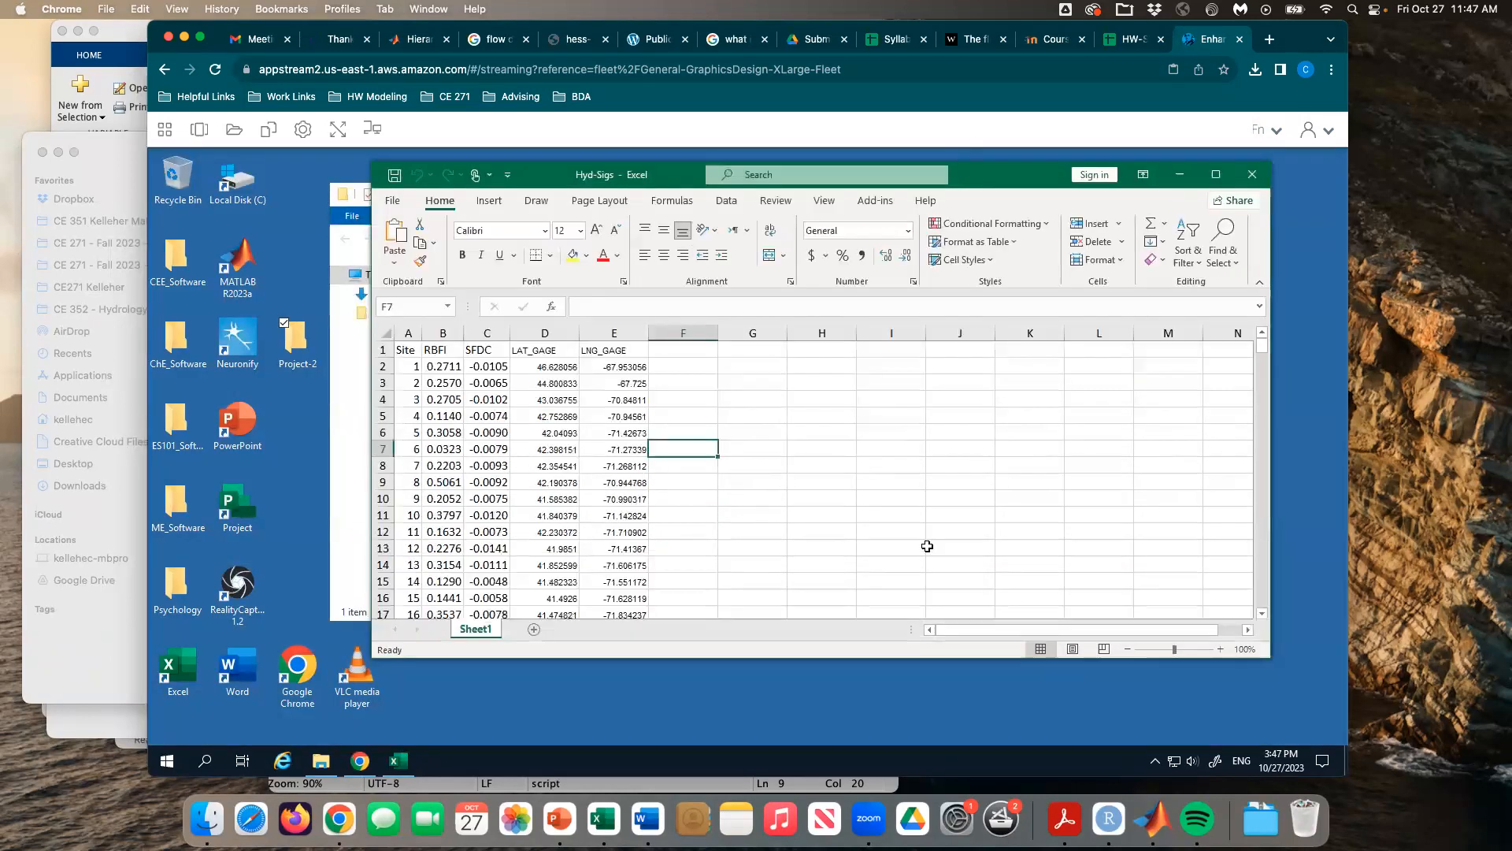
left_click_drag(851, 659, 851, 703)
left_click(394, 200)
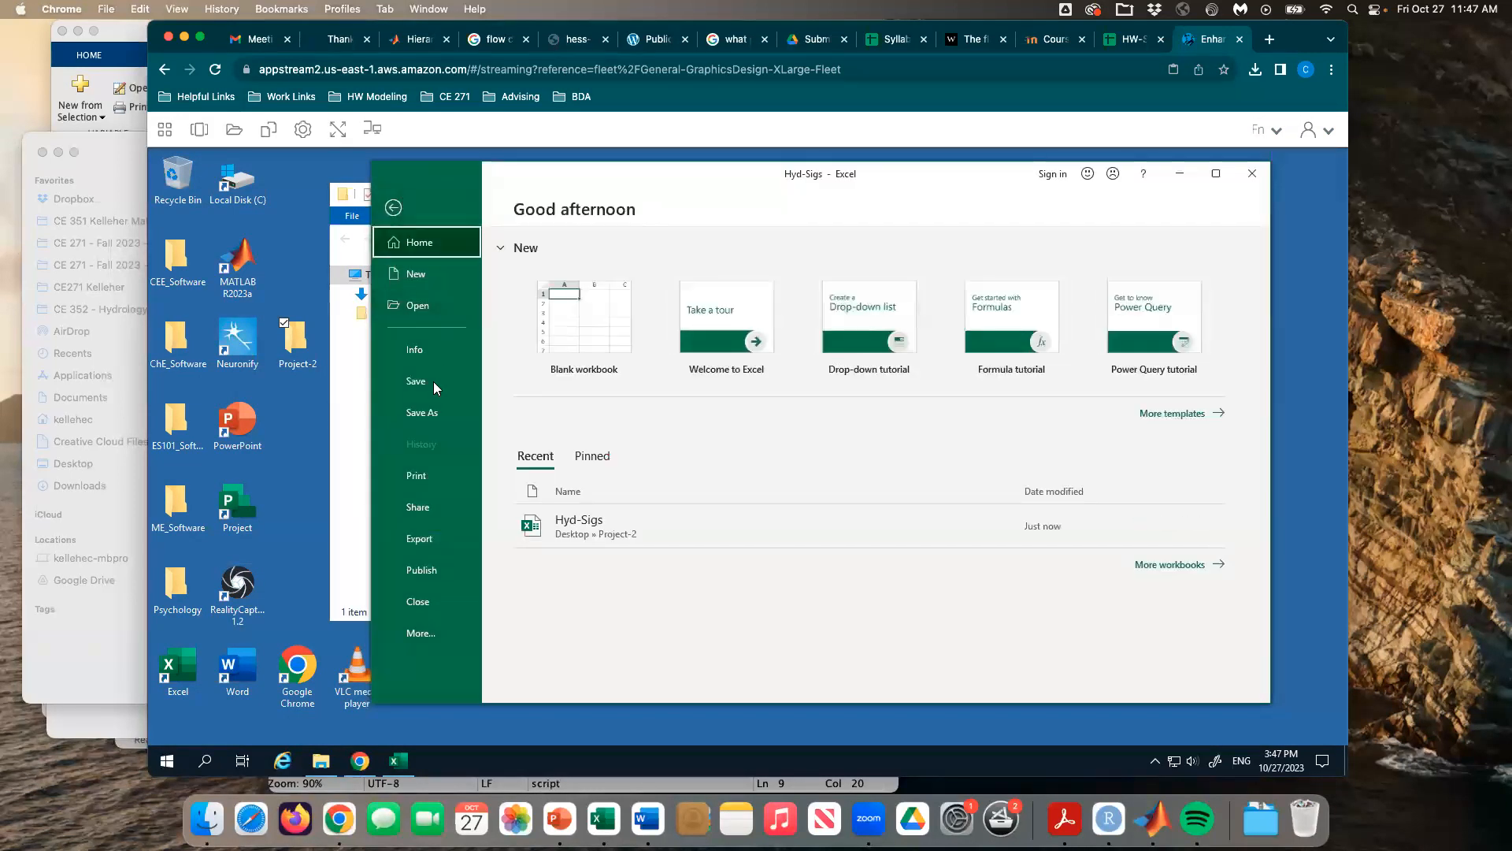
left_click(428, 410)
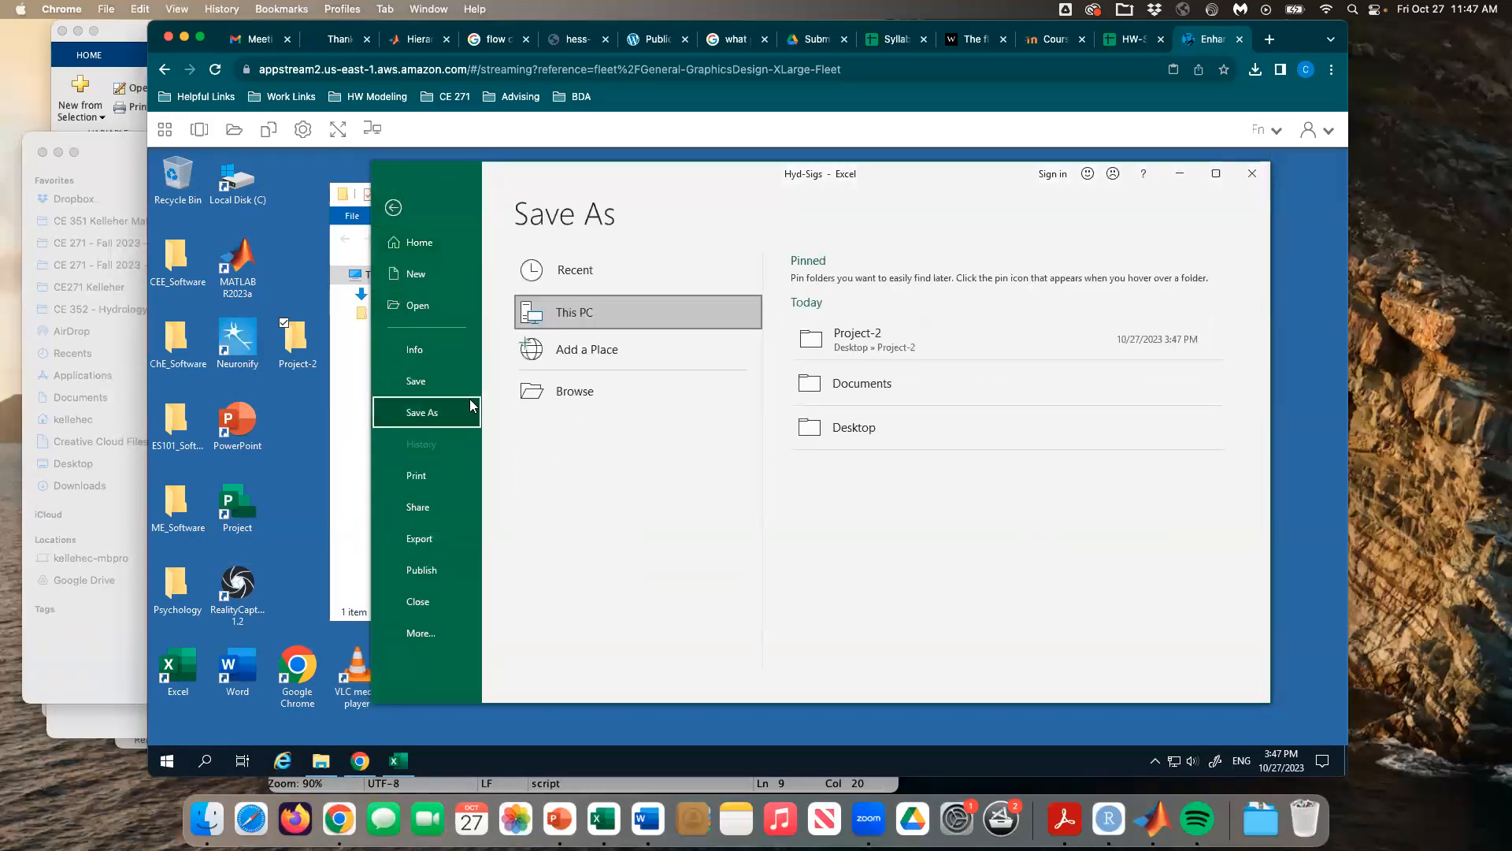
left_click(393, 206)
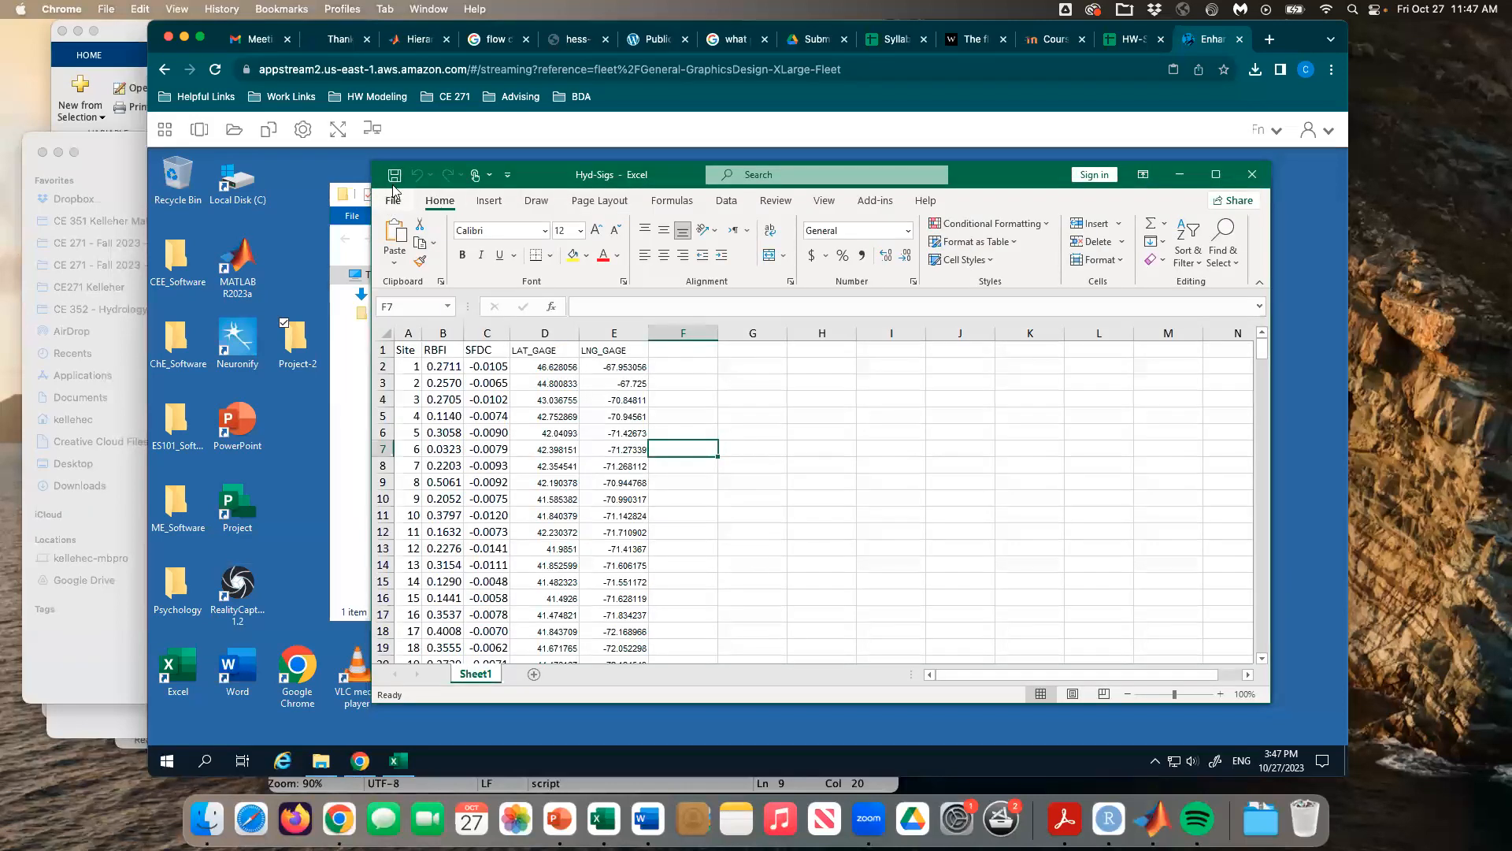
Step: Save a copy of the workbook in the Project-2 folder as Hyd-Sigs in CSV (Comma delimited) format, then close Excel
left_click(393, 198)
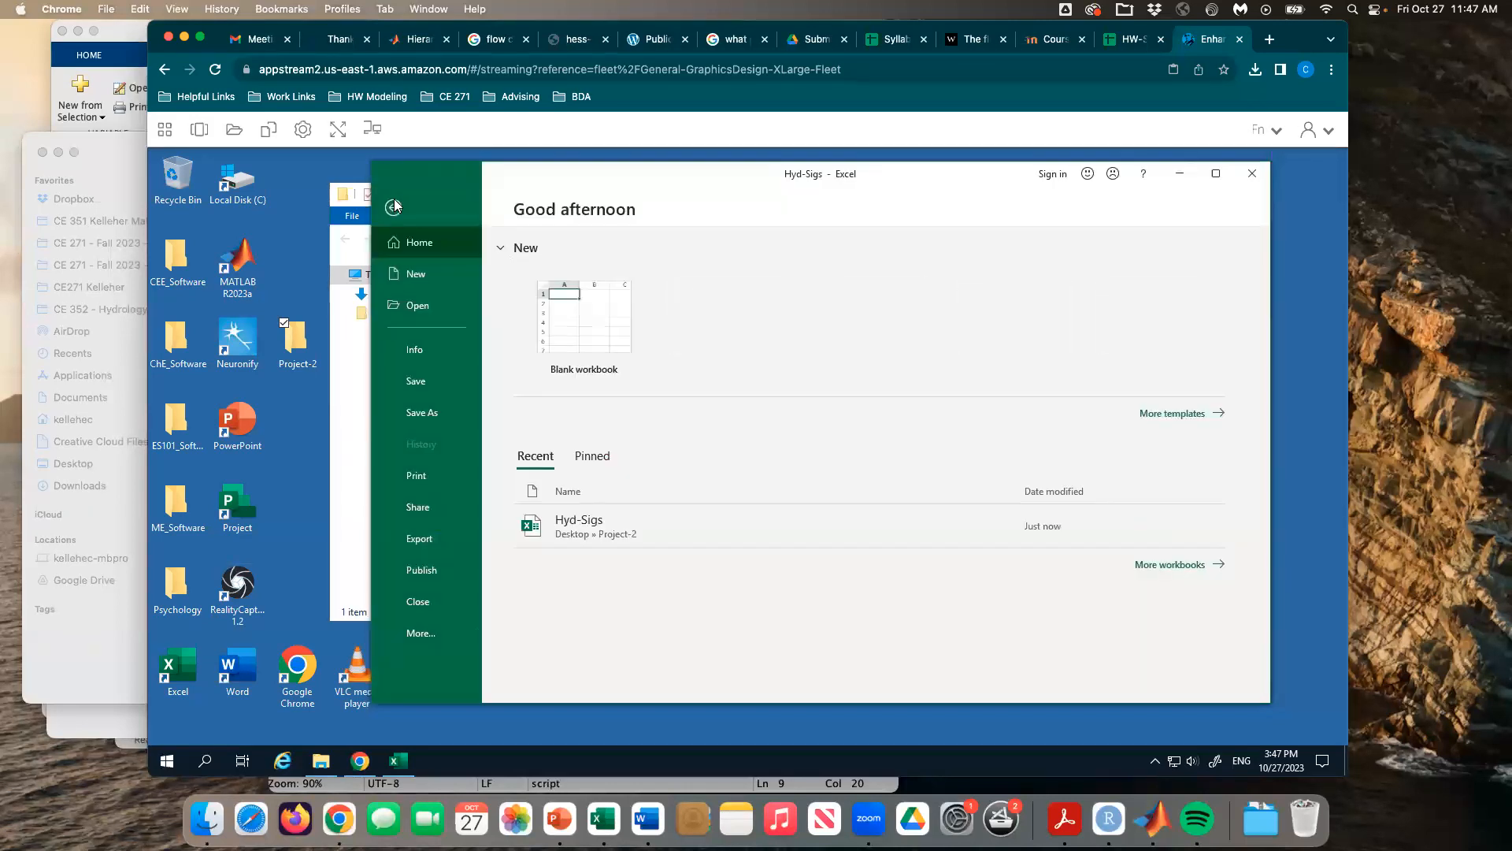
left_click(426, 415)
left_click(928, 341)
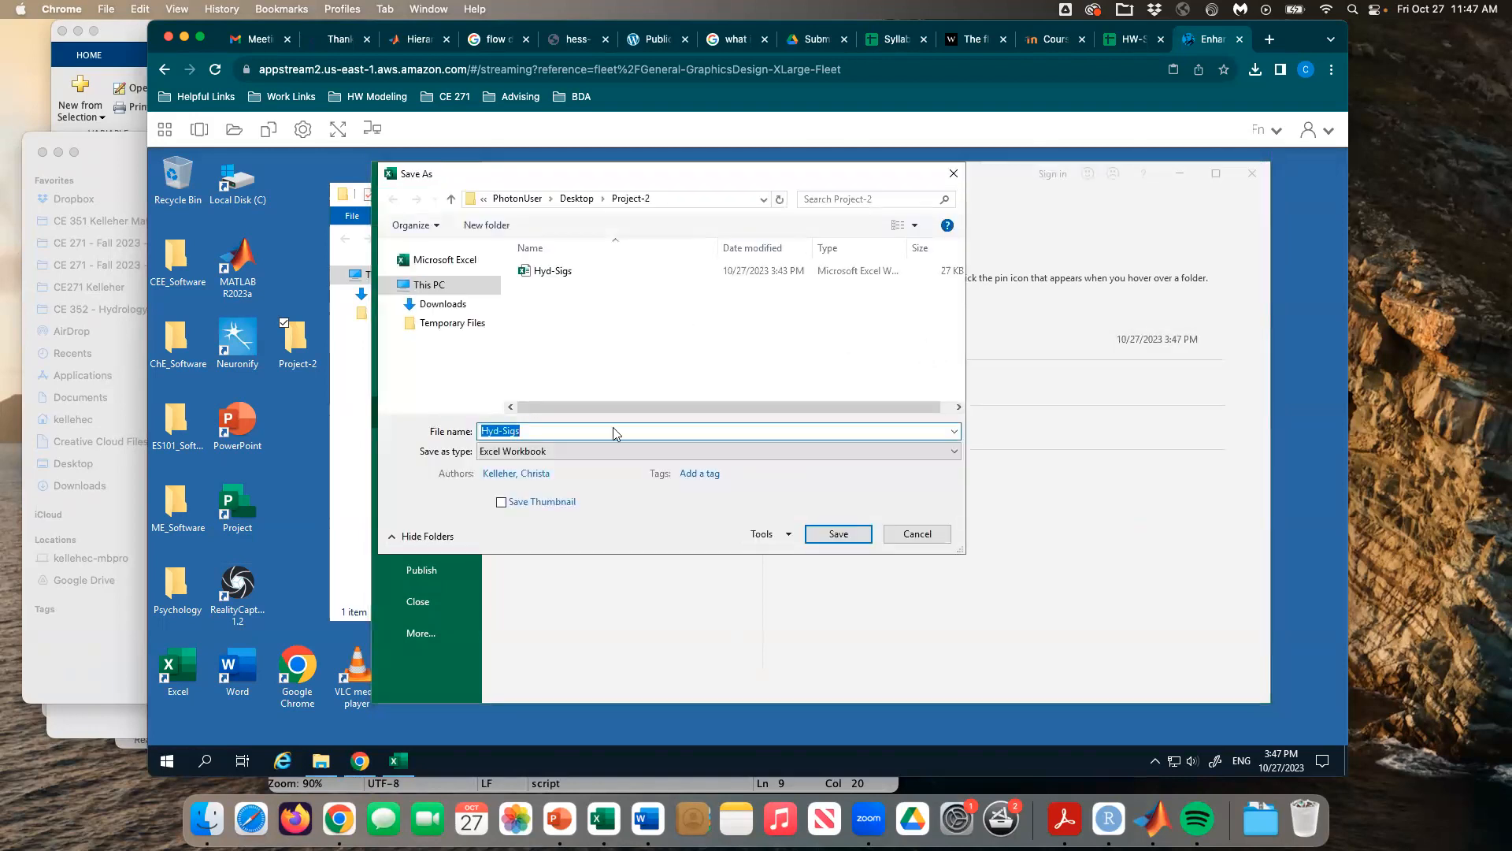
left_click(597, 453)
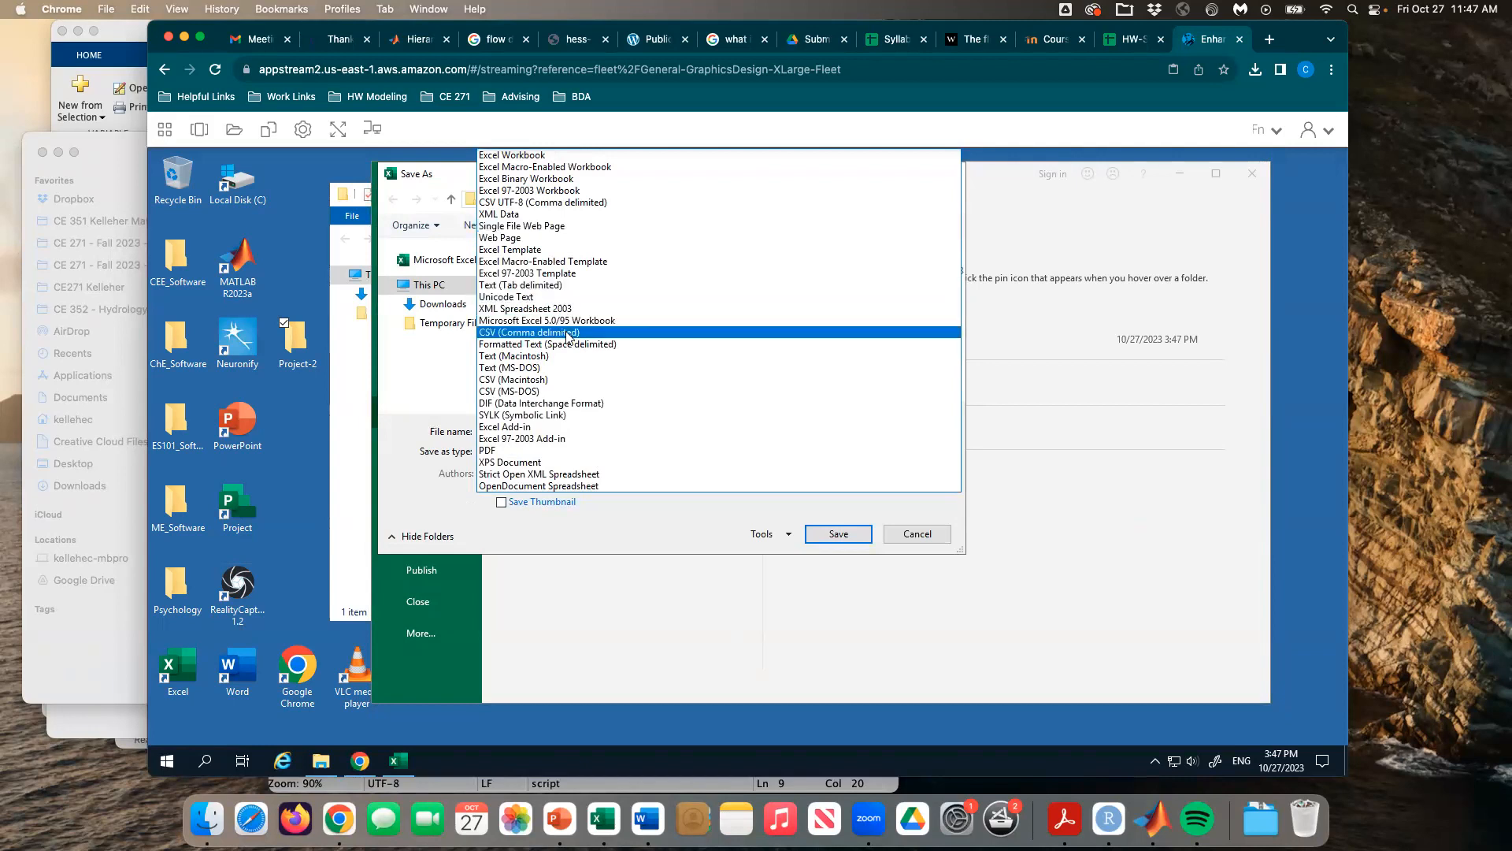
left_click(570, 334)
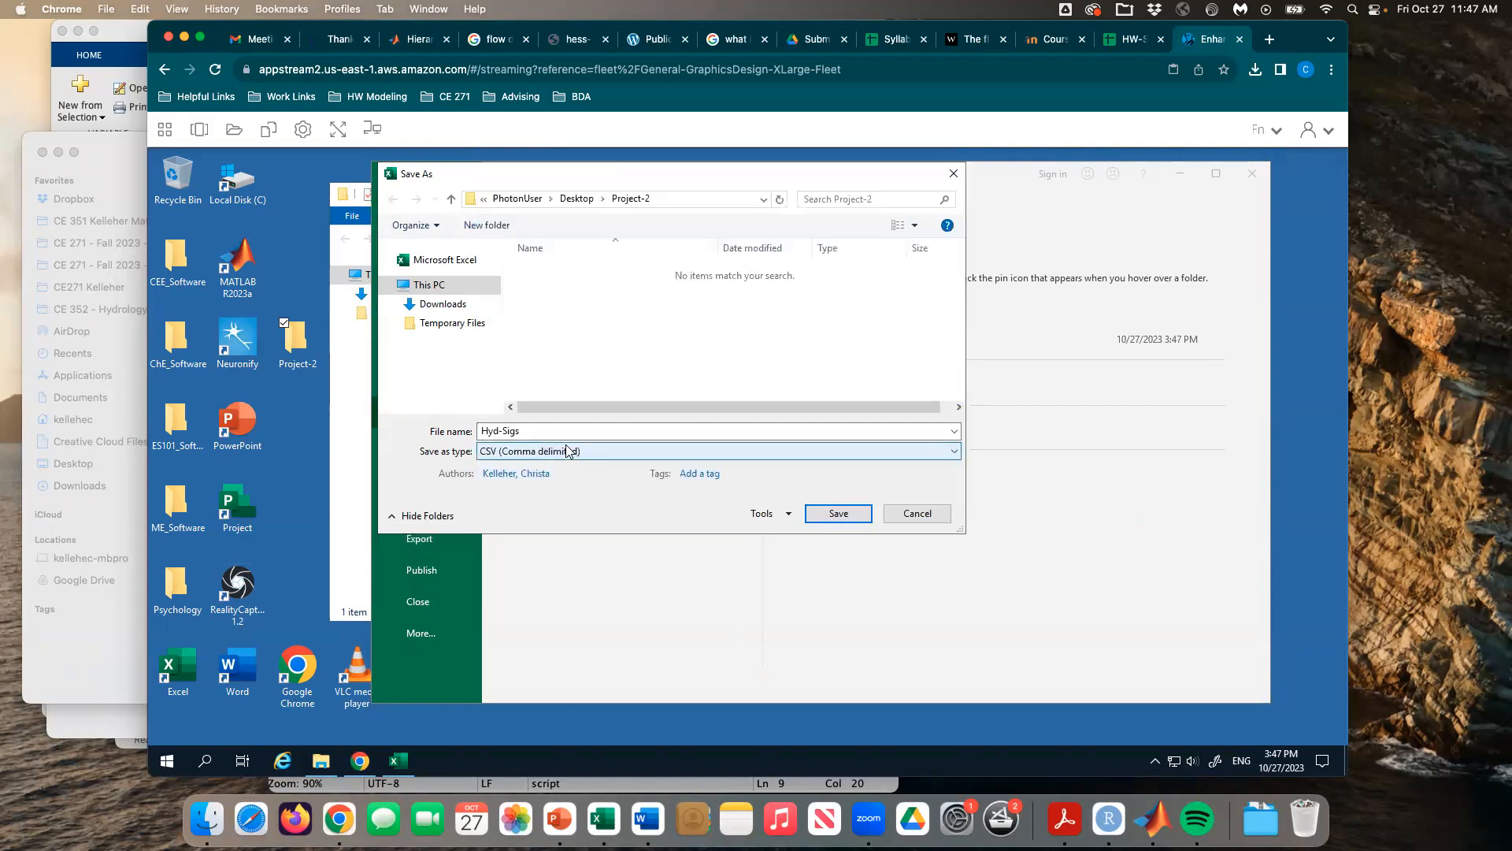
left_click(533, 427)
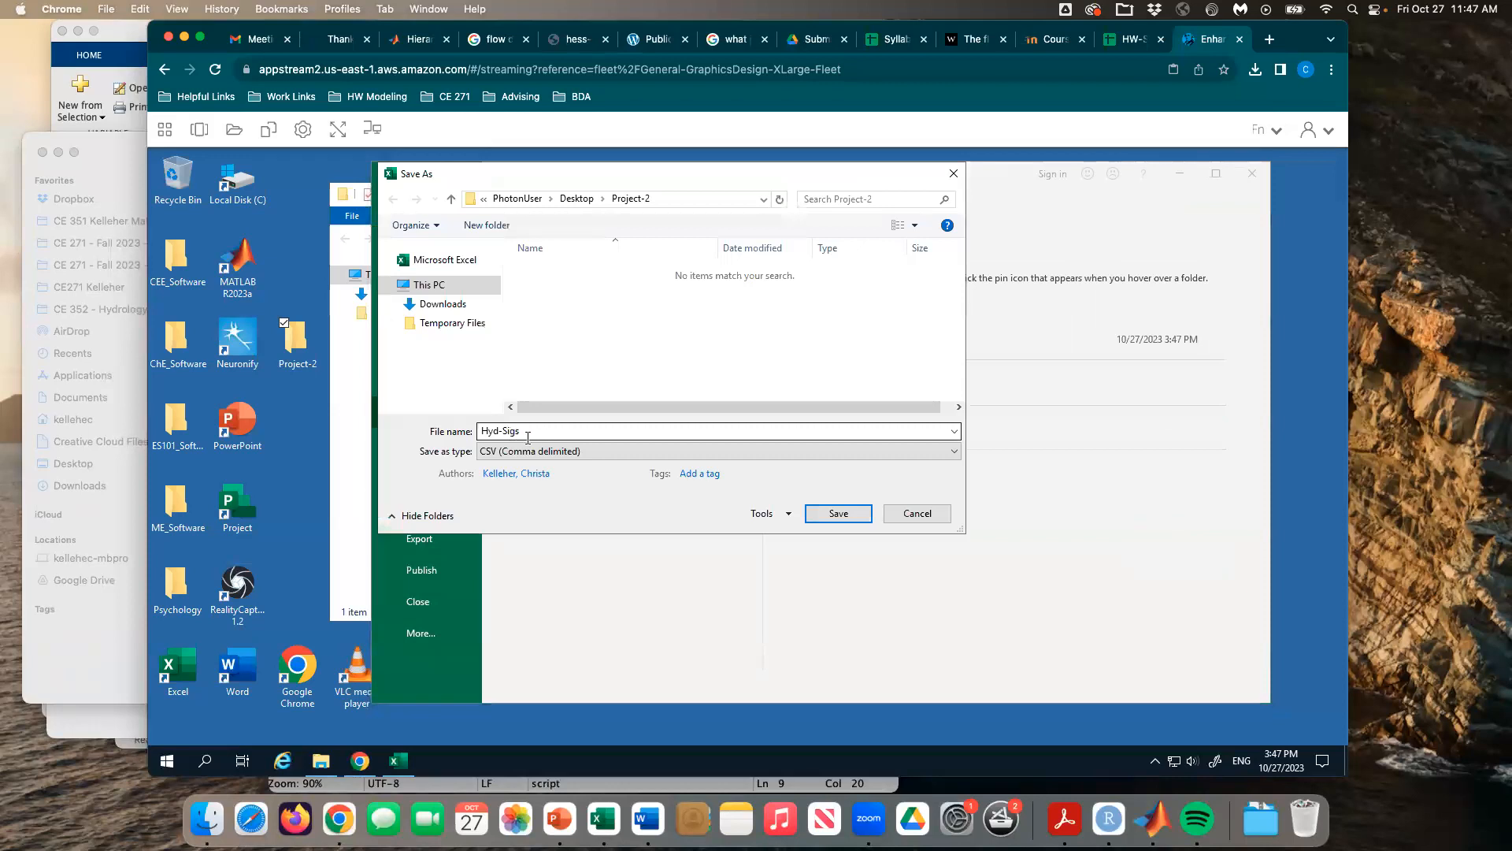
left_click(515, 432)
left_click(509, 432)
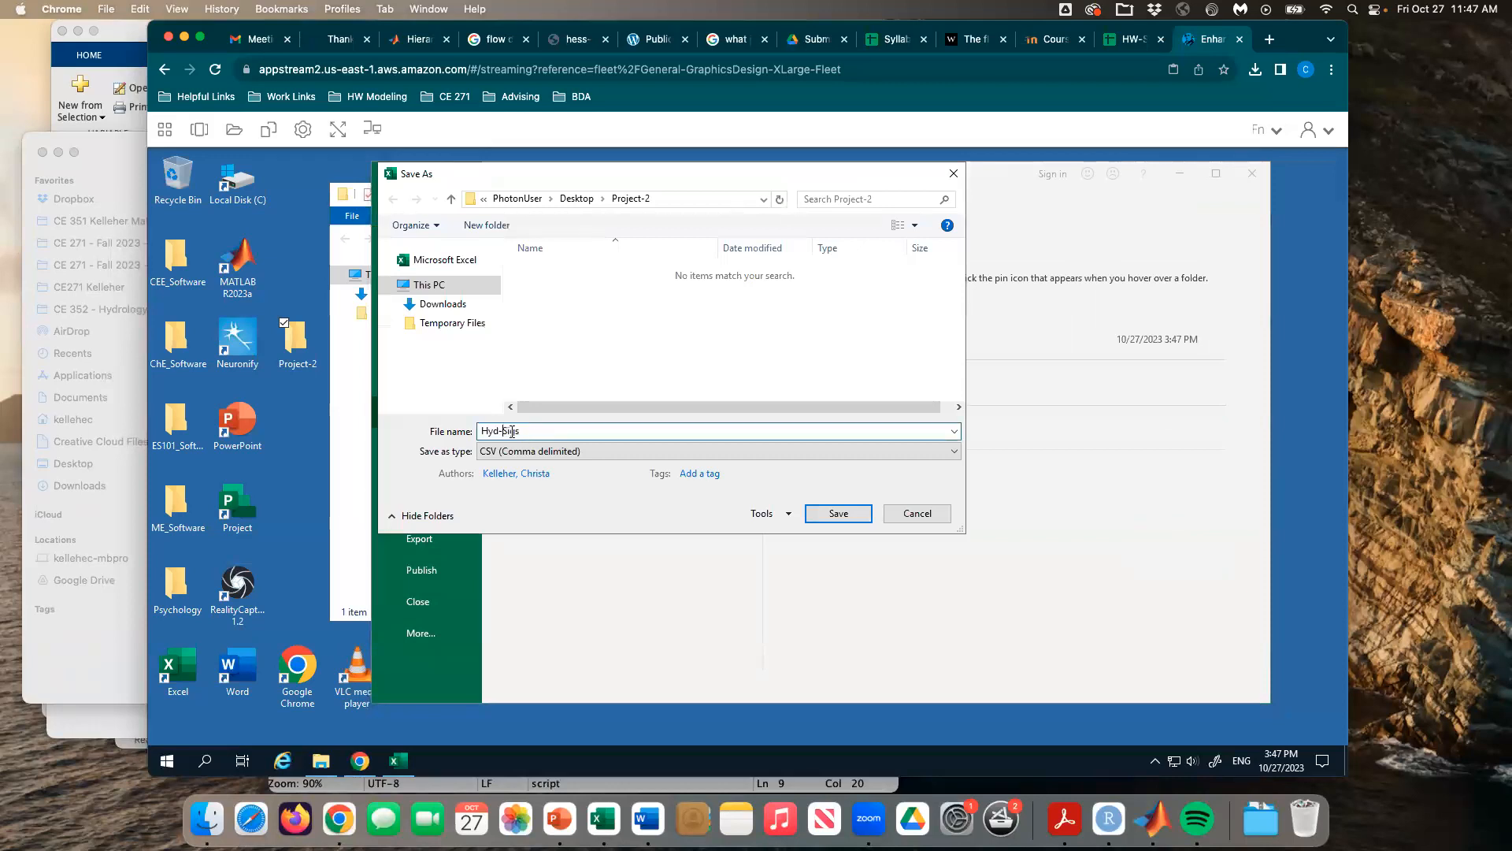
left_click(839, 515)
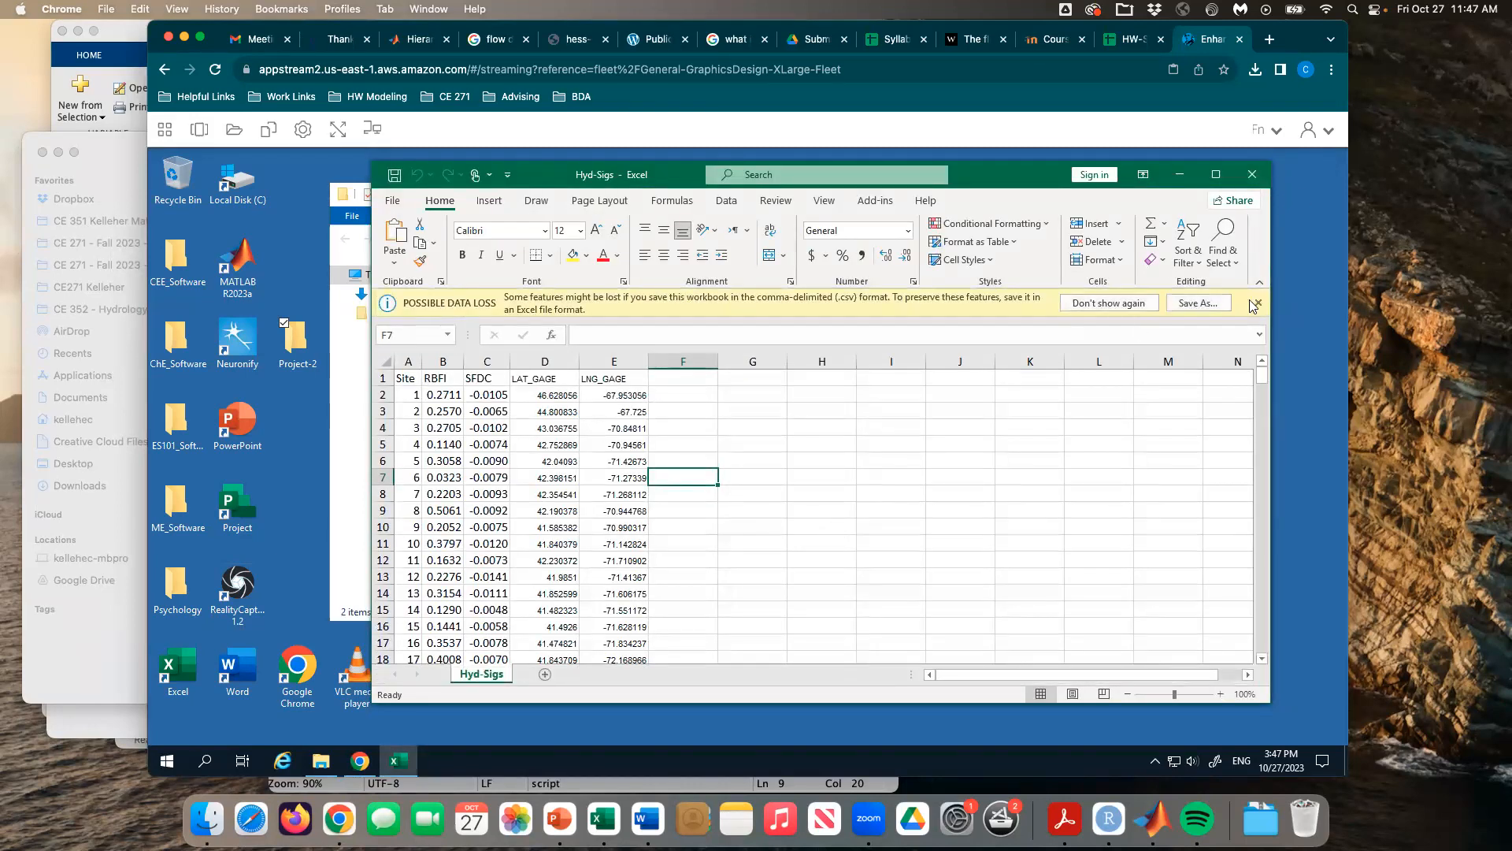
left_click(1257, 302)
left_click(1252, 174)
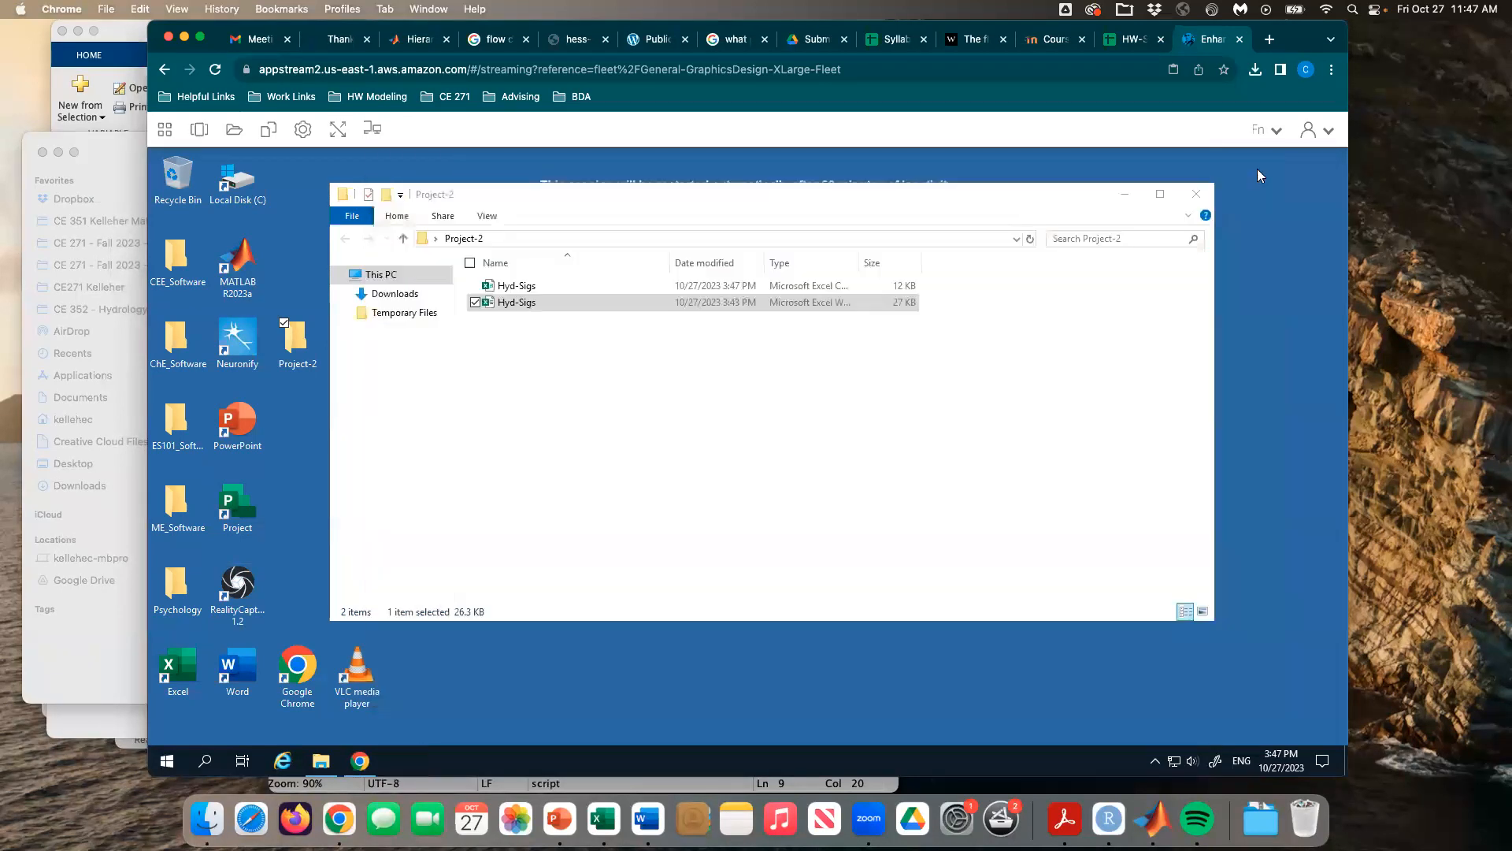
Step: Launch ArcMap 10.8 from the CEE_Software desktop folder with a new Blank Map and maximize its window
left_click(710, 481)
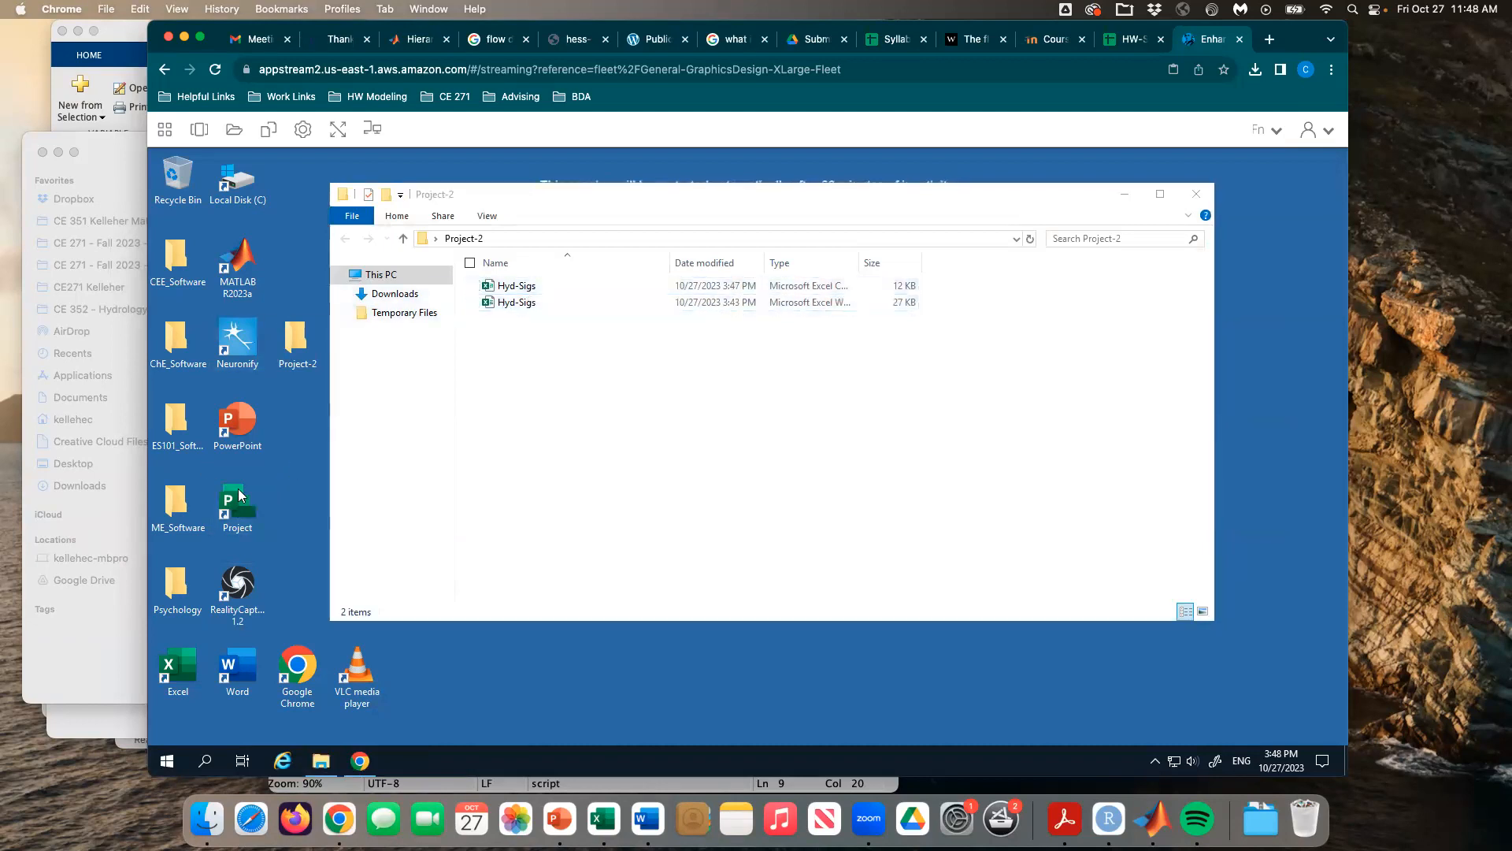
double_click(168, 272)
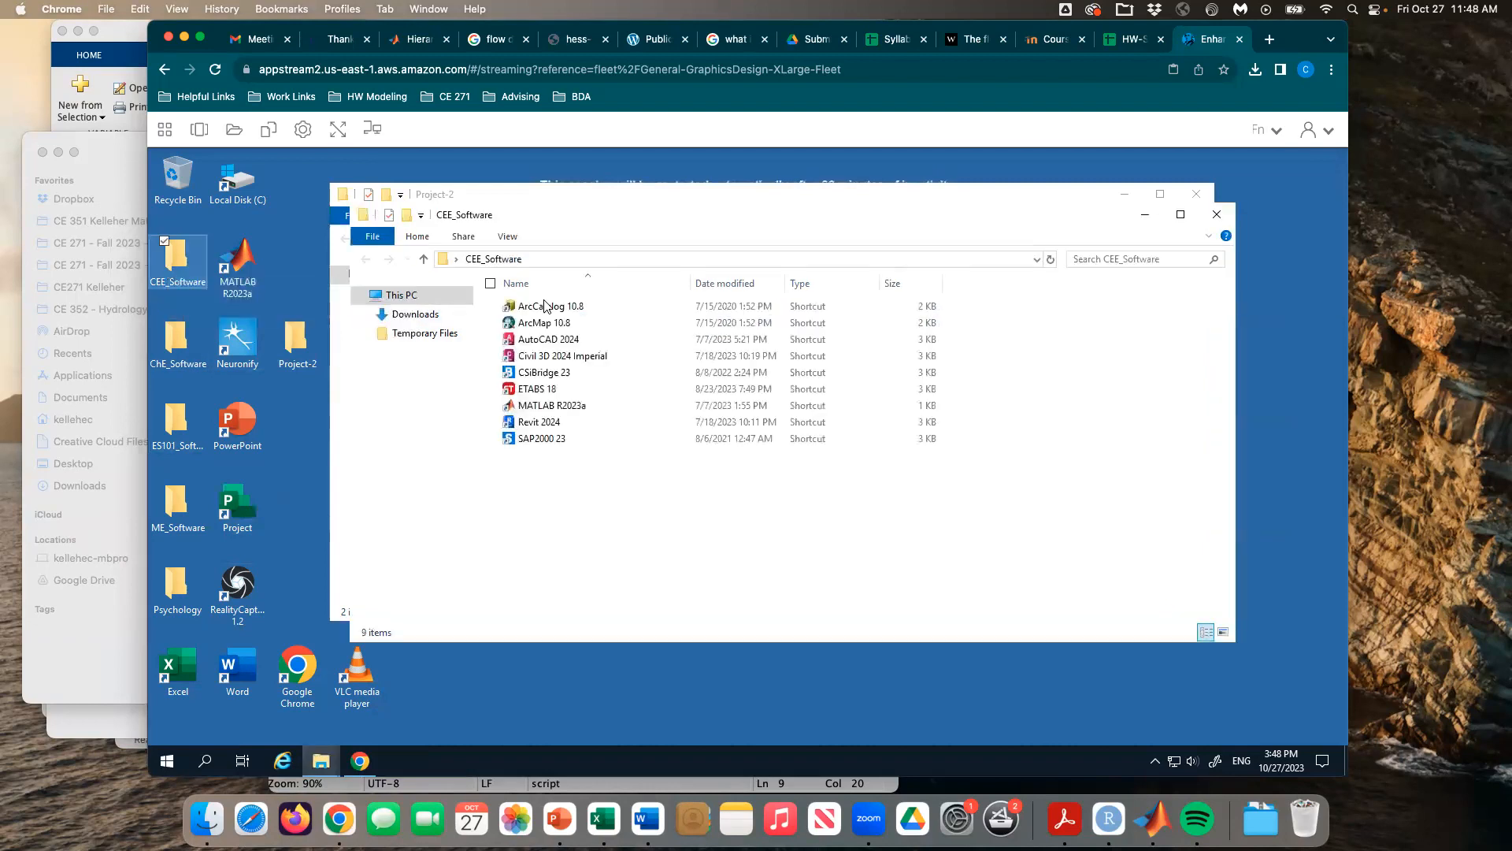
double_click(593, 322)
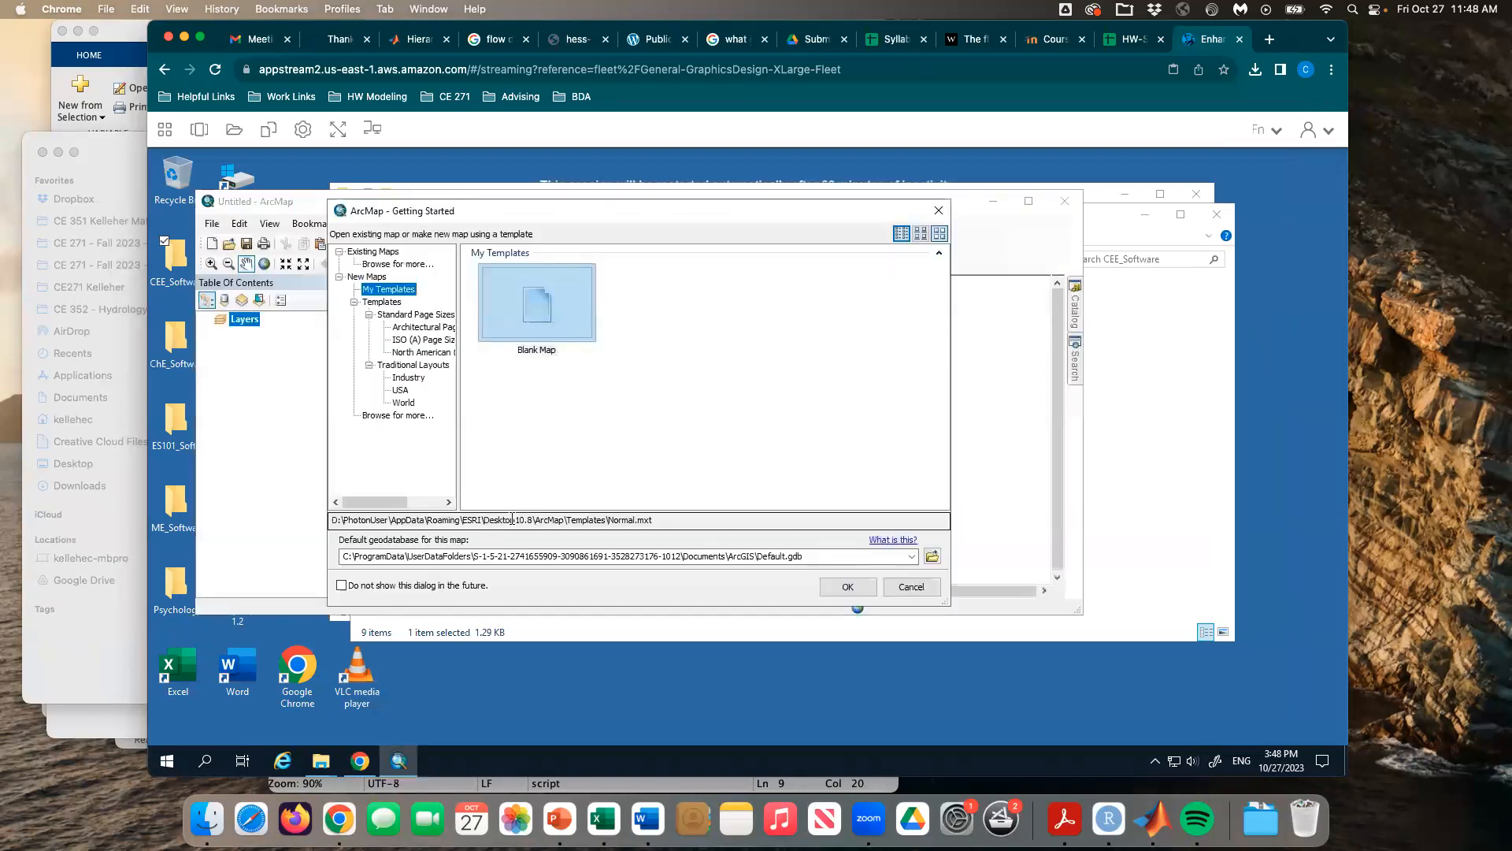
double_click(567, 293)
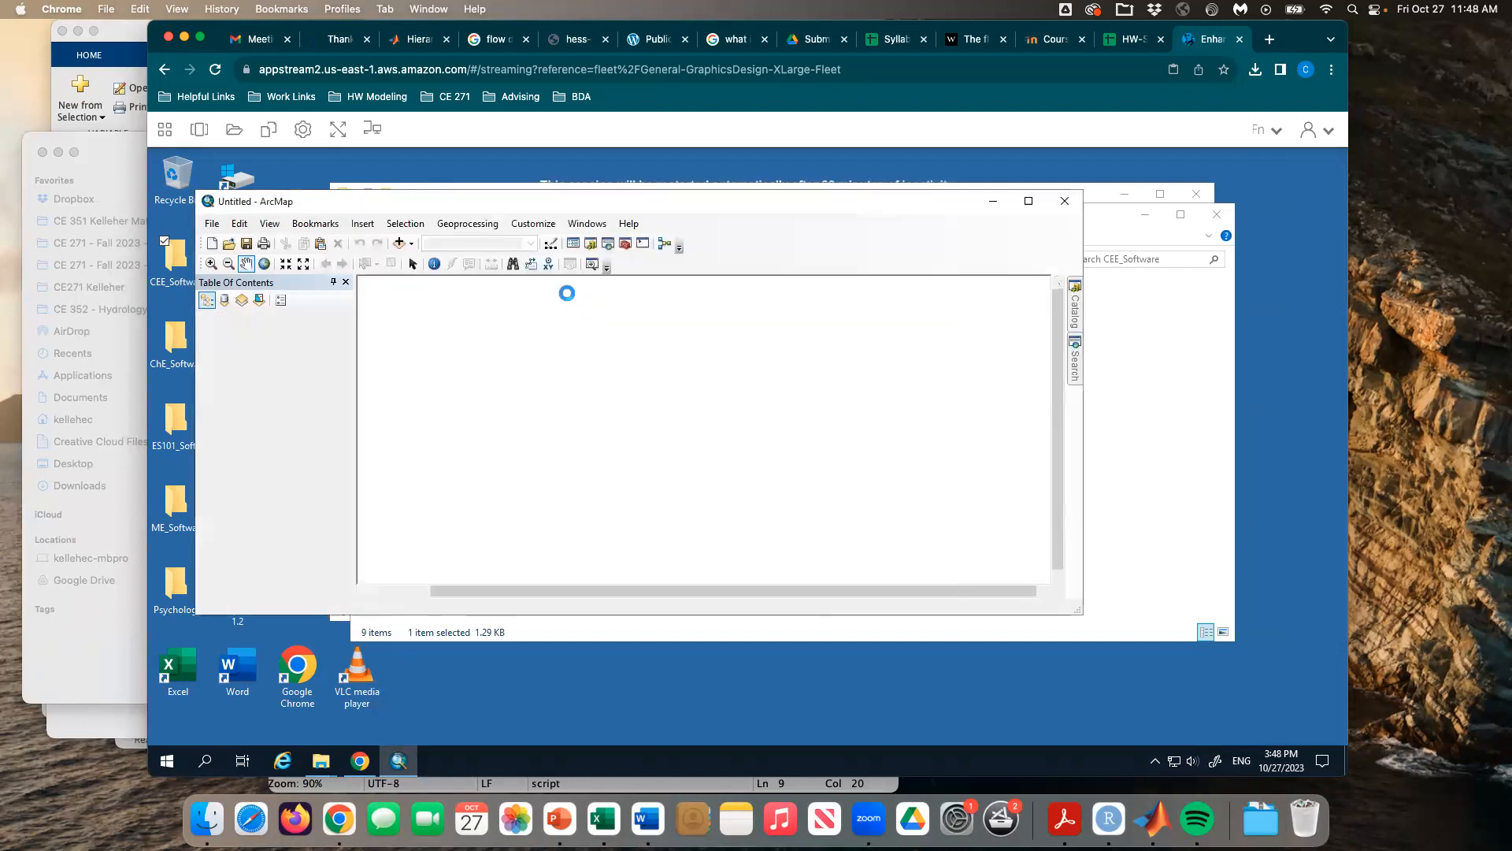
left_click(1029, 203)
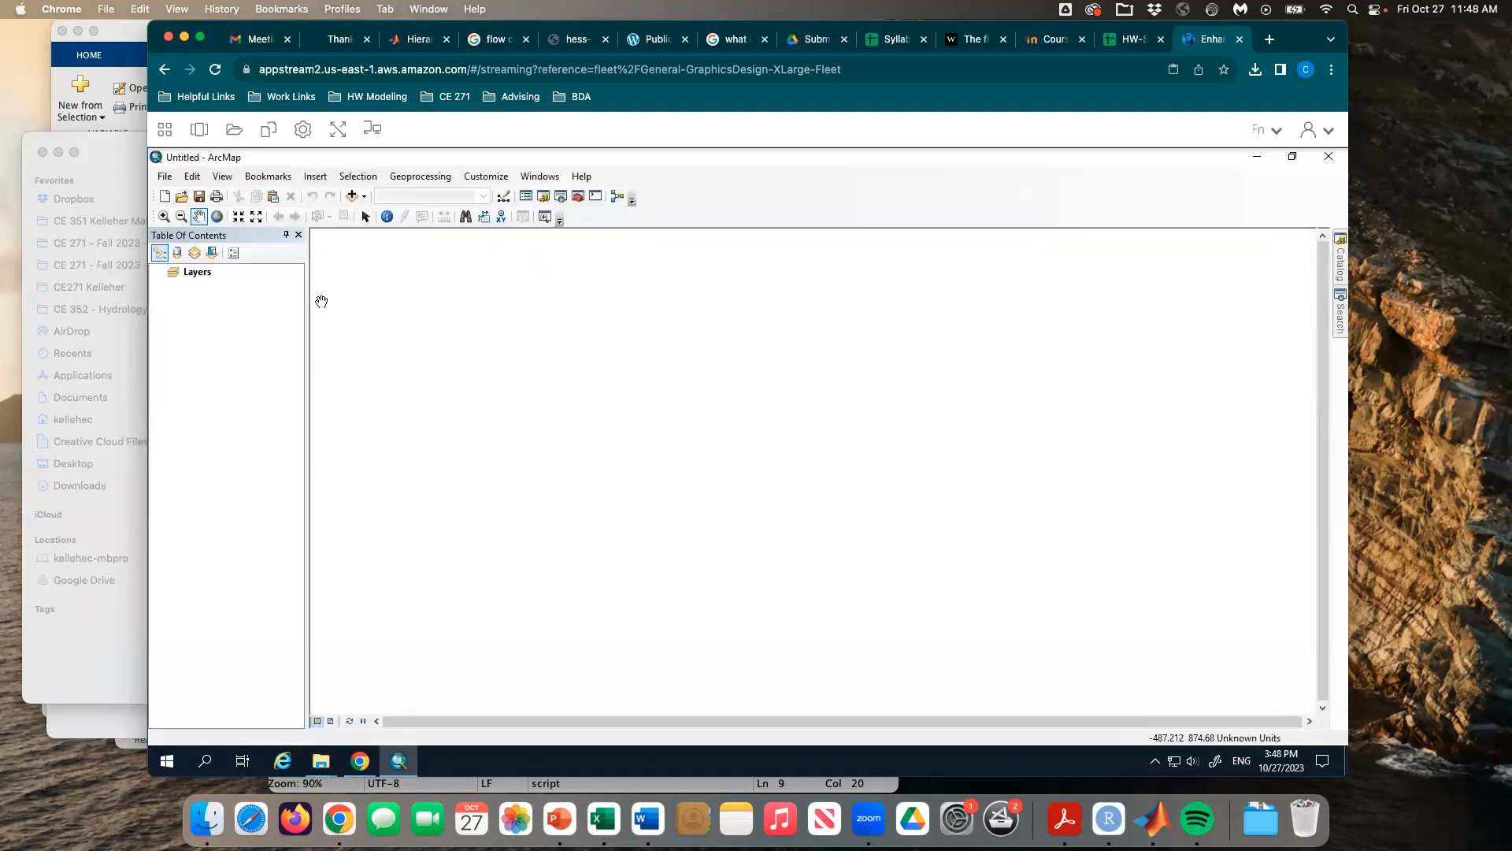
left_click(367, 197)
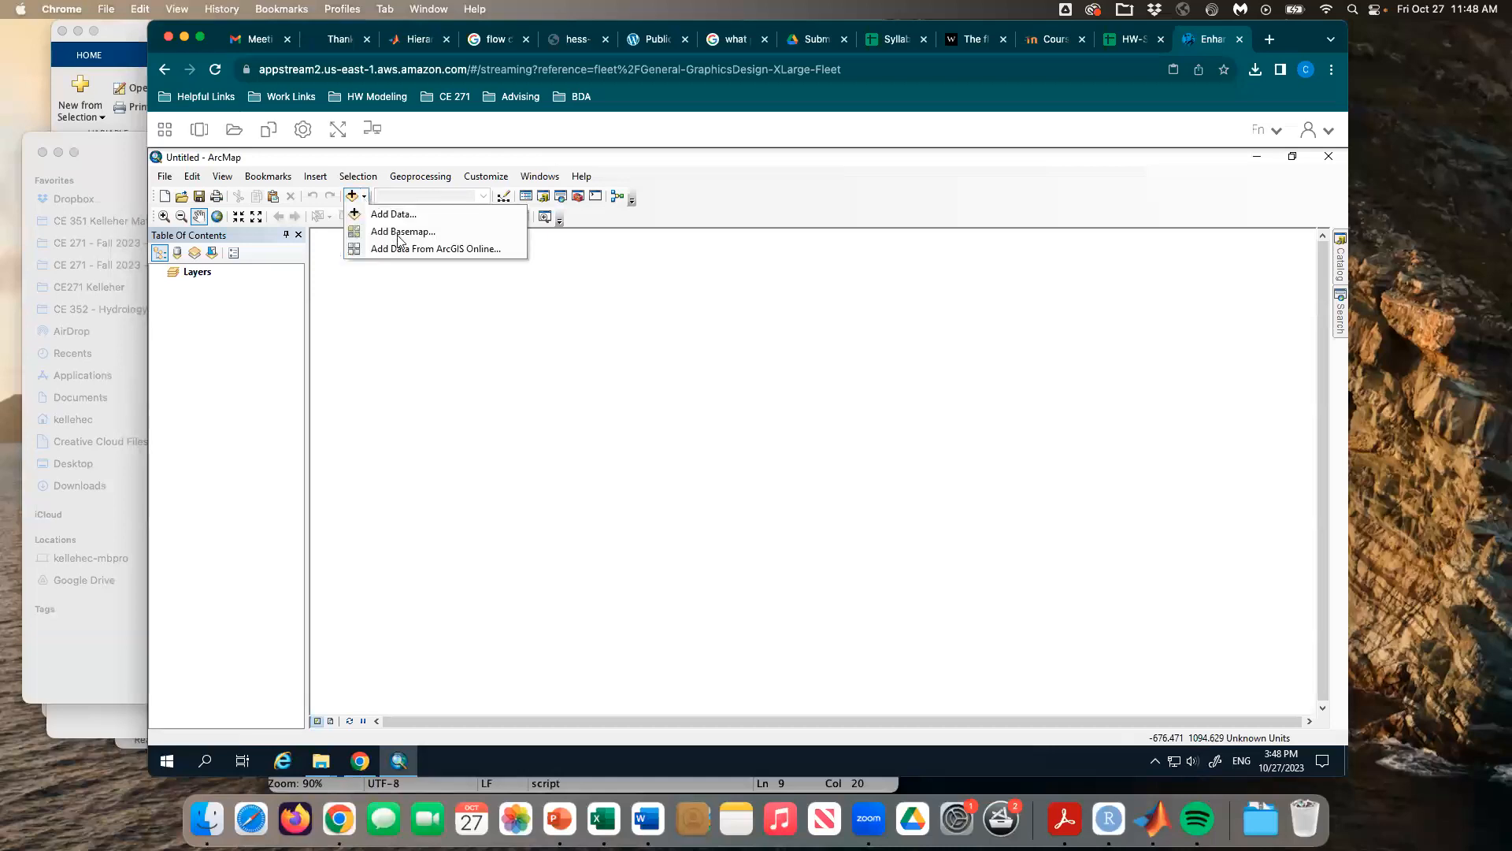
left_click(379, 159)
left_click(364, 201)
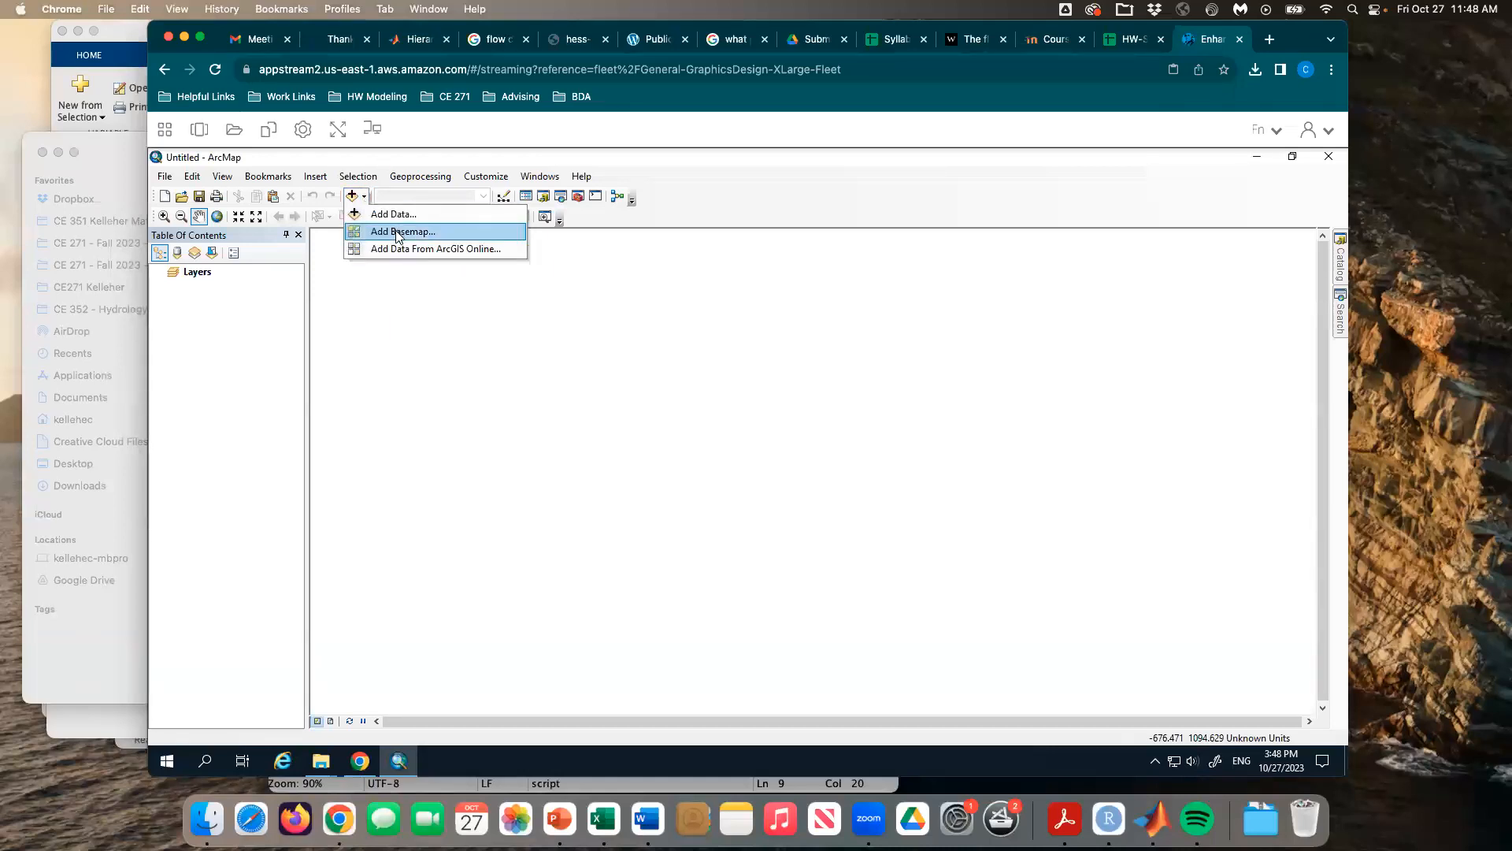
left_click(396, 228)
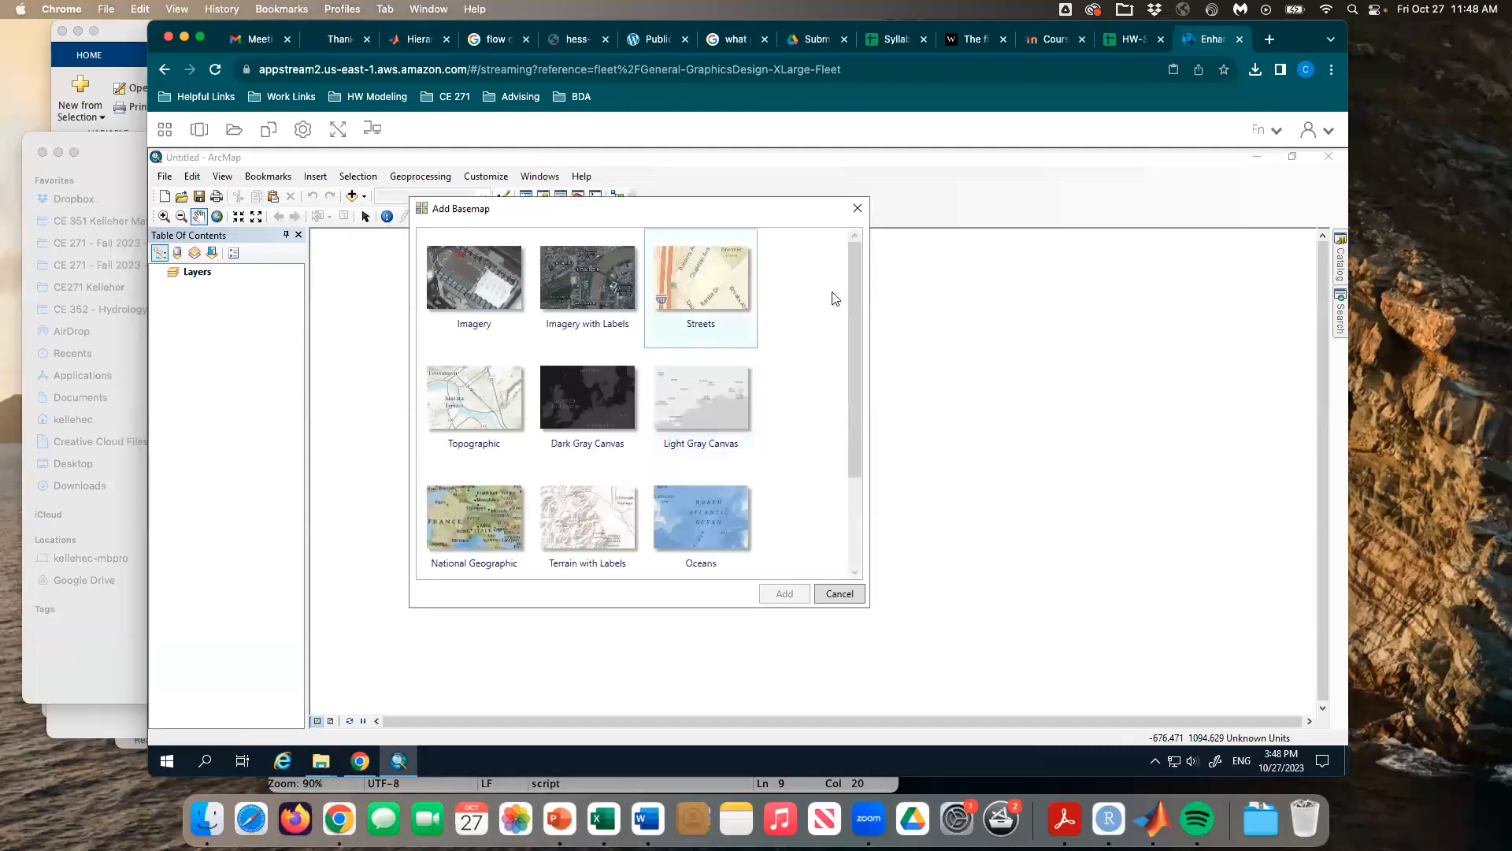
left_click(857, 208)
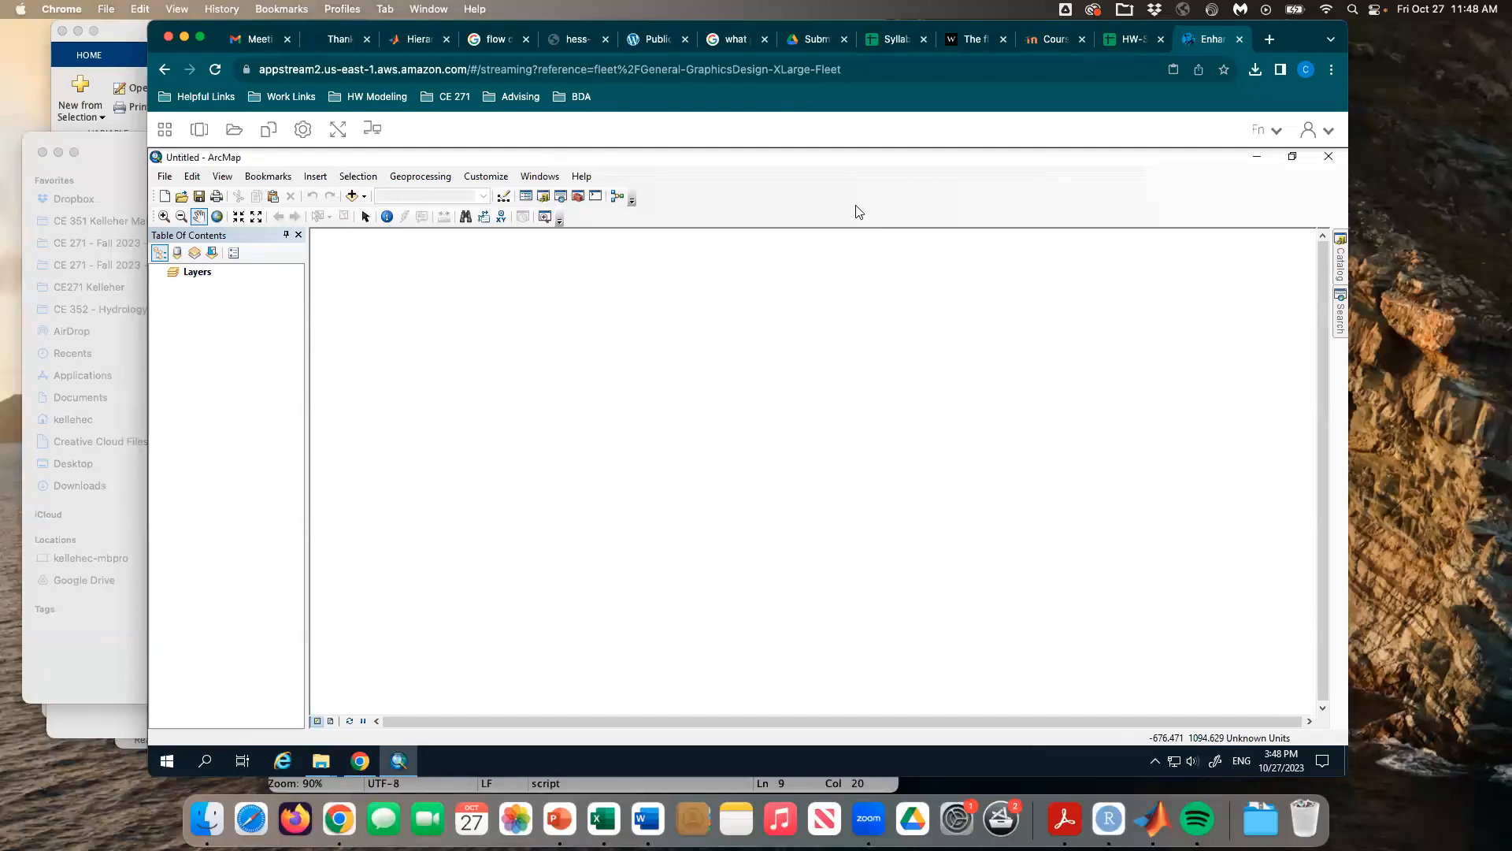
Step: Add the Light Gray Canvas basemap to the map and decline hardware acceleration
left_click(364, 201)
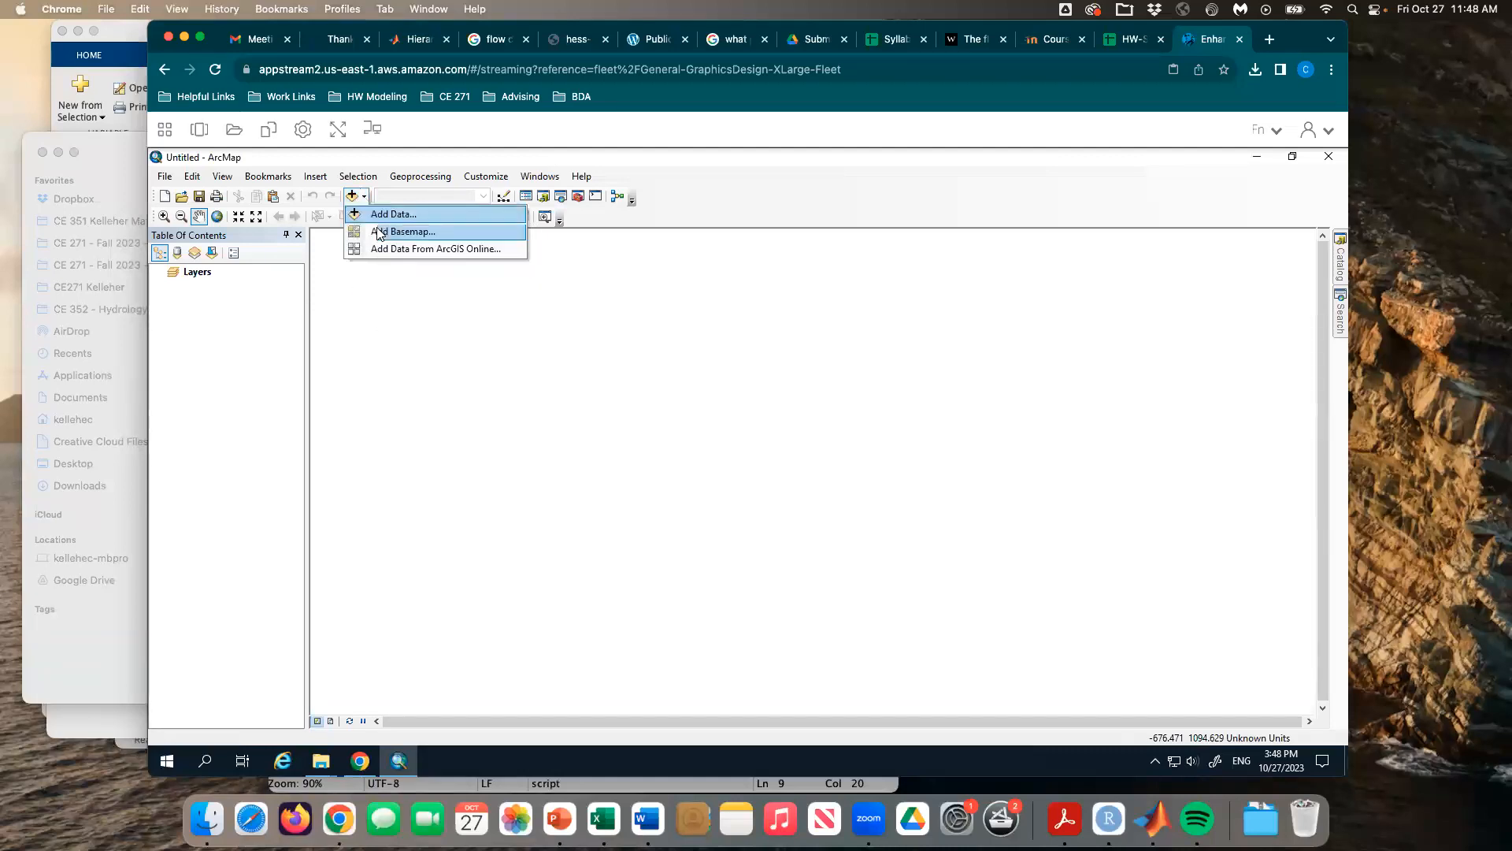
left_click(375, 228)
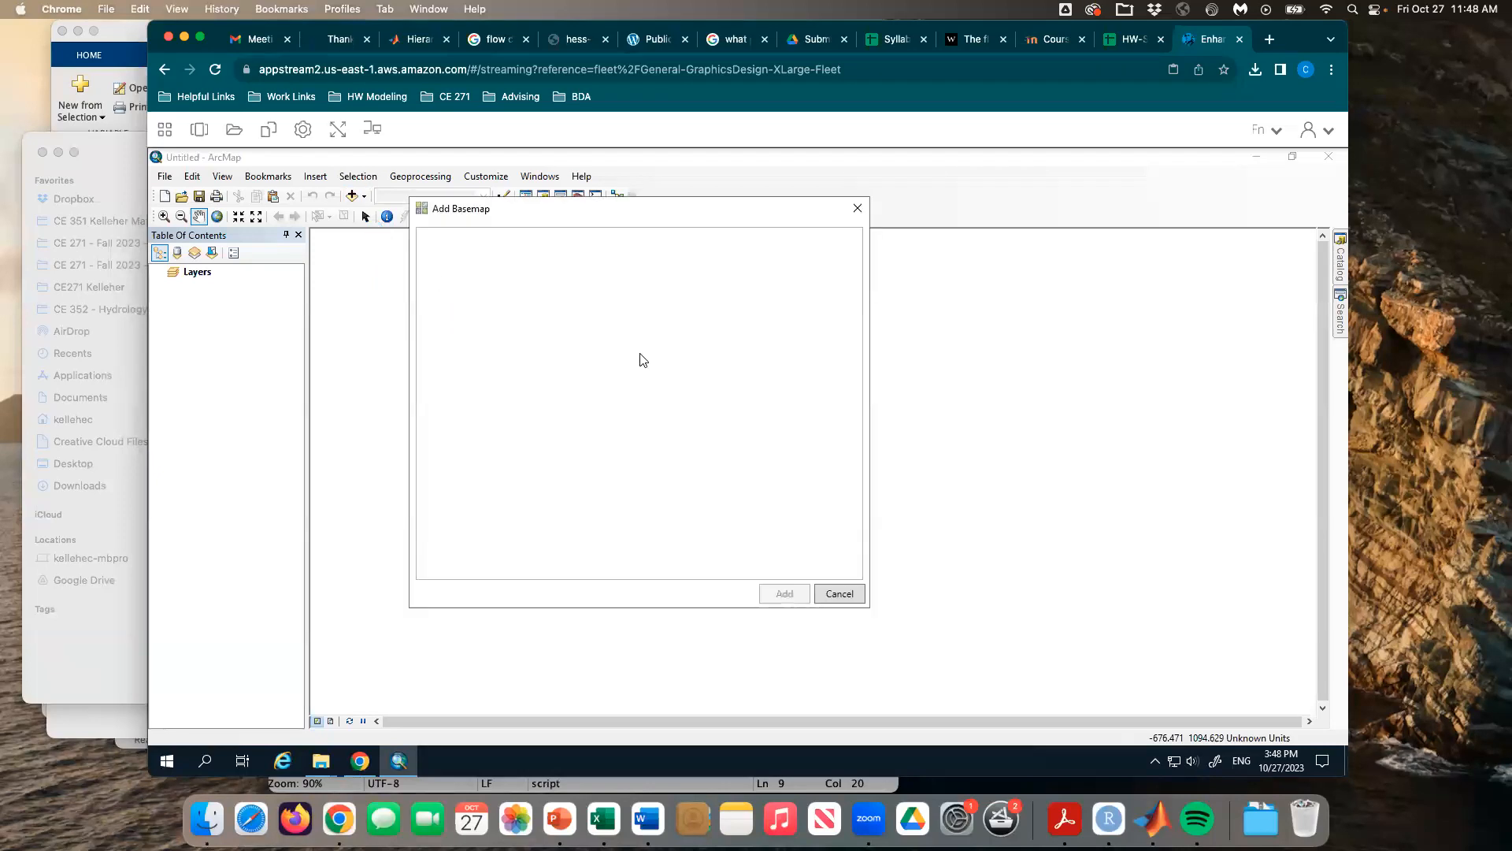
left_click_drag(857, 315, 857, 452)
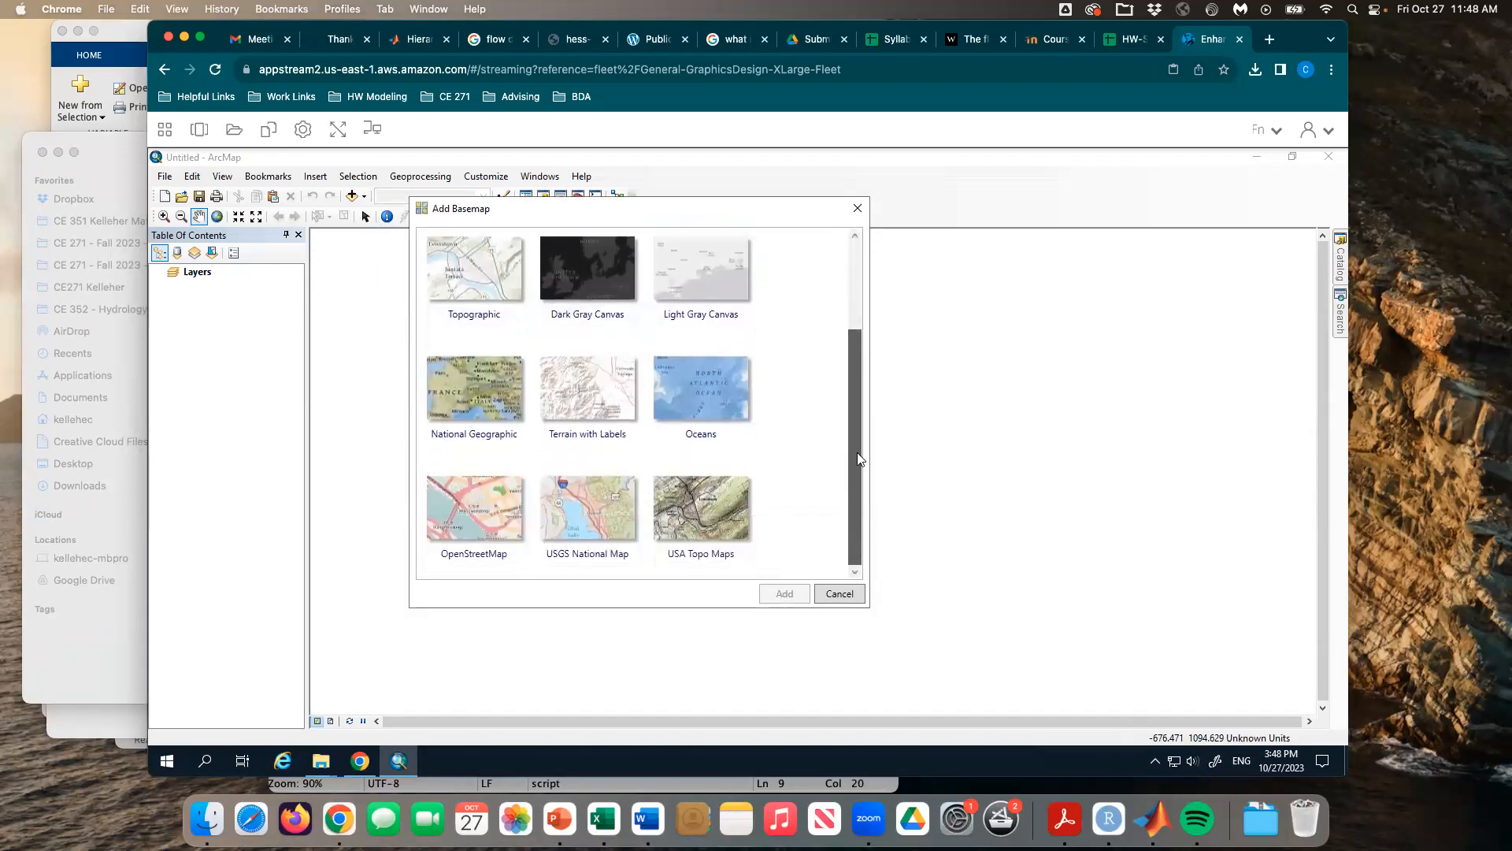
left_click(857, 304)
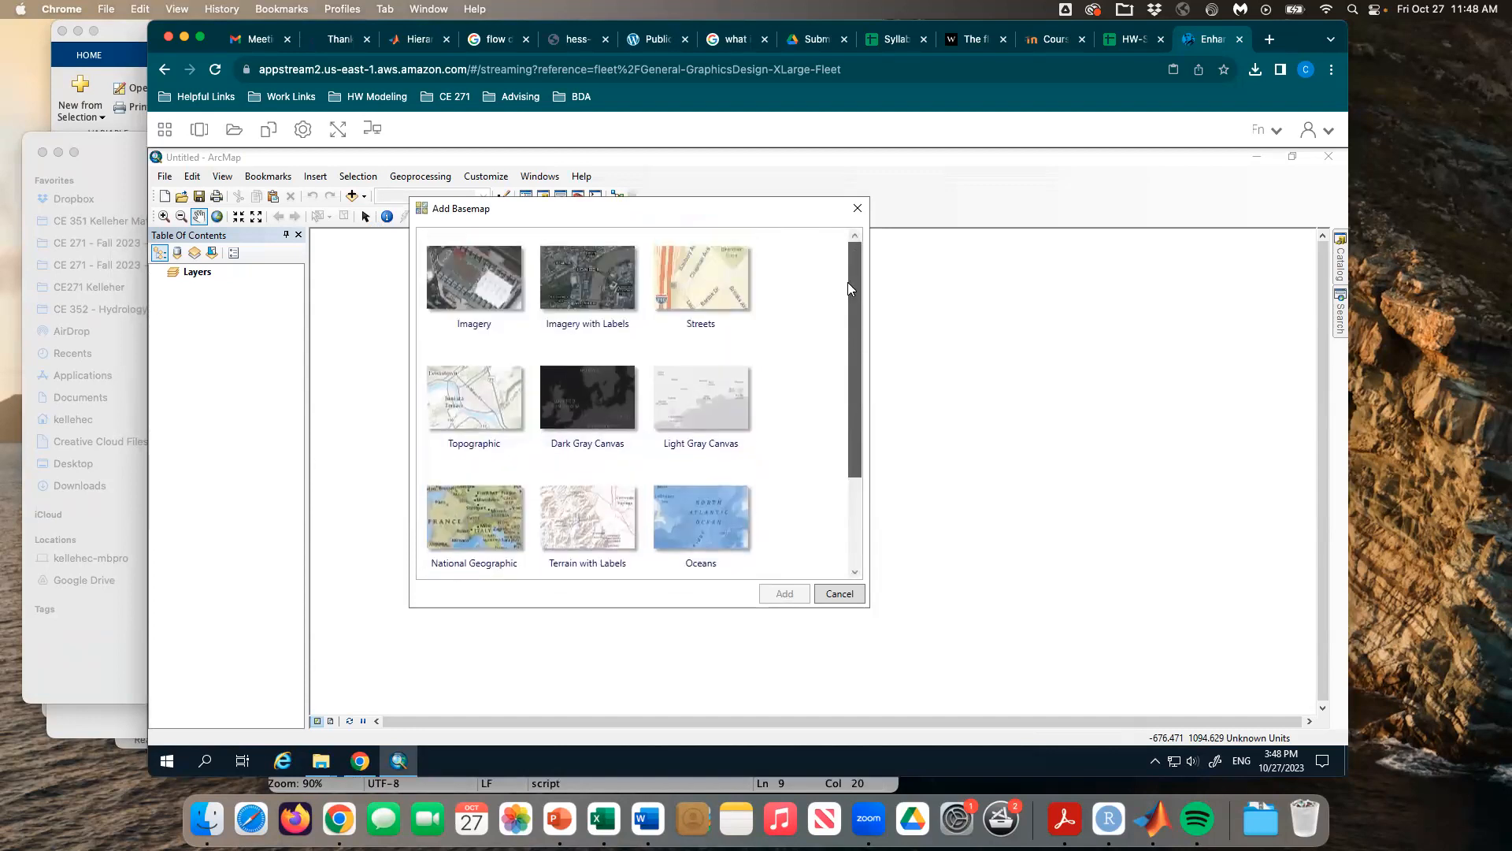
left_click(698, 407)
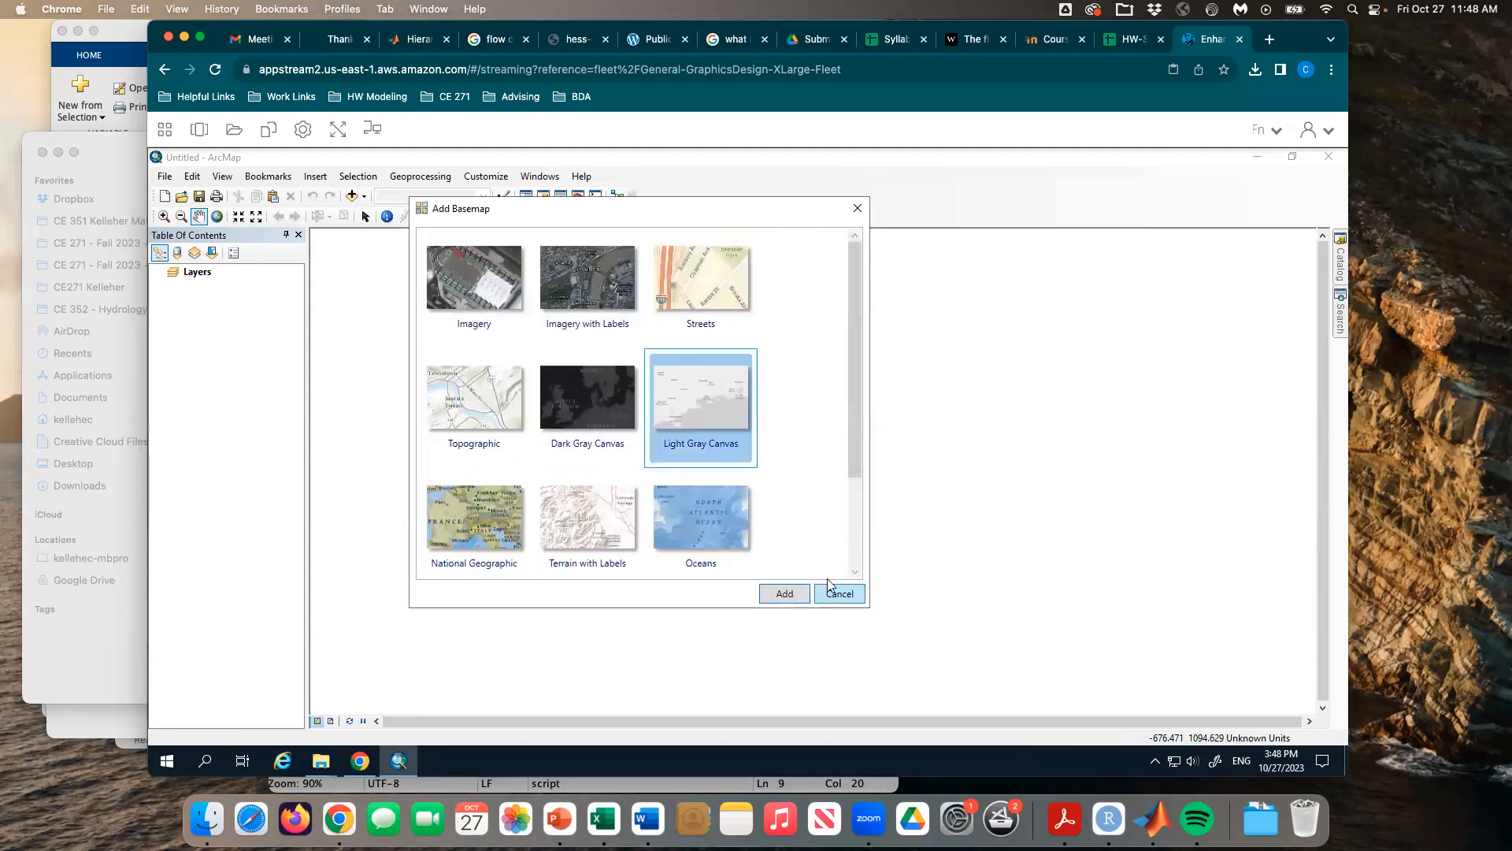
left_click(780, 593)
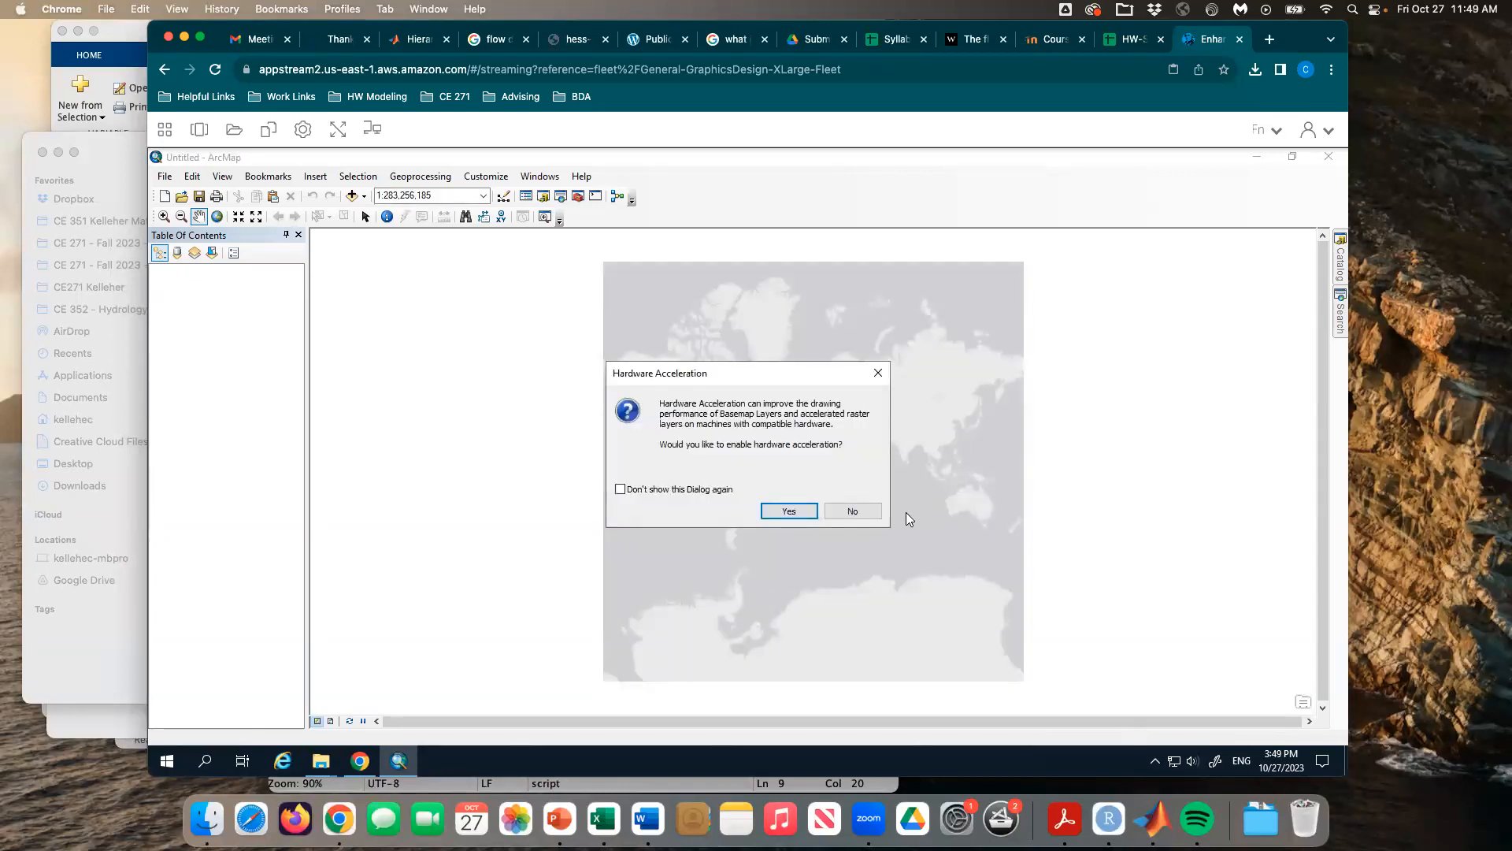
left_click(842, 510)
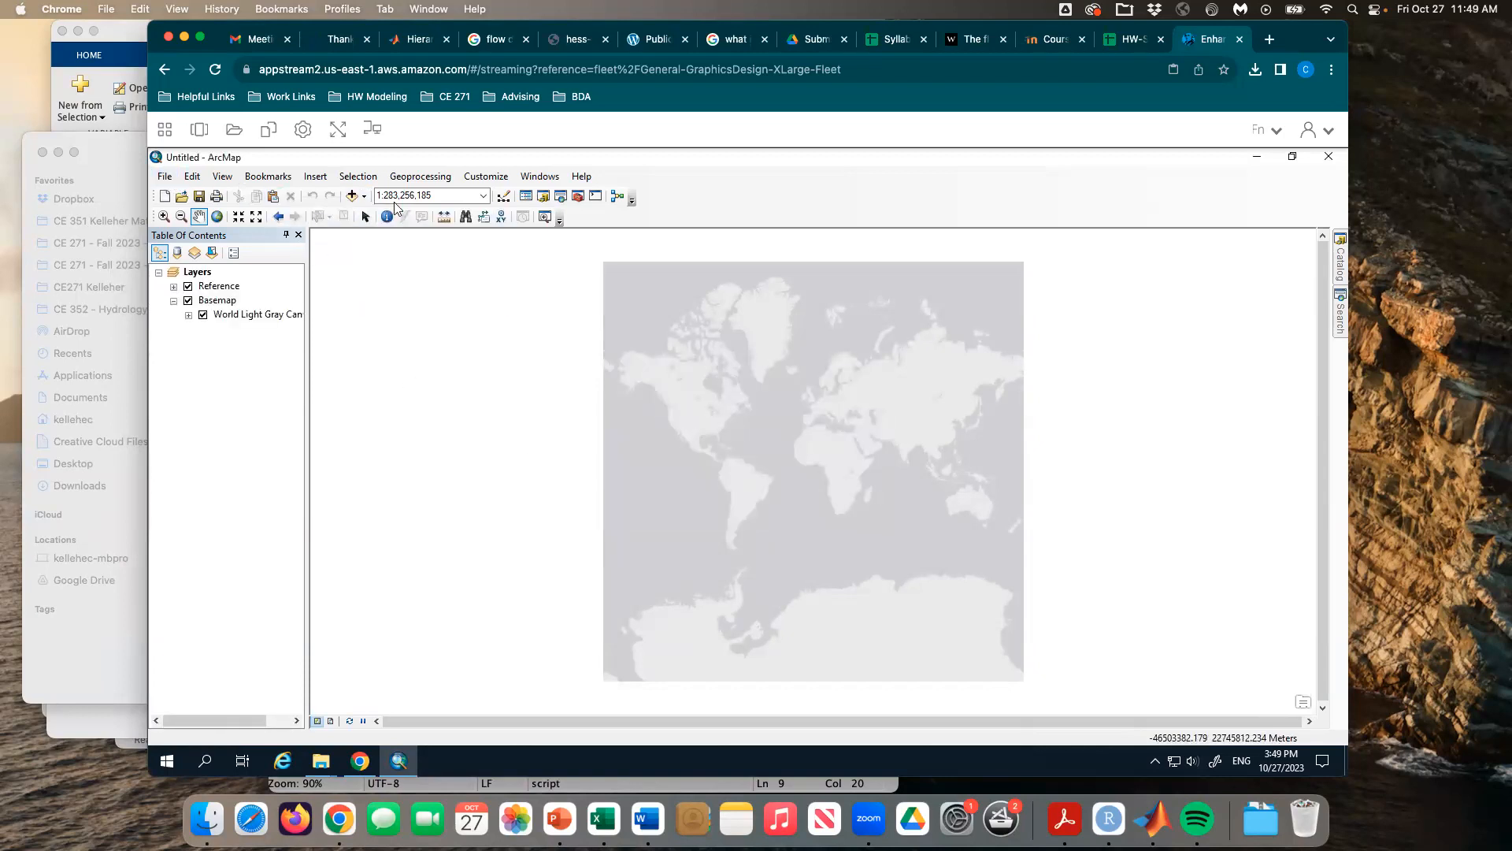
left_click(352, 196)
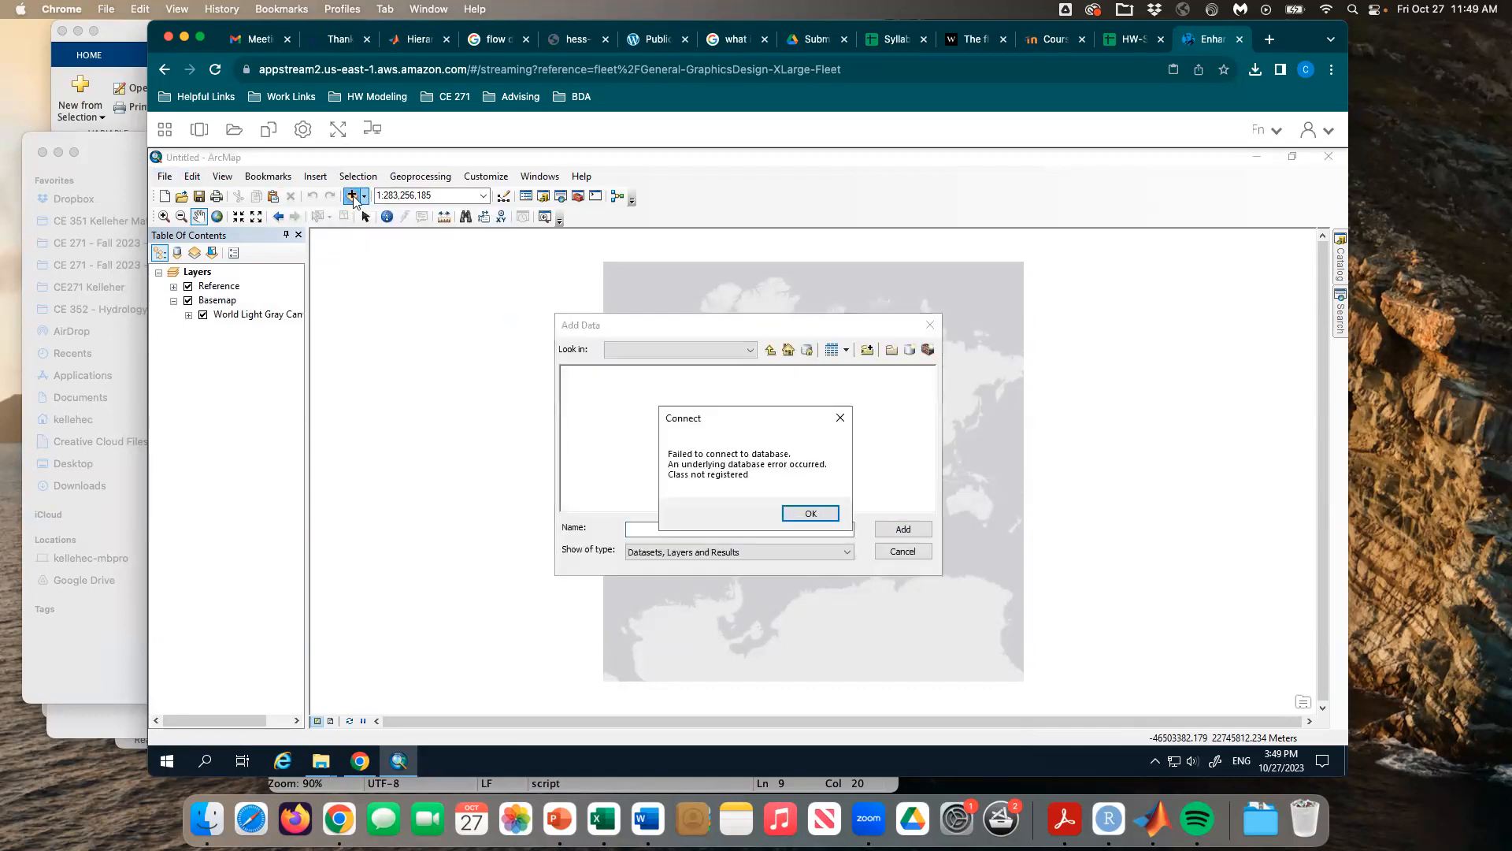
left_click(812, 520)
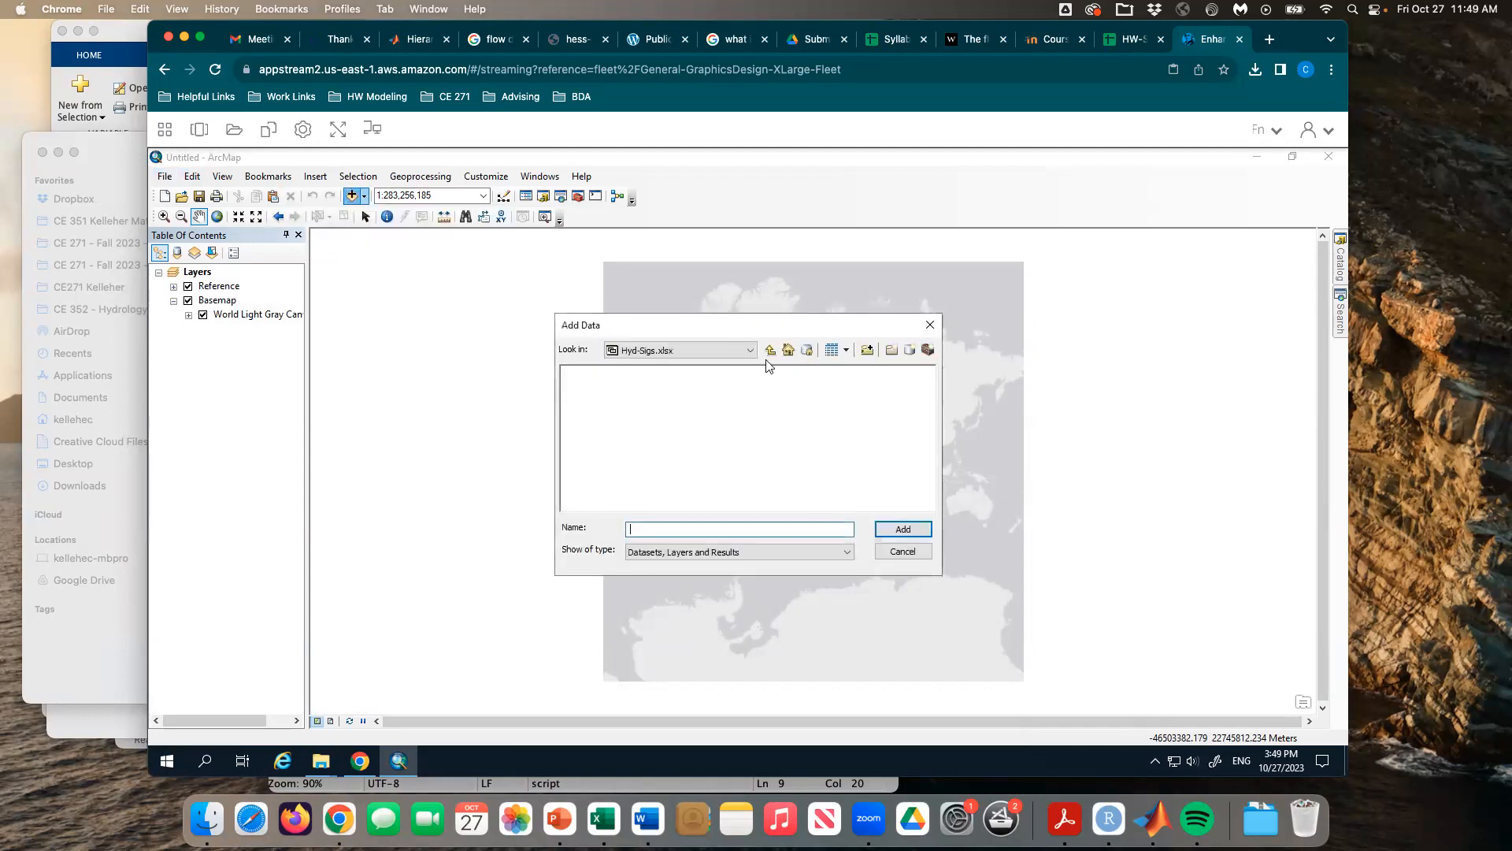
left_click(709, 352)
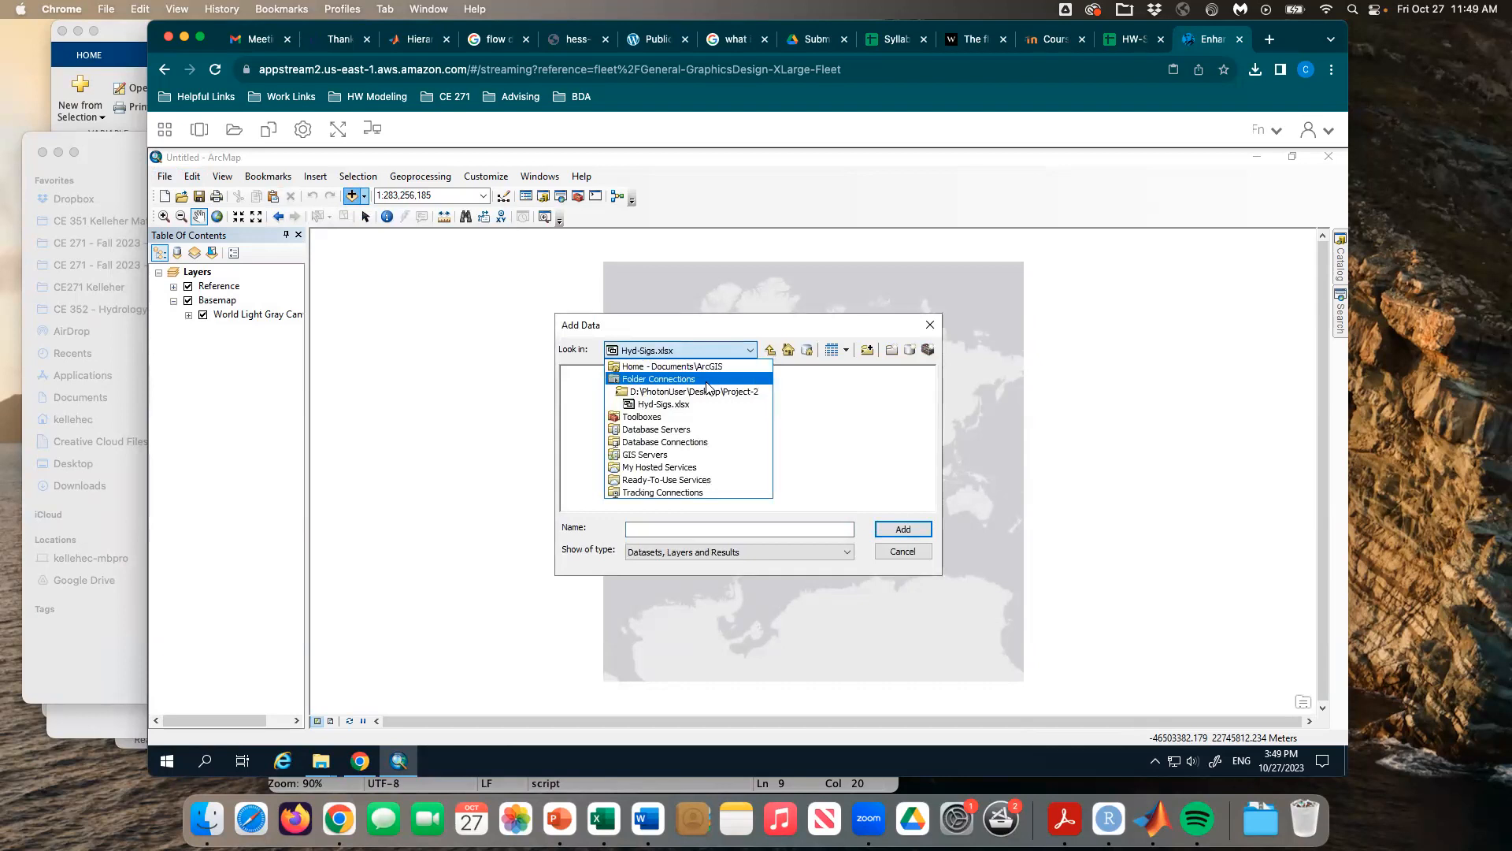
left_click(707, 391)
left_click(749, 355)
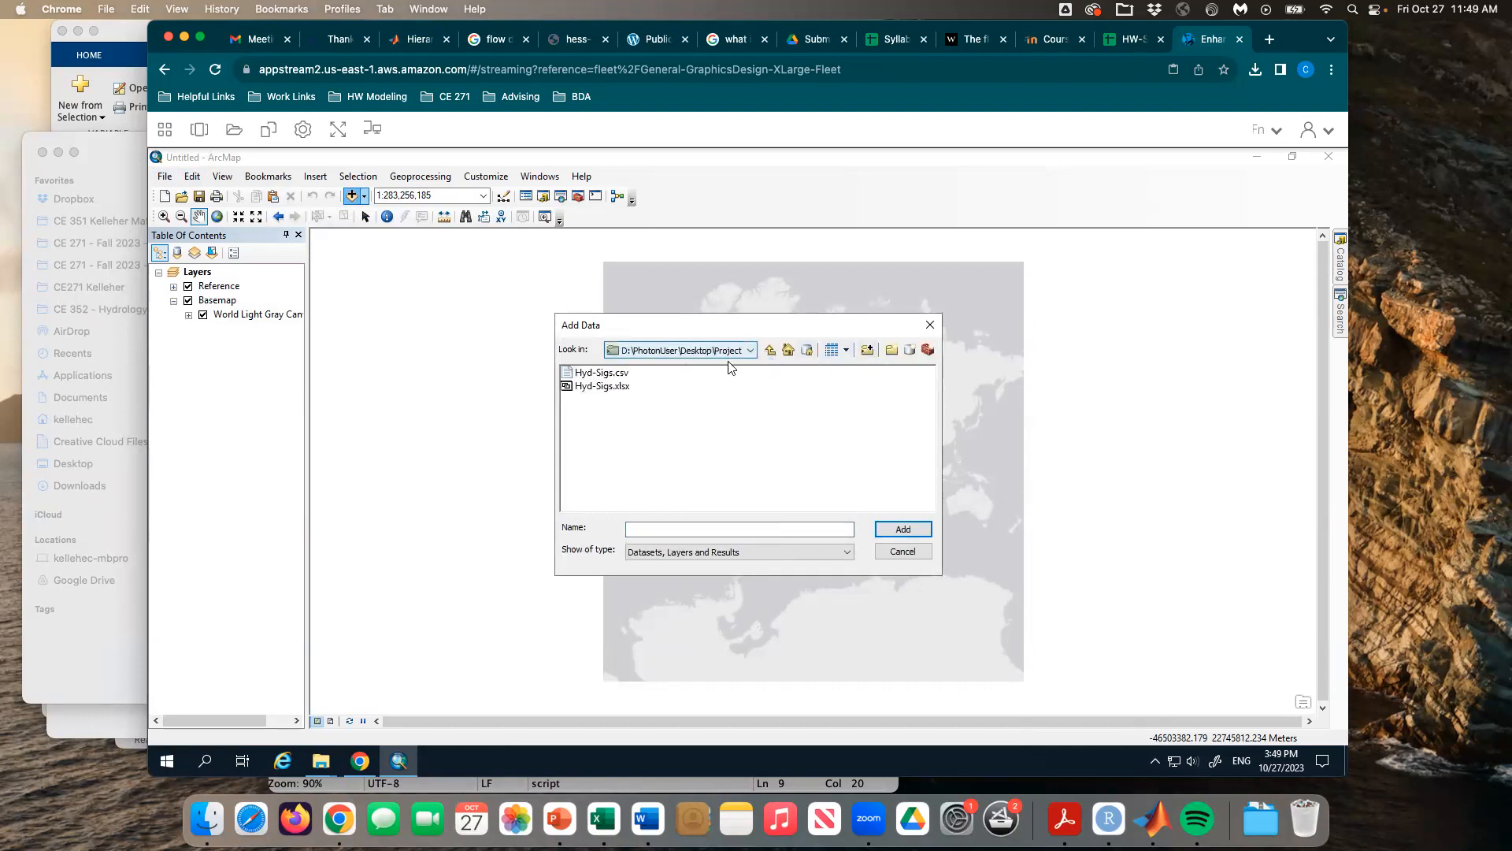
left_click(715, 380)
left_click(697, 378)
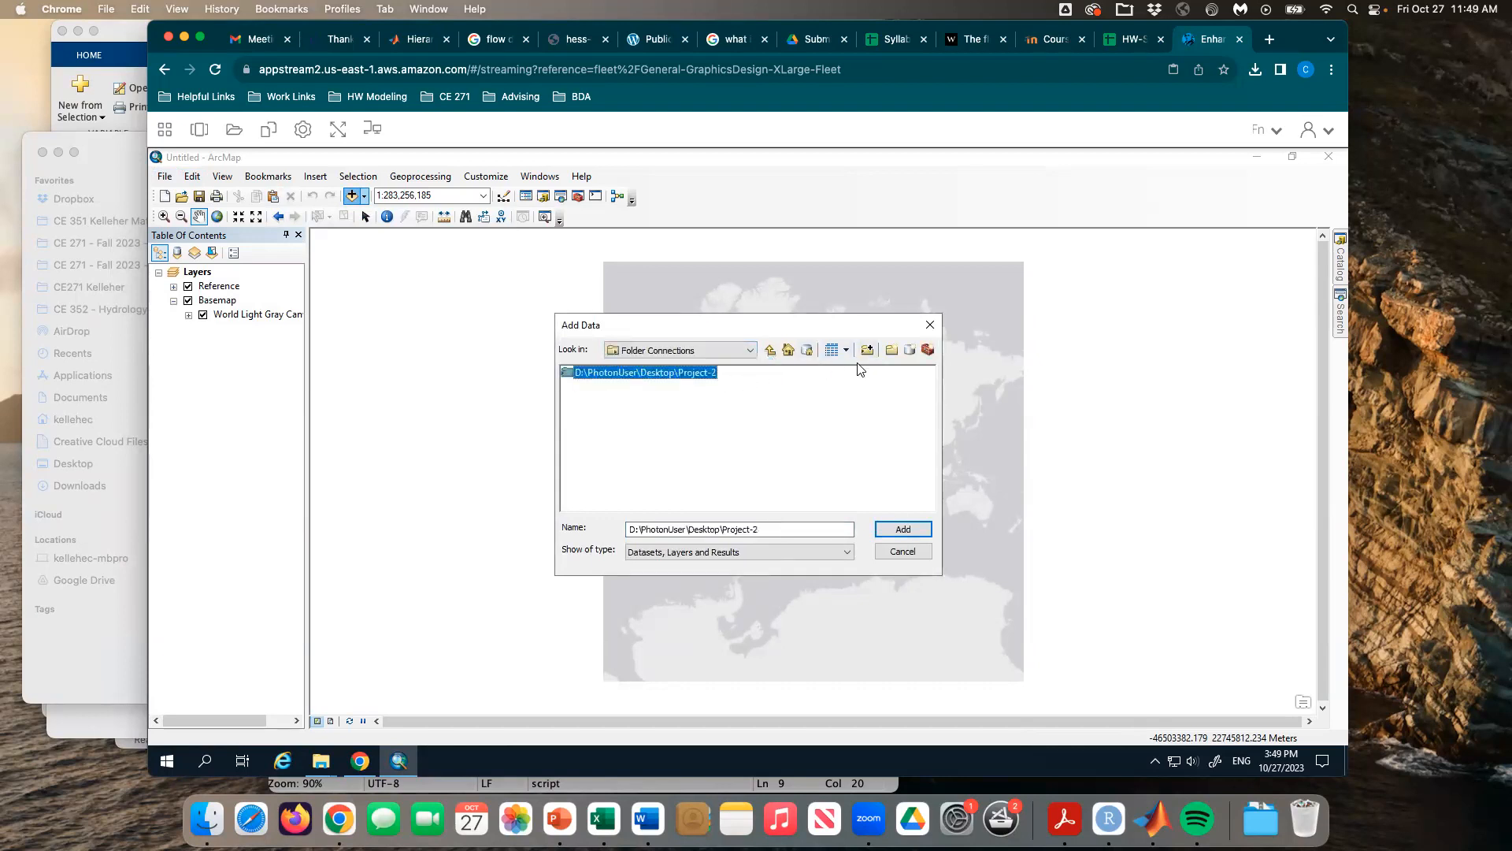
left_click(679, 350)
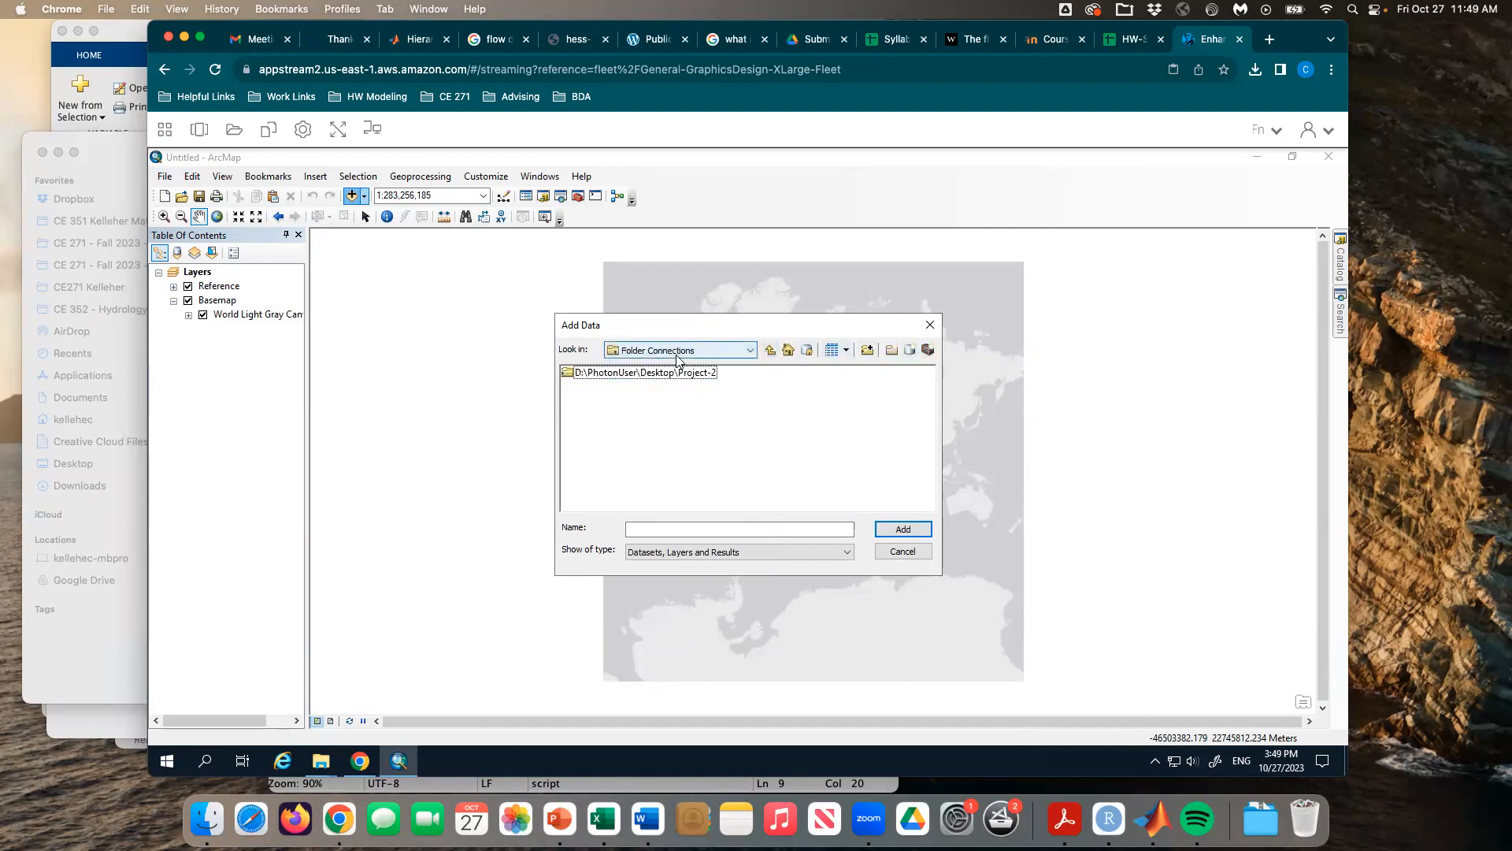
left_click(901, 554)
left_click(901, 554)
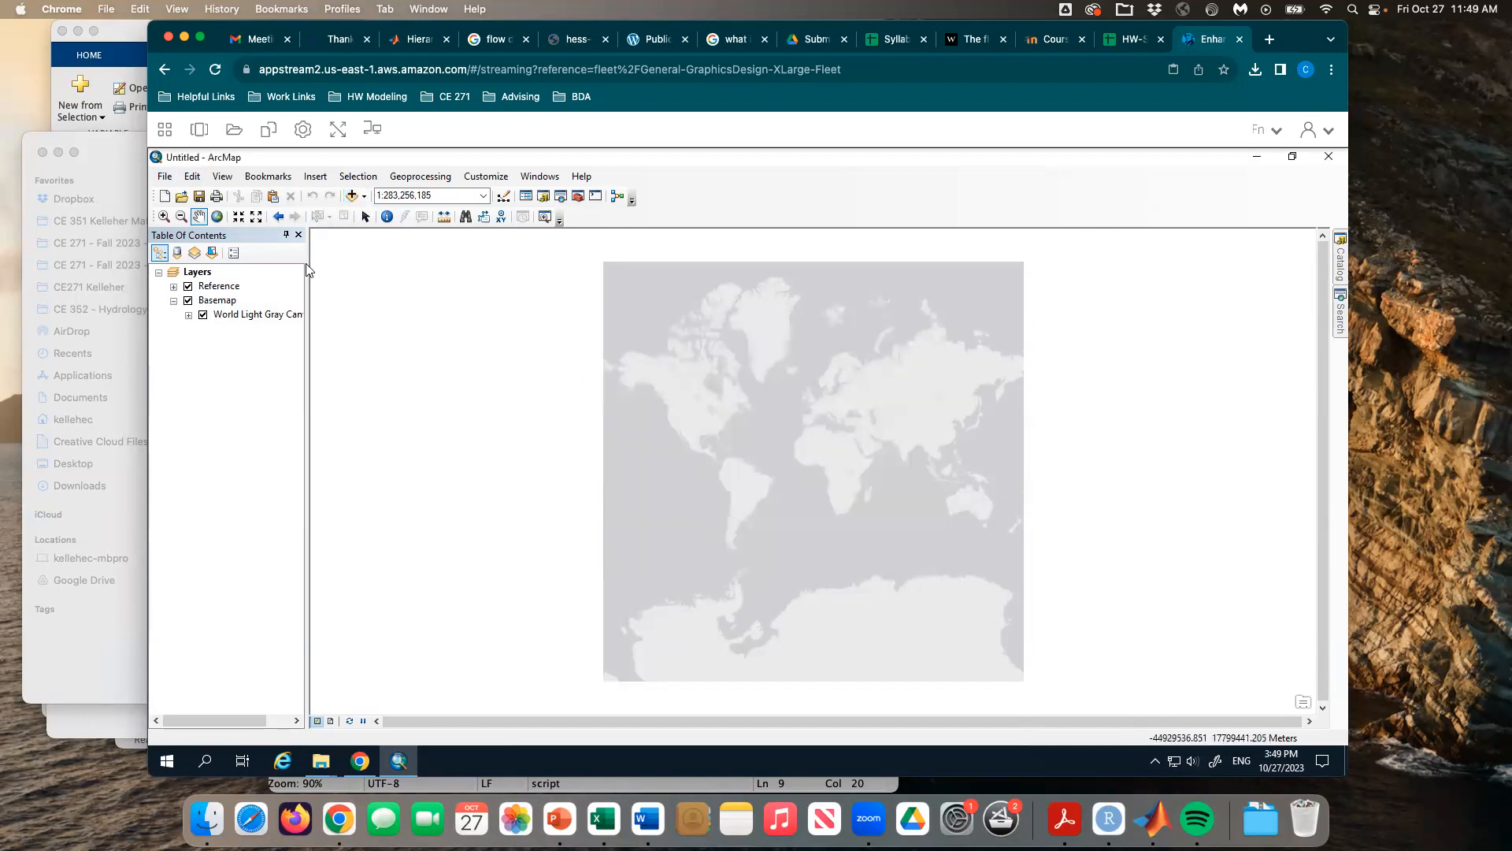
Step: Start adding data and connect to the Project-2 folder on the remote desktop
left_click(352, 197)
left_click(749, 351)
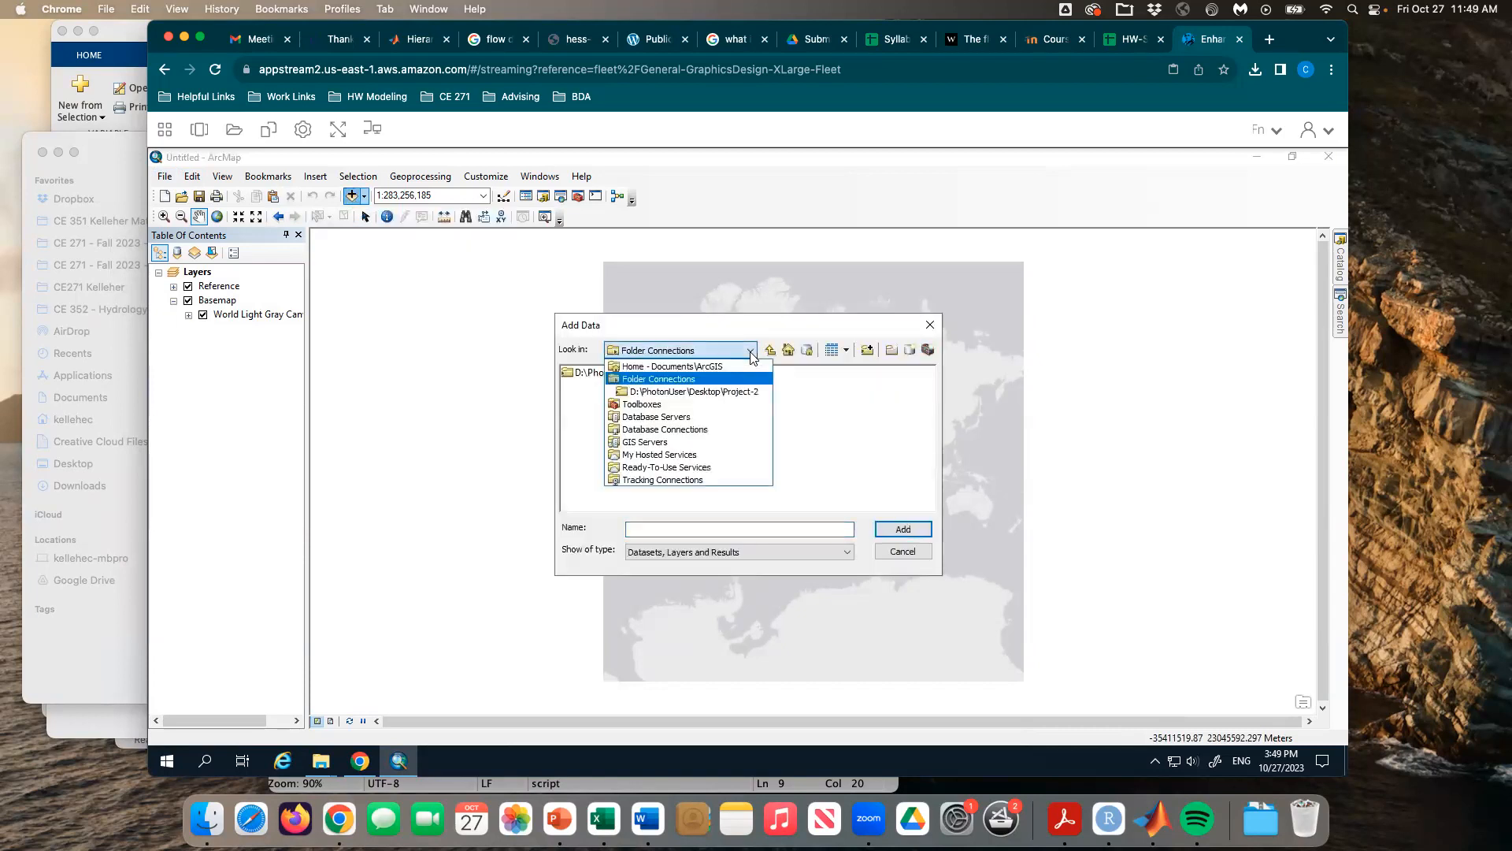
left_click(752, 350)
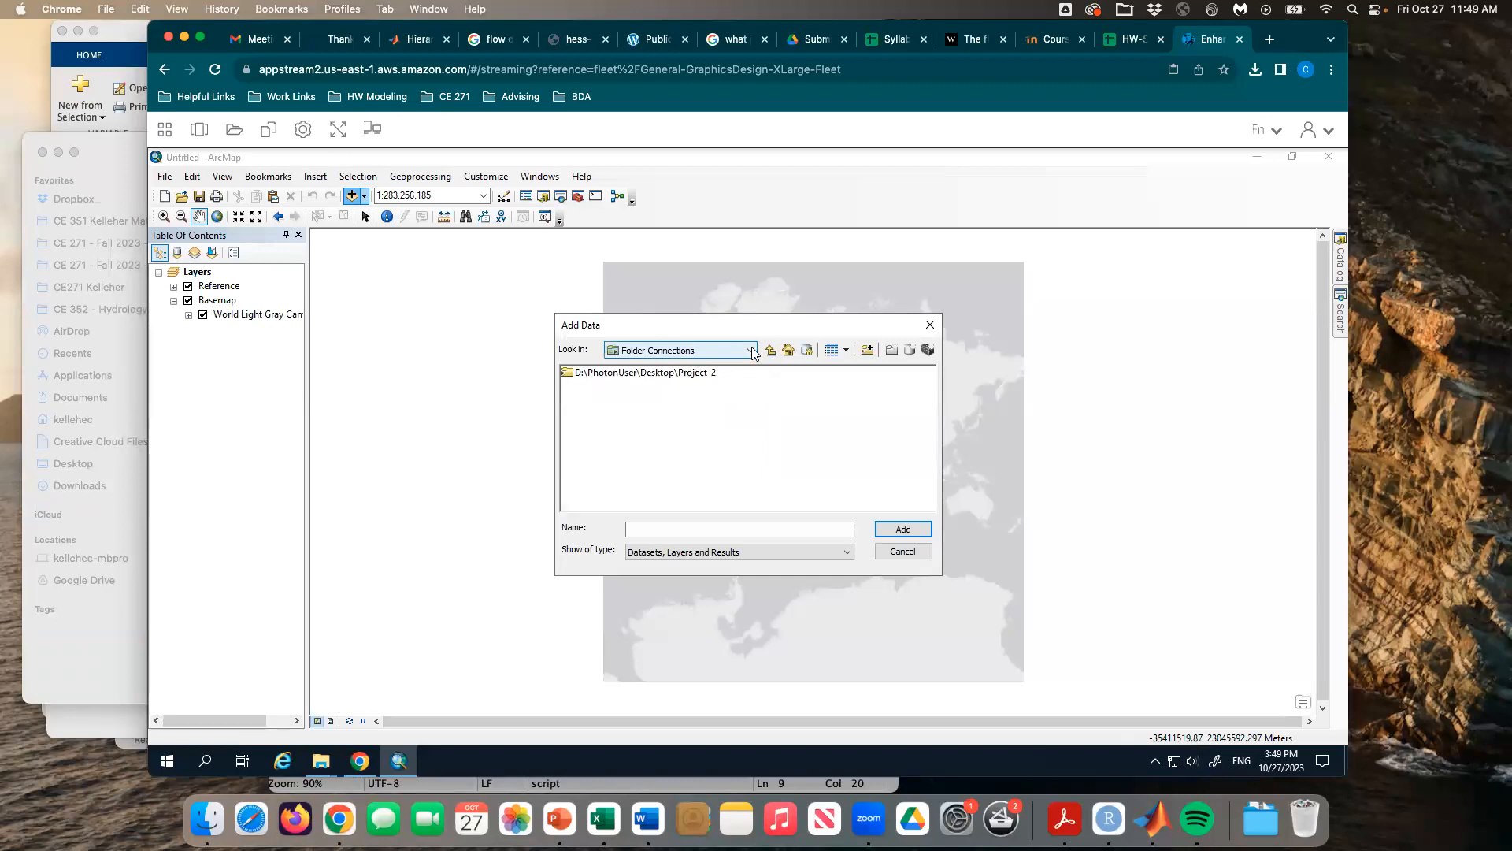
left_click(869, 350)
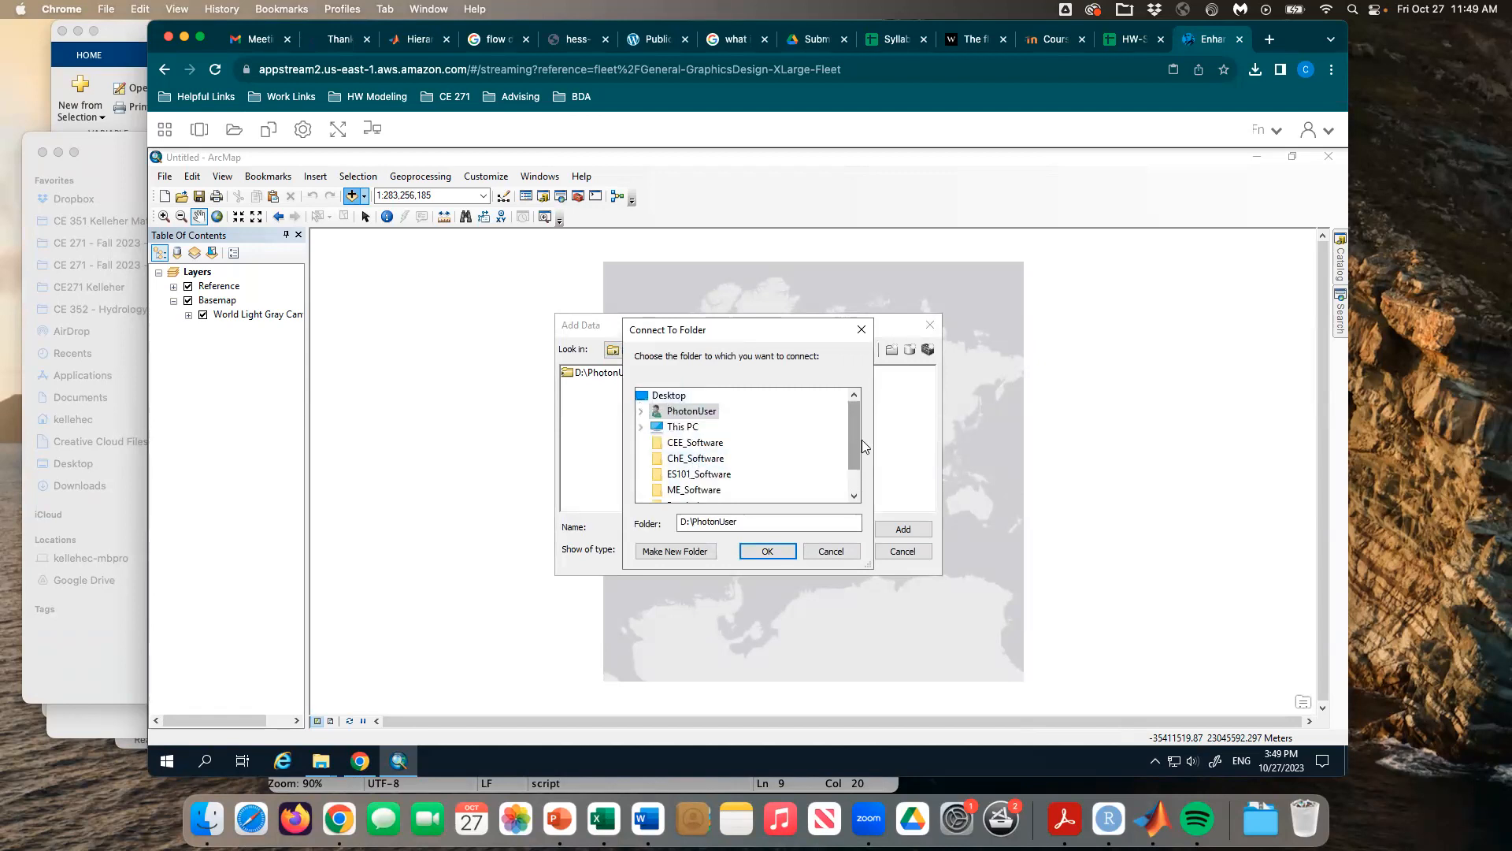
left_click_drag(856, 439, 858, 517)
left_click(697, 491)
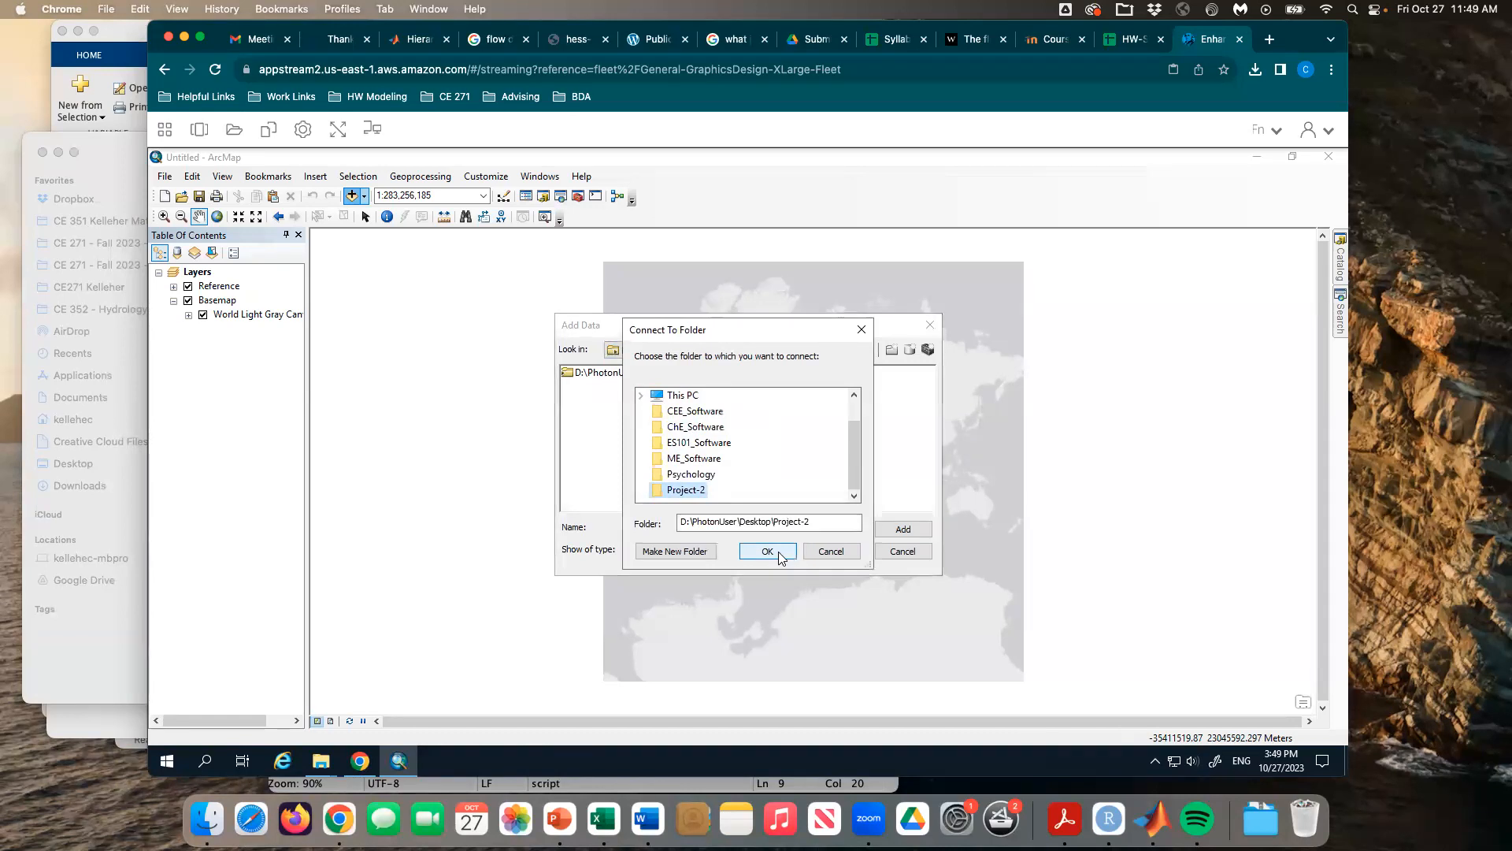
left_click(779, 553)
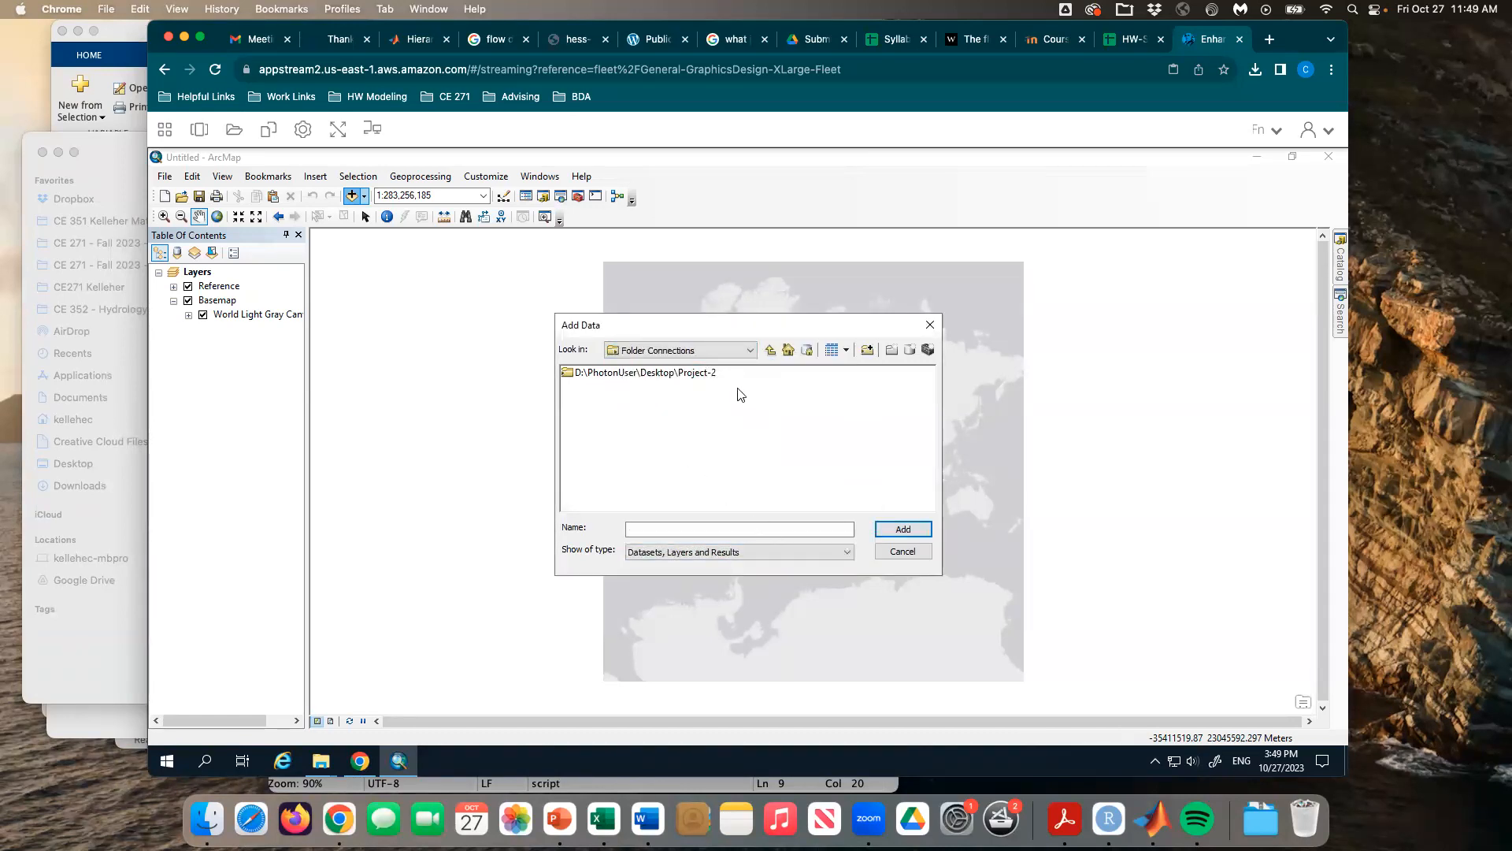
Step: Add Hyd-Sigs.csv from the connected Project-2 folder to the map
double_click(652, 373)
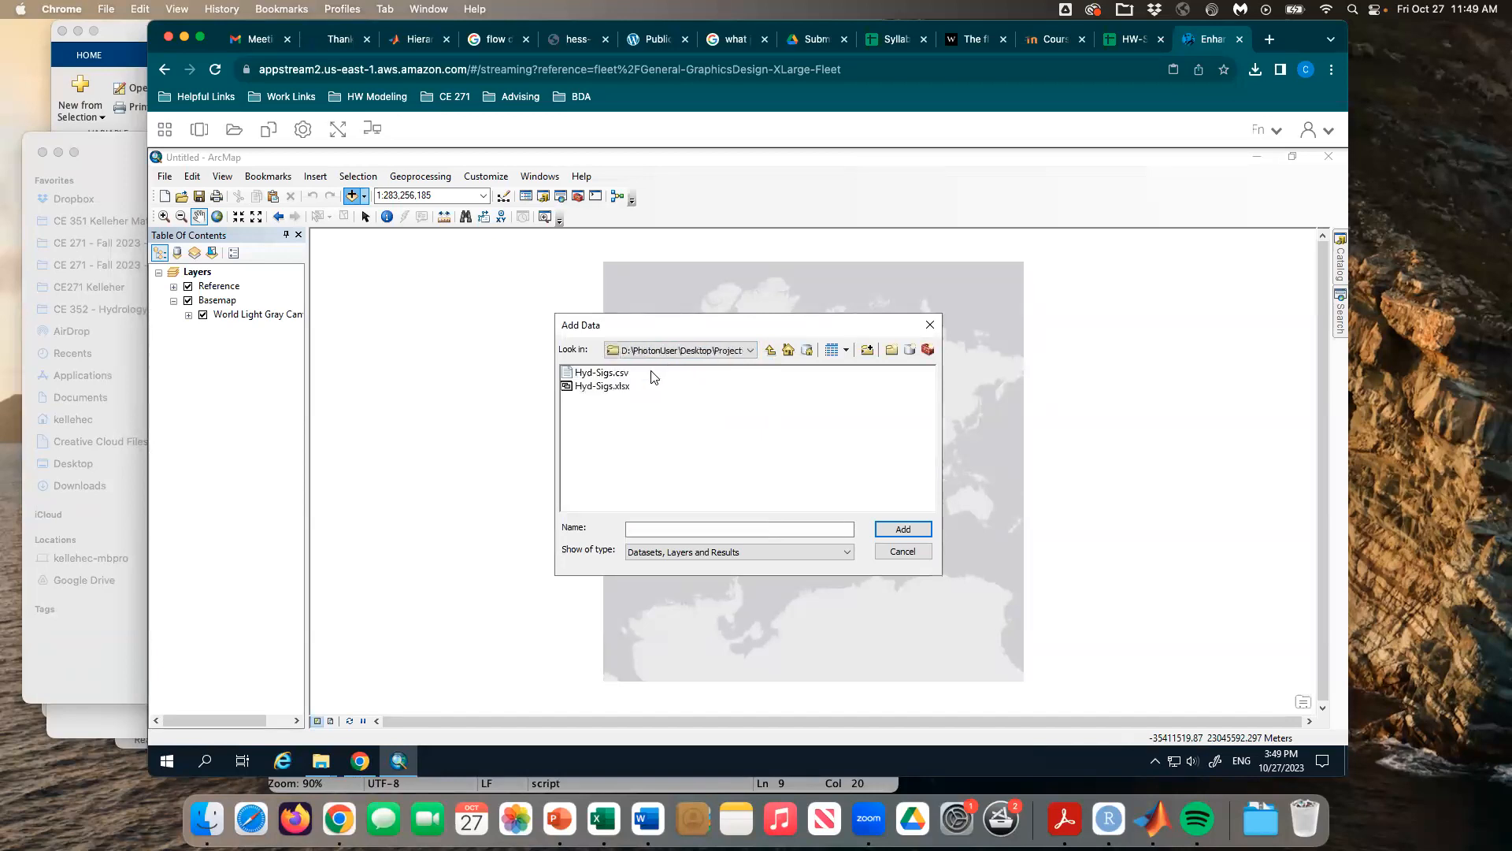
left_click(602, 374)
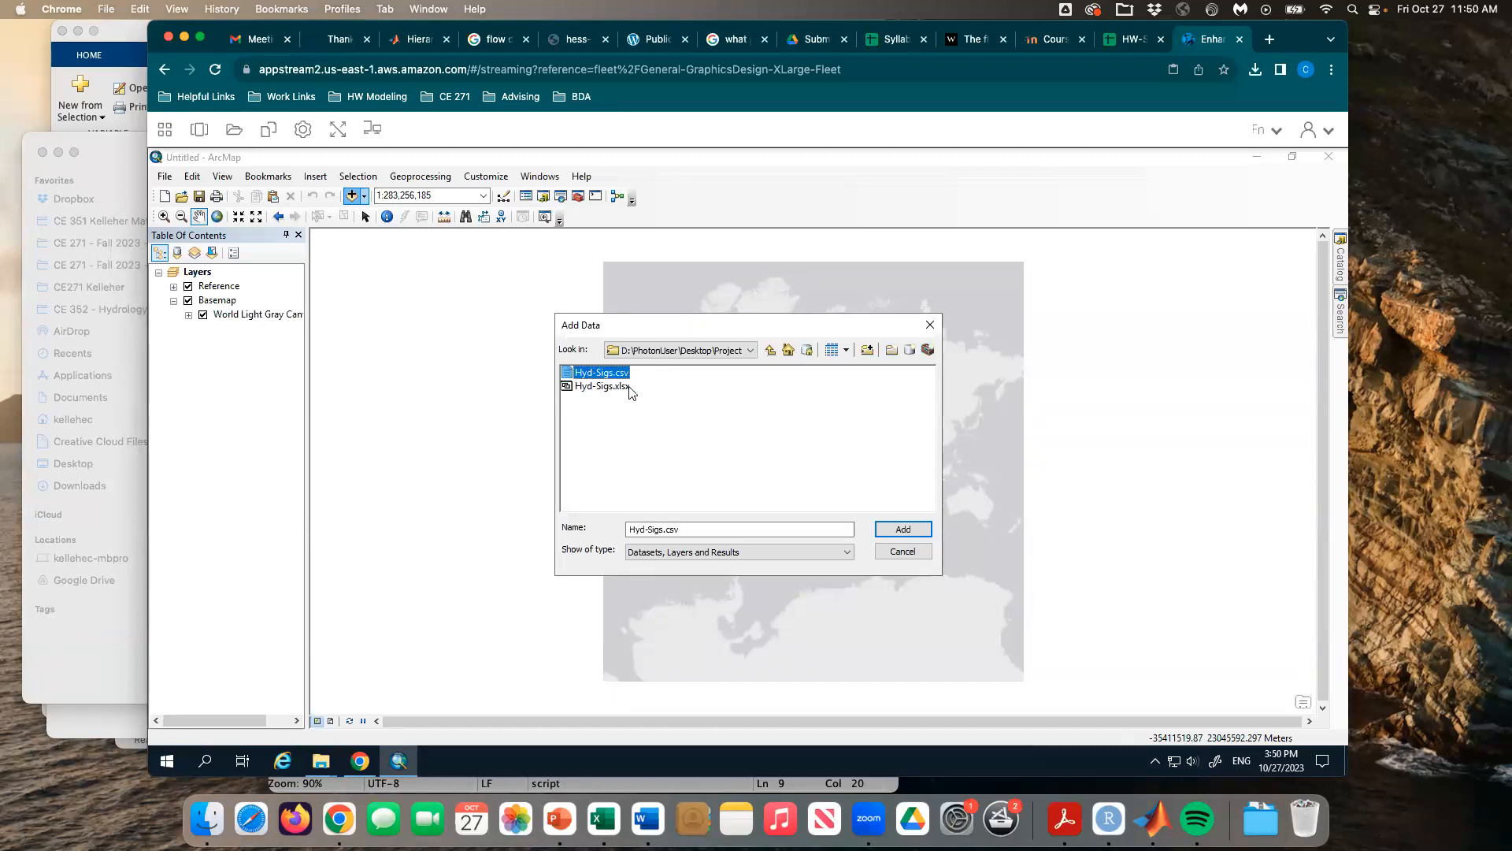
left_click(915, 531)
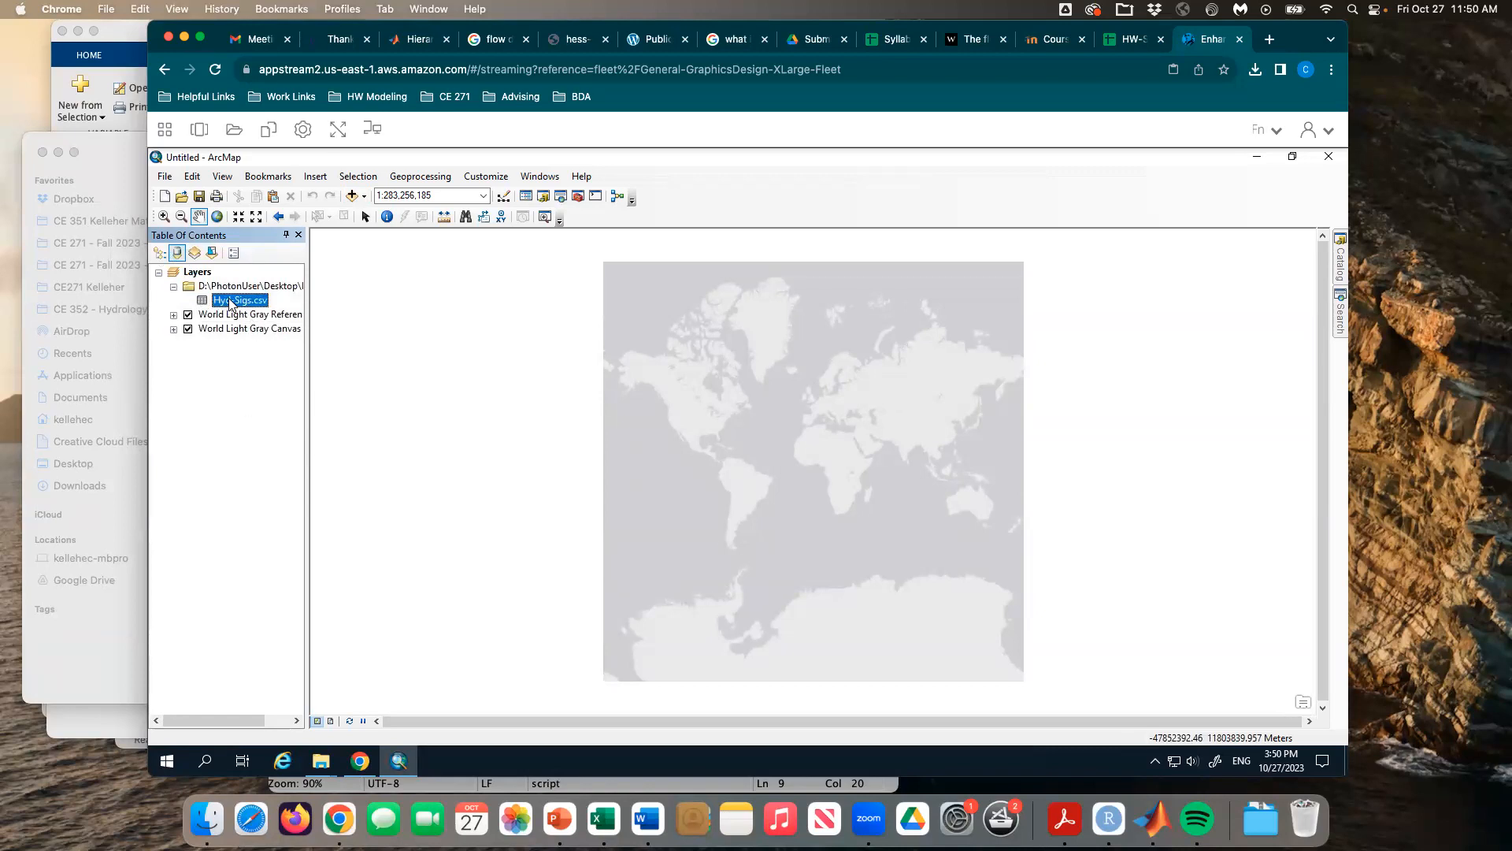
Step: Open the Hyd-Sigs.csv attribute table, make its window taller and move it to inspect the columns
right_click(230, 302)
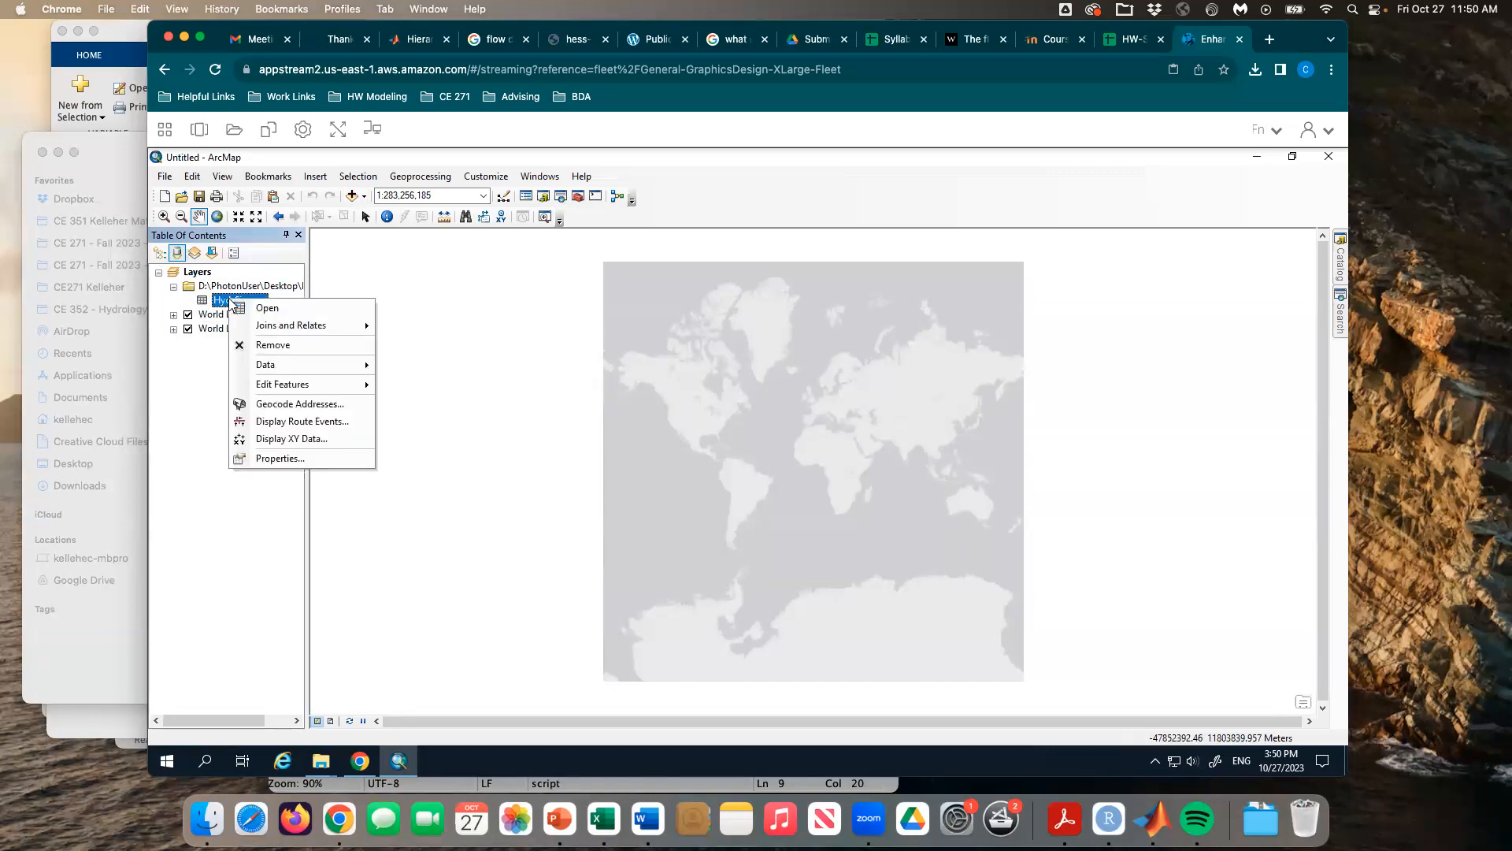
left_click(295, 310)
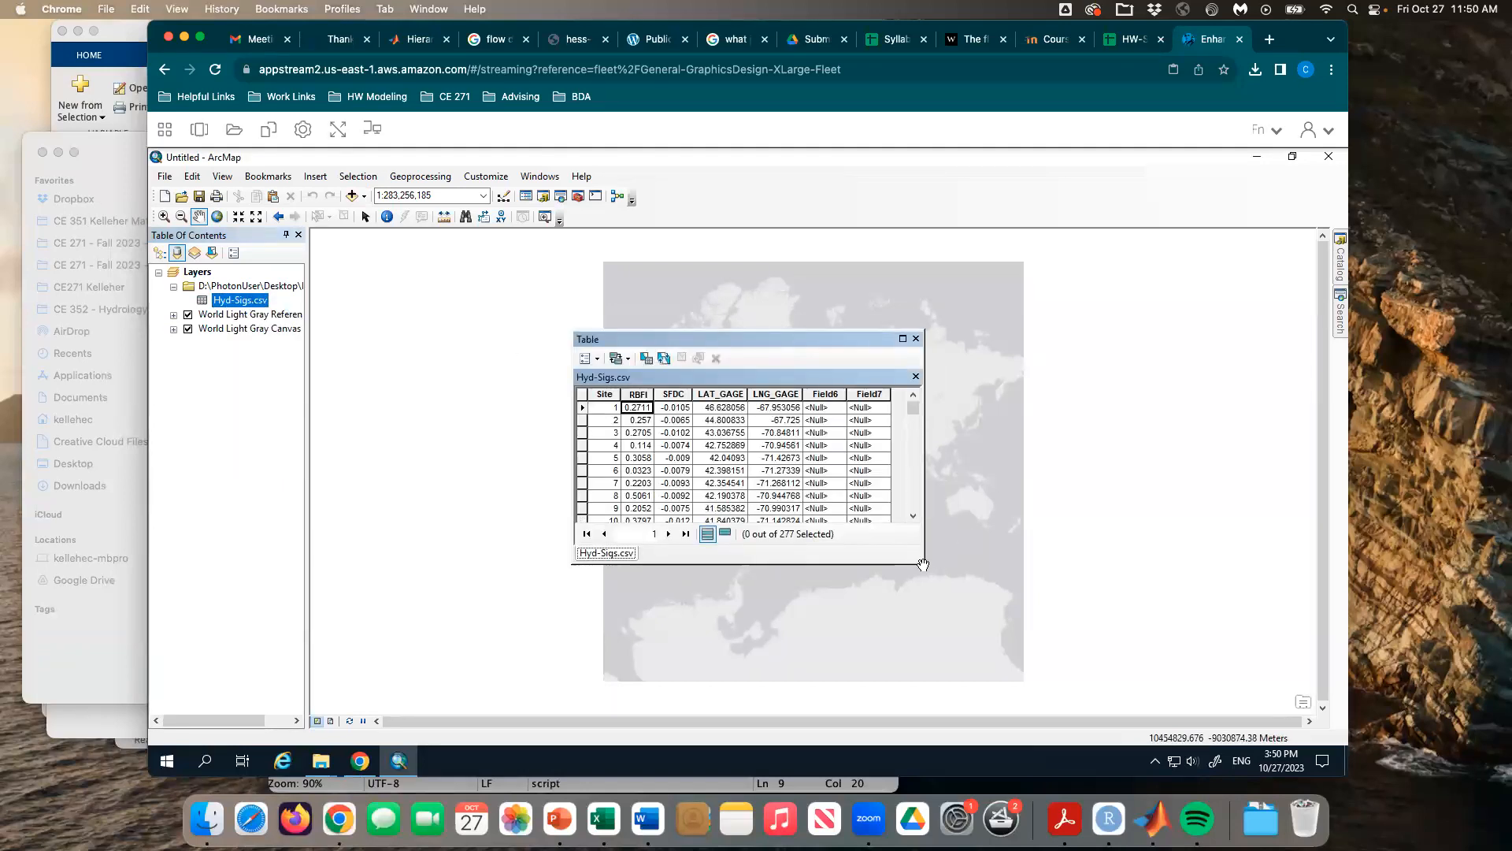
left_click_drag(923, 566, 937, 684)
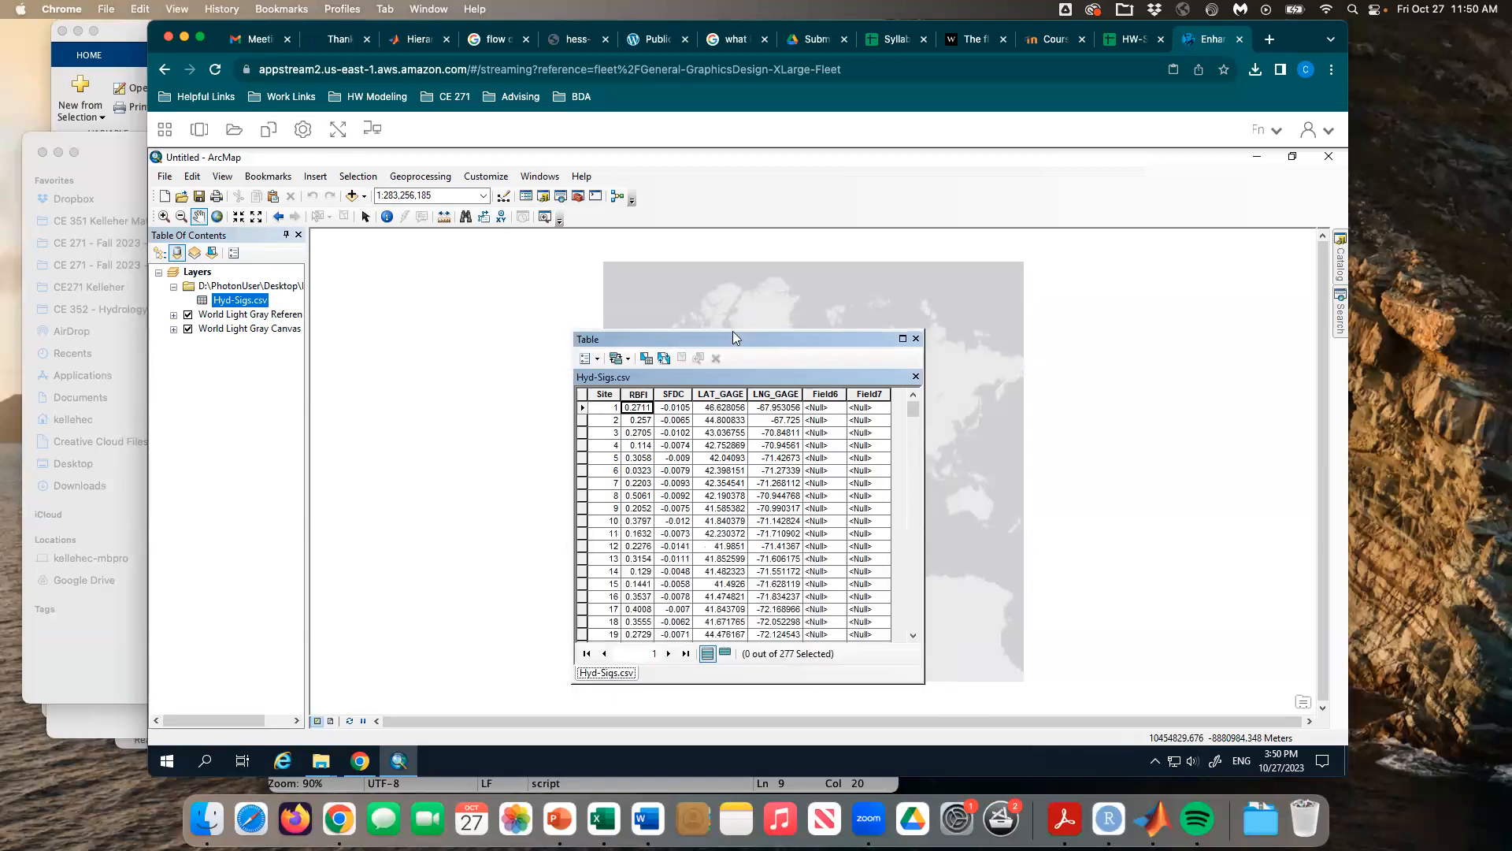
left_click_drag(732, 337, 670, 280)
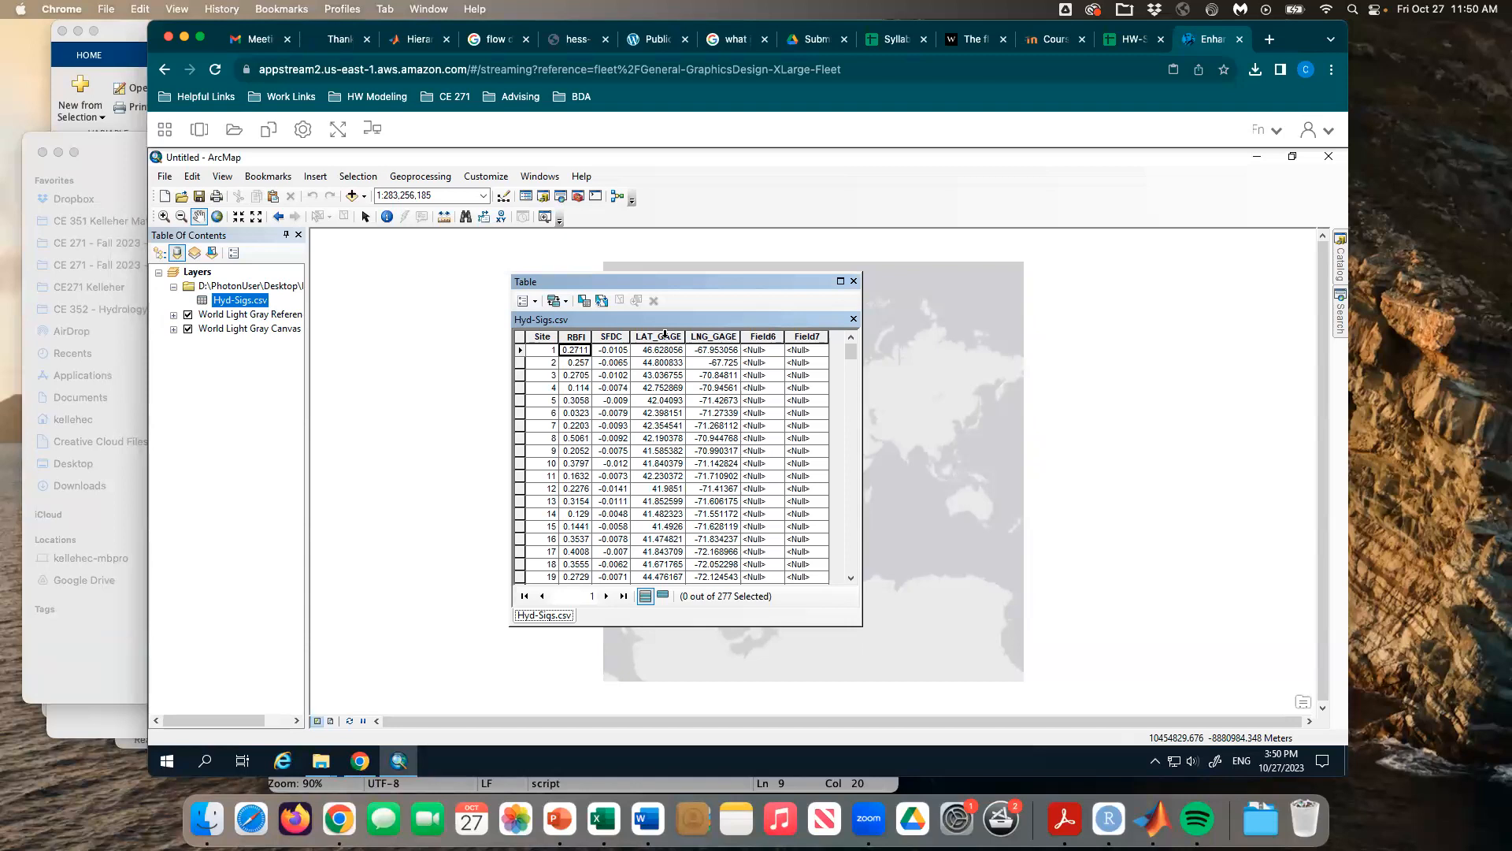
Step: Close the attribute table and start displaying XY data from Hyd-Sigs.csv with LNG_GAGE as the X field
left_click(854, 281)
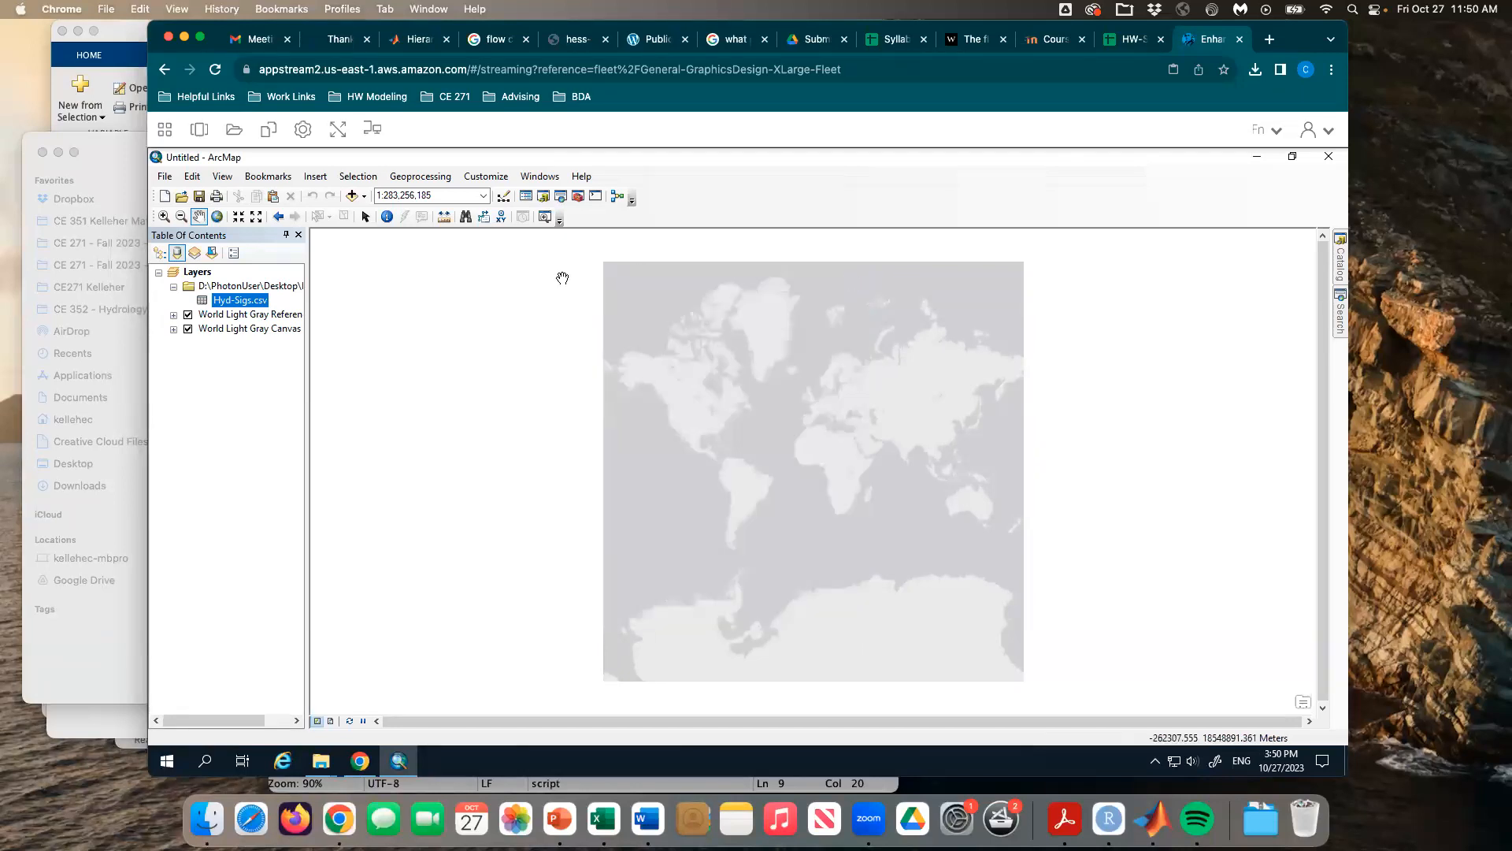
right_click(239, 305)
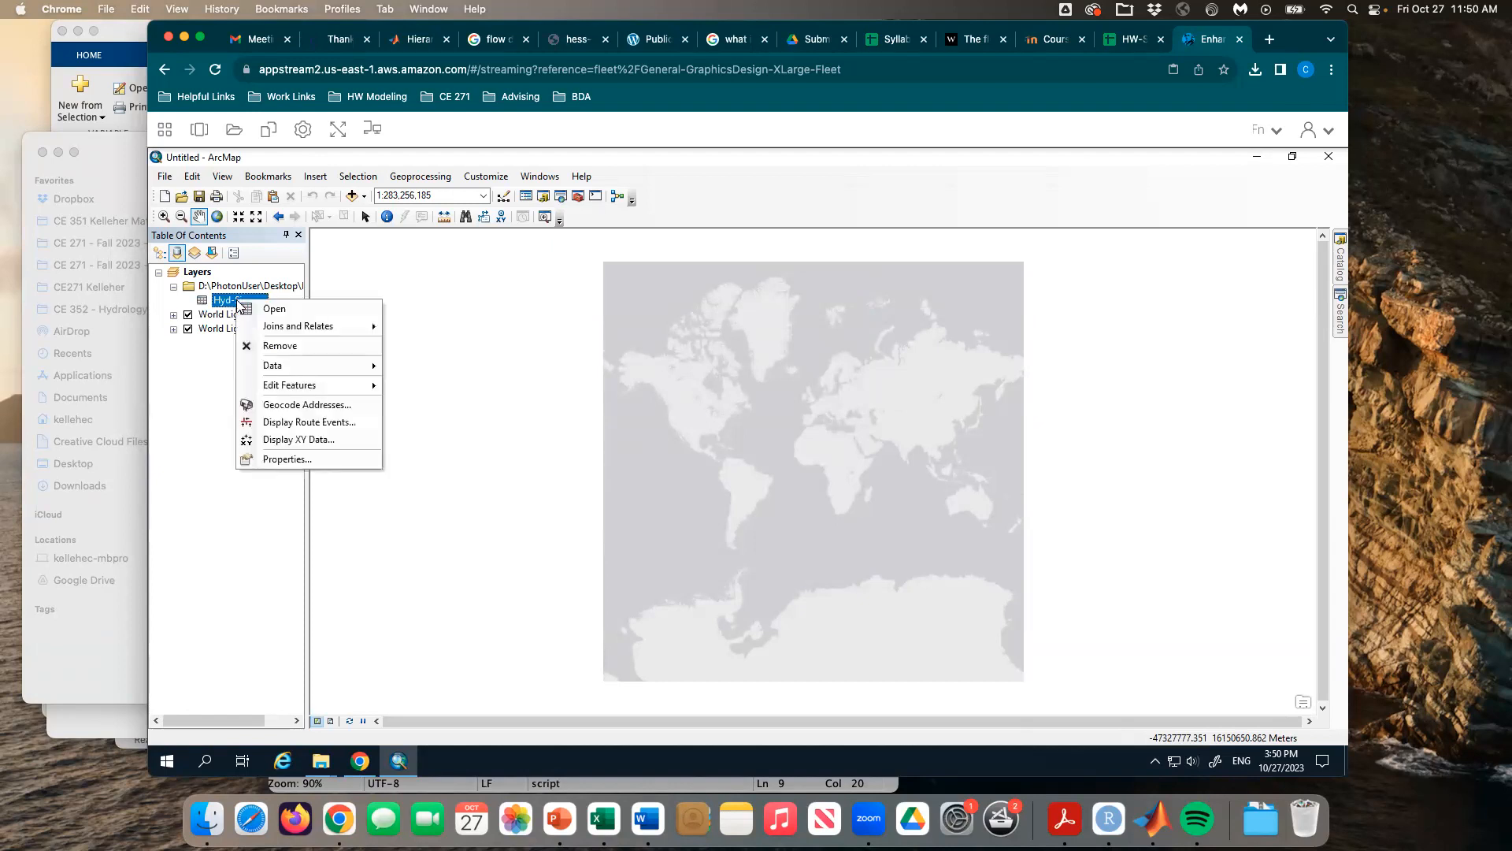
left_click(324, 444)
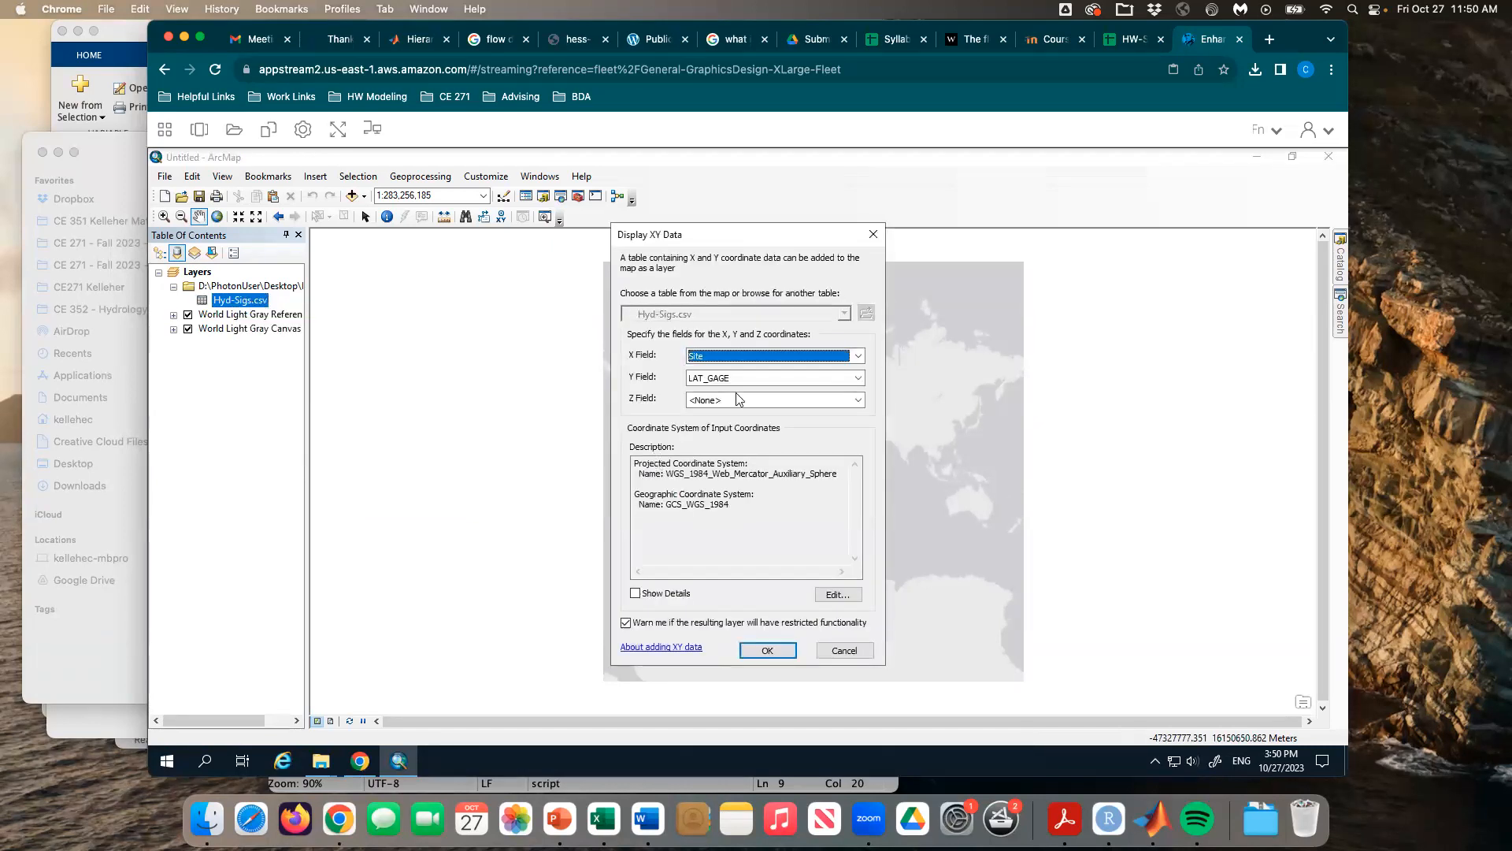
left_click(858, 356)
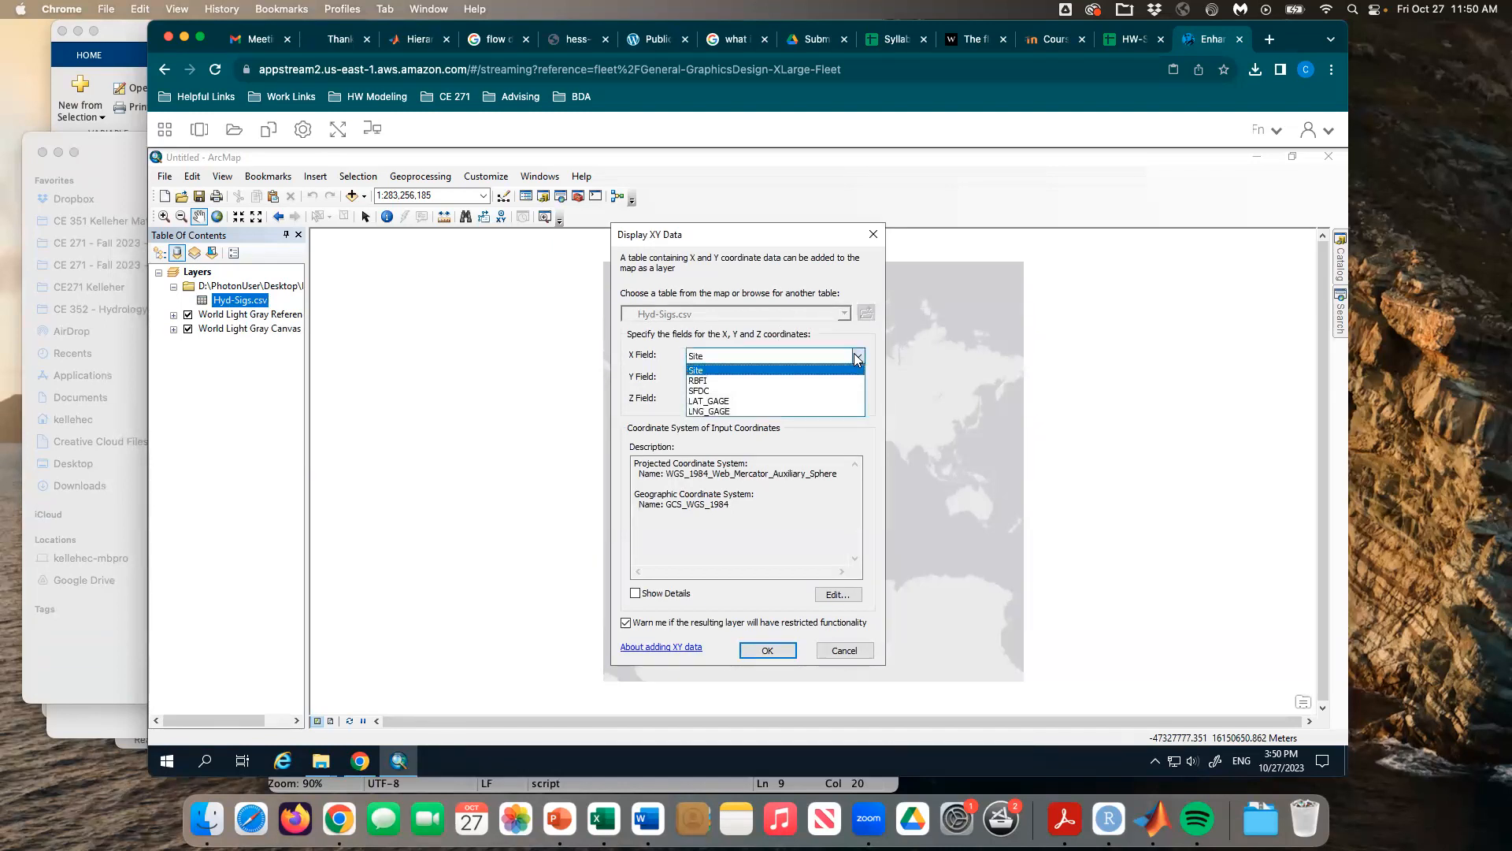
left_click(770, 411)
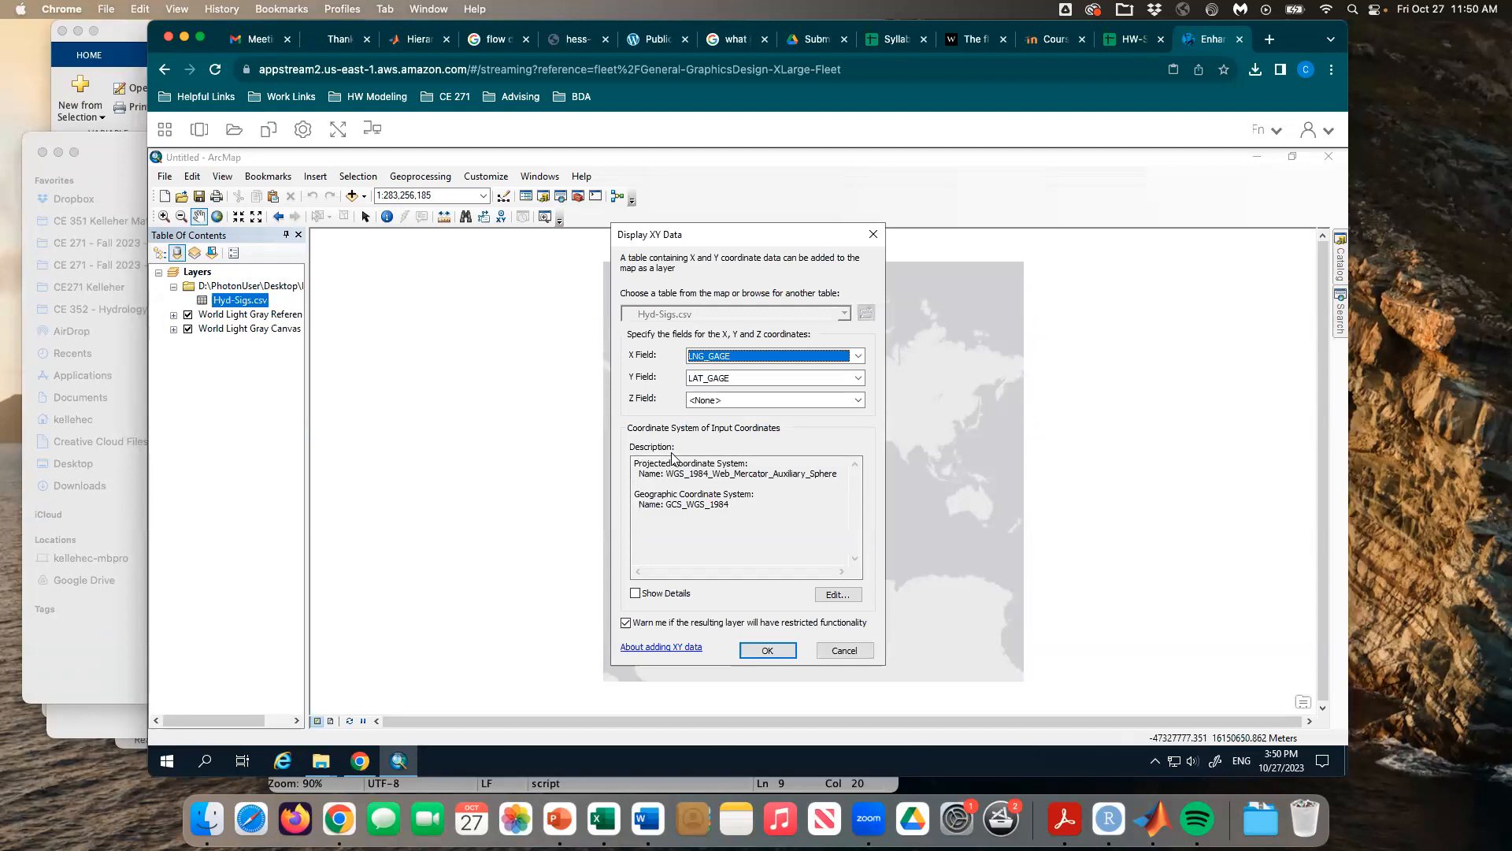
Step: Set the input coordinates to the geographic system NAD 1983 (2011) and create the gage point layer, accepting the missing Object-ID notice
left_click(841, 593)
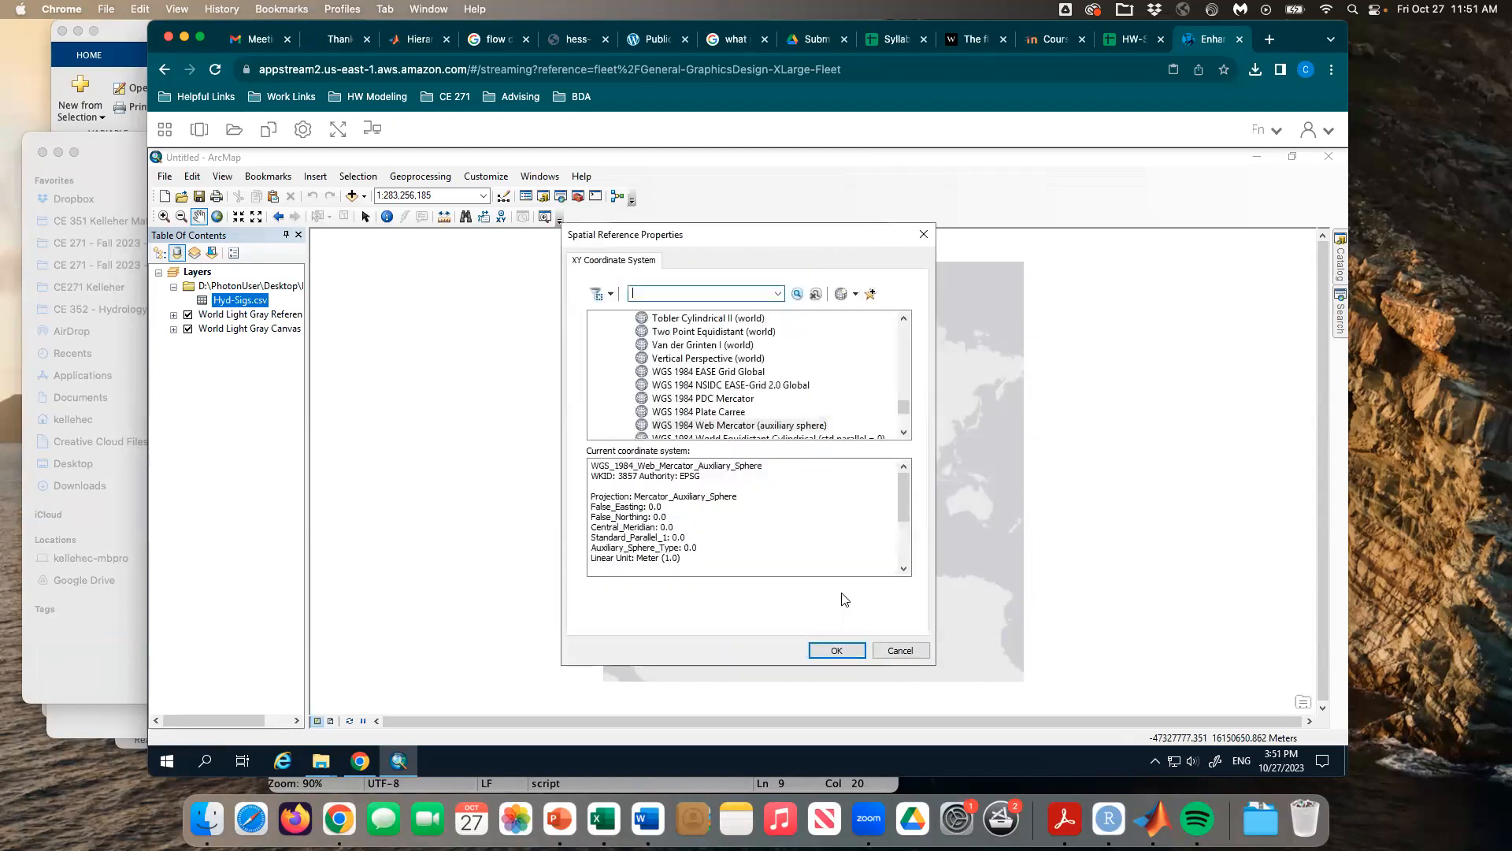
left_click_drag(903, 407, 903, 322)
left_click(597, 345)
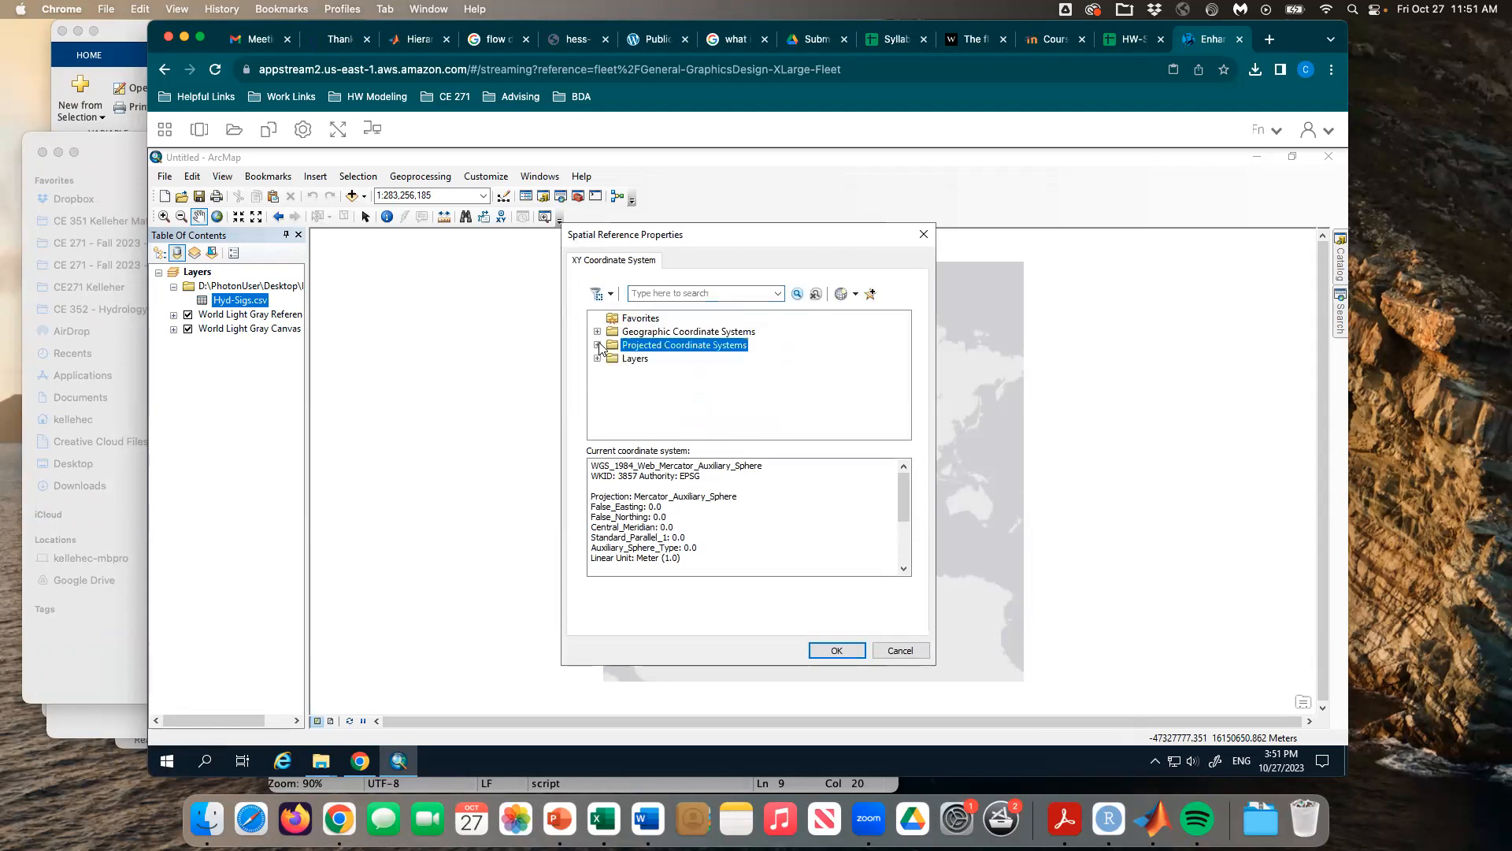
left_click(597, 331)
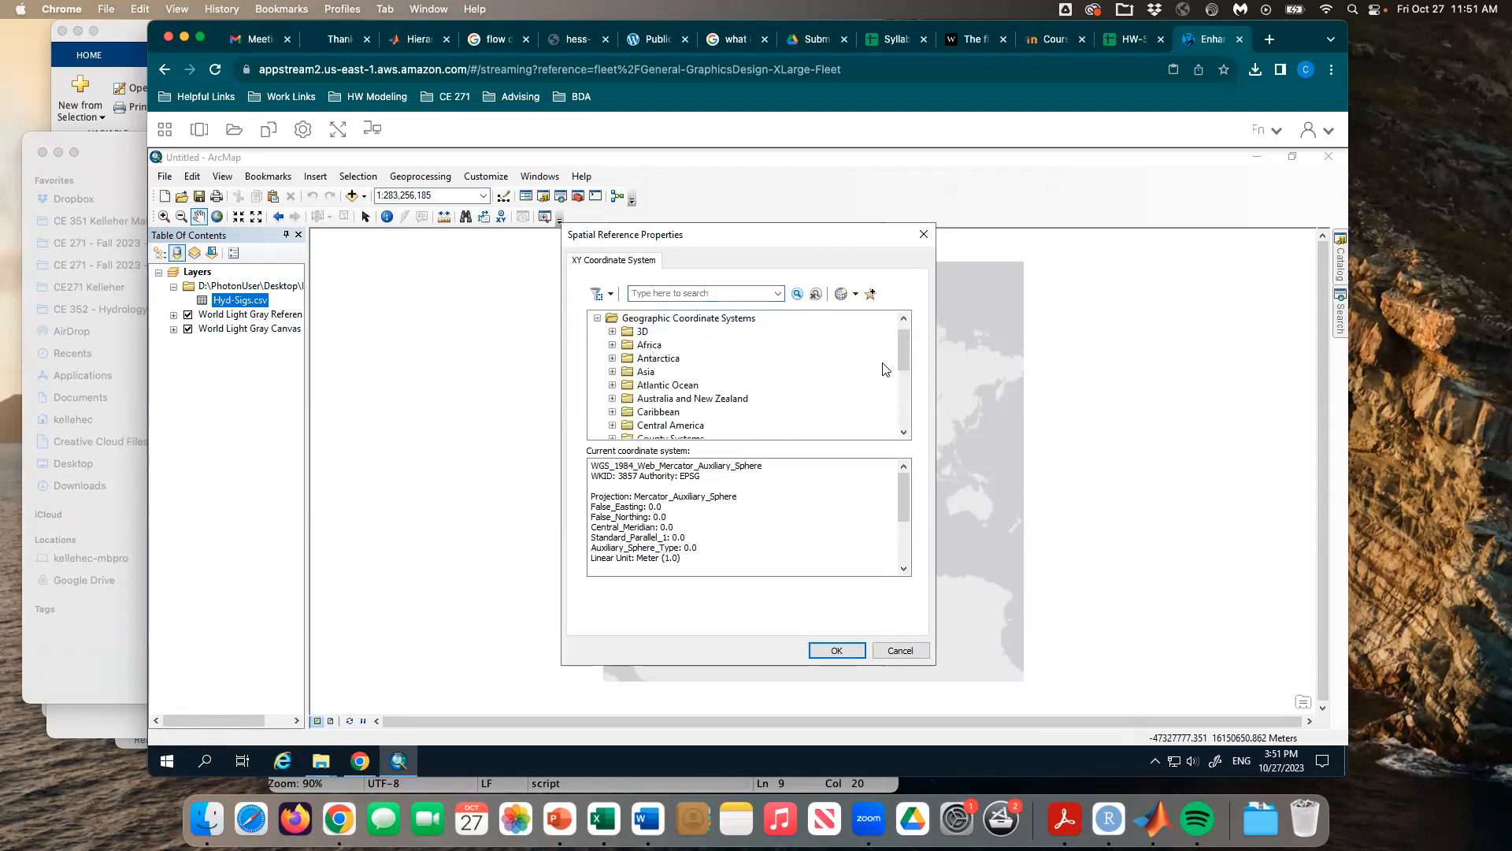
left_click_drag(907, 350, 905, 398)
left_click(612, 386)
left_click(628, 412)
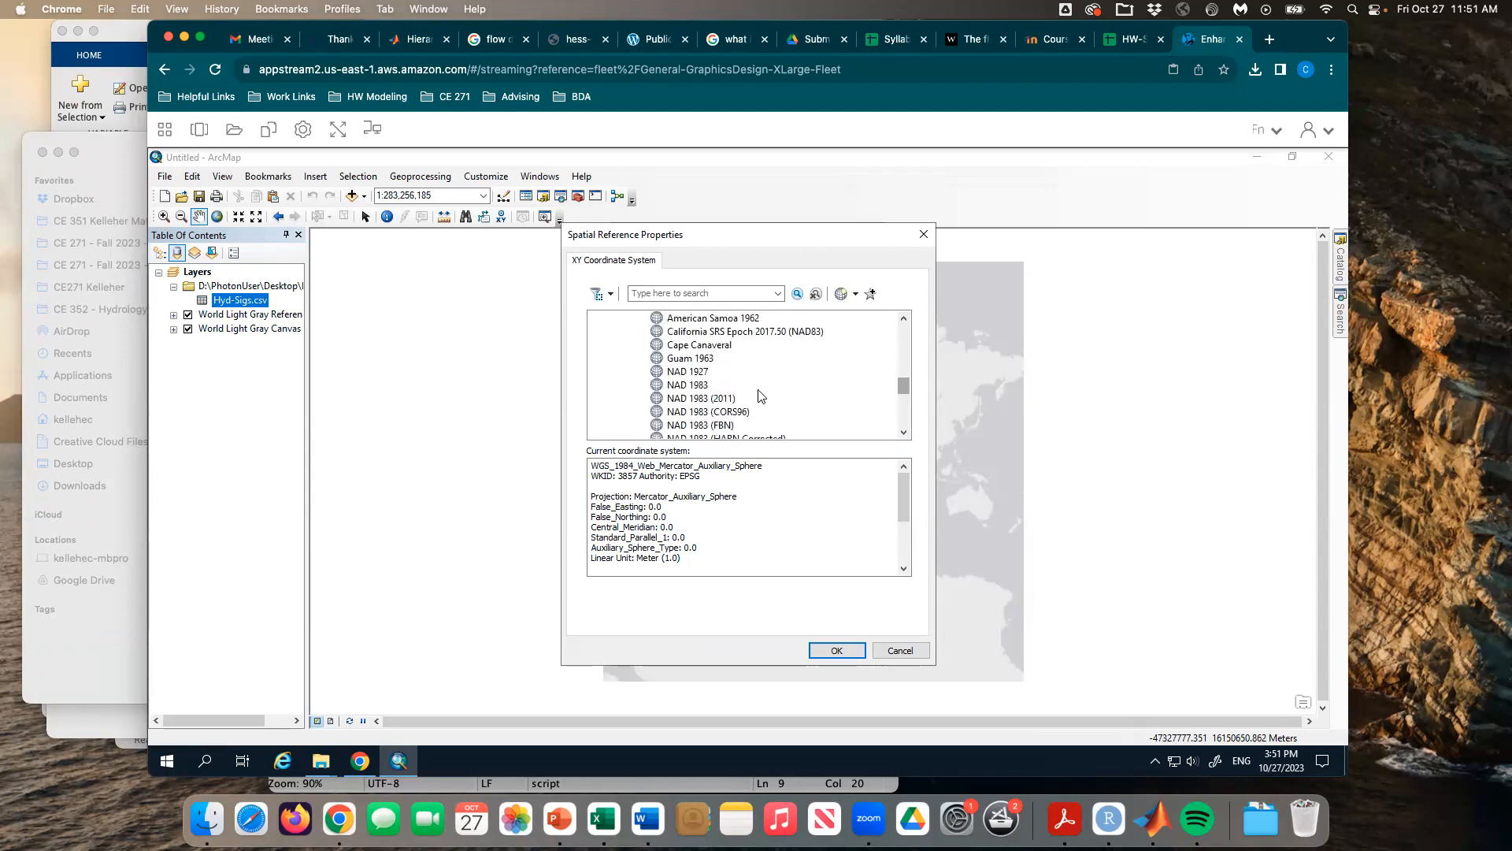
left_click(719, 398)
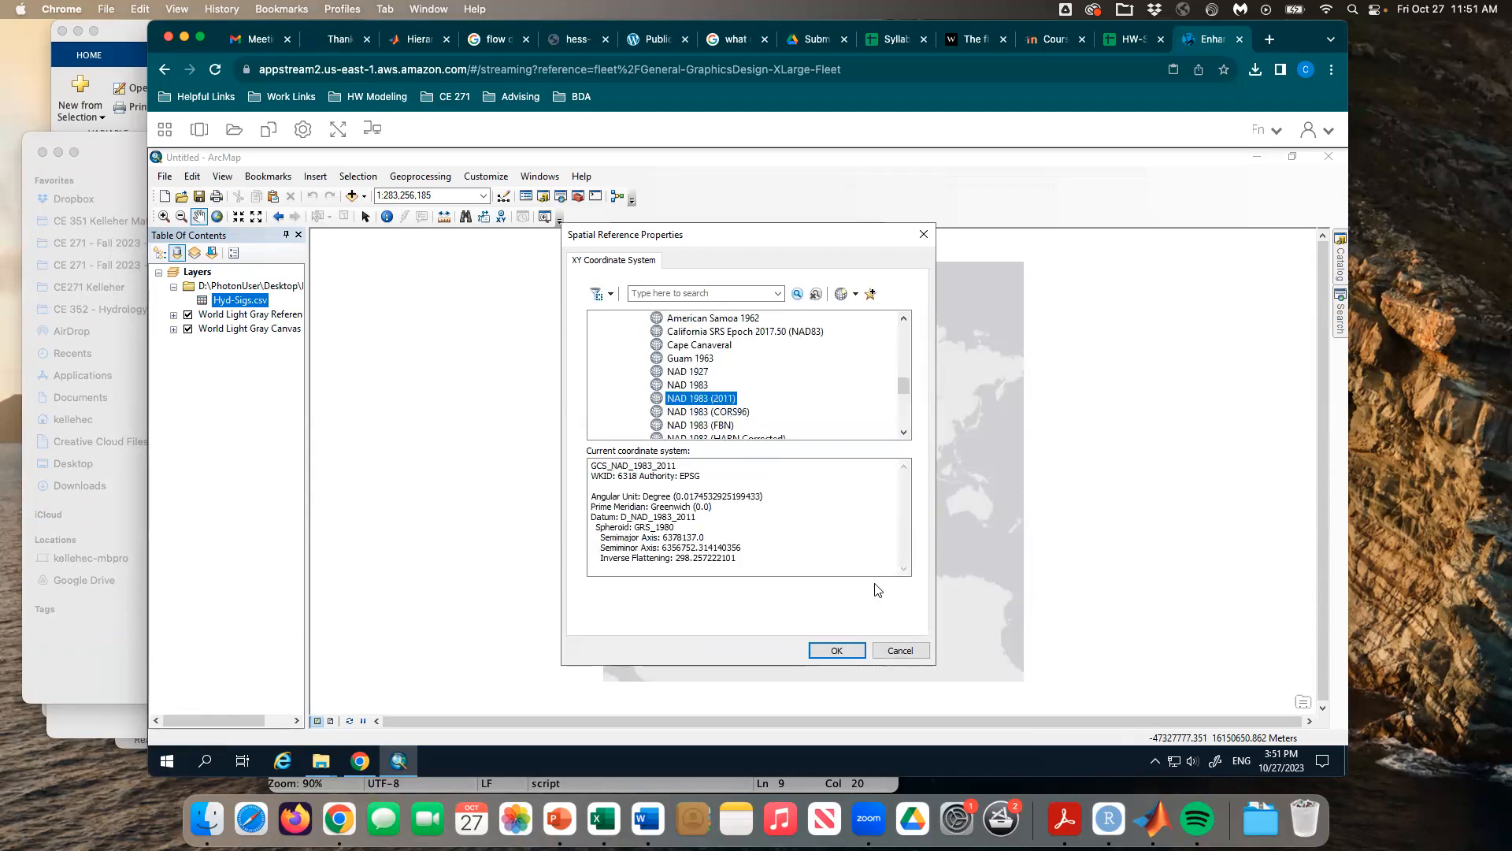
left_click(837, 651)
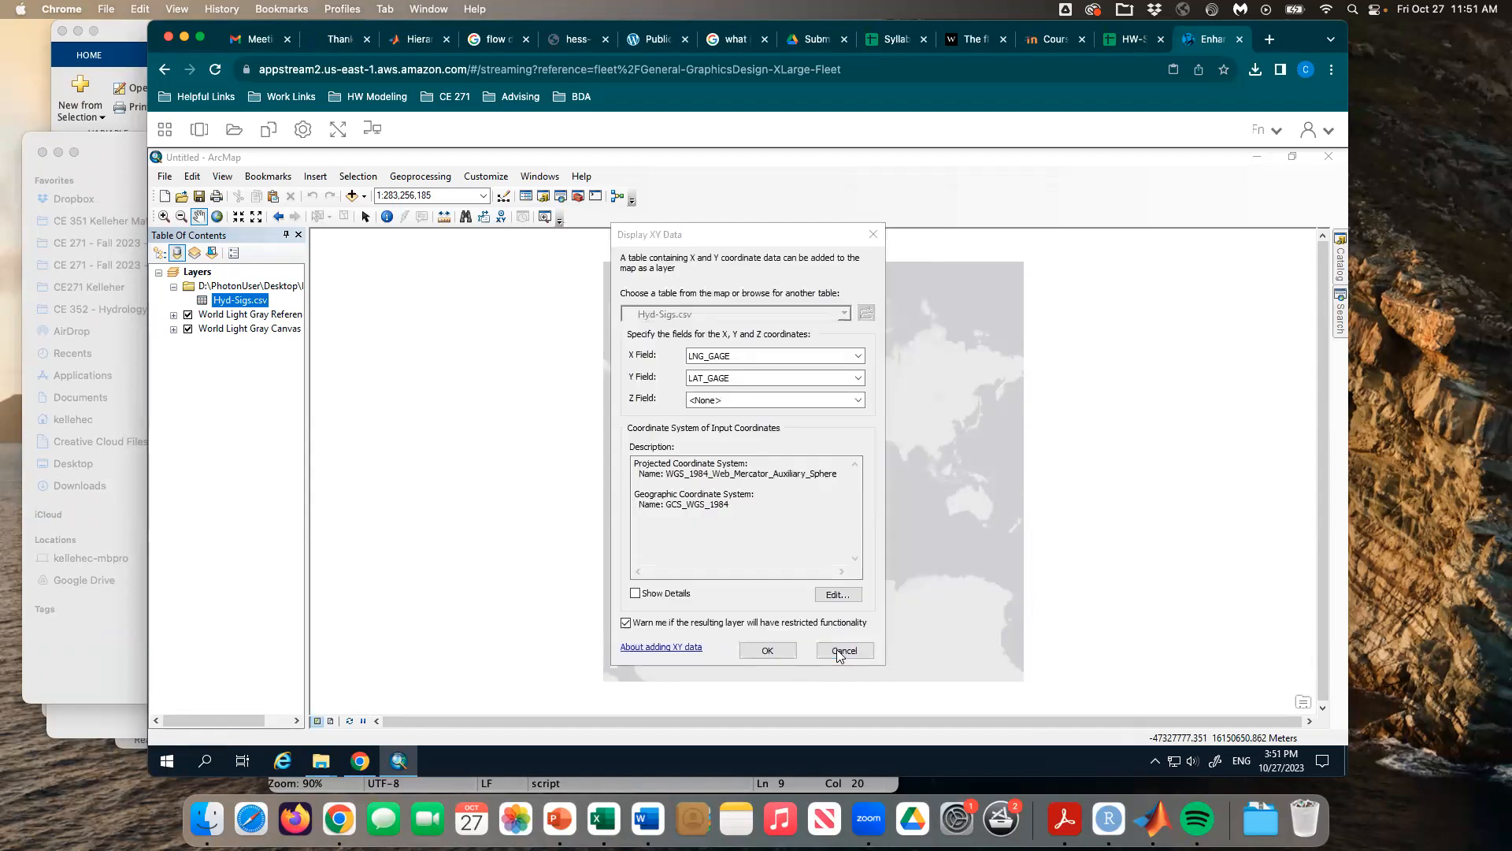
left_click(770, 652)
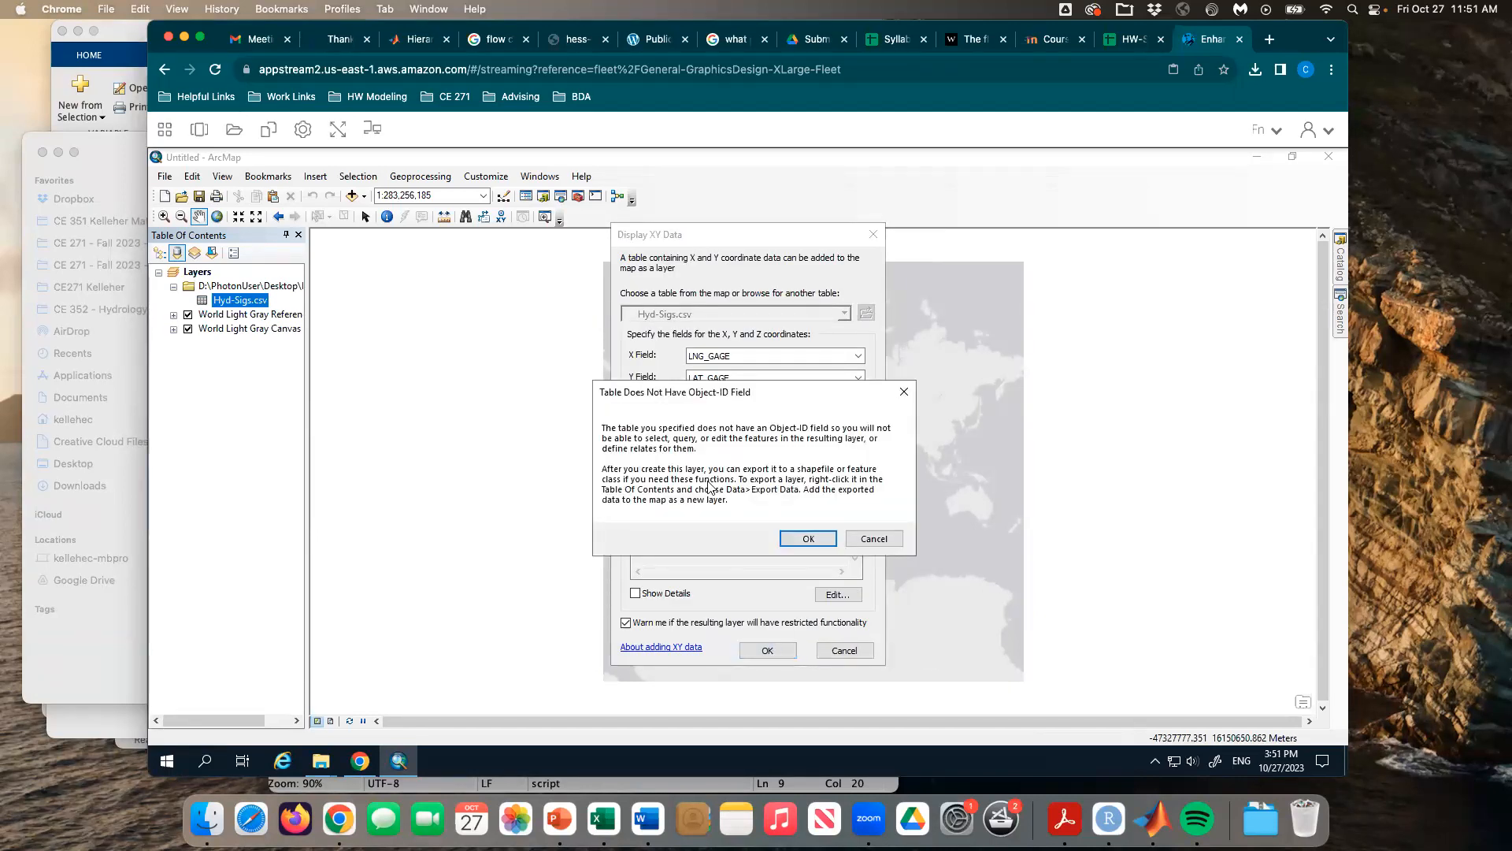
left_click(808, 538)
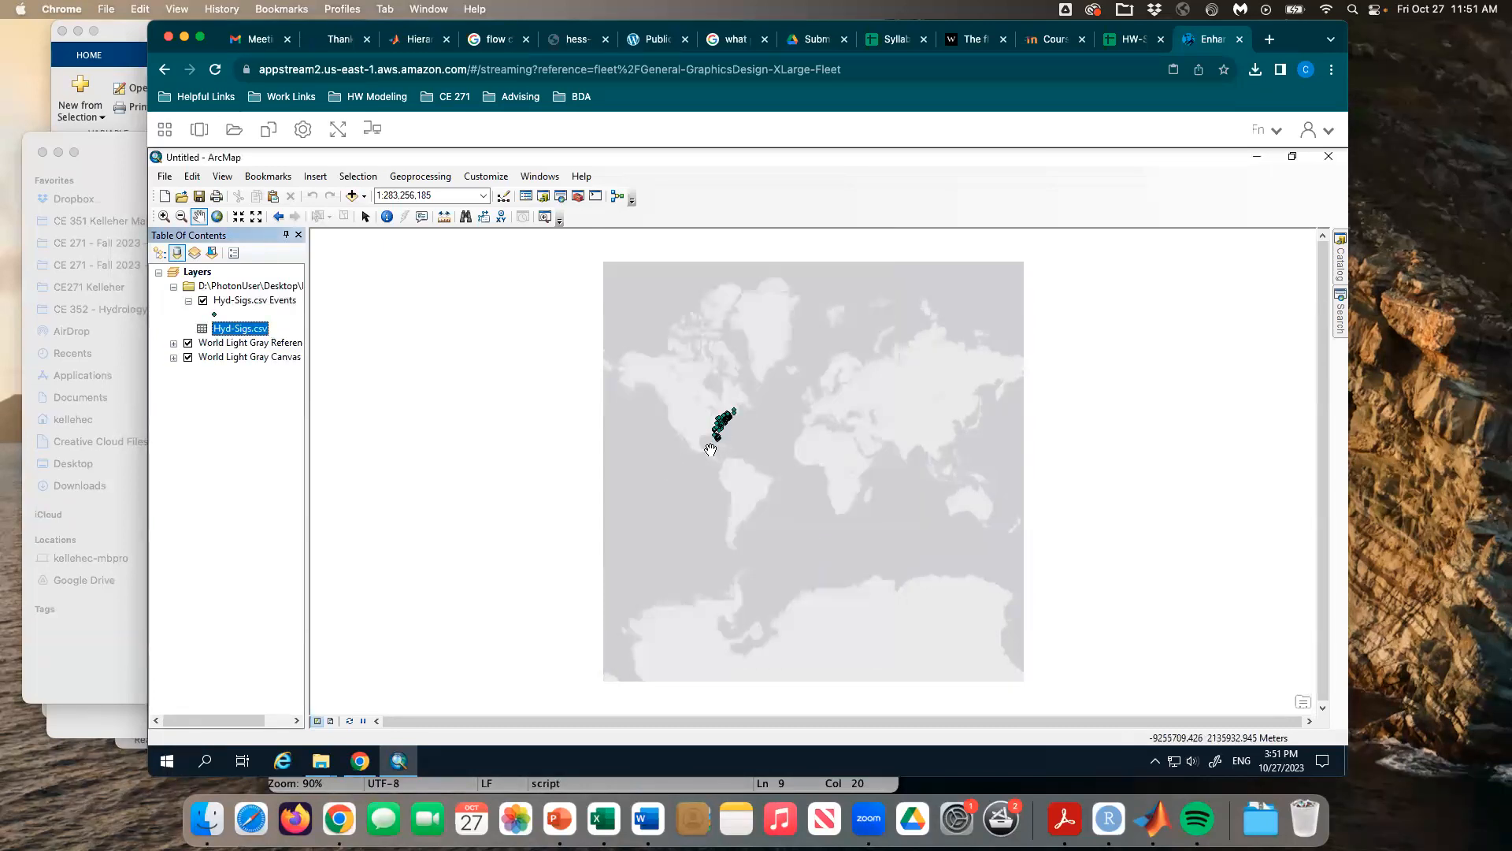
Step: Zoom in on the plotted gage points in the eastern United States
left_click(223, 217)
left_click(163, 216)
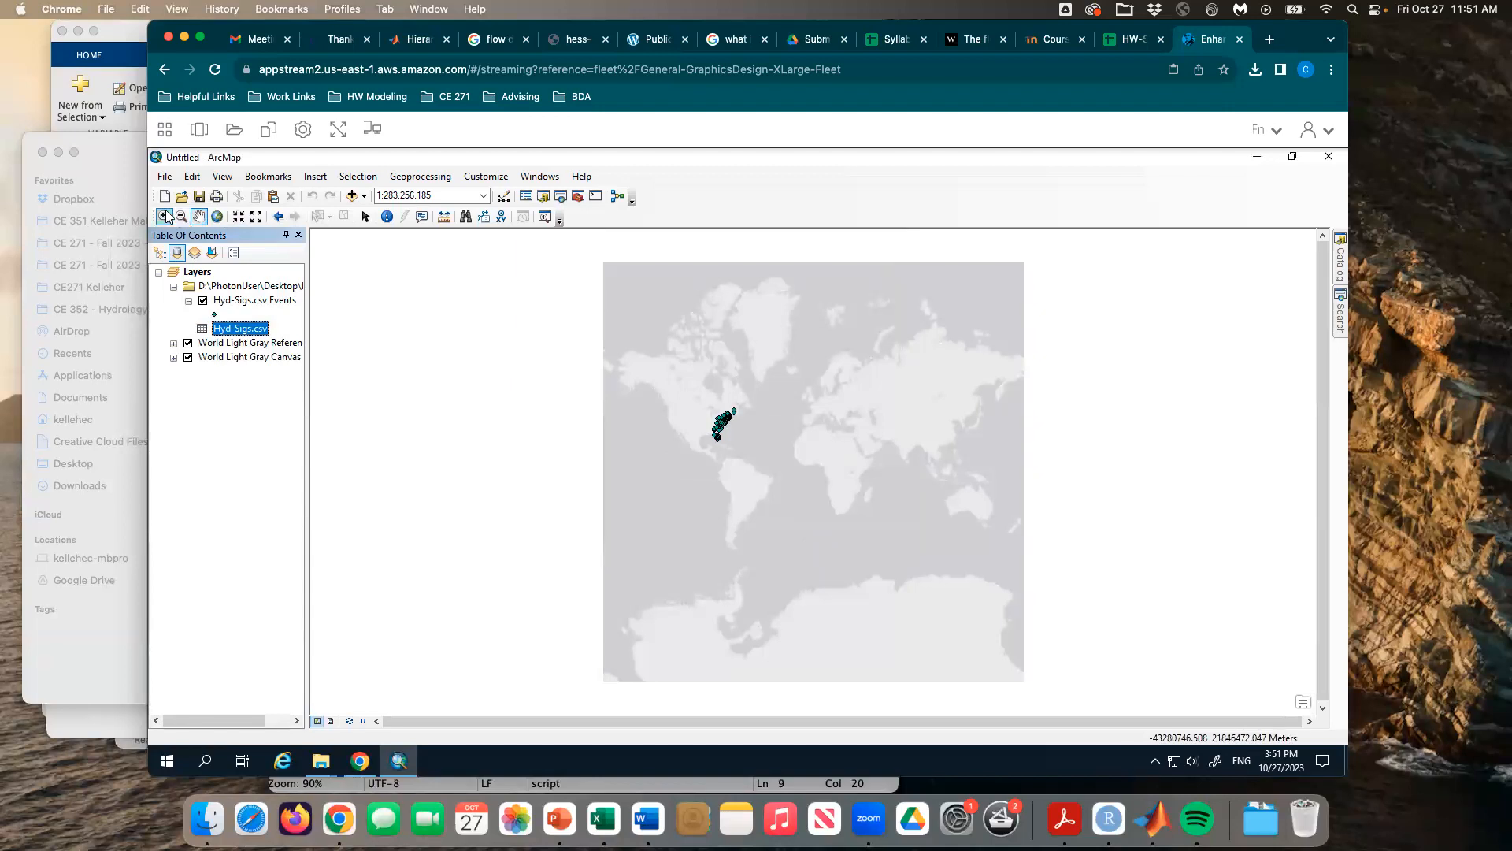
left_click_drag(694, 386, 756, 448)
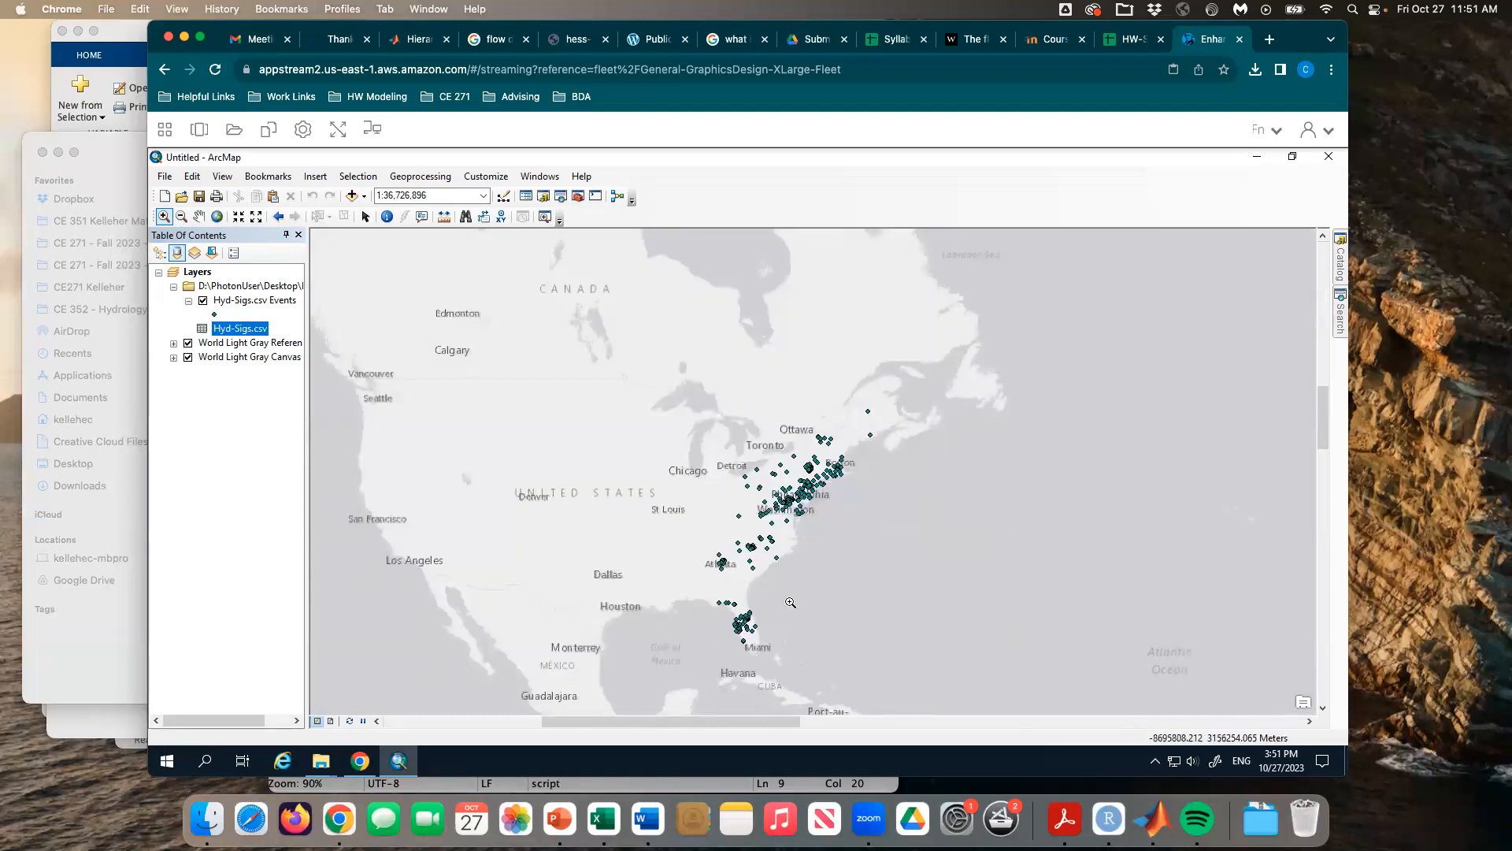
left_click(254, 302)
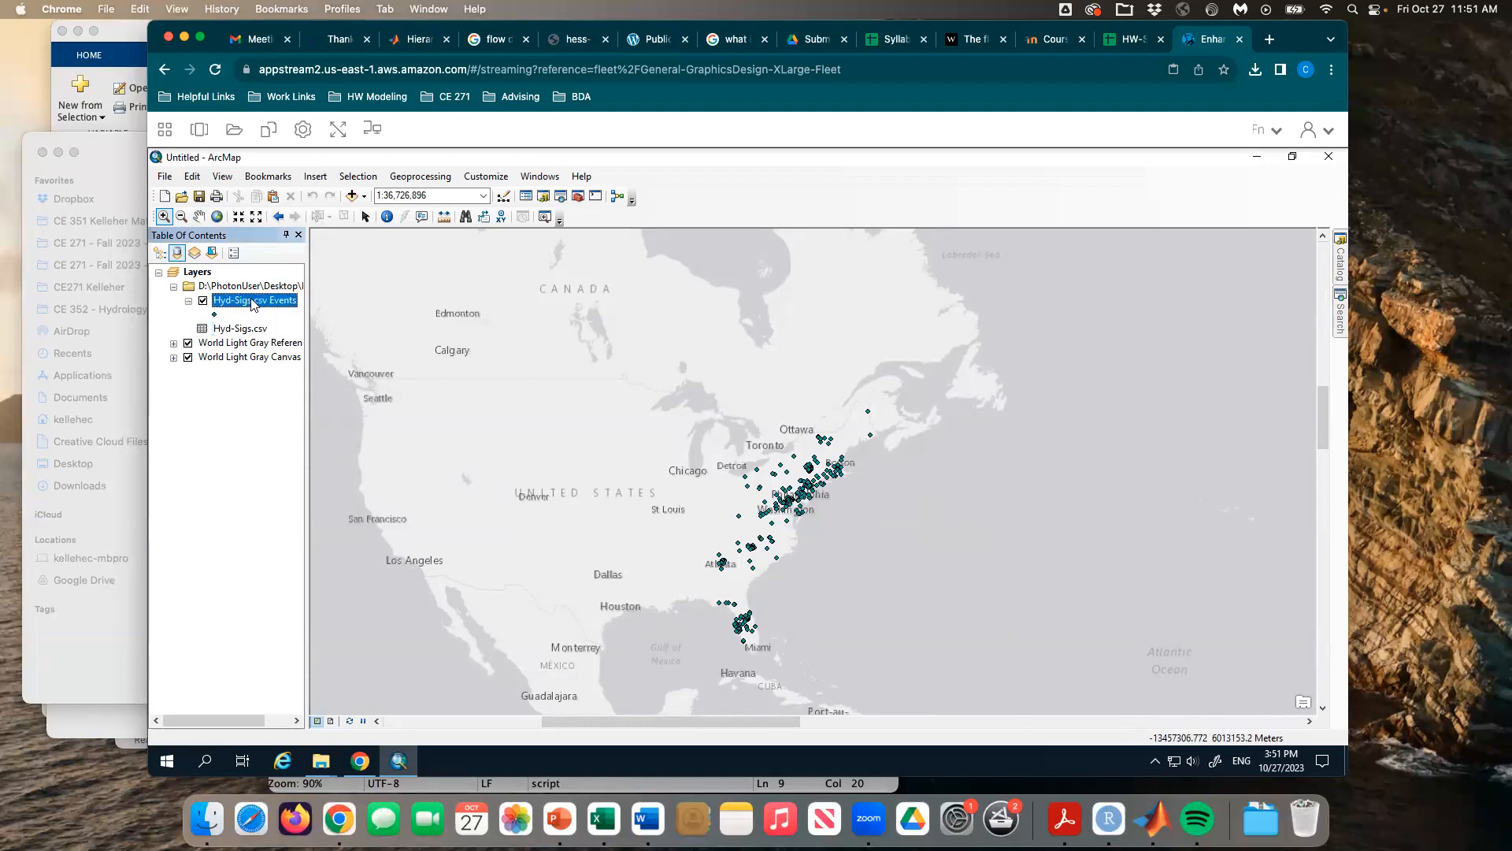
right_click(252, 304)
left_click(185, 438)
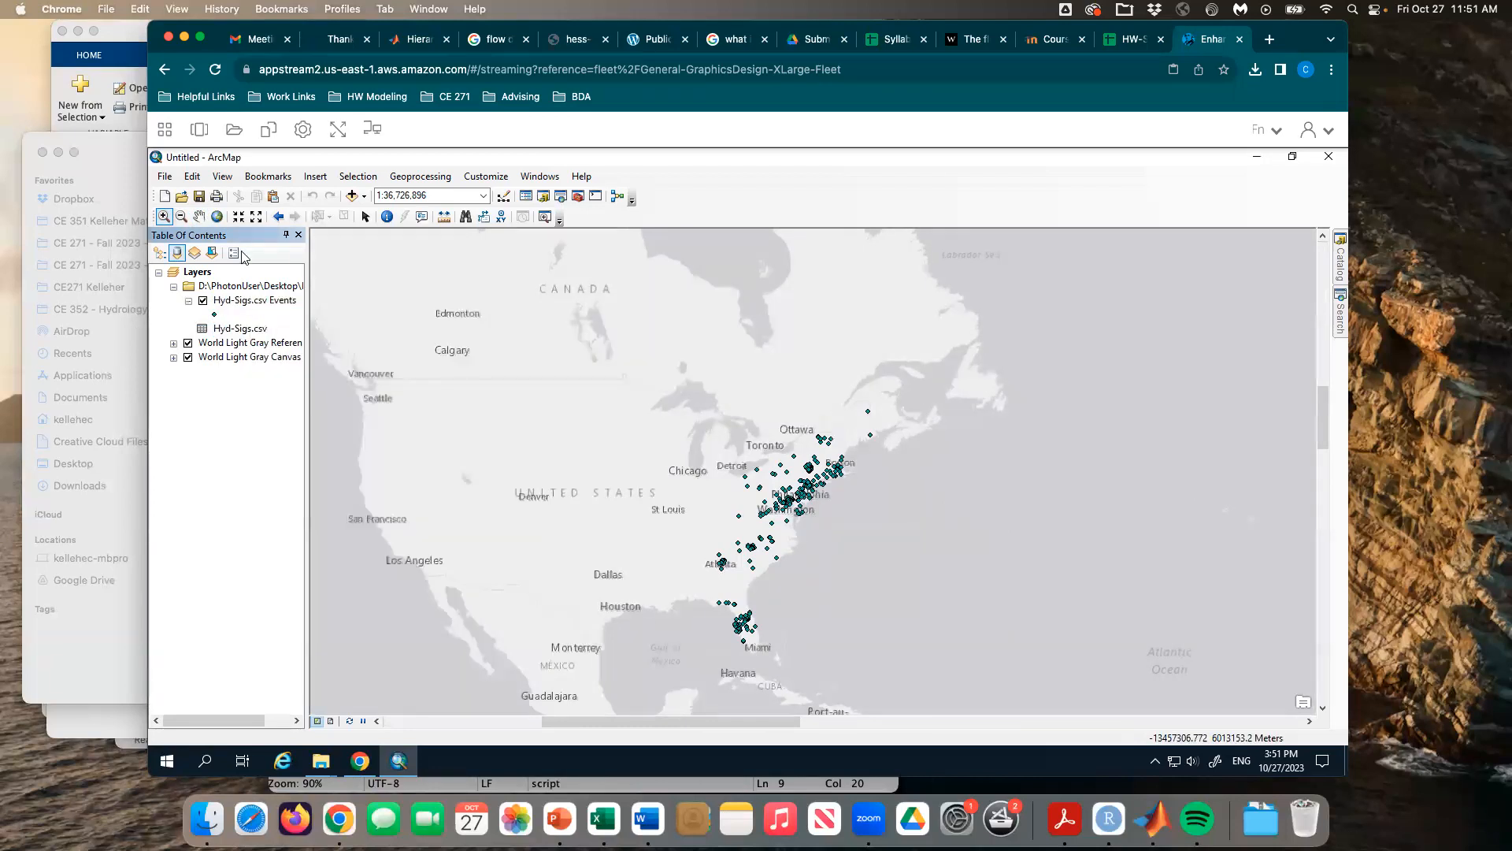
Step: Start saving the map document under a new name and create a folder called Map inside Project-2 on the Desktop
left_click(164, 176)
left_click(218, 250)
left_click(595, 417)
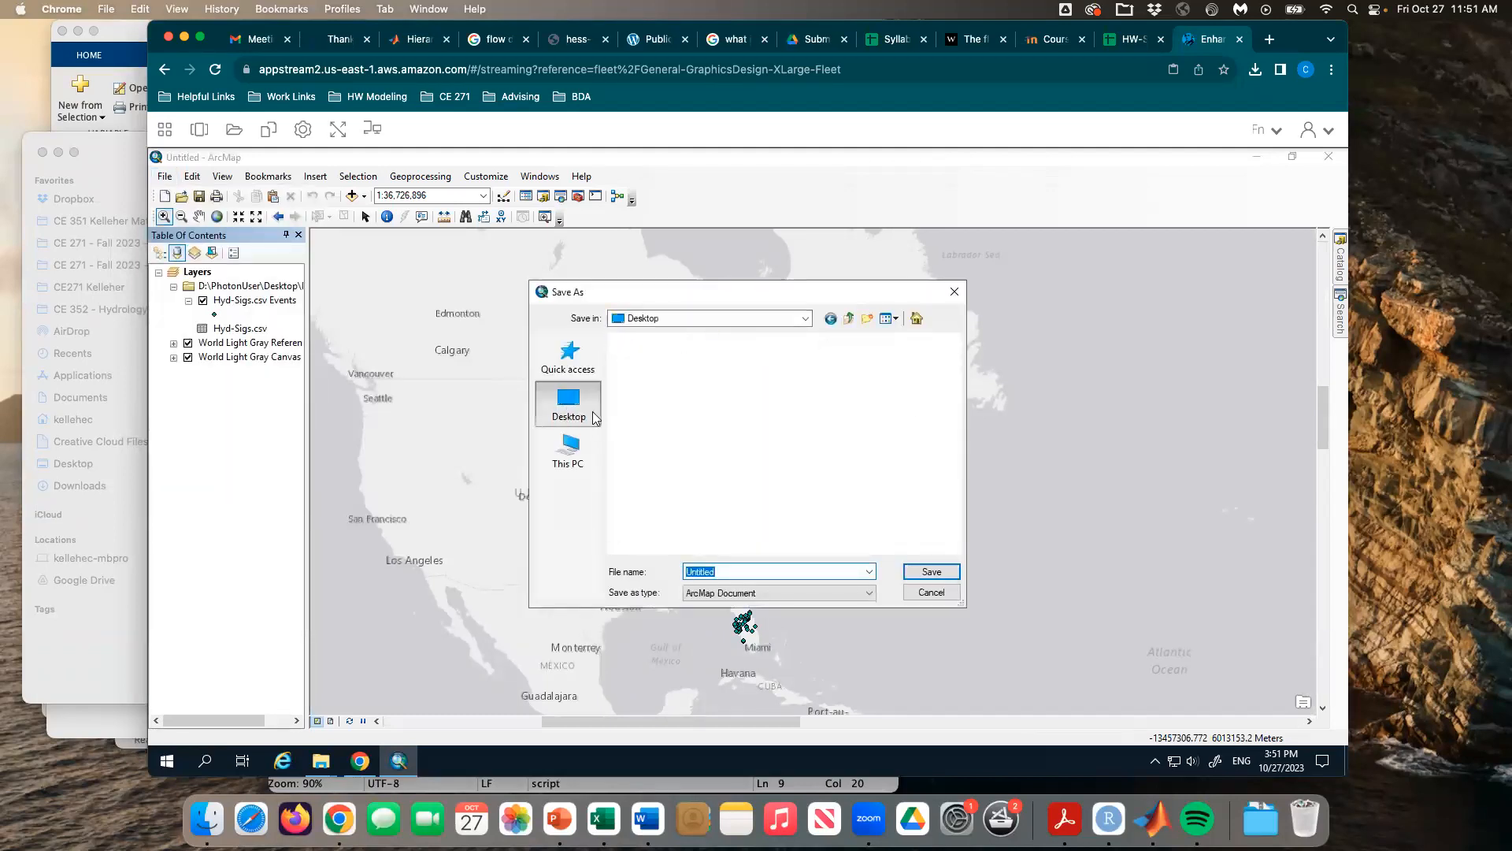
double_click(843, 493)
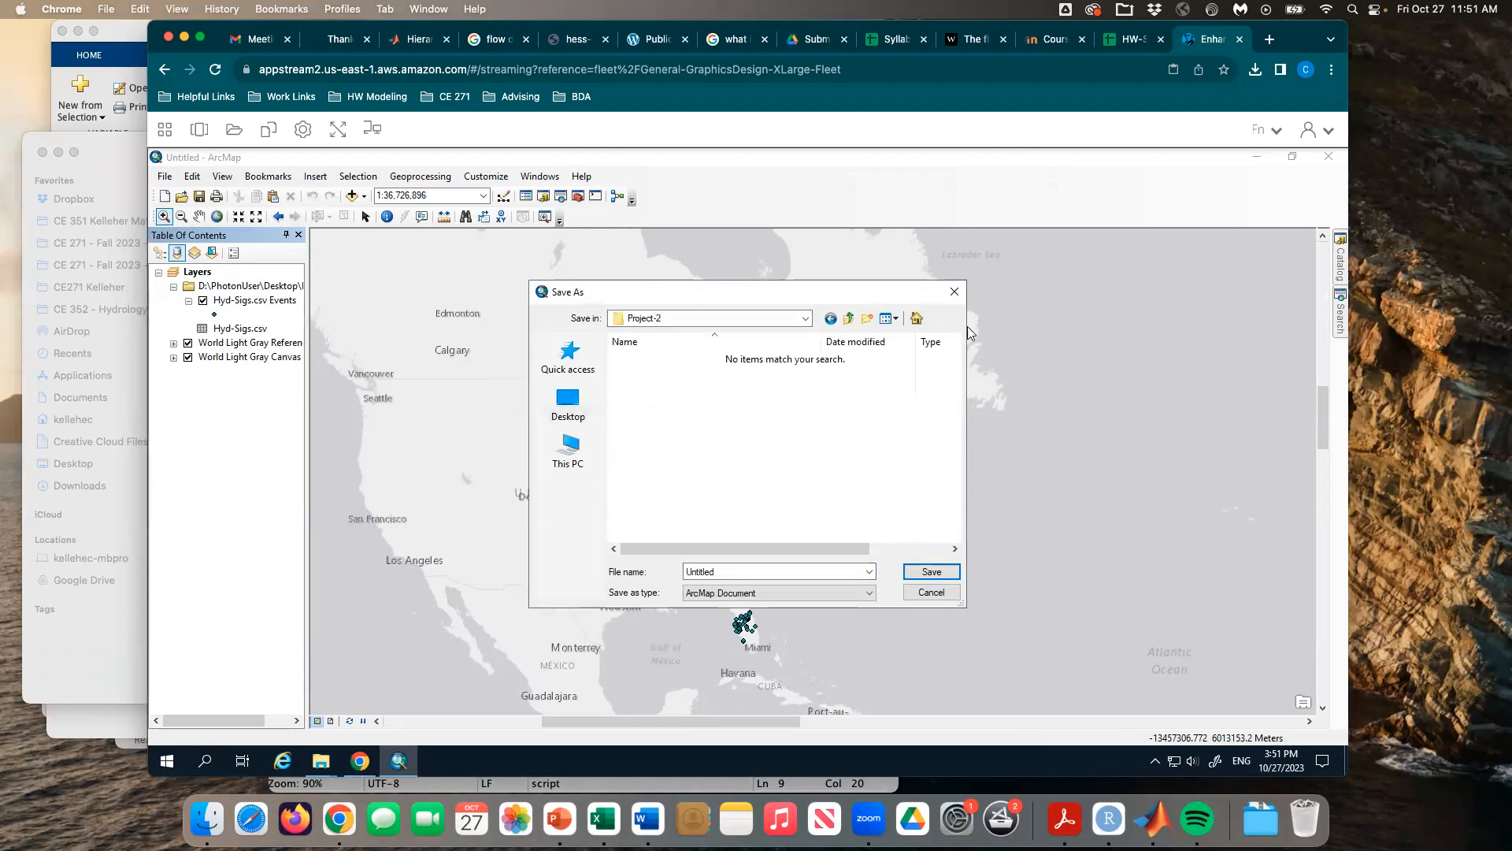
left_click(868, 319)
type("A")
key("BackSpace")
type("Map")
key("Return")
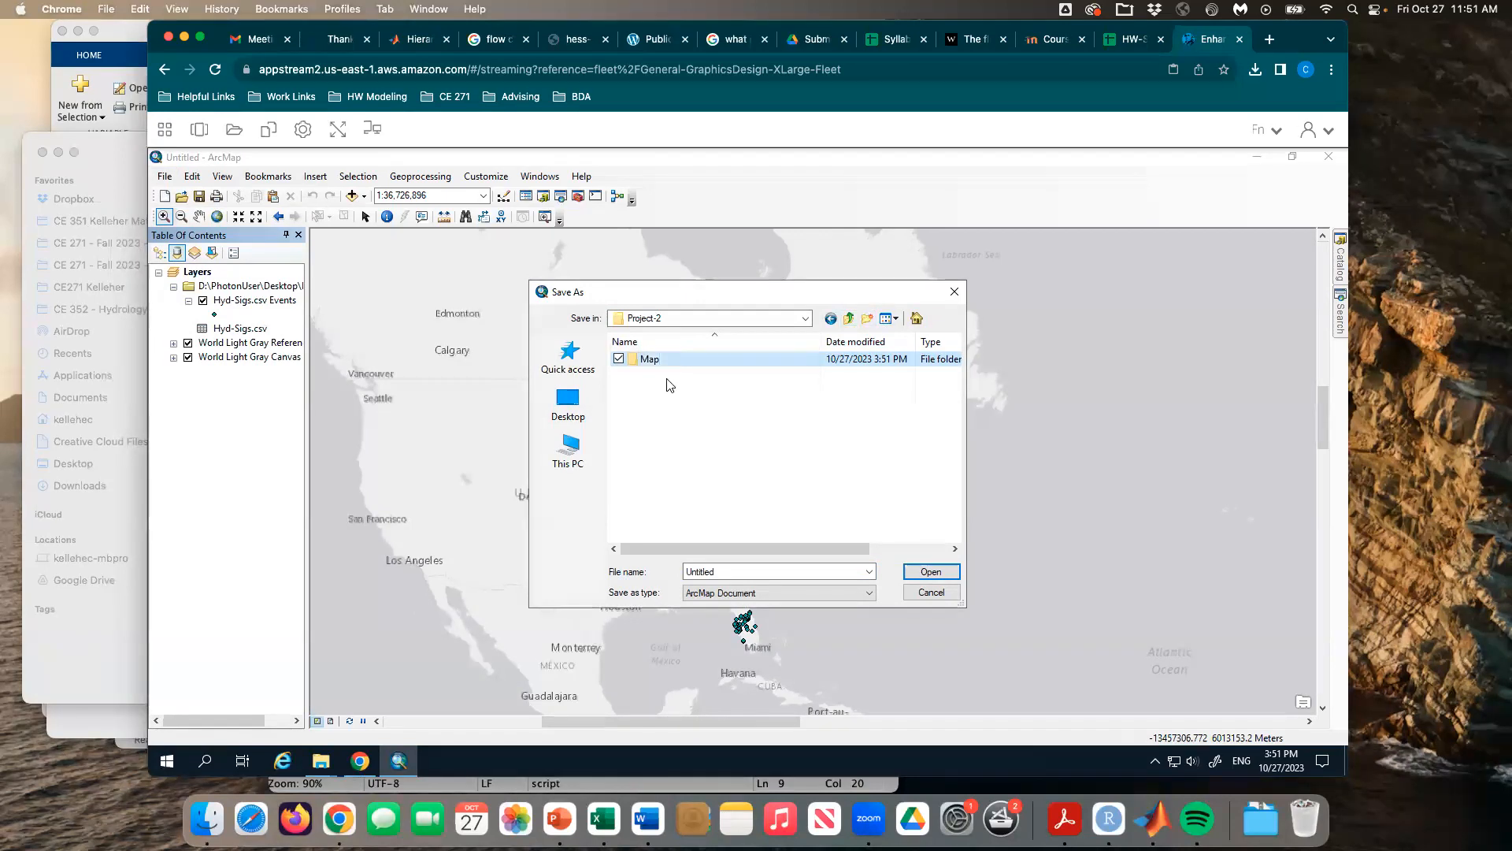
Step: Save the map document as proj2 in the new Map folder
double_click(648, 360)
left_click(722, 573)
double_click(722, 574)
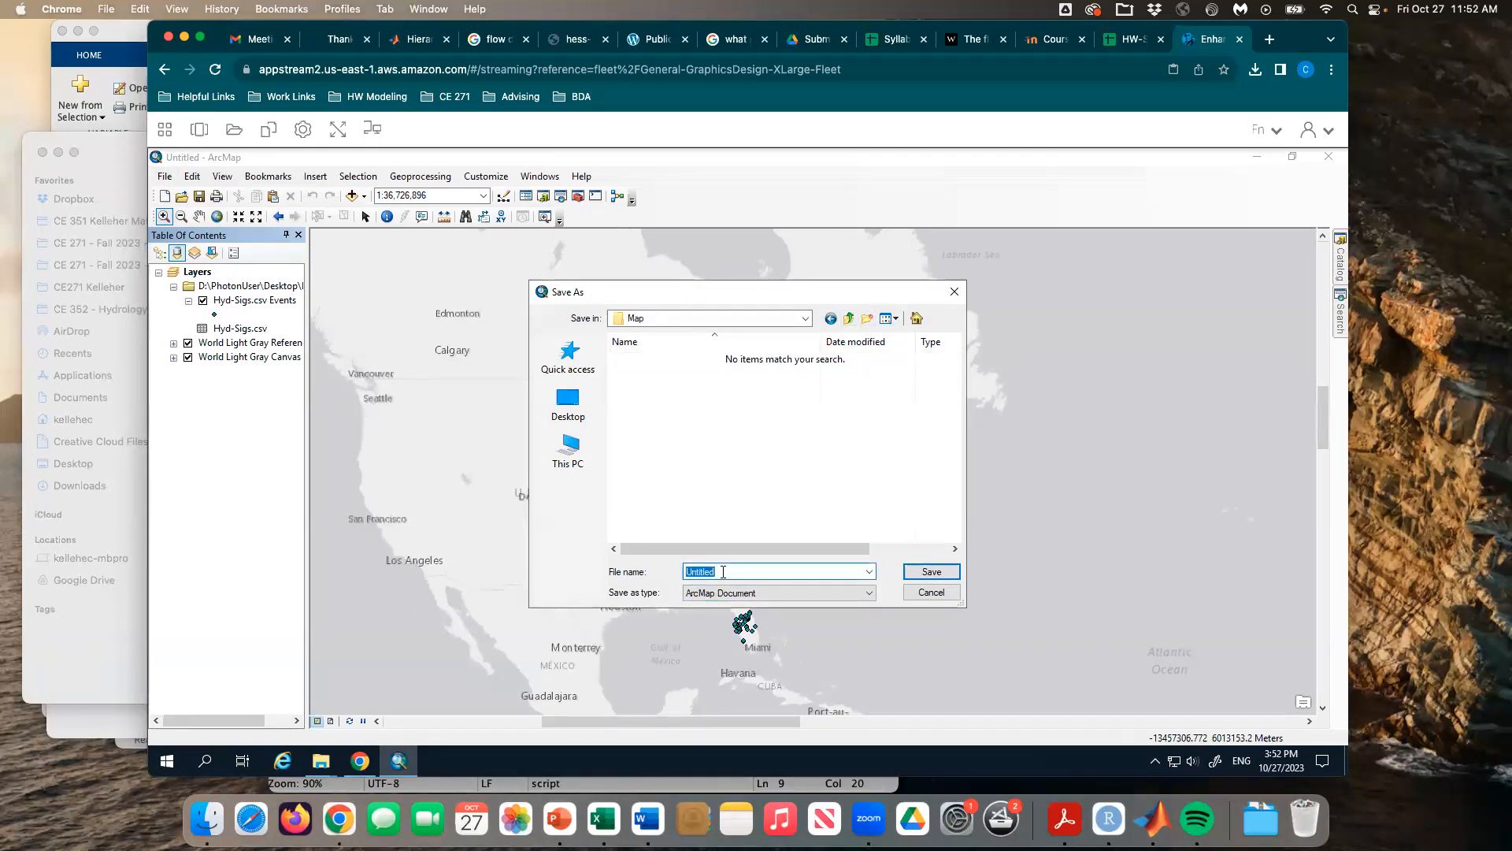
type("proj2")
key("Return")
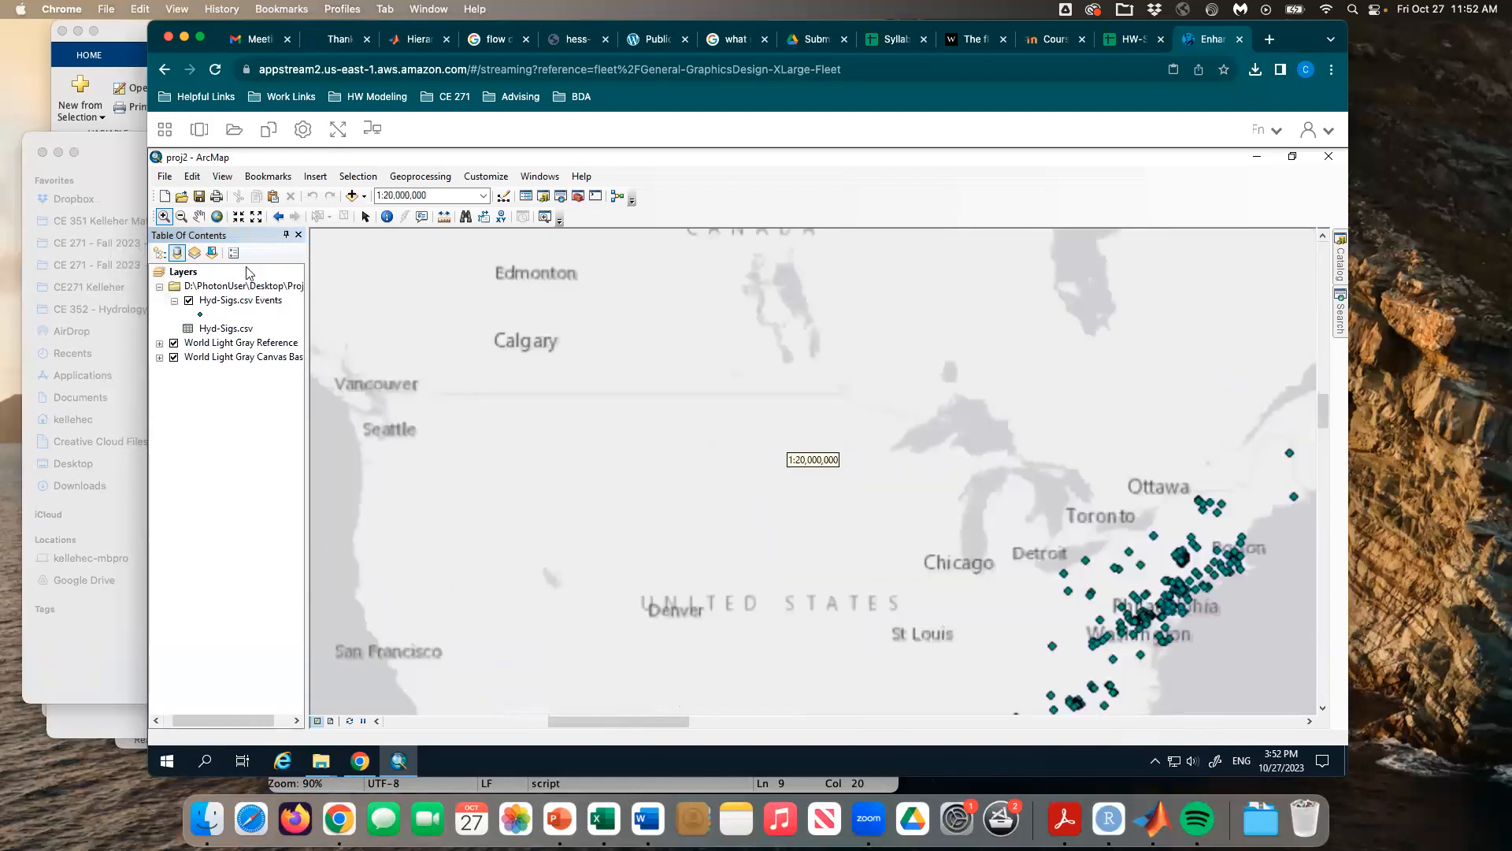
Step: Centre the map on the East Coast gages, identify a point west of Washington to read its attributes, and close the results
left_click(198, 215)
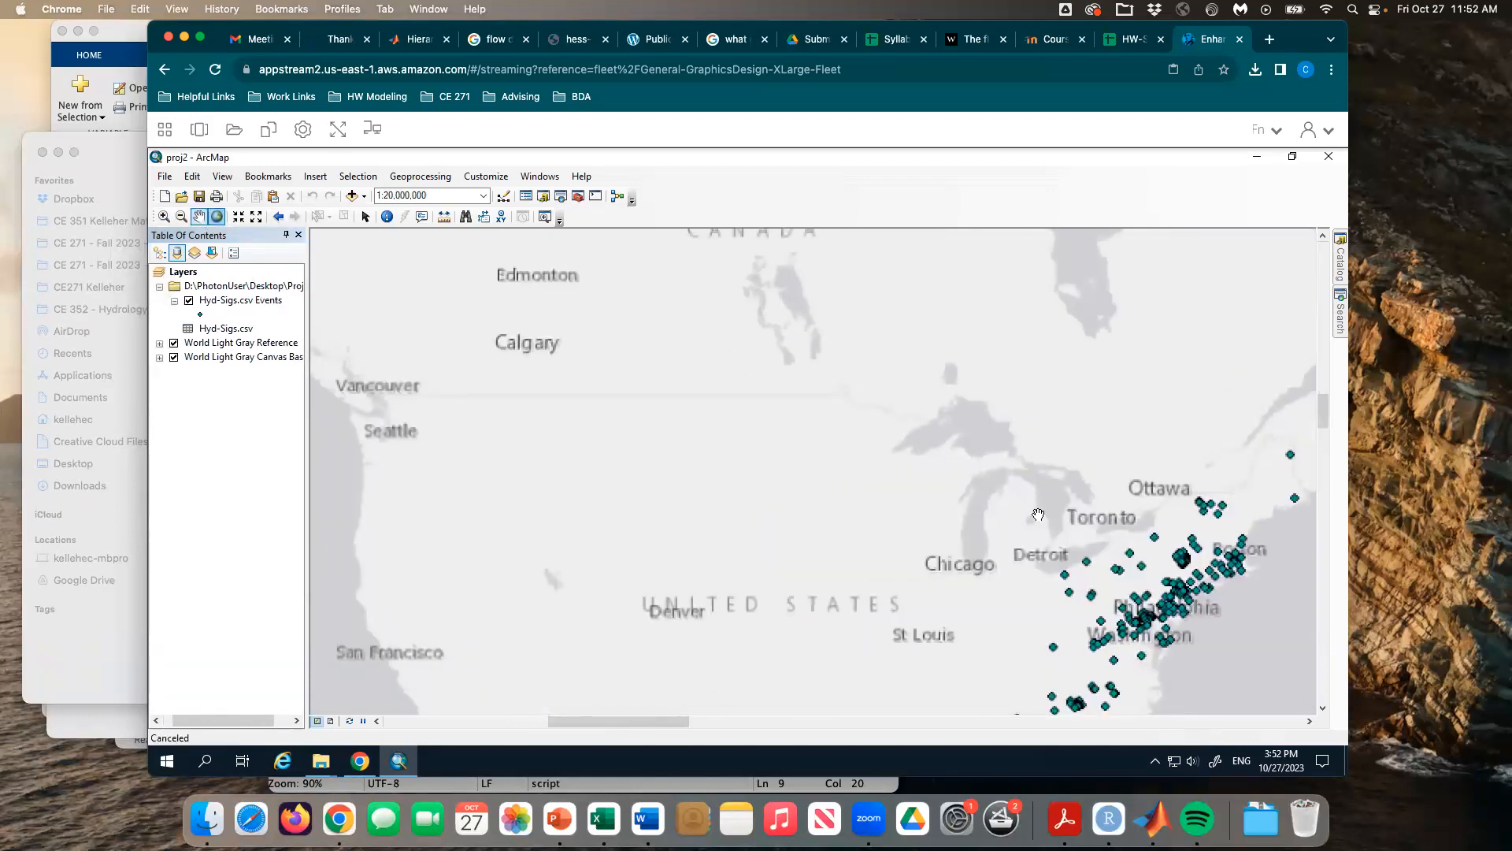
left_click_drag(905, 455, 739, 377)
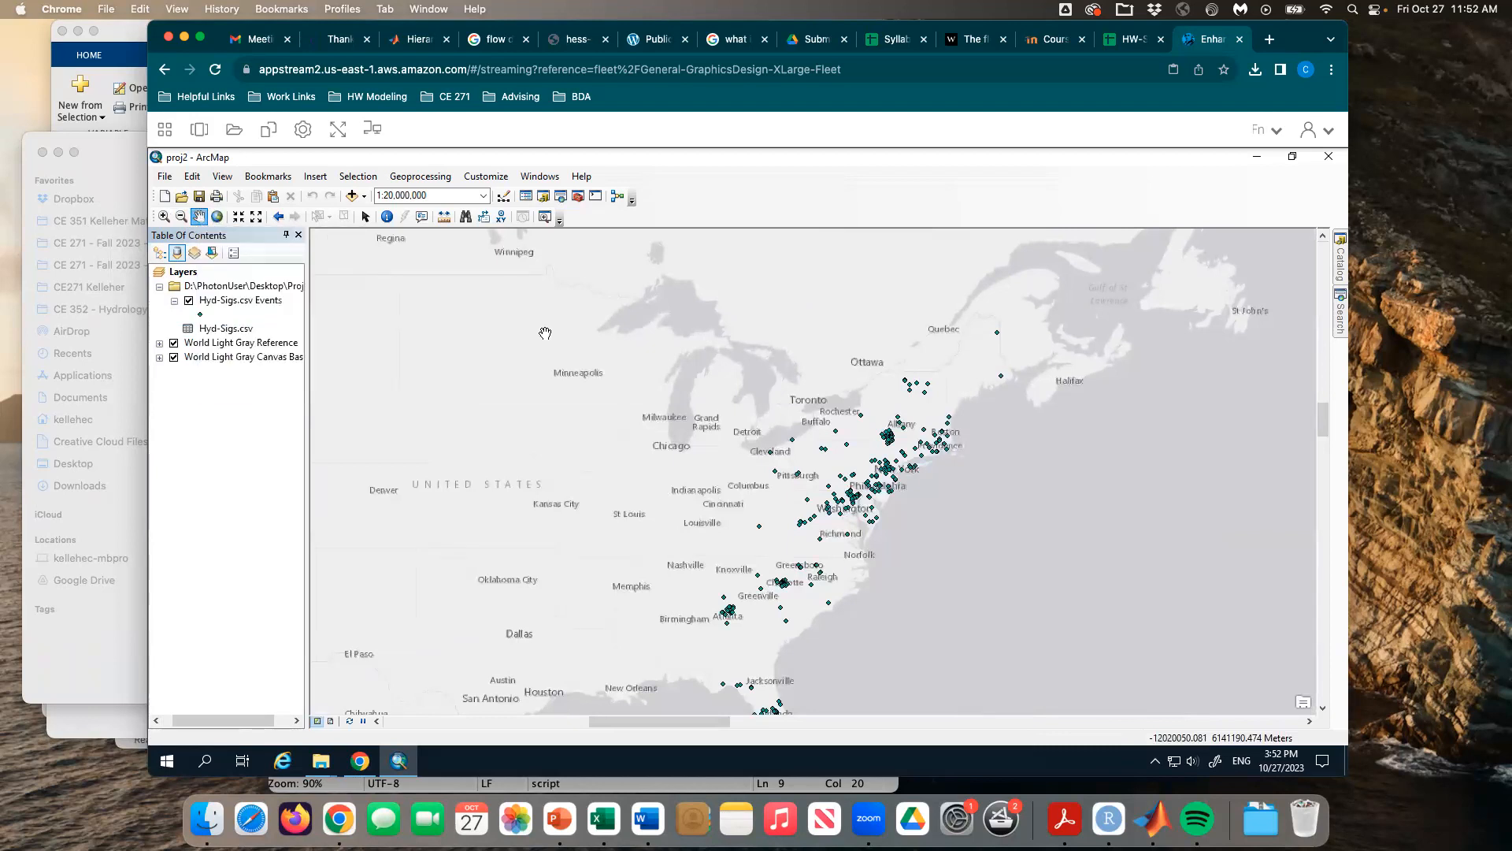
left_click_drag(811, 381, 811, 322)
left_click(180, 217)
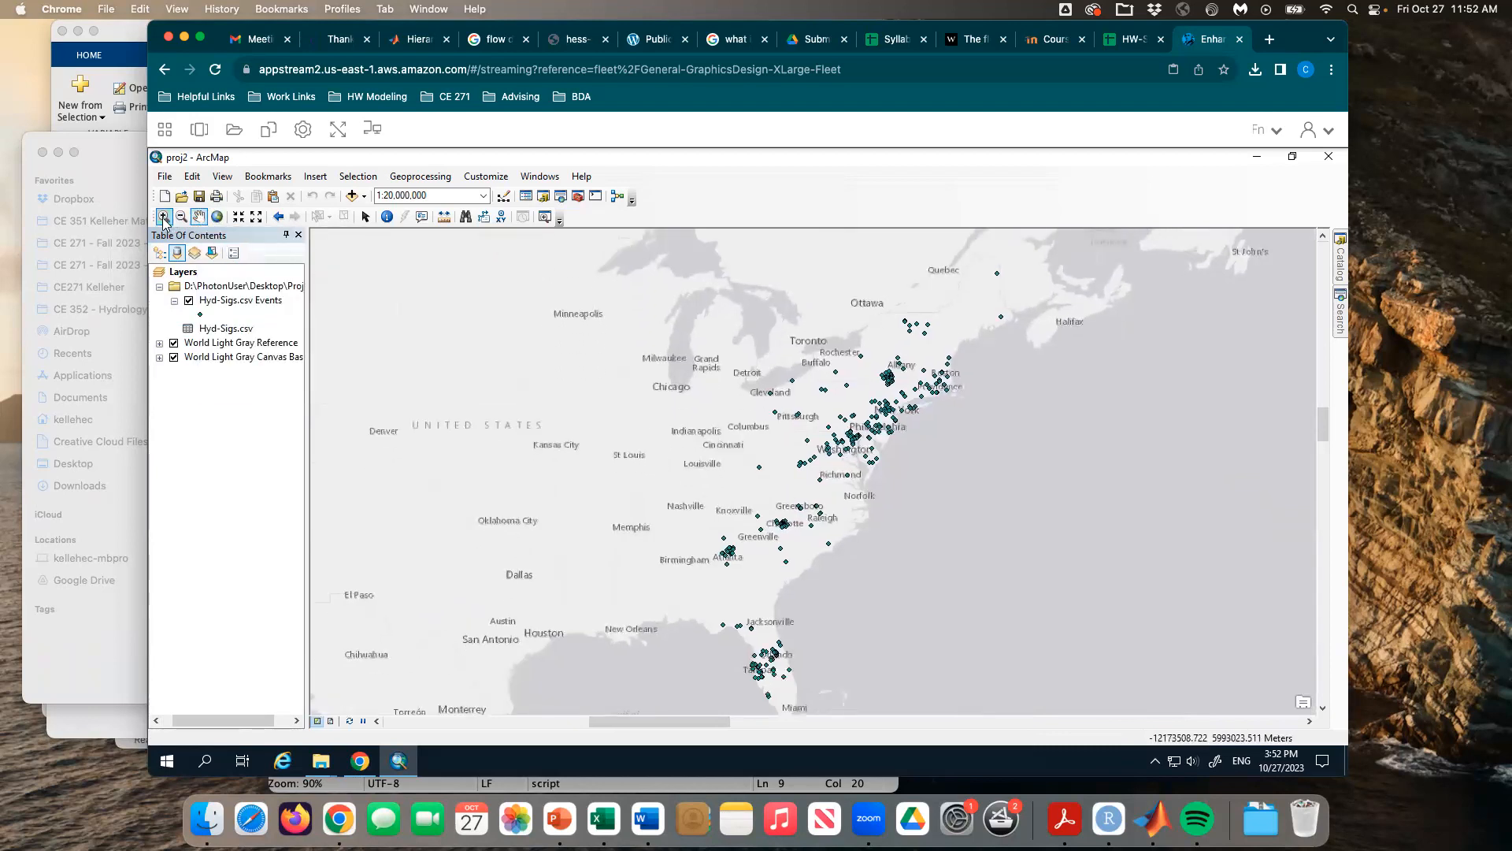
left_click(164, 216)
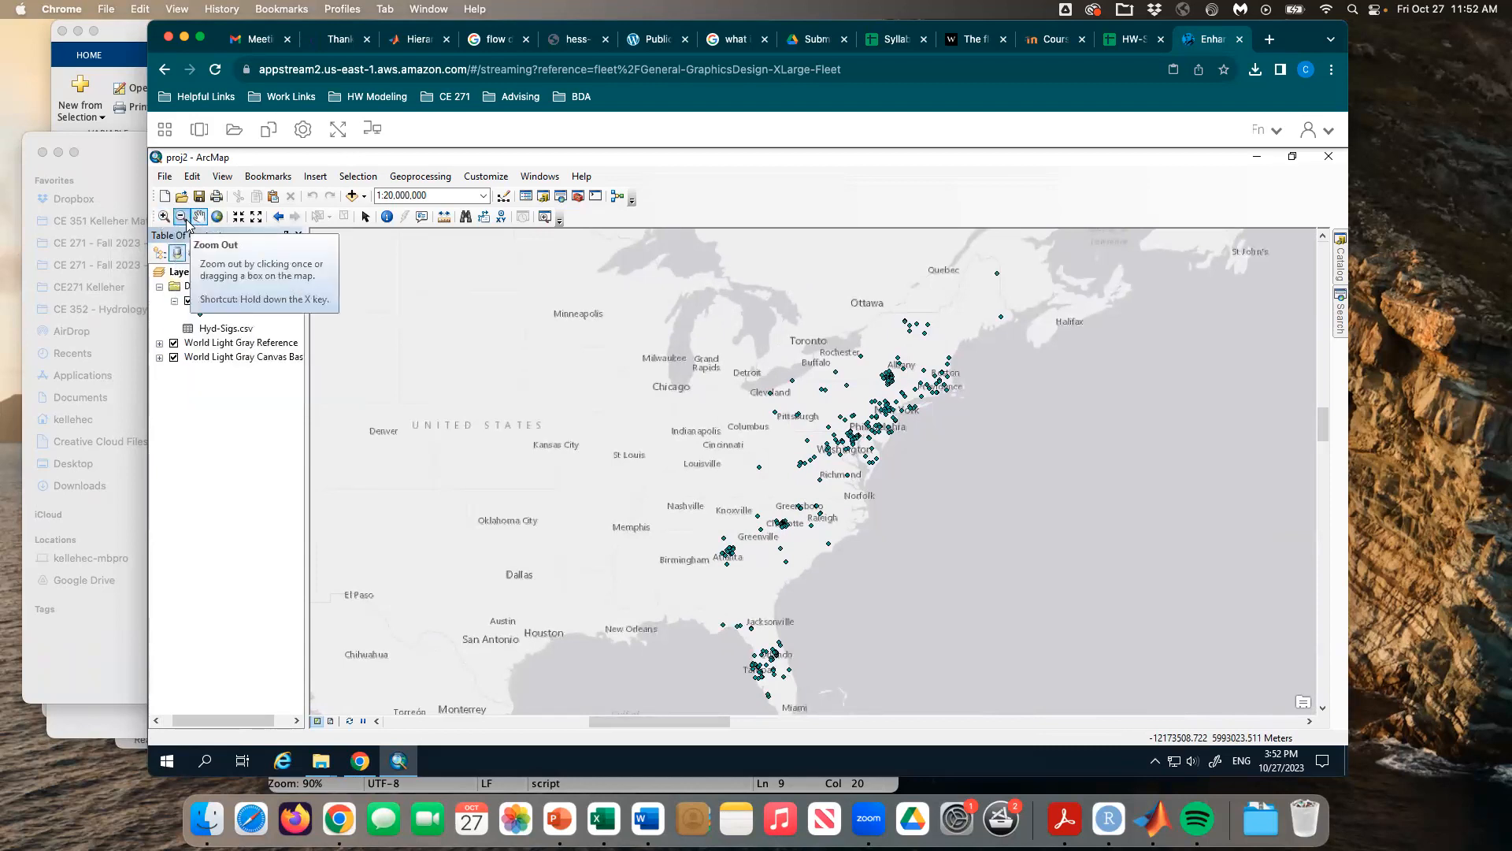
left_click(388, 217)
left_click(806, 466)
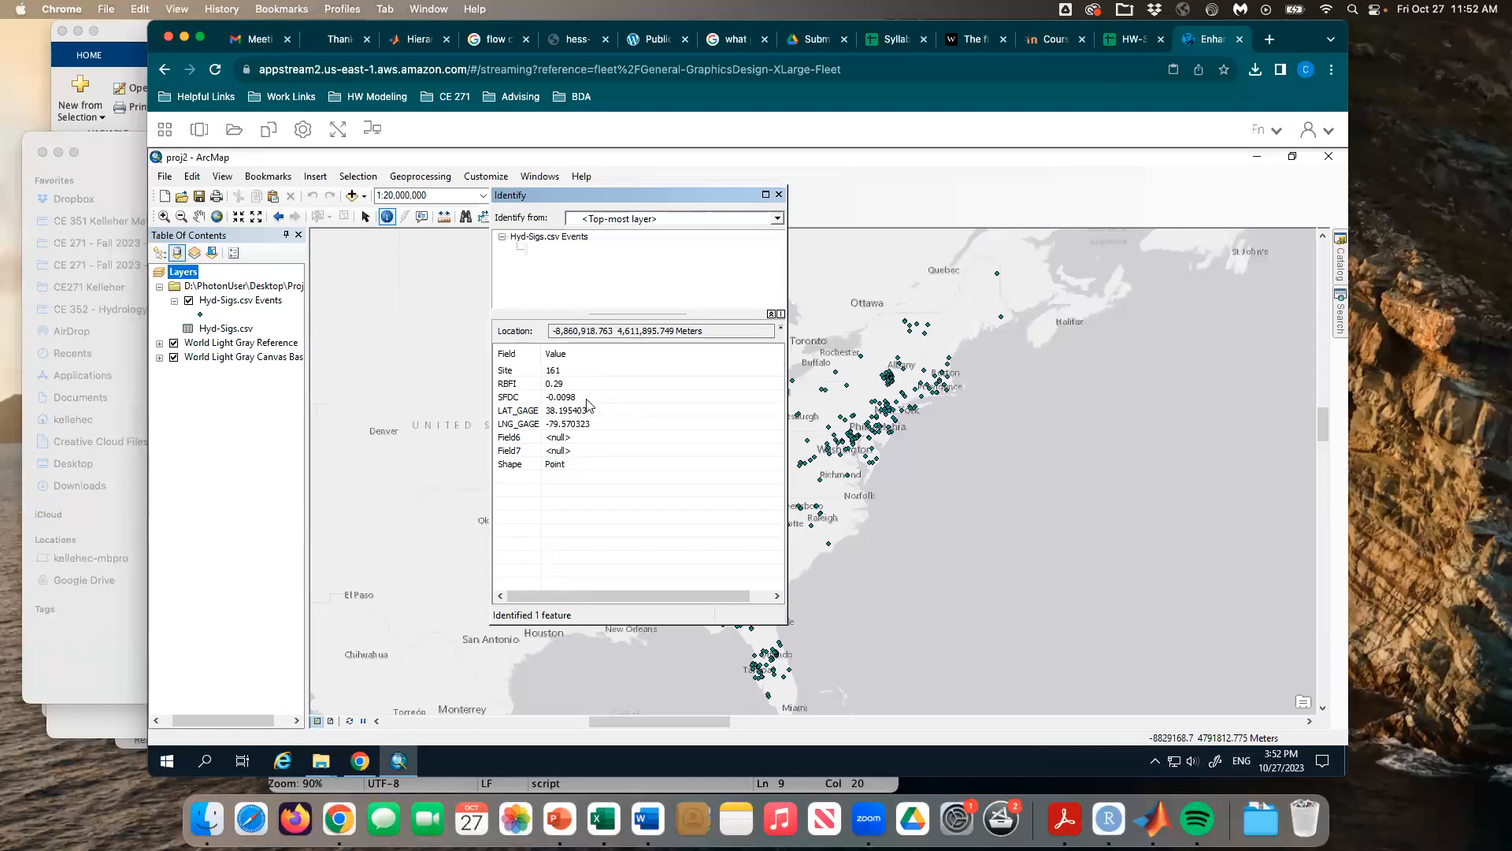
left_click(779, 194)
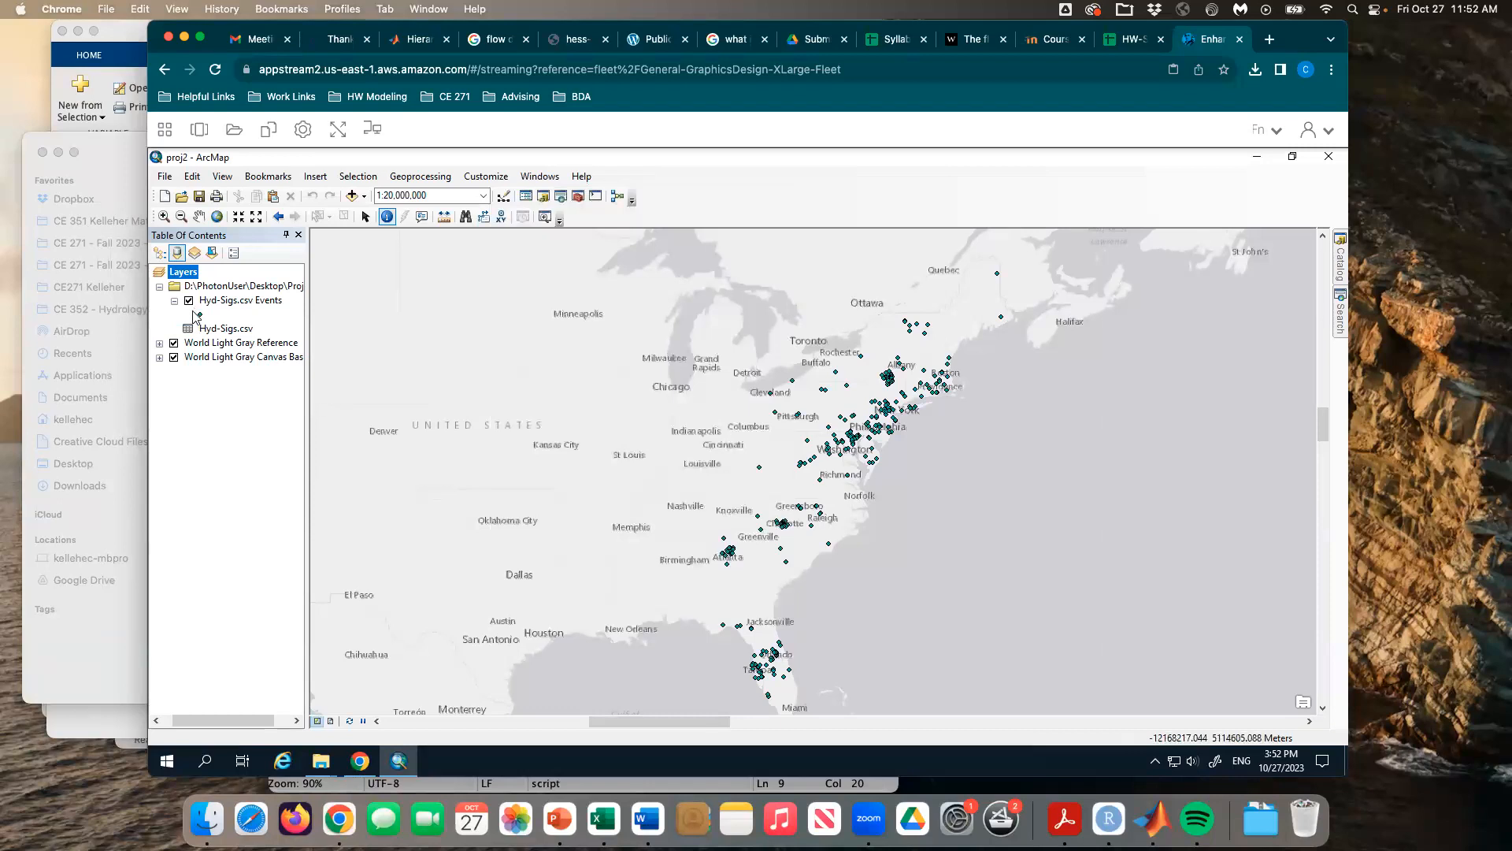
left_click(221, 305)
left_click(214, 301)
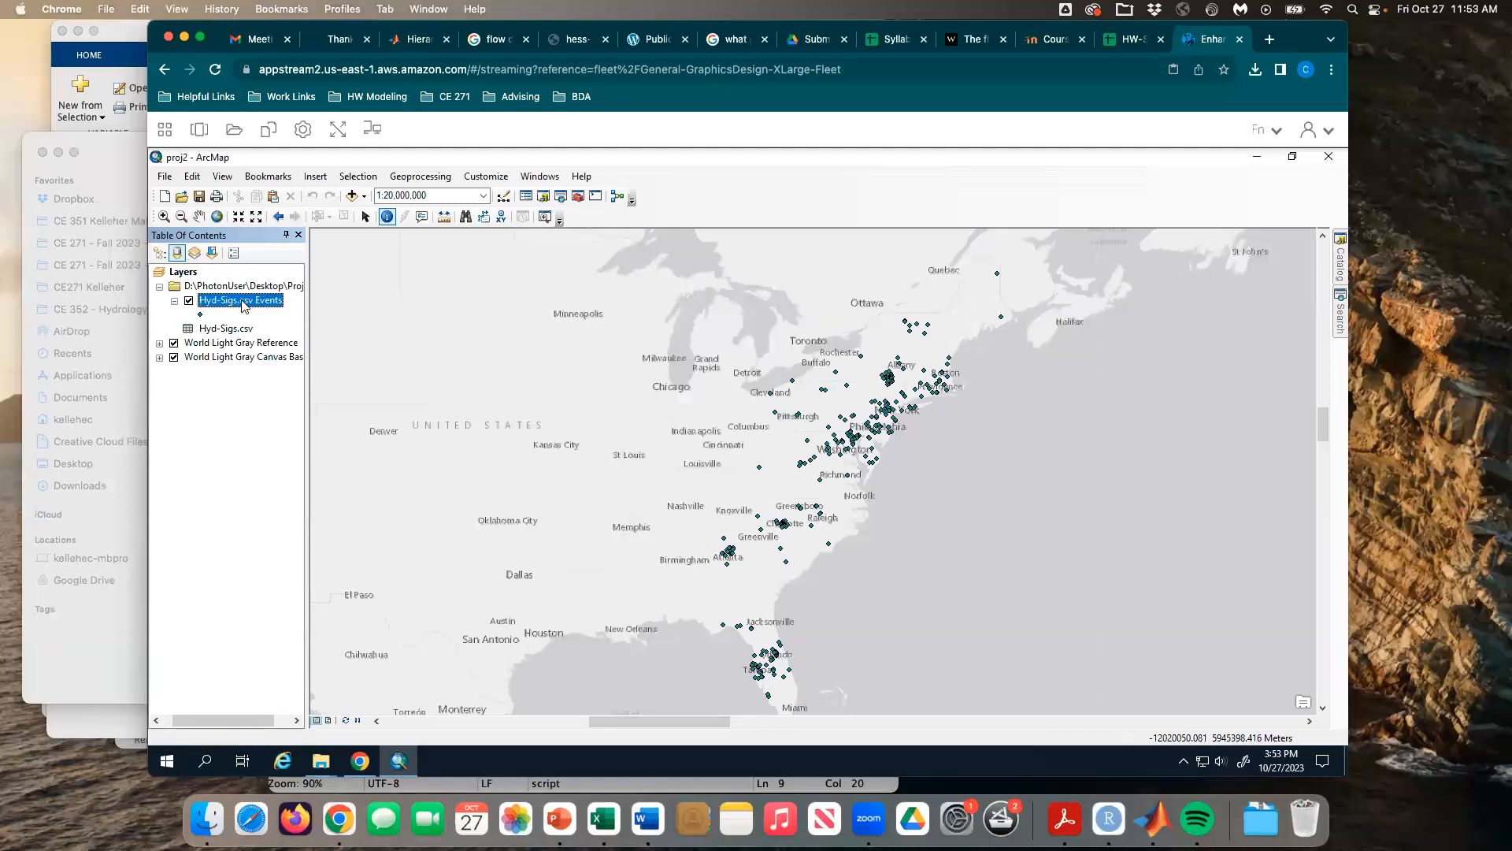
right_click(244, 304)
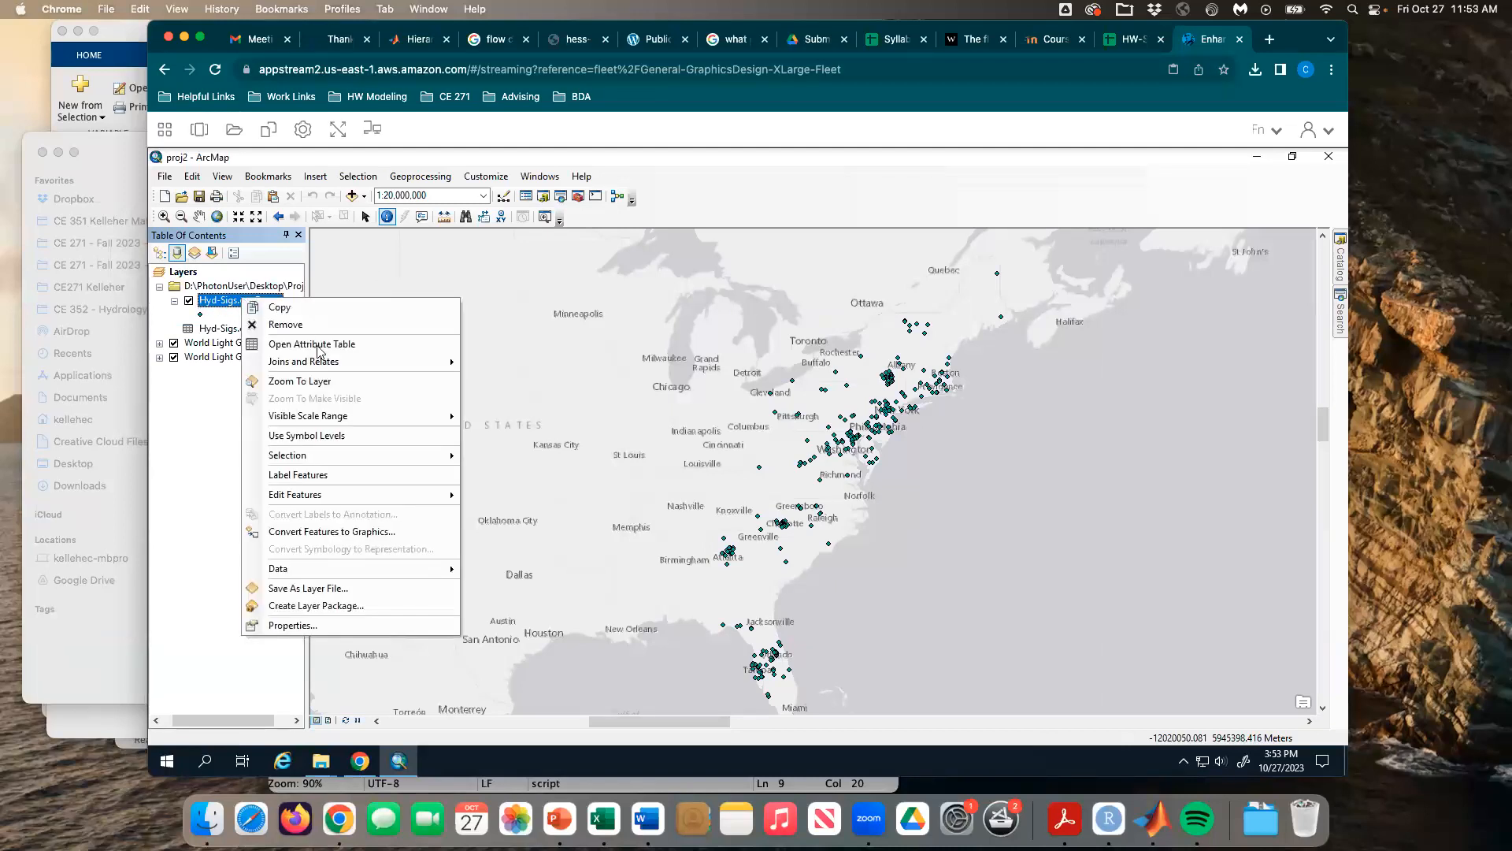
left_click(197, 434)
Step: Start exporting all features of the Hyd-Sigs.csv Events layer and move the export dialog aside
right_click(264, 302)
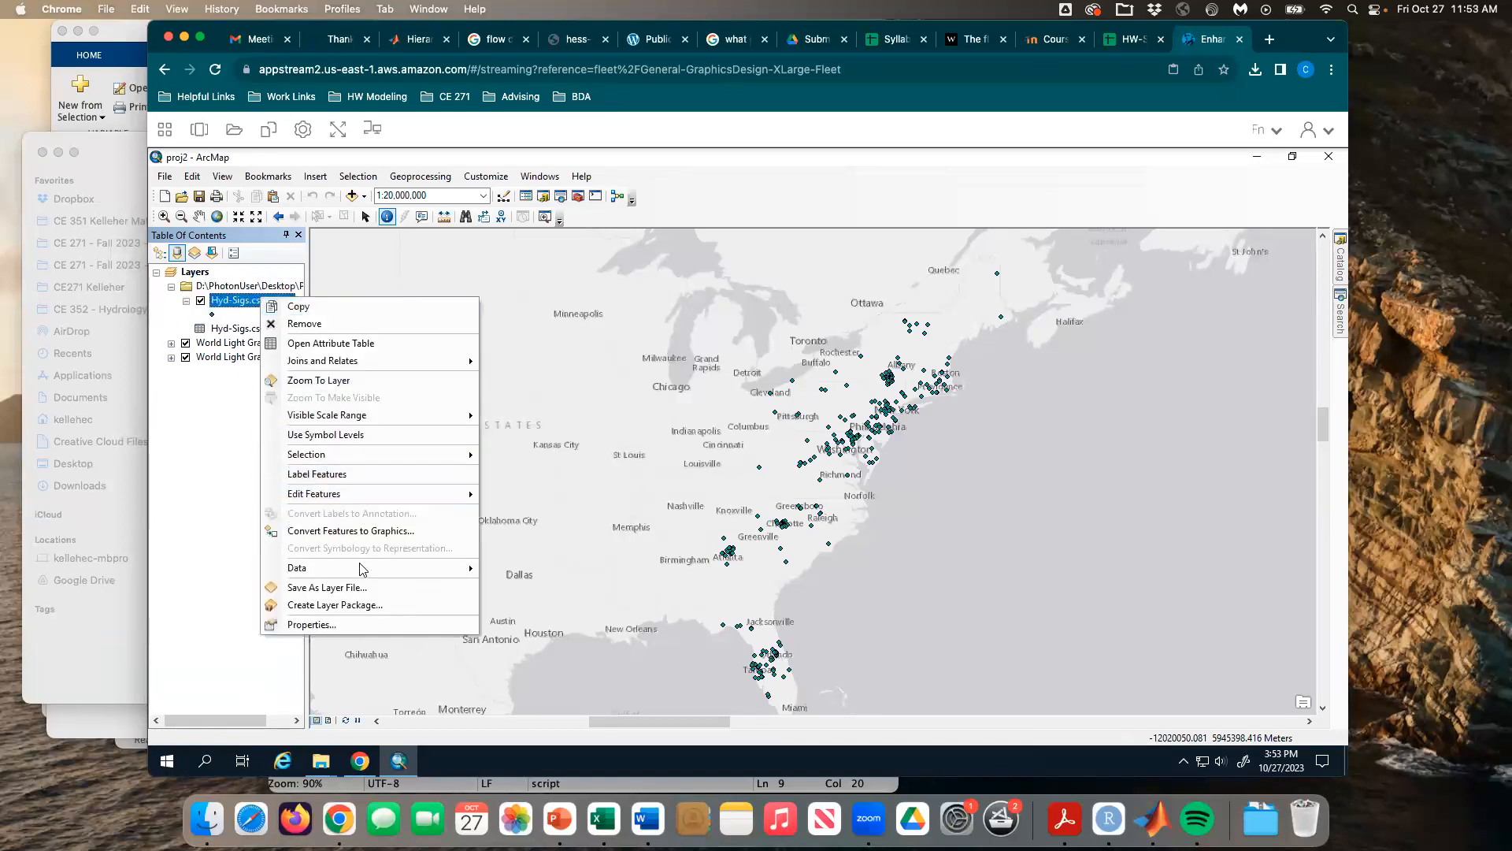
mouse_move(363, 569)
left_click(519, 587)
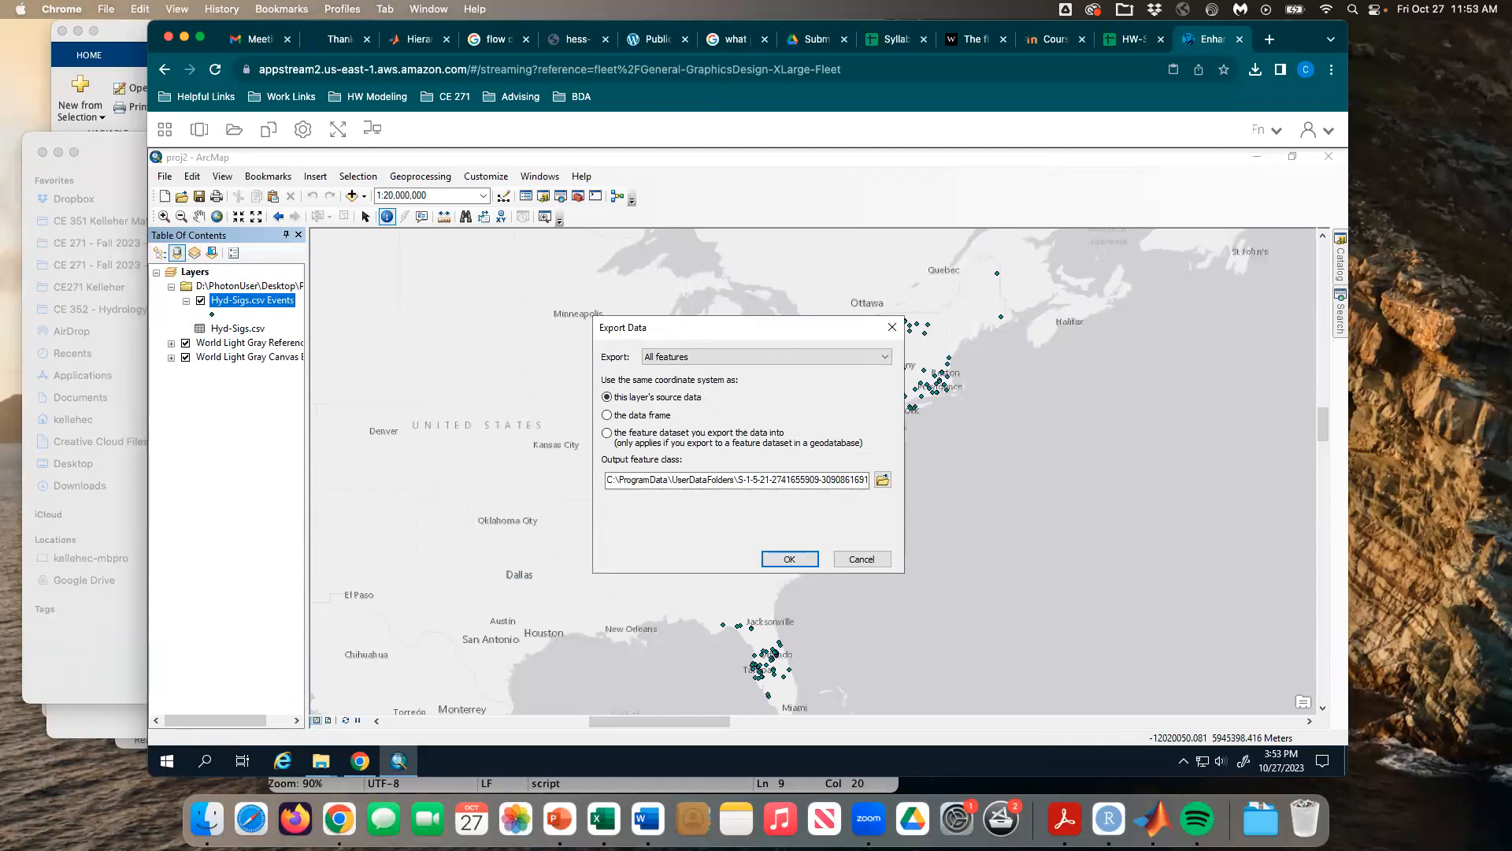
left_click_drag(755, 327, 692, 321)
left_click(691, 351)
left_click(691, 350)
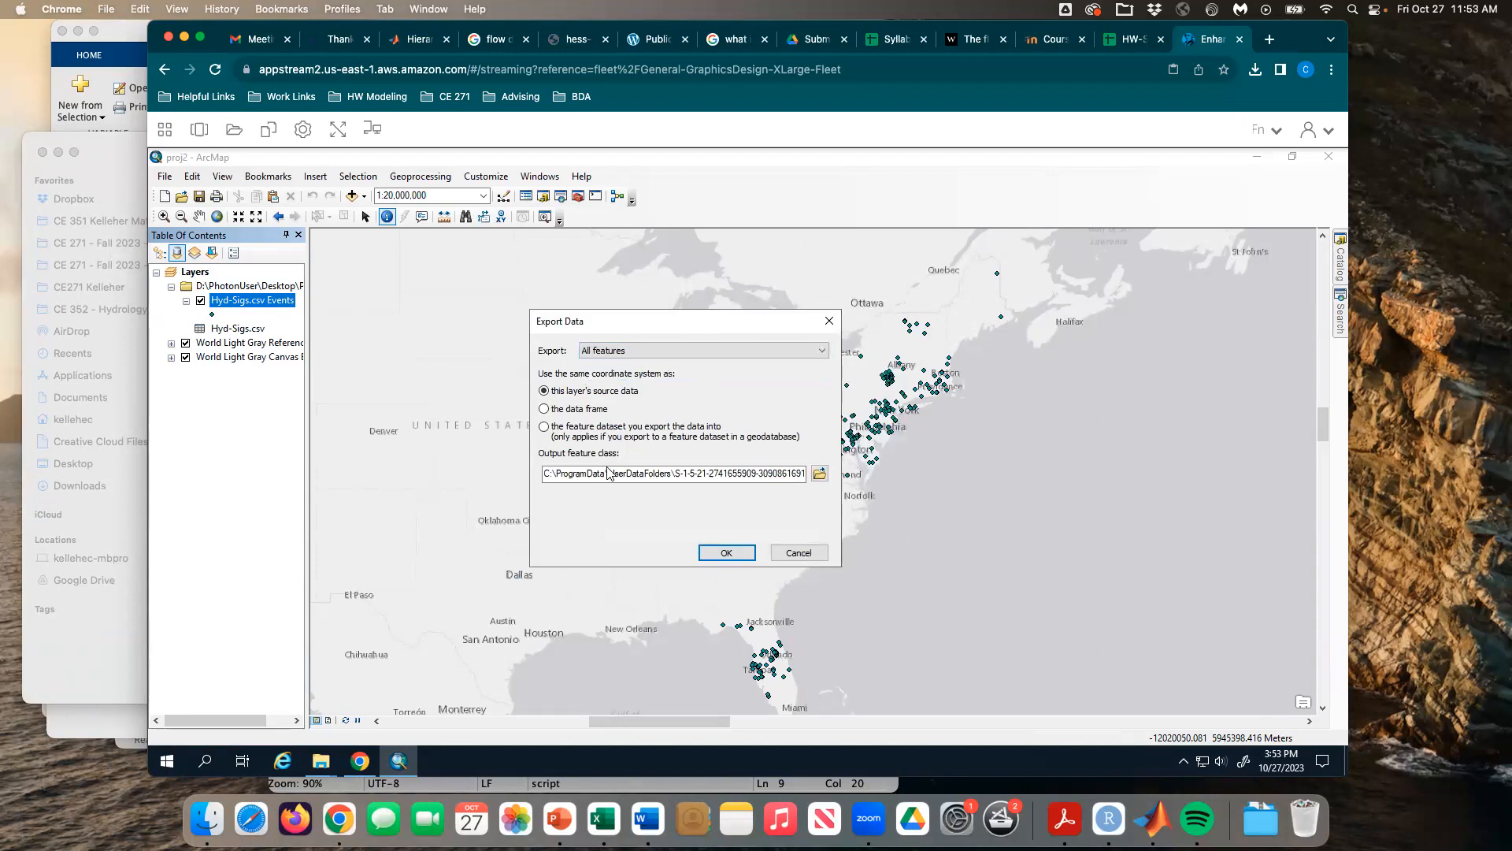
Step: Browse for the export's output location in the Project-2 Map folder and set the save type to Shapefile
left_click(820, 473)
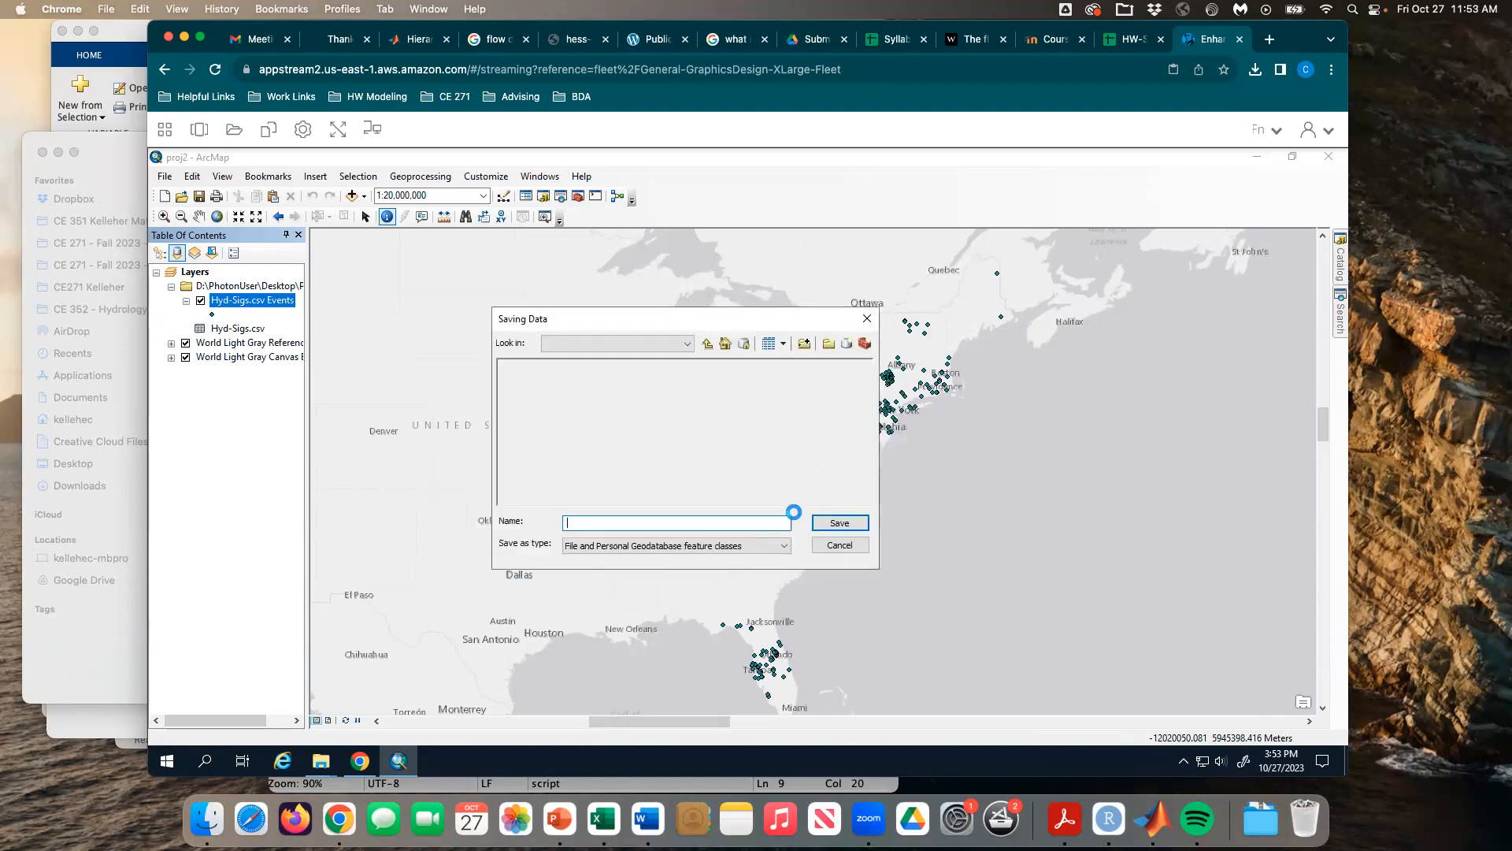
left_click(667, 352)
left_click(667, 351)
left_click(643, 523)
left_click_drag(654, 523, 515, 517)
left_click(737, 554)
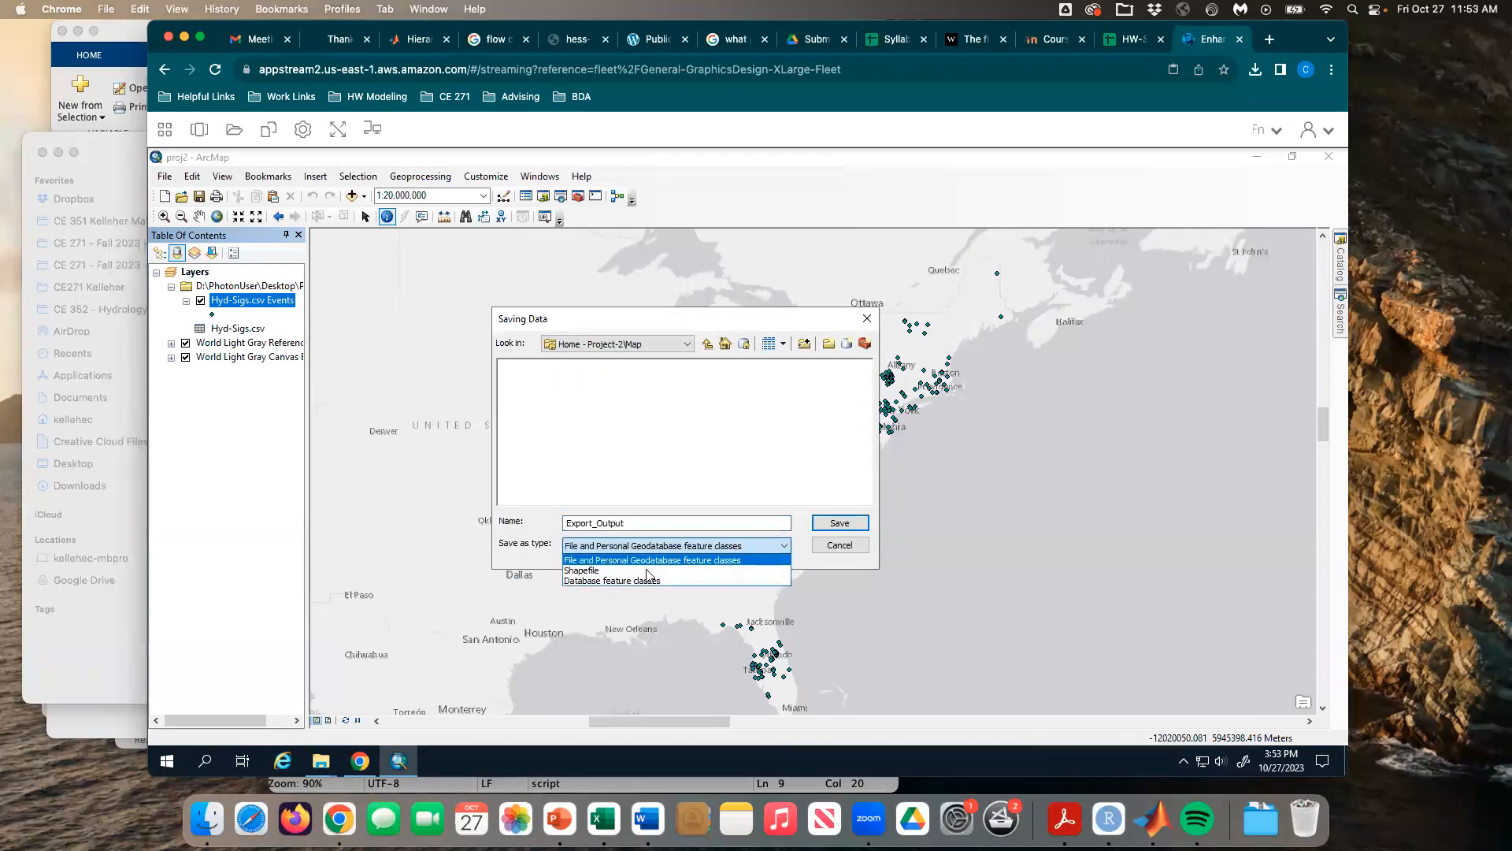
left_click(597, 572)
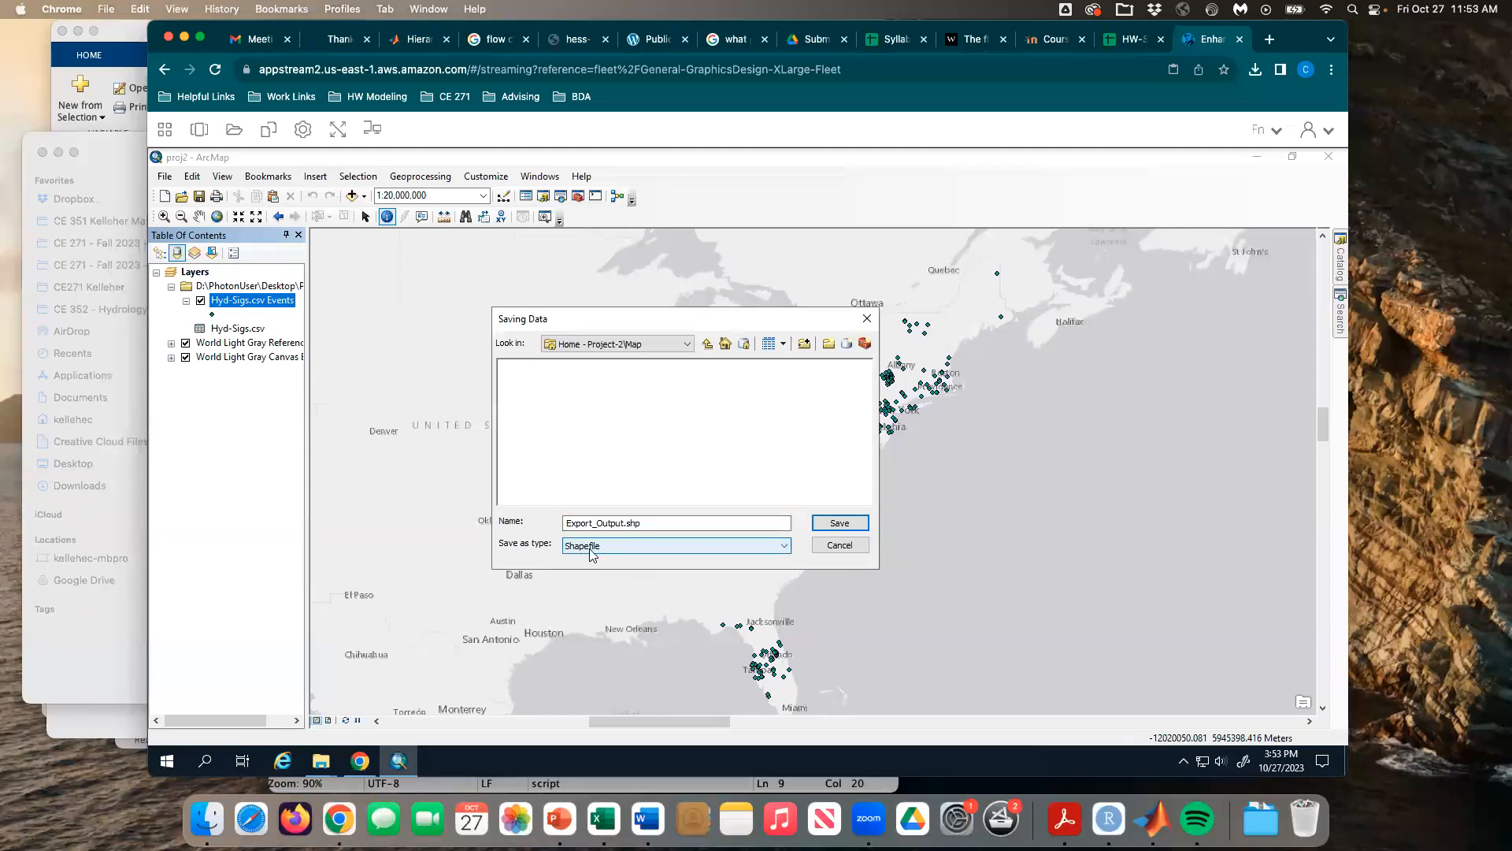
Step: Name the output hydsigs1.shp, run the export, and add the exported data to the map as a layer
left_click(624, 522)
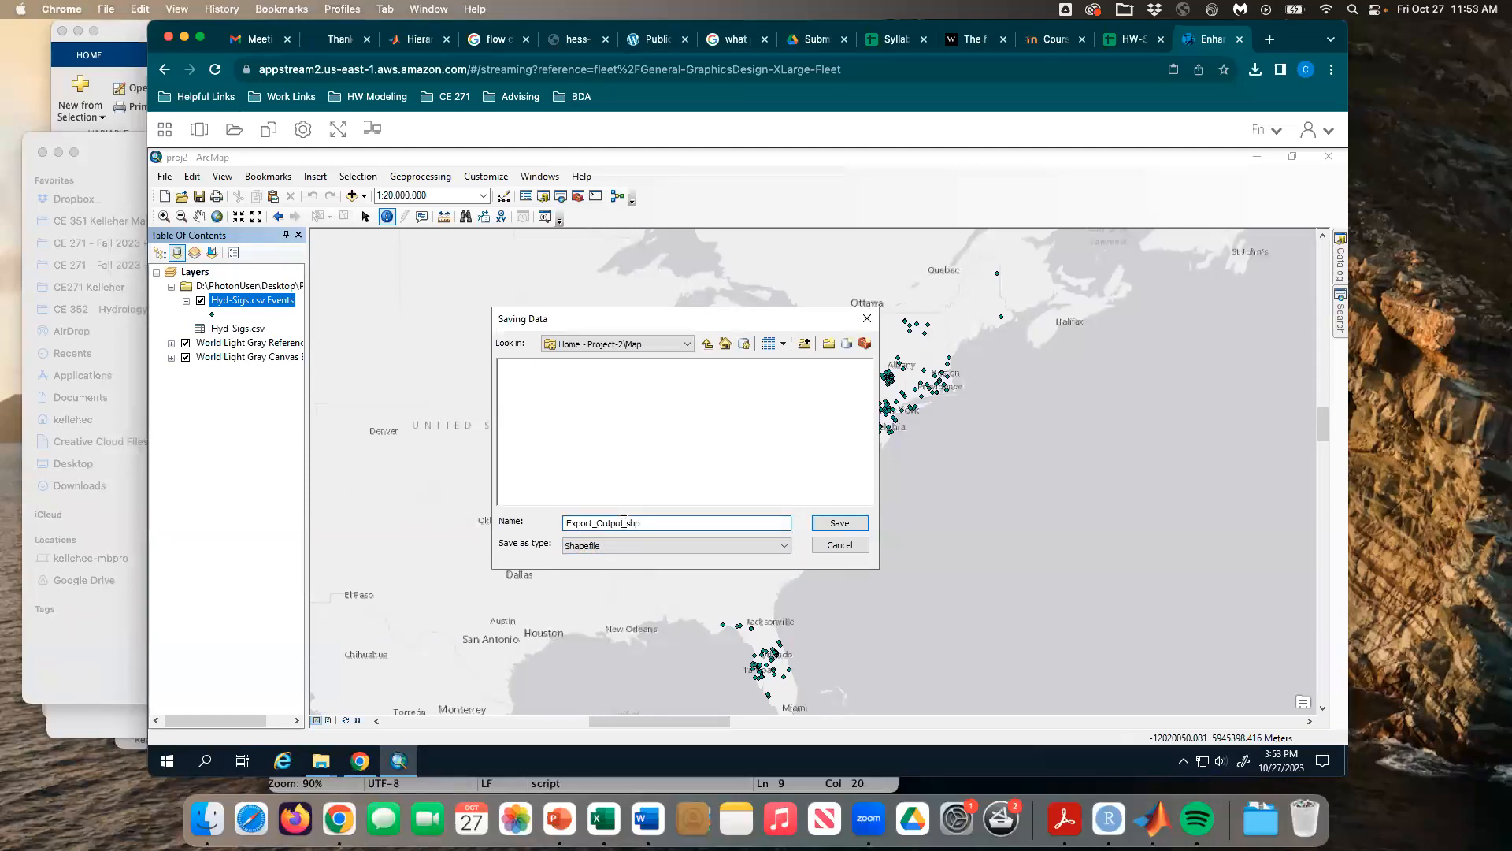
left_click_drag(624, 523, 561, 526)
key("BackSpace")
key("BackSpace")
type("hydsigs1")
left_click(856, 526)
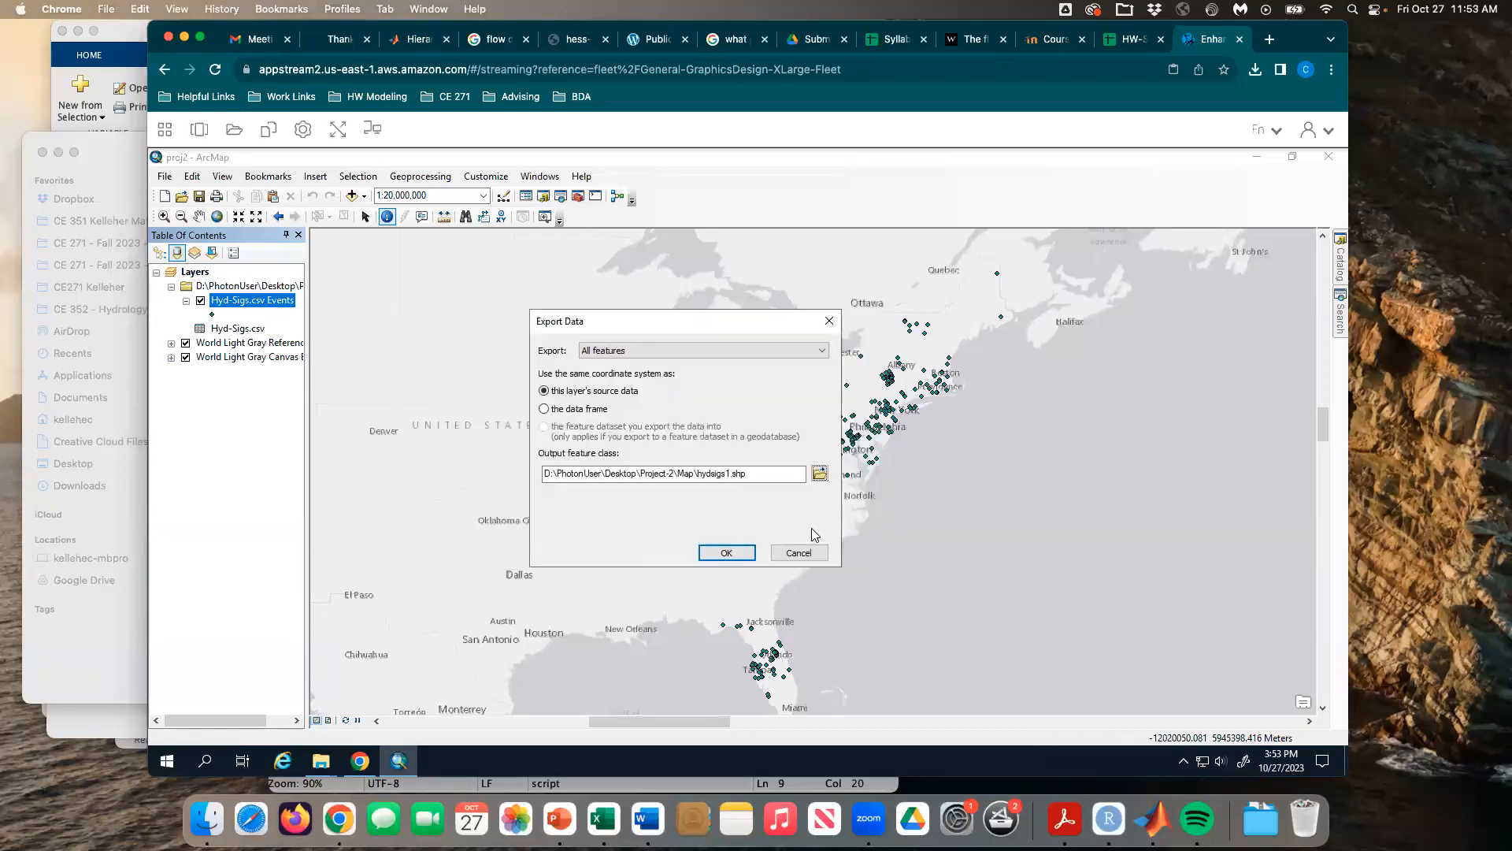
left_click(726, 553)
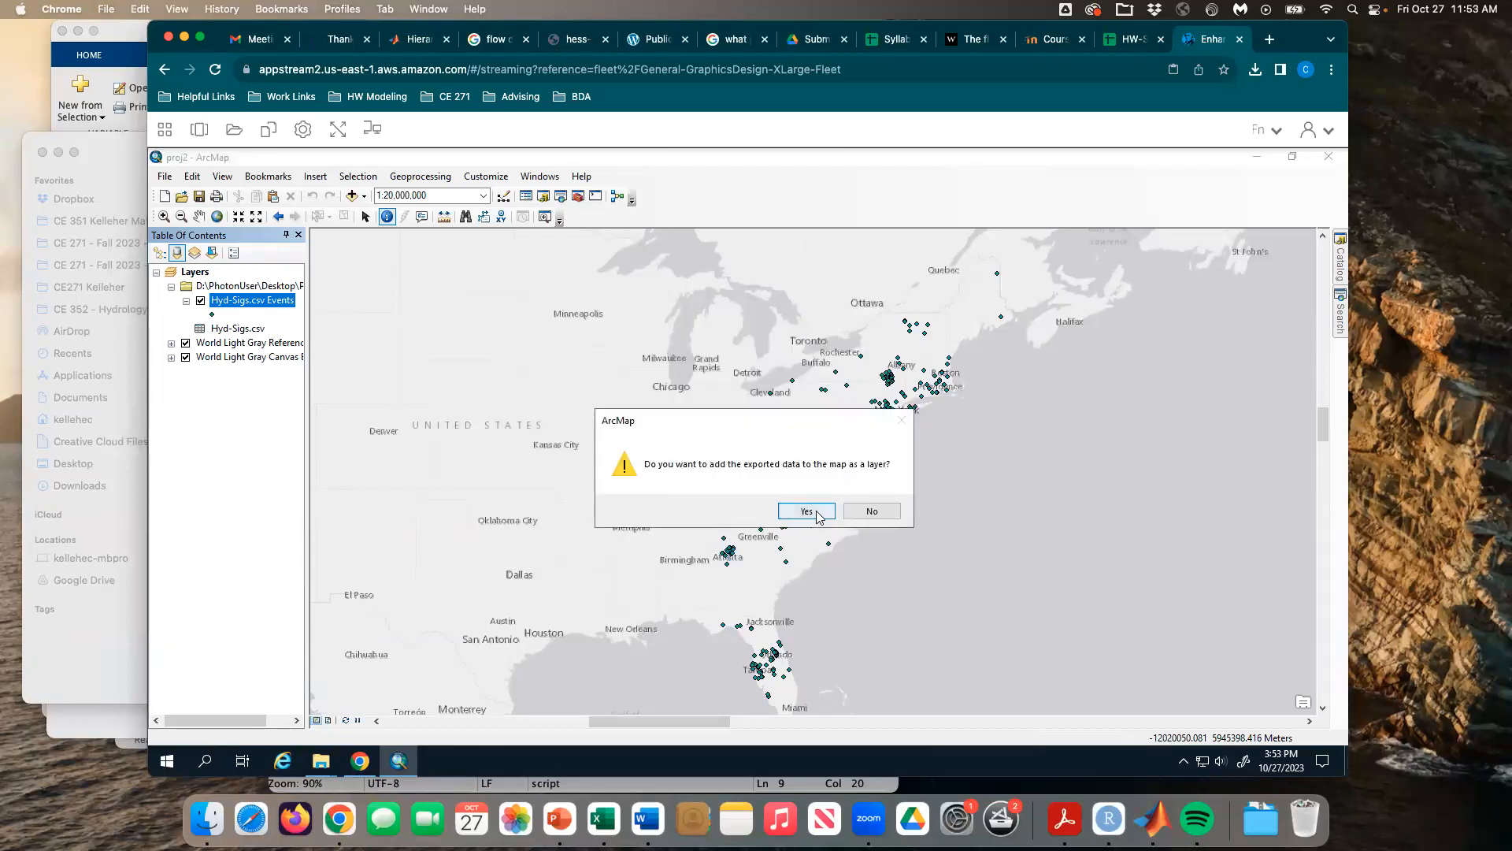
left_click(807, 511)
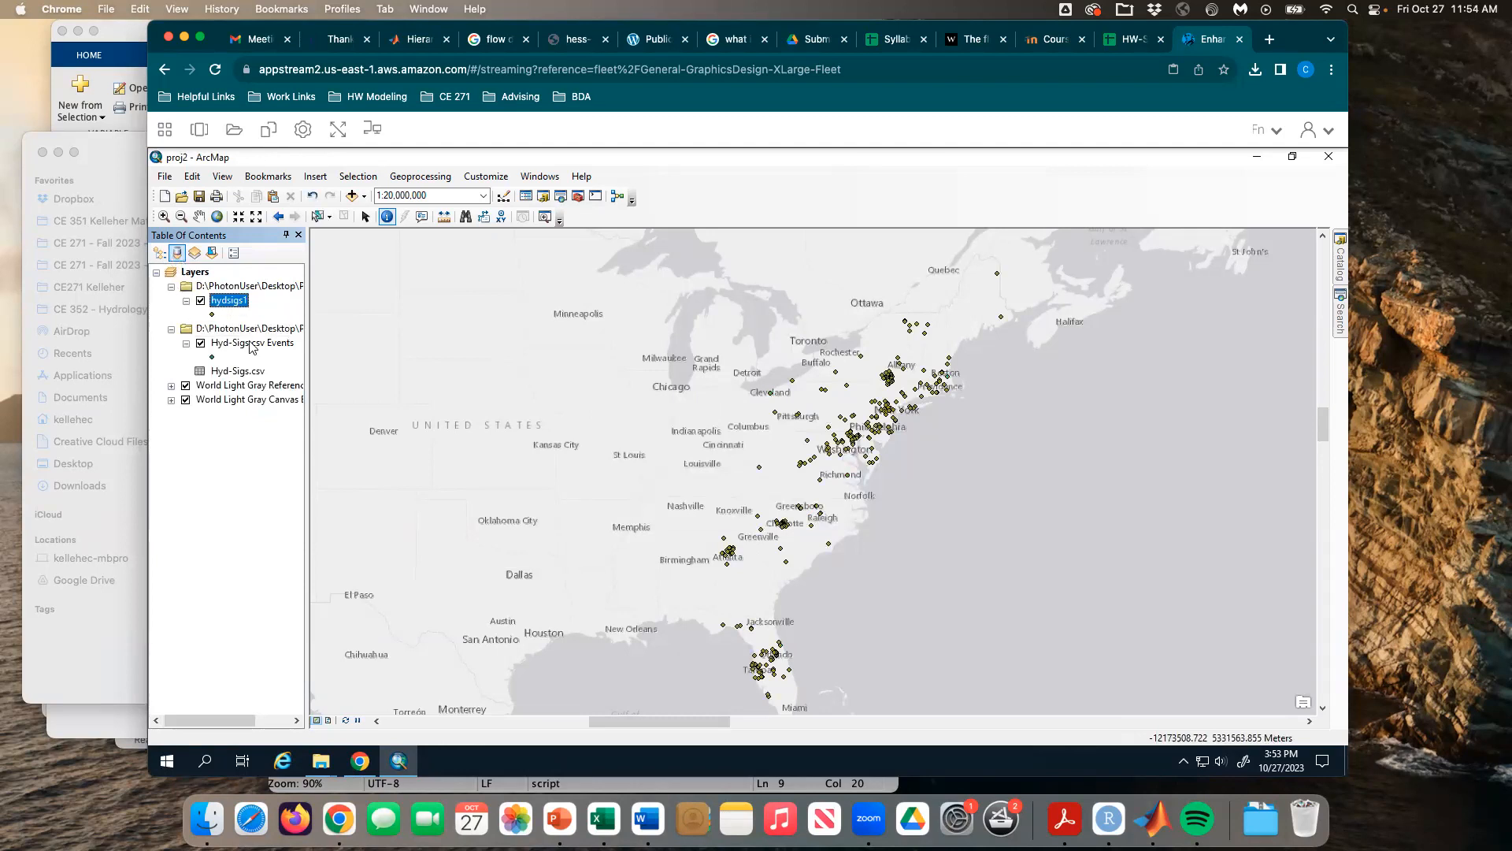
Step: List the layers by drawing order and remove the Hyd-Sigs.csv Events layer from the map
left_click(160, 253)
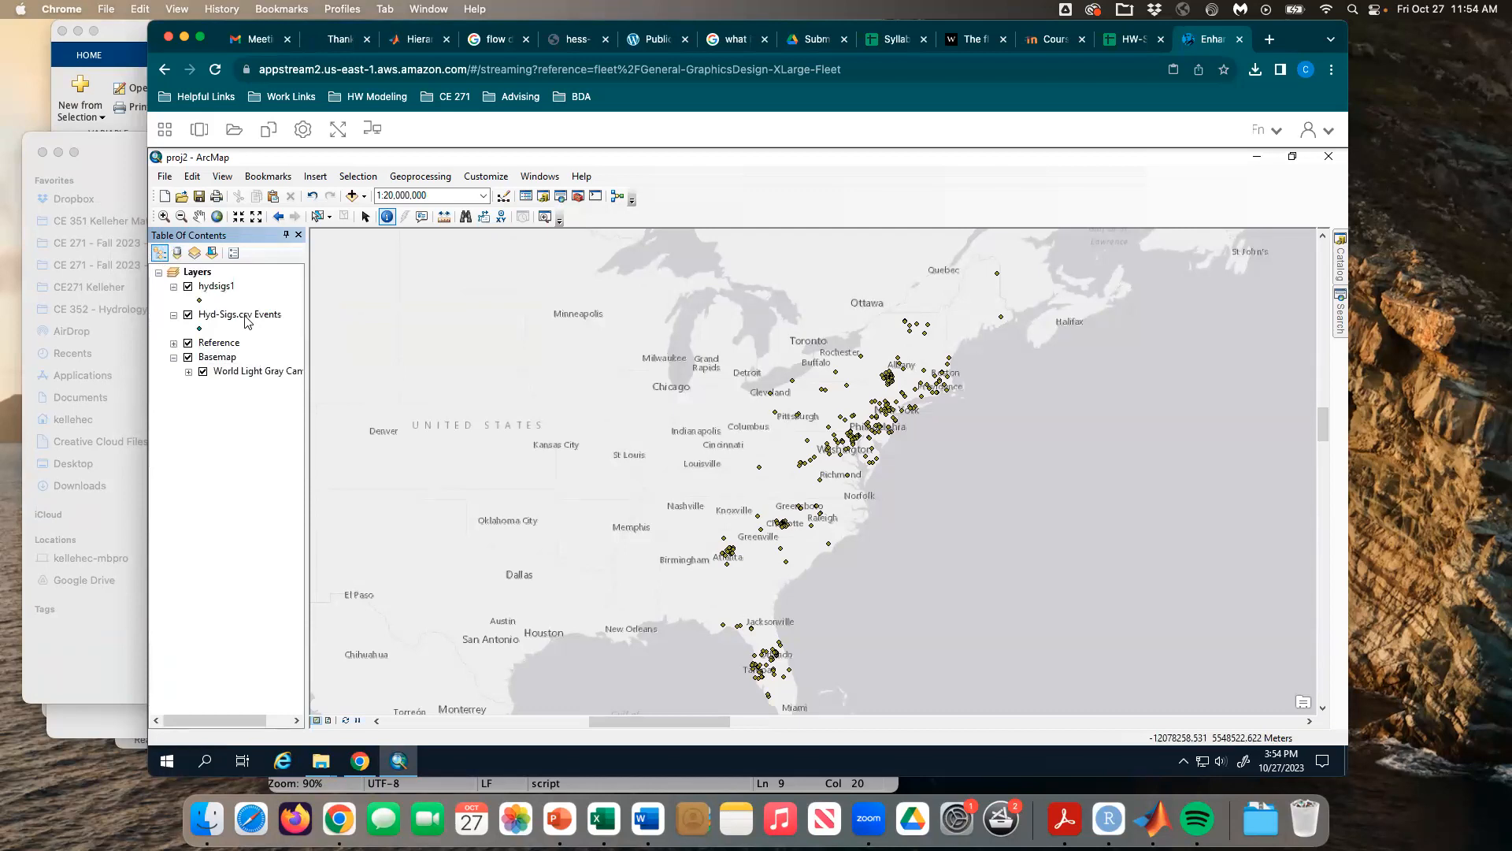
left_click(215, 318)
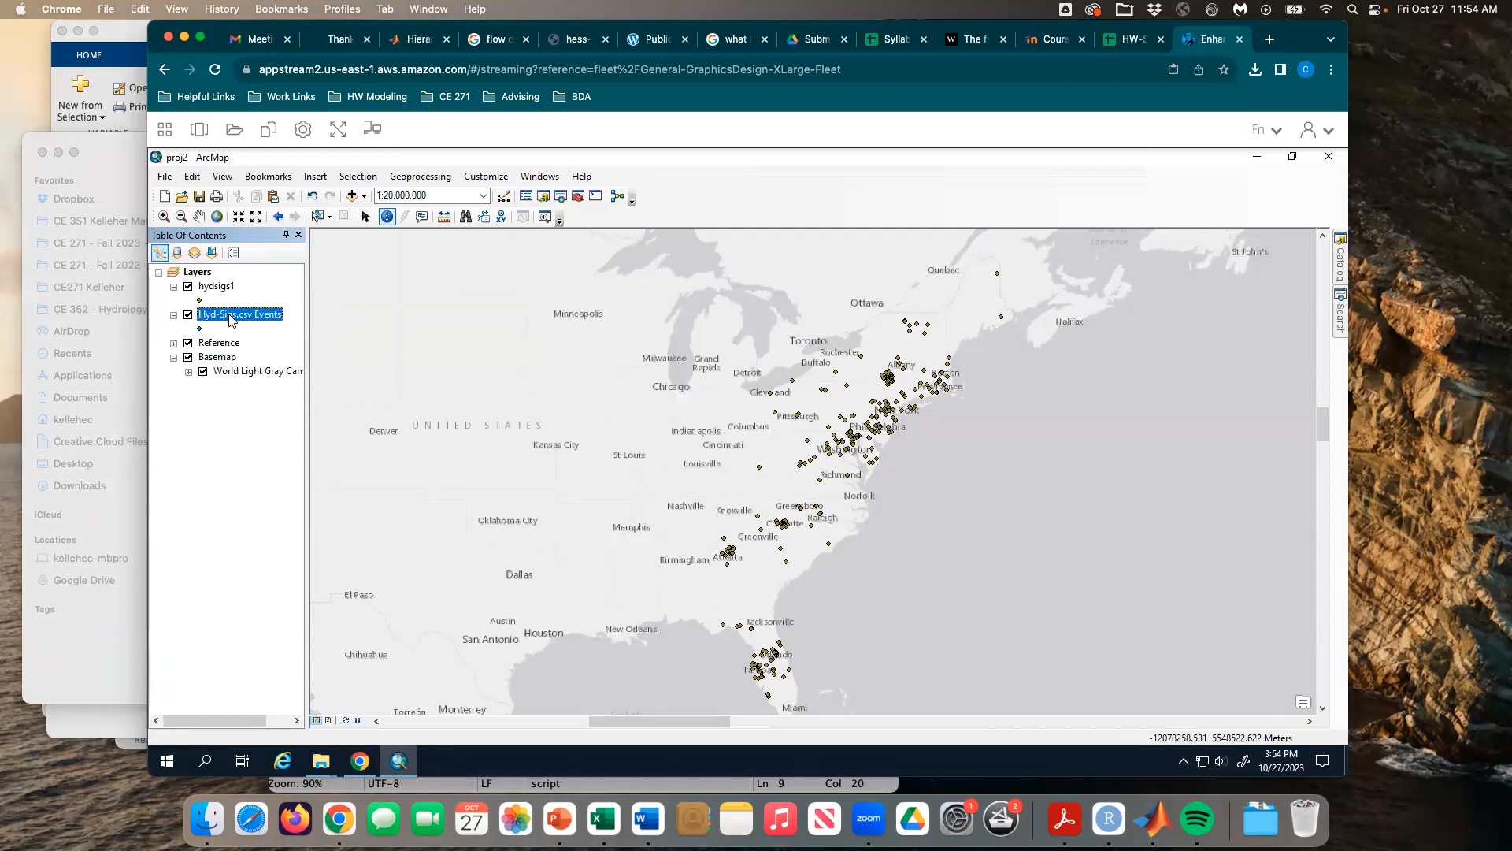
right_click(232, 319)
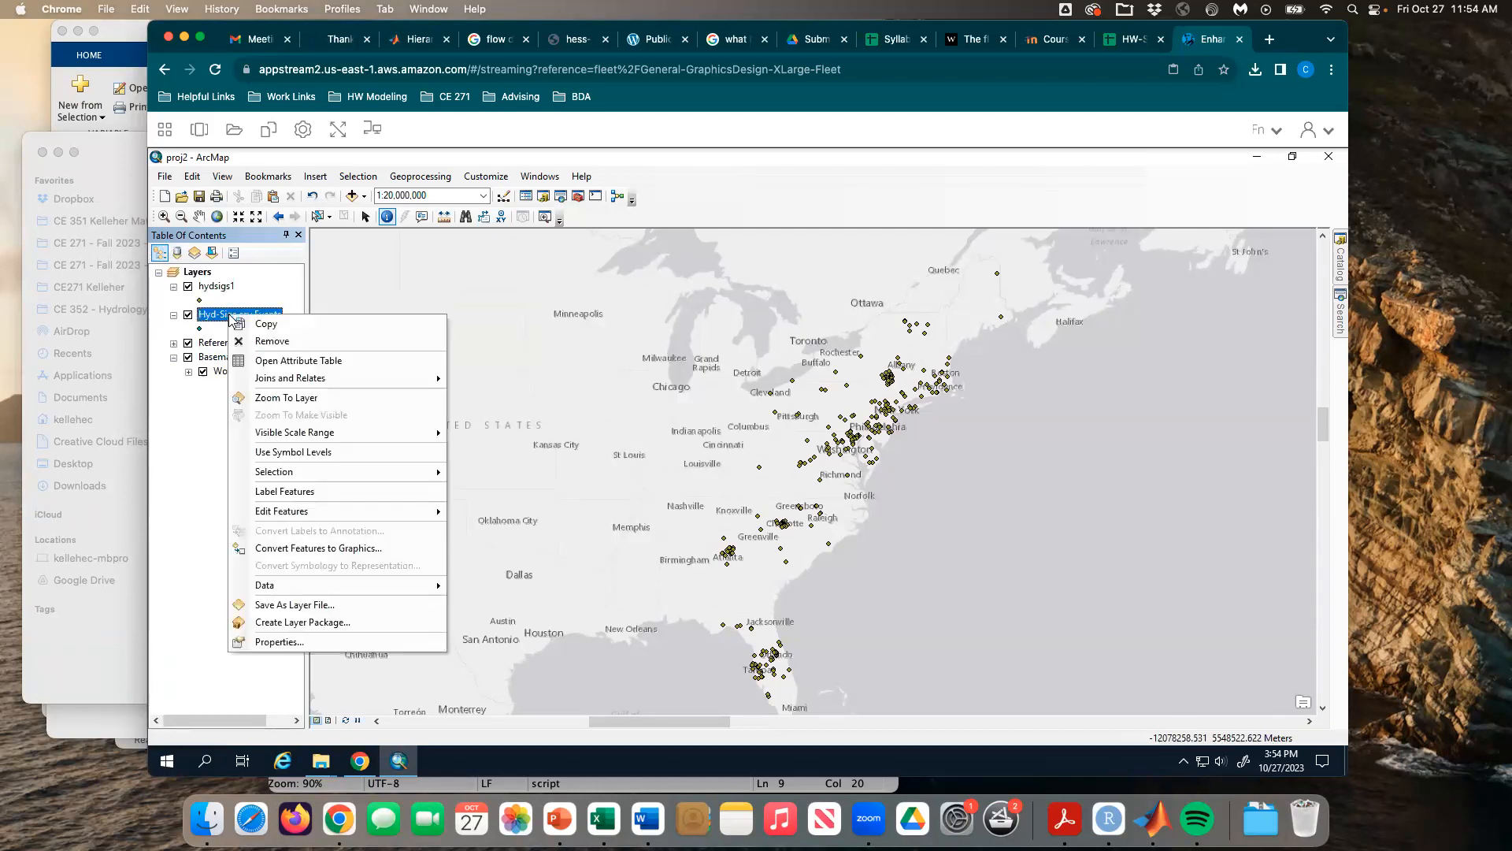
left_click(270, 341)
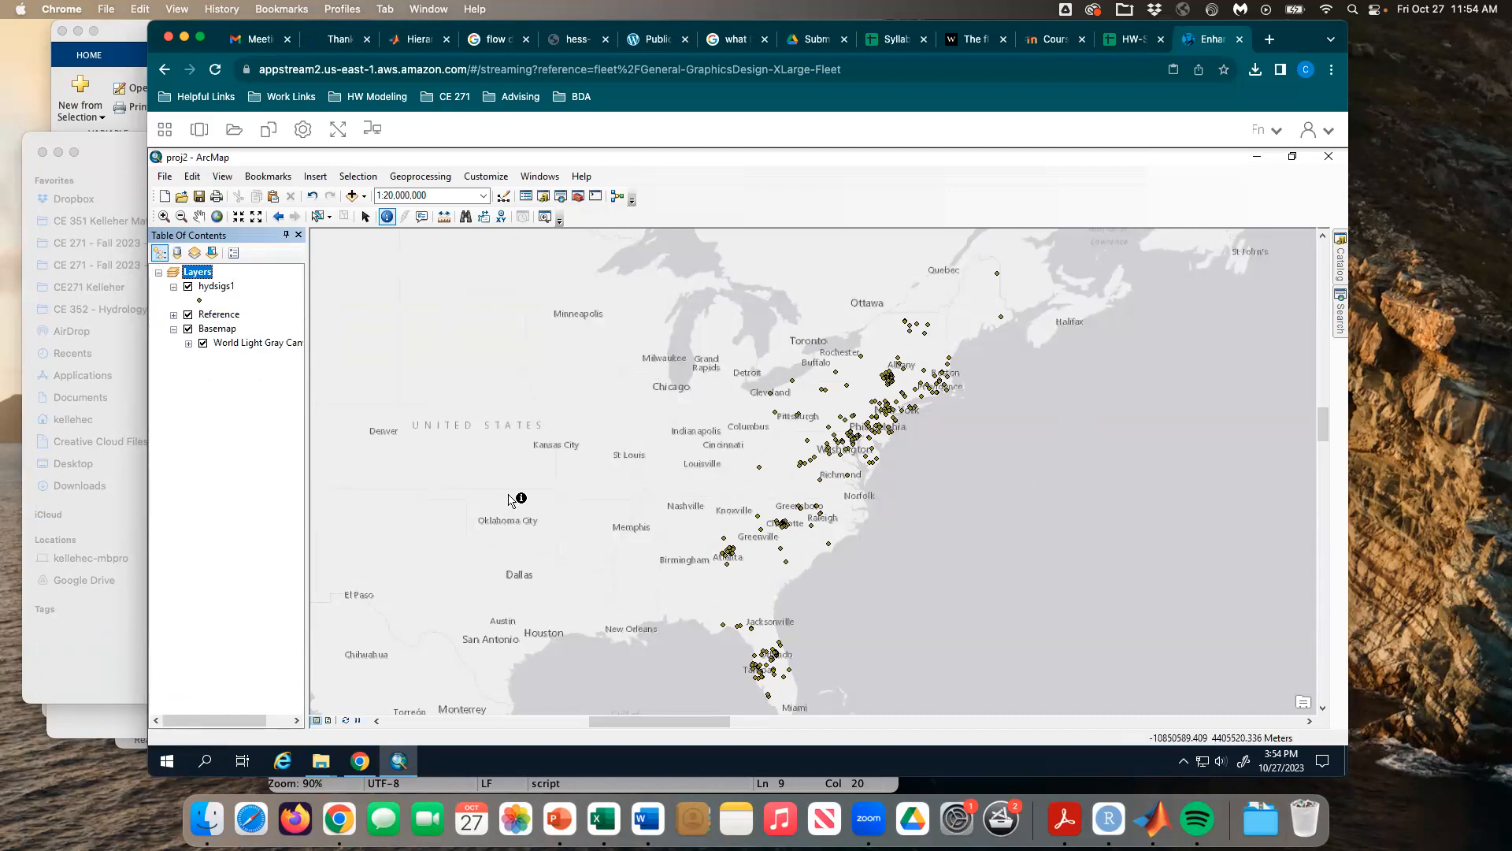
Step: Symbolize the hydsigs1 layer by quantities with graduated colors, using RBFI as the value field
right_click(212, 286)
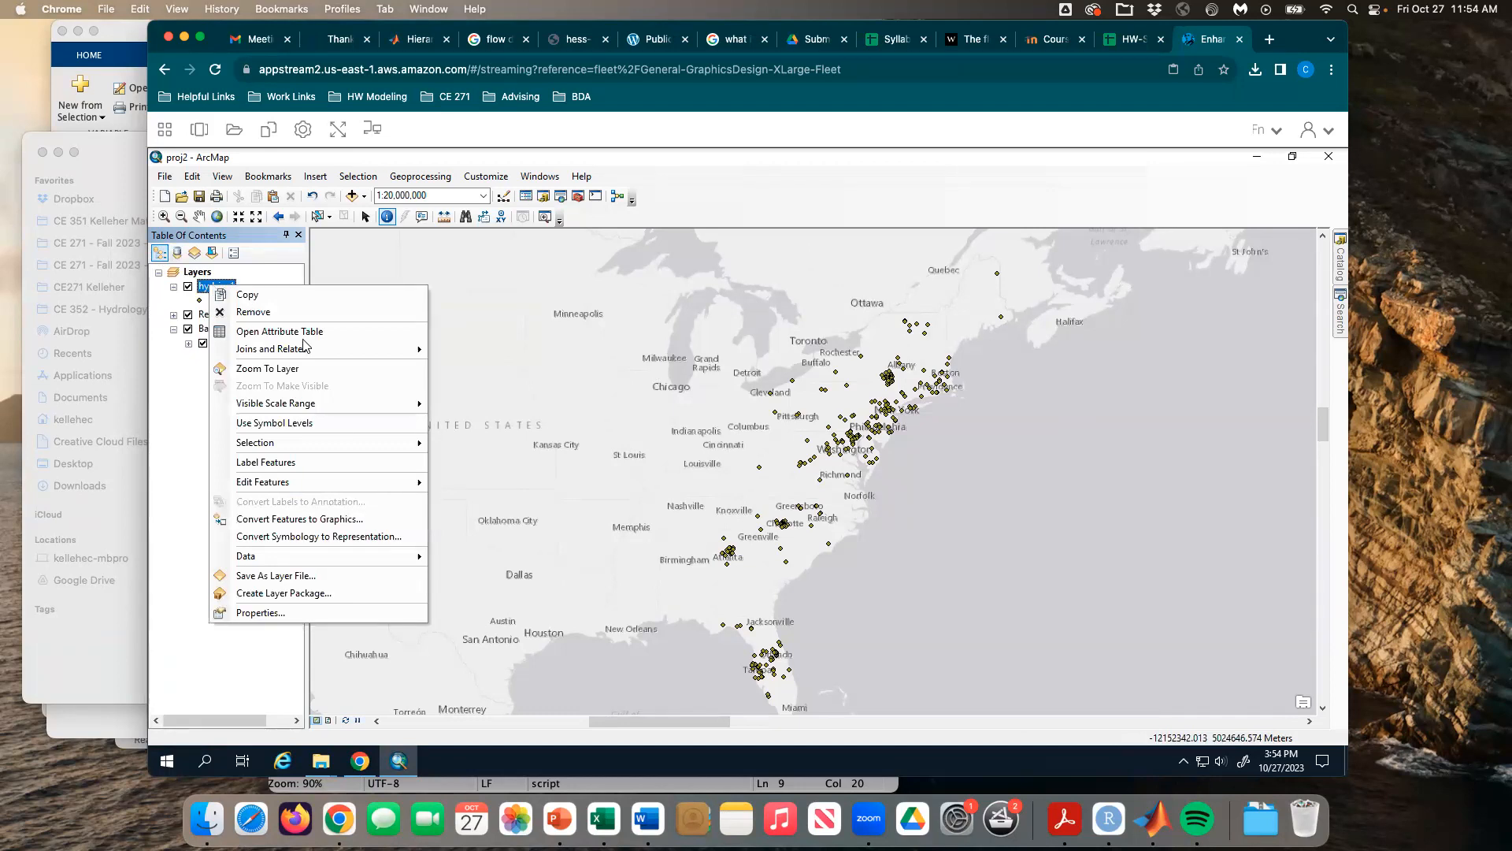
left_click(302, 608)
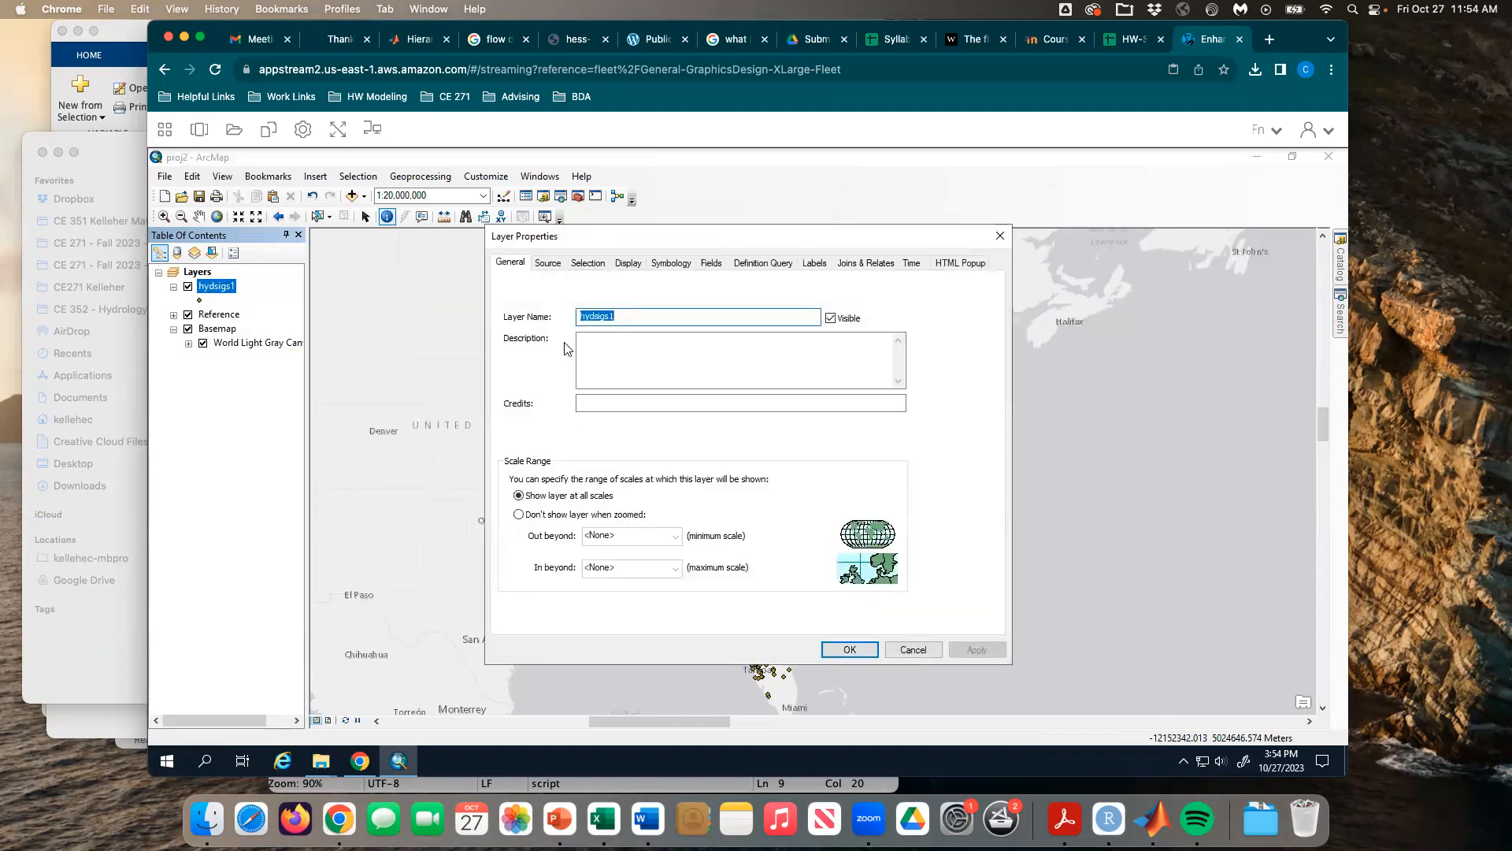
left_click(630, 263)
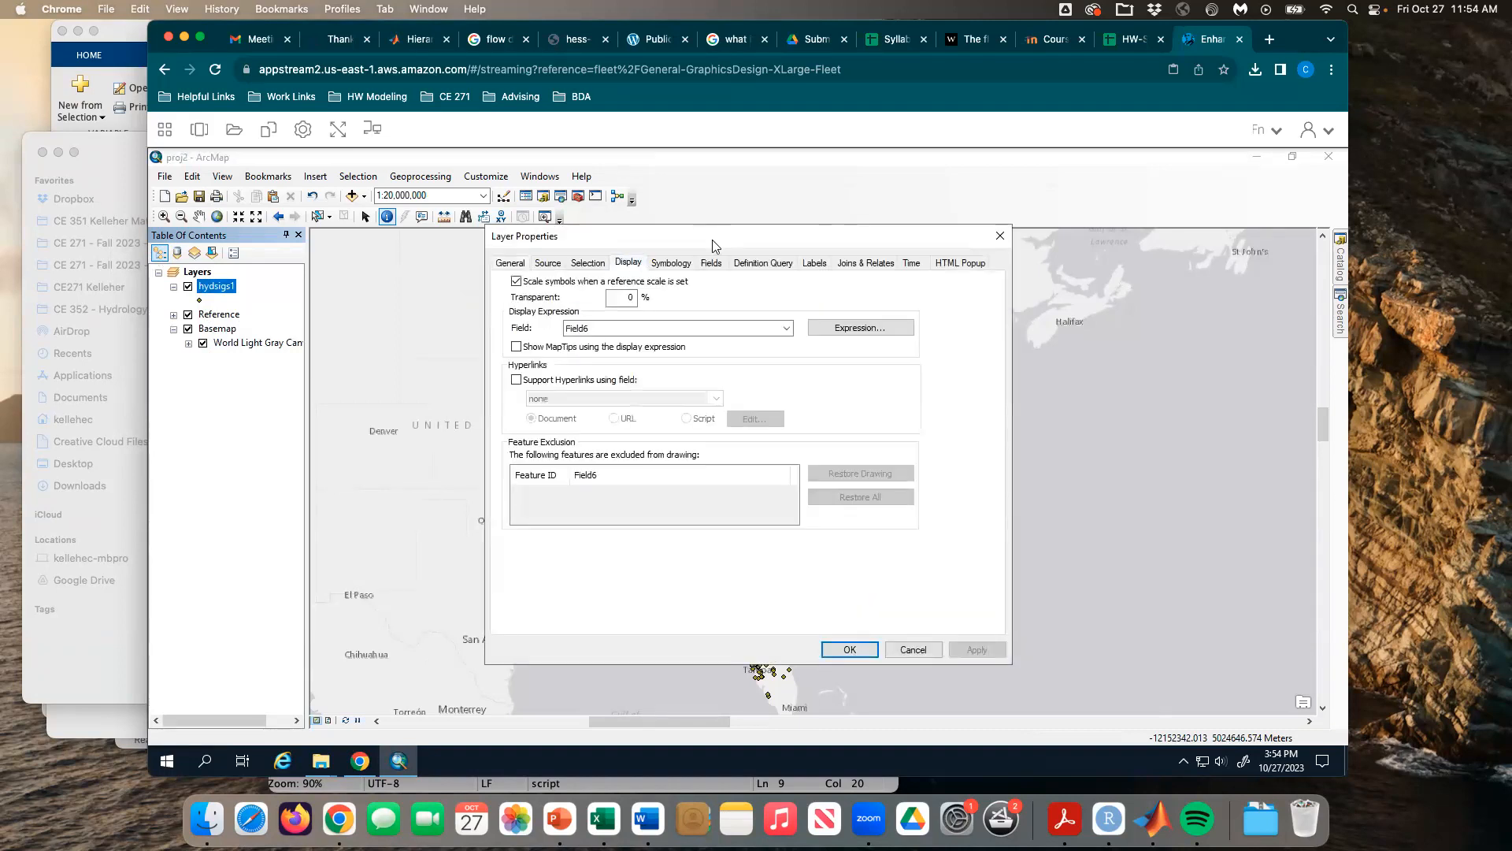
left_click(627, 274)
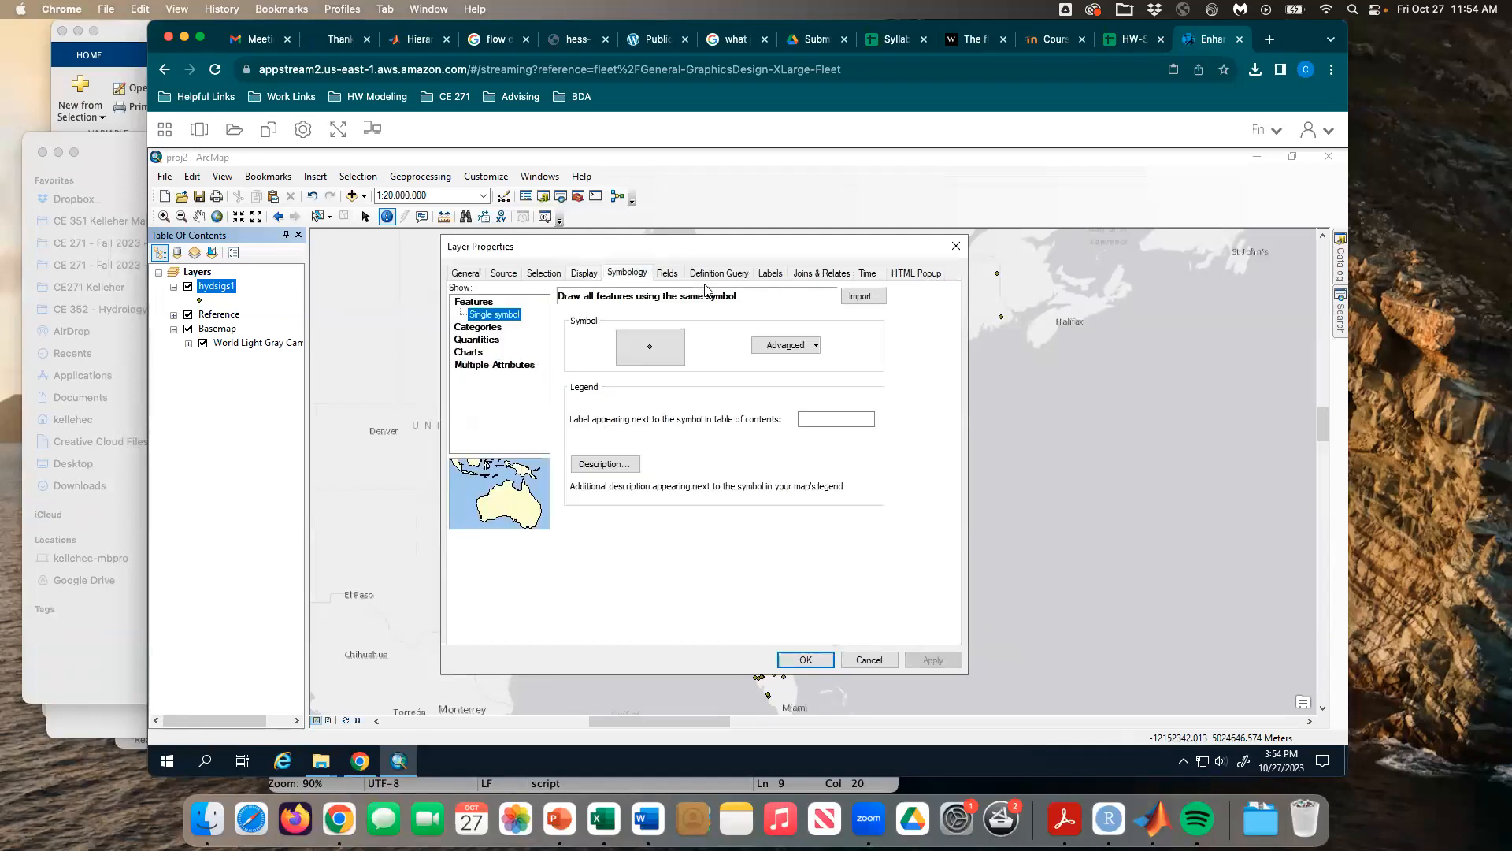
left_click(488, 340)
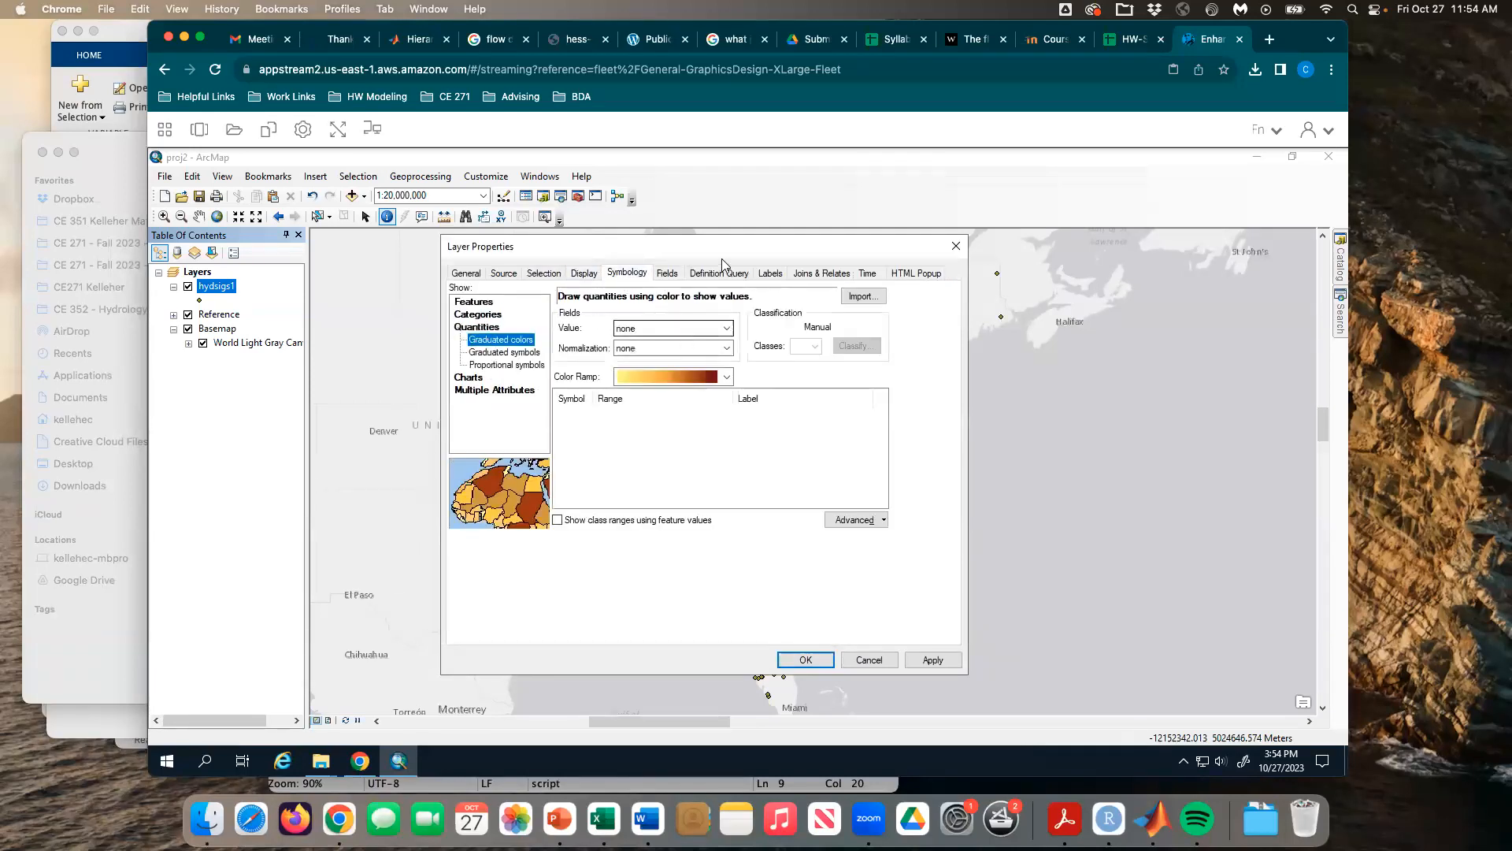
left_click(666, 328)
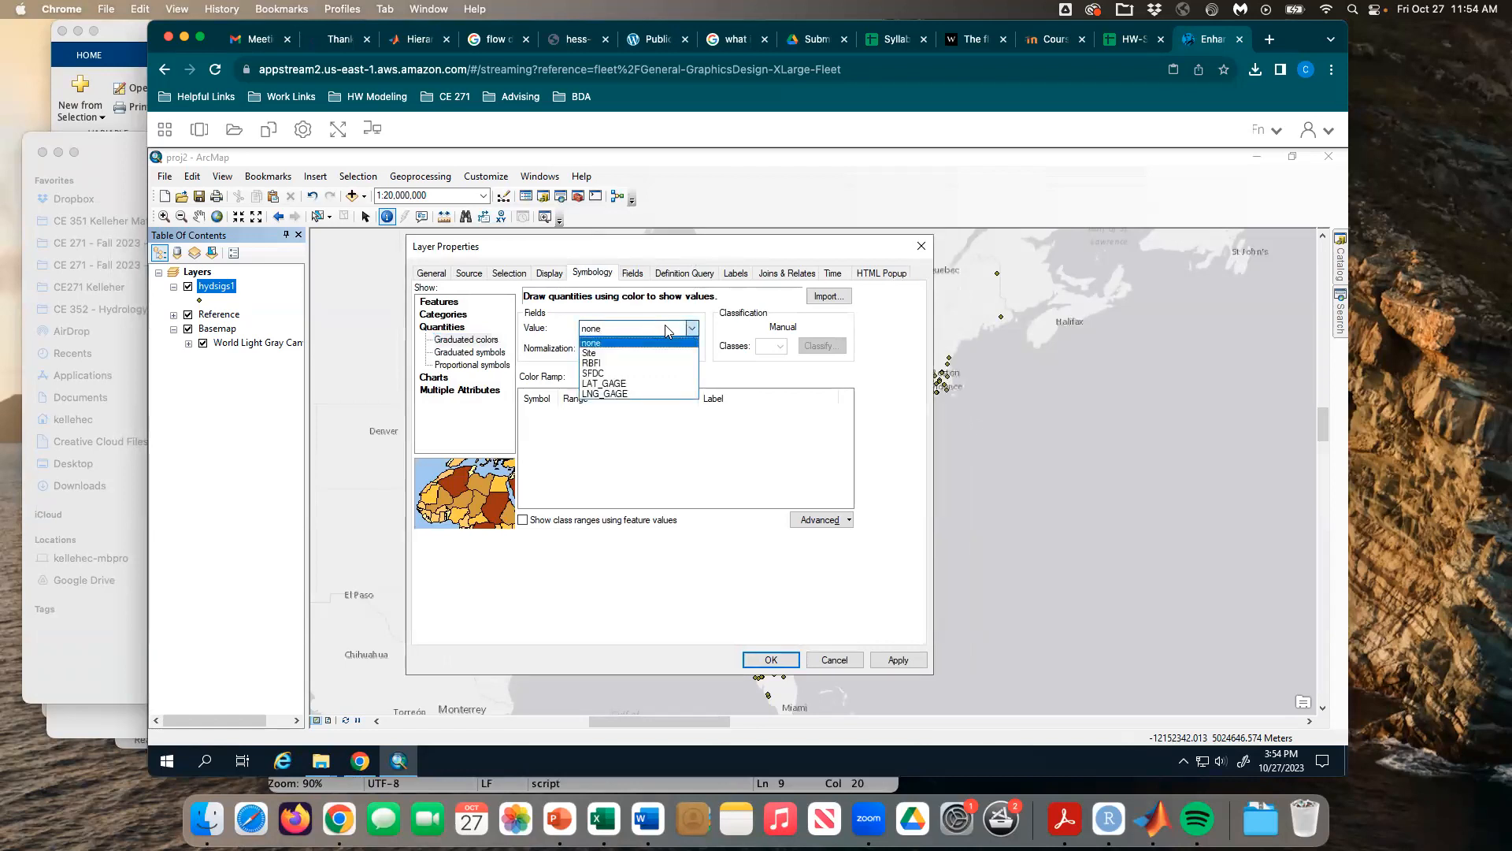
left_click(612, 362)
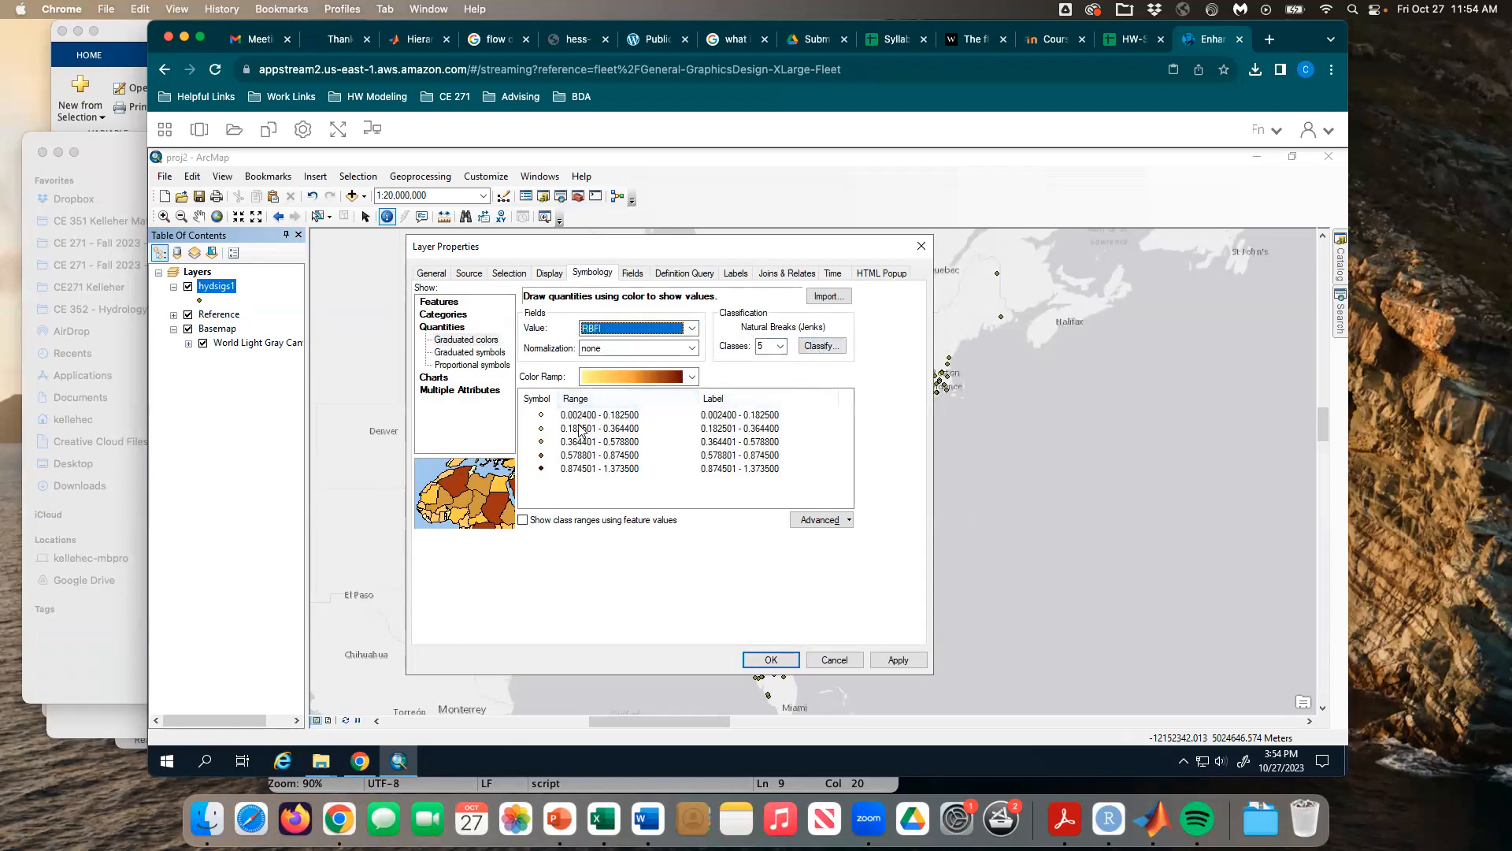
Step: Classify the RBFI values by Equal Interval into 20 classes
left_click(819, 346)
left_click(586, 311)
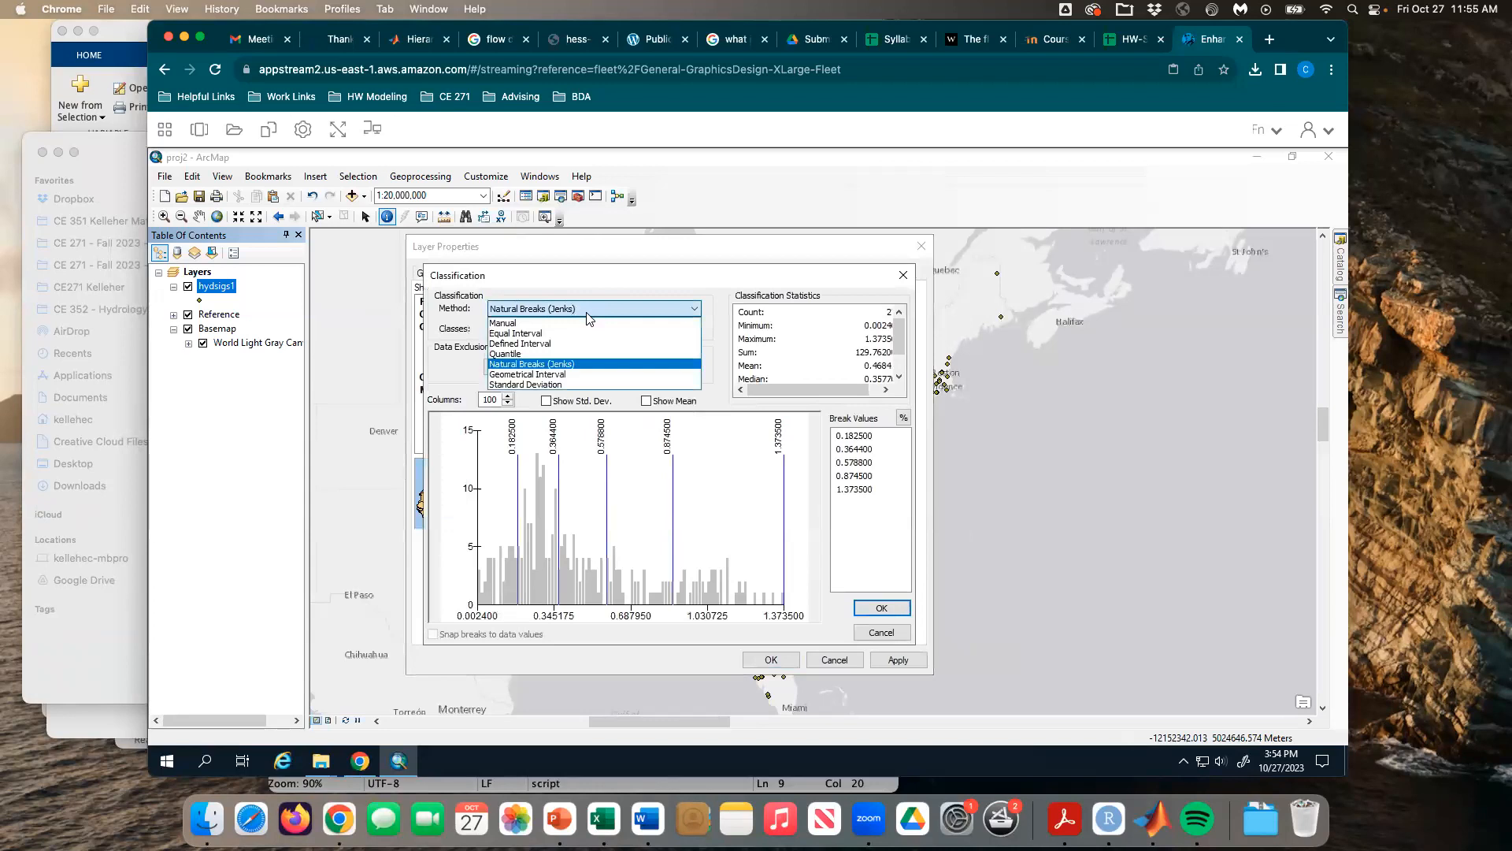
left_click(623, 266)
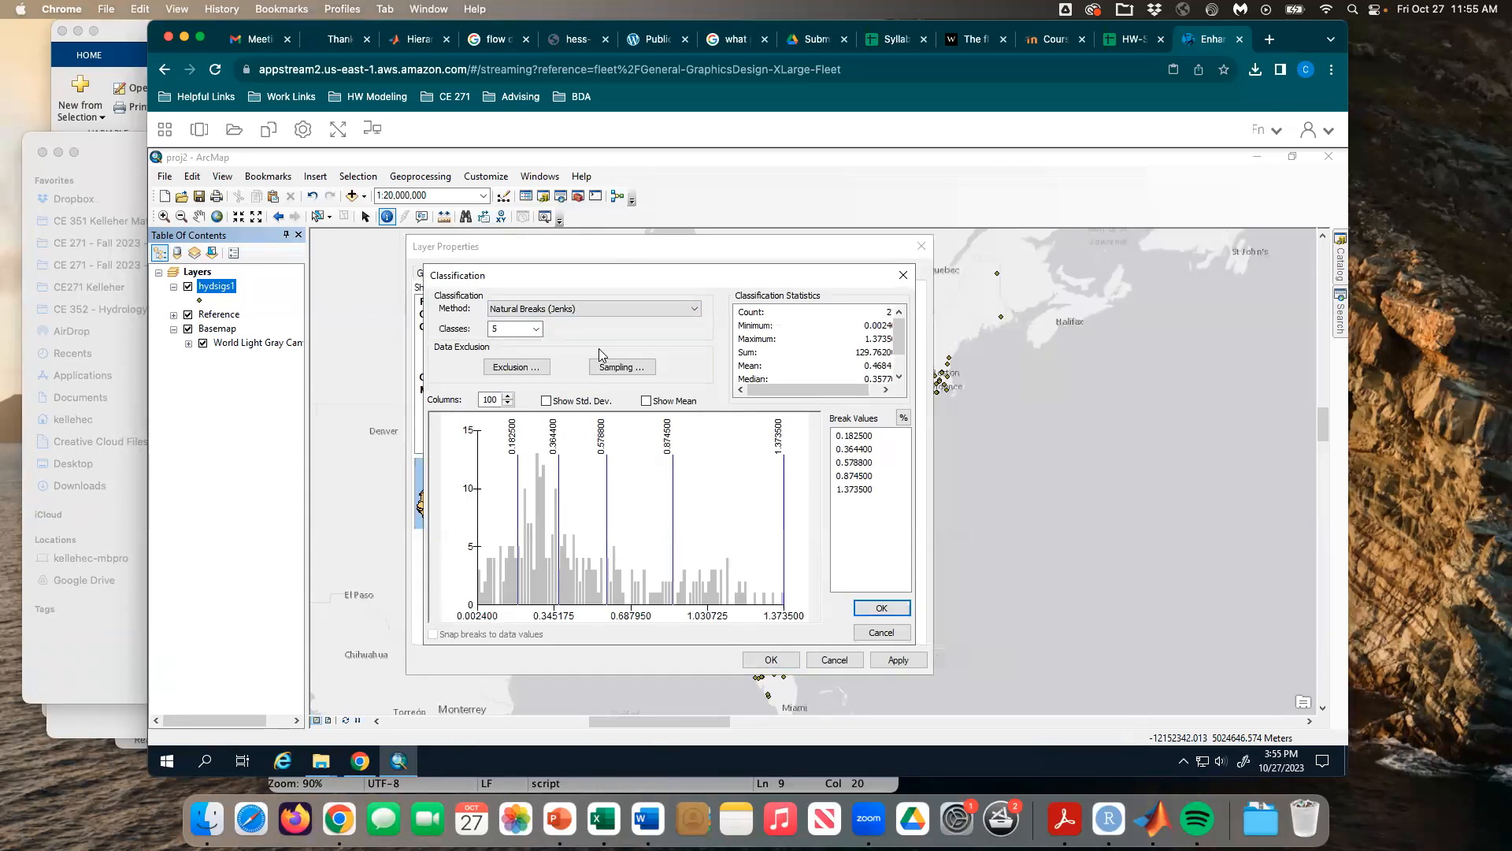
left_click(556, 311)
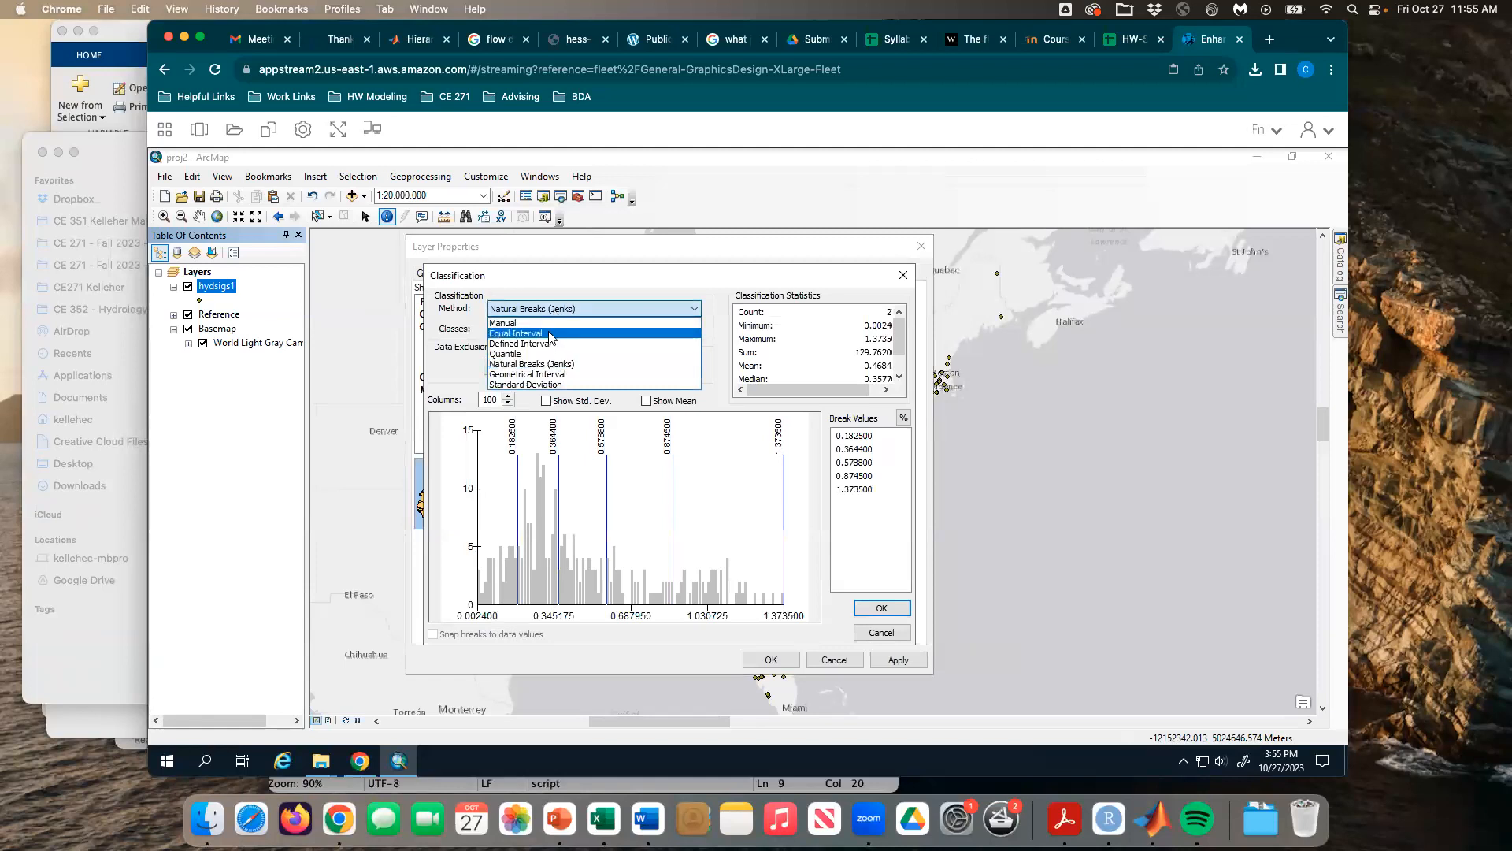
left_click(550, 334)
left_click(535, 329)
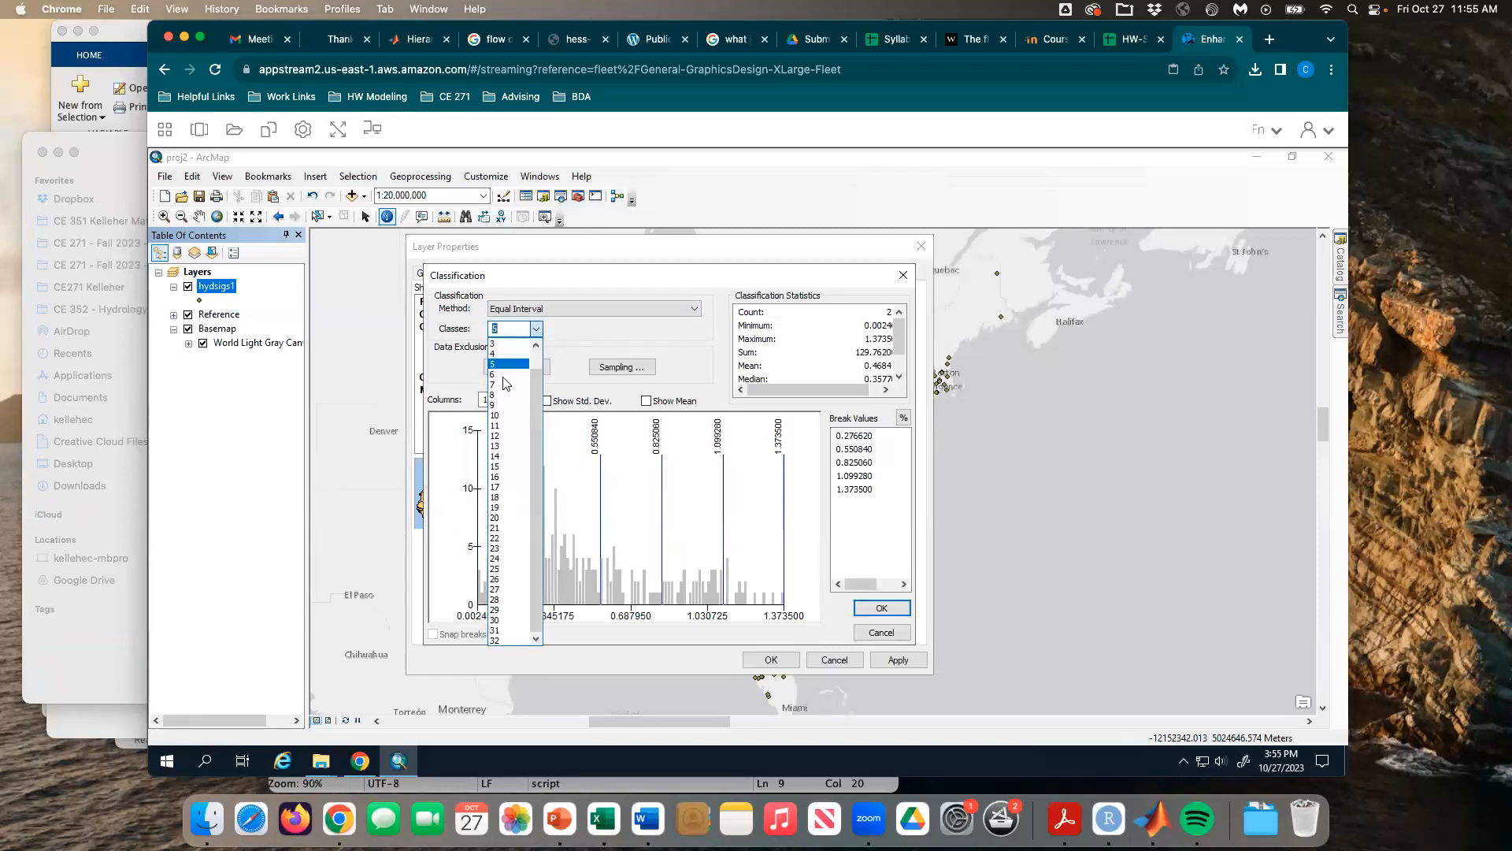
left_click(518, 518)
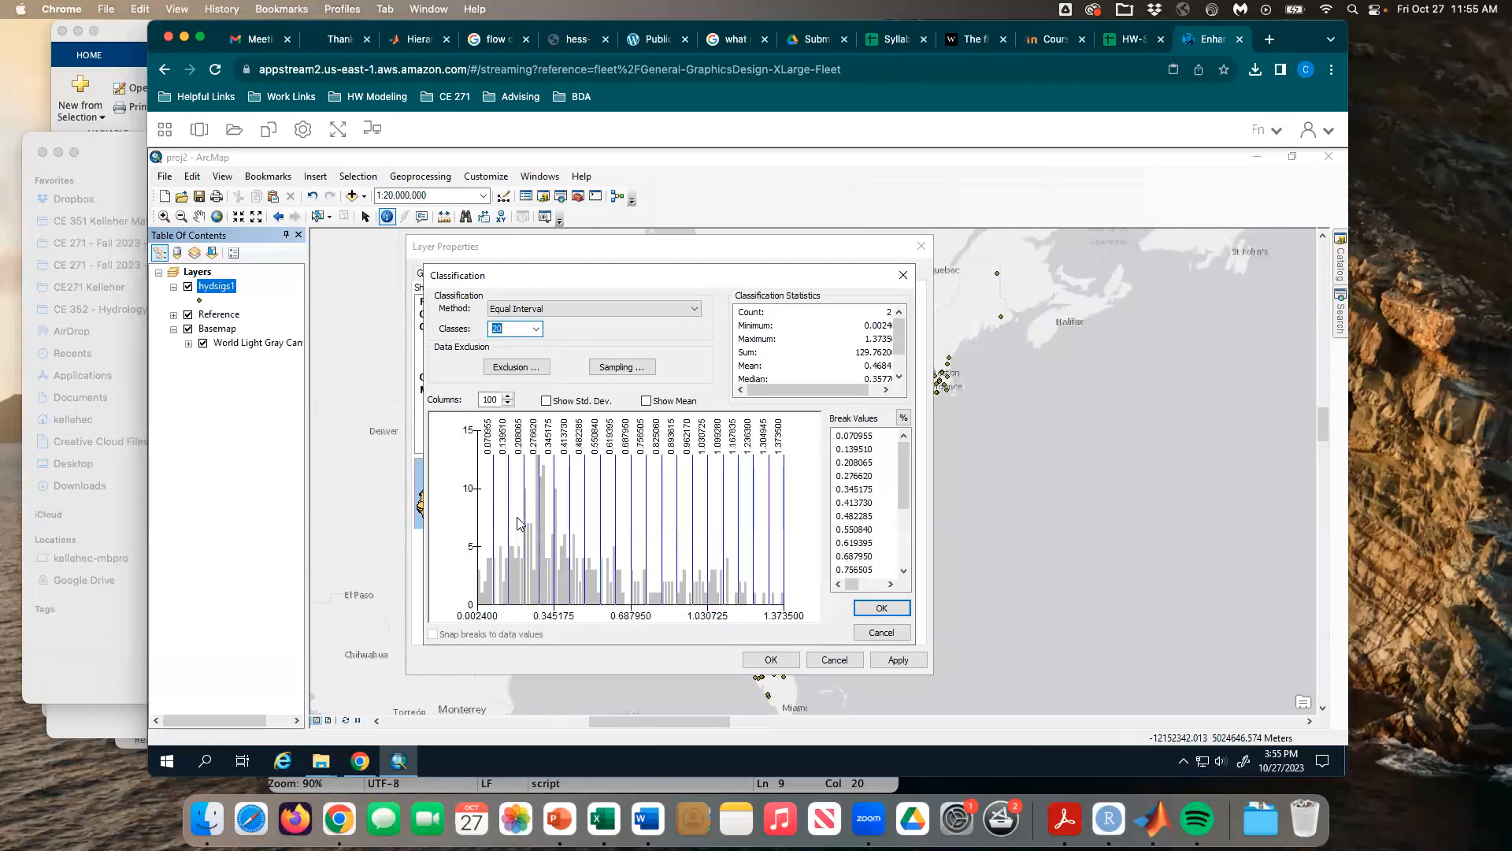
left_click(884, 610)
mouse_move(847, 411)
left_mouse_down()
mouse_move(846, 496)
mouse_move(849, 384)
left_mouse_up()
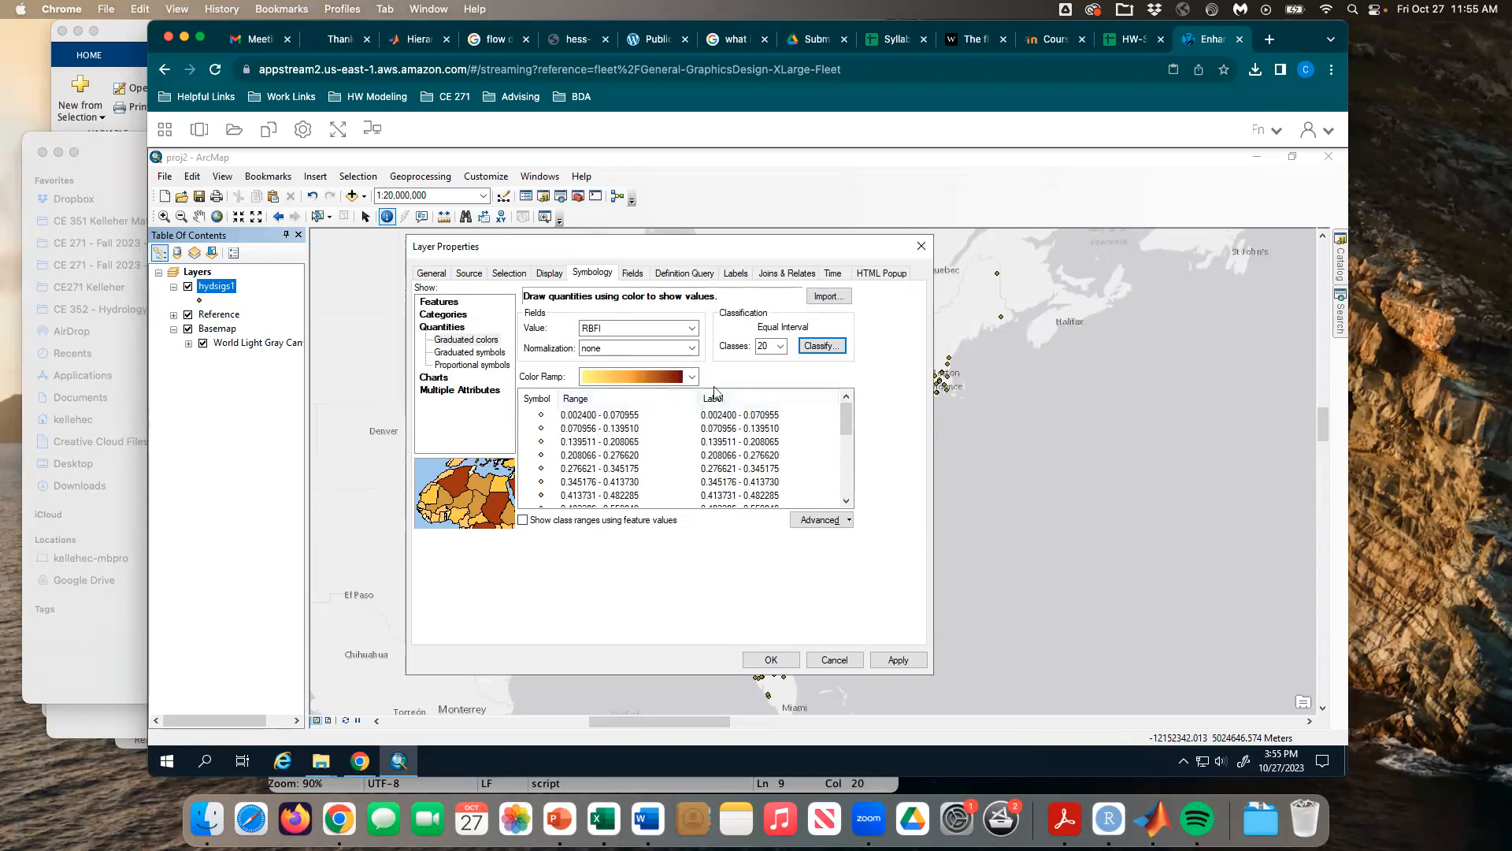
Step: Choose the yellow-green-to-dark-blue color ramp for the RBFI classes and apply the symbology to the map
left_click(692, 377)
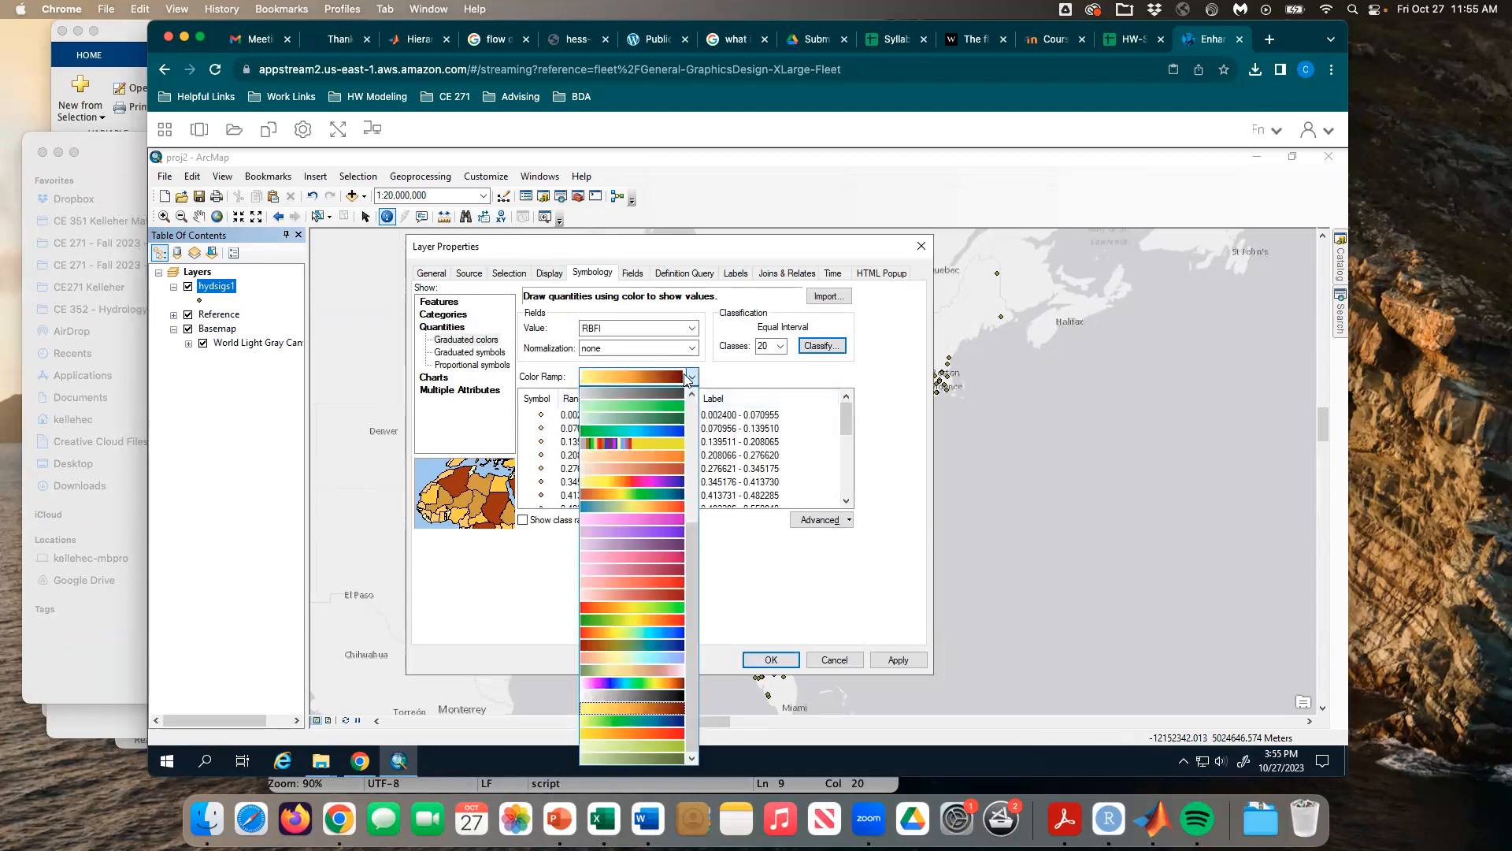
left_click(739, 378)
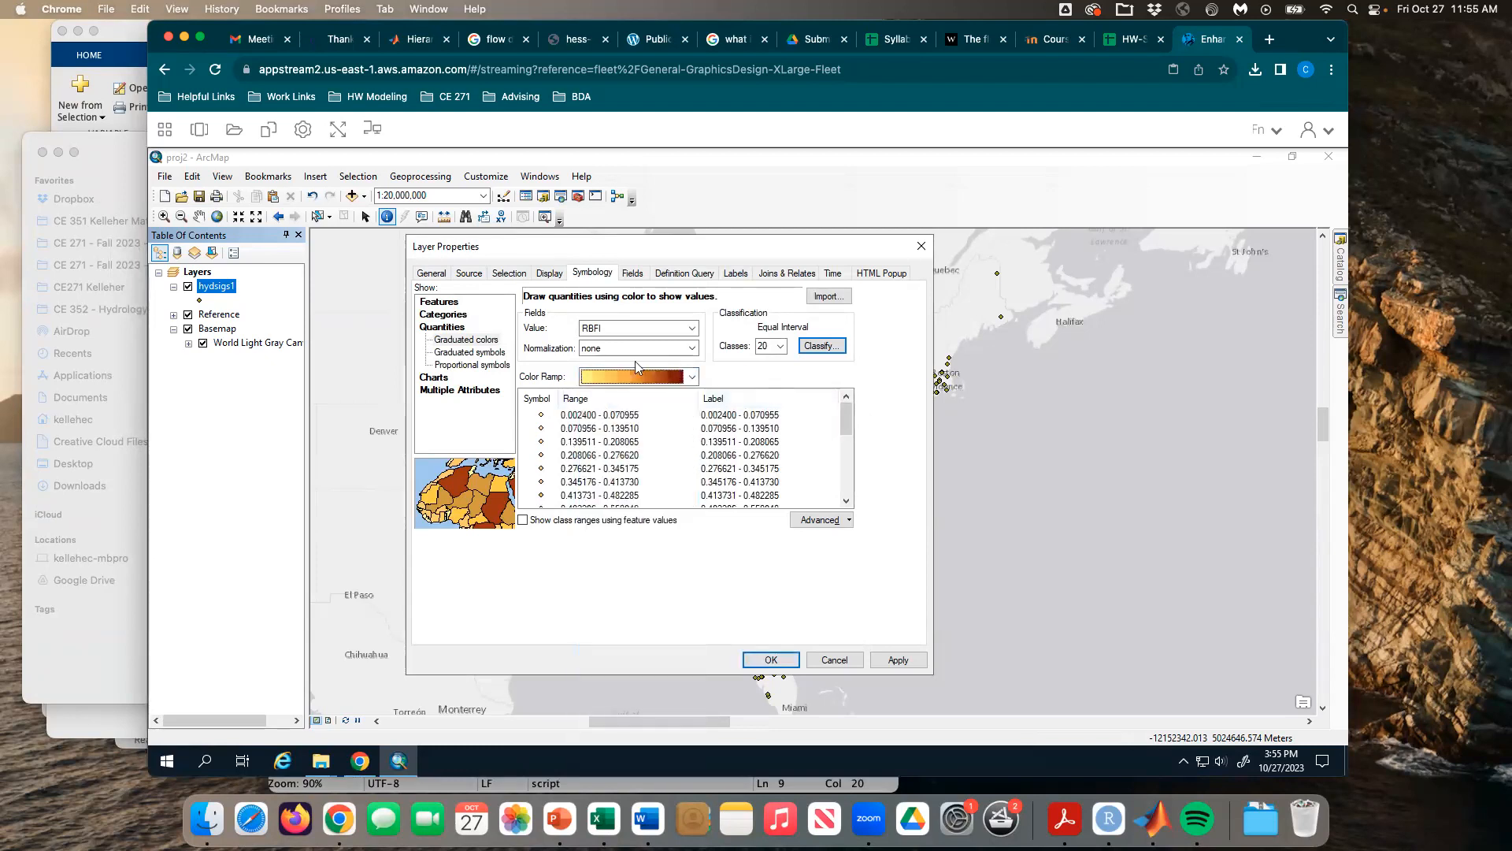
left_click(692, 378)
scroll(690, 551, "down", 5)
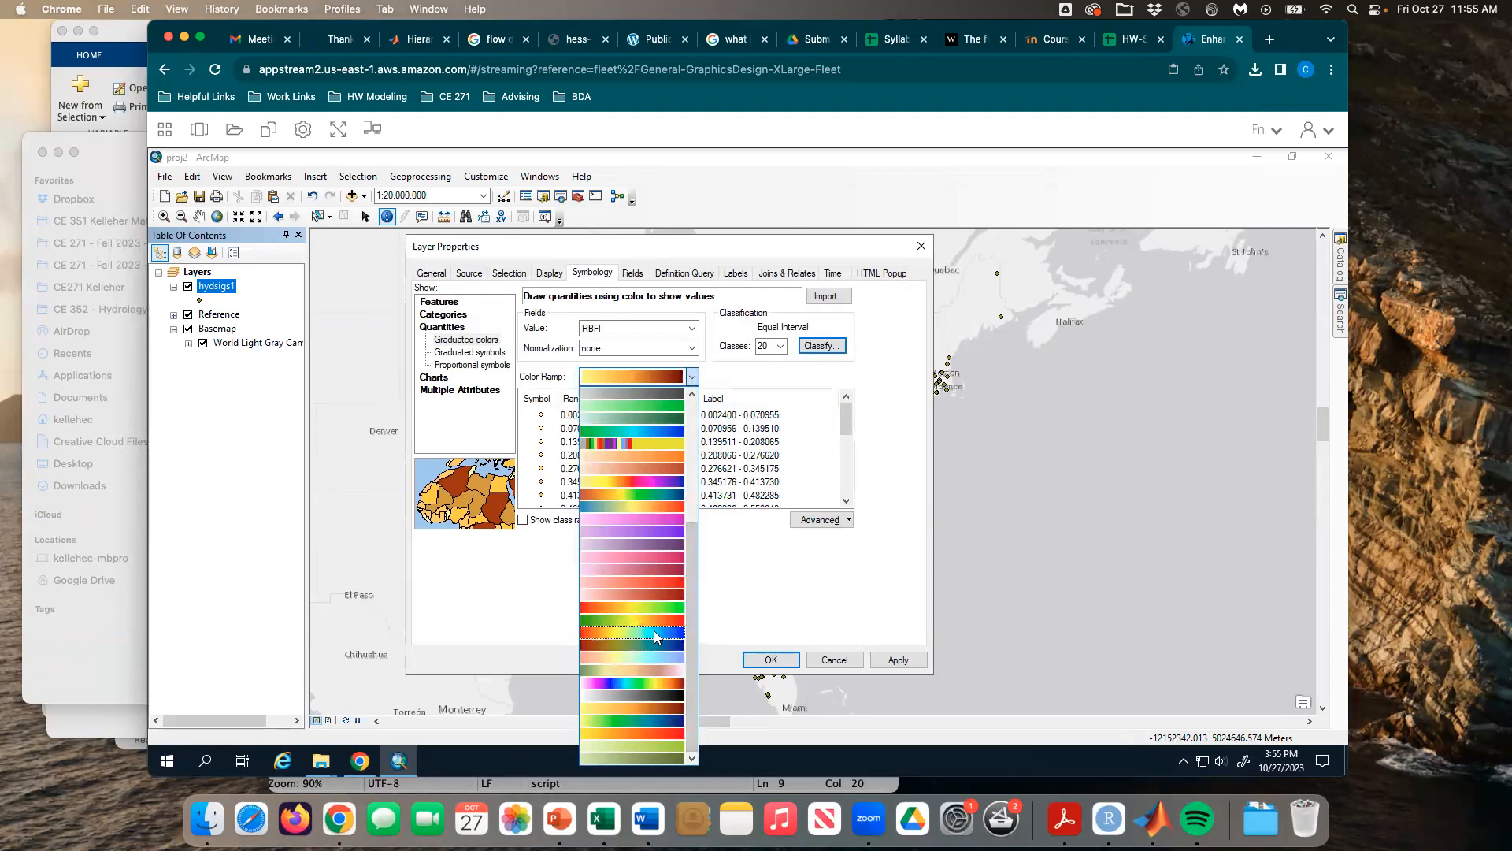
left_click(665, 722)
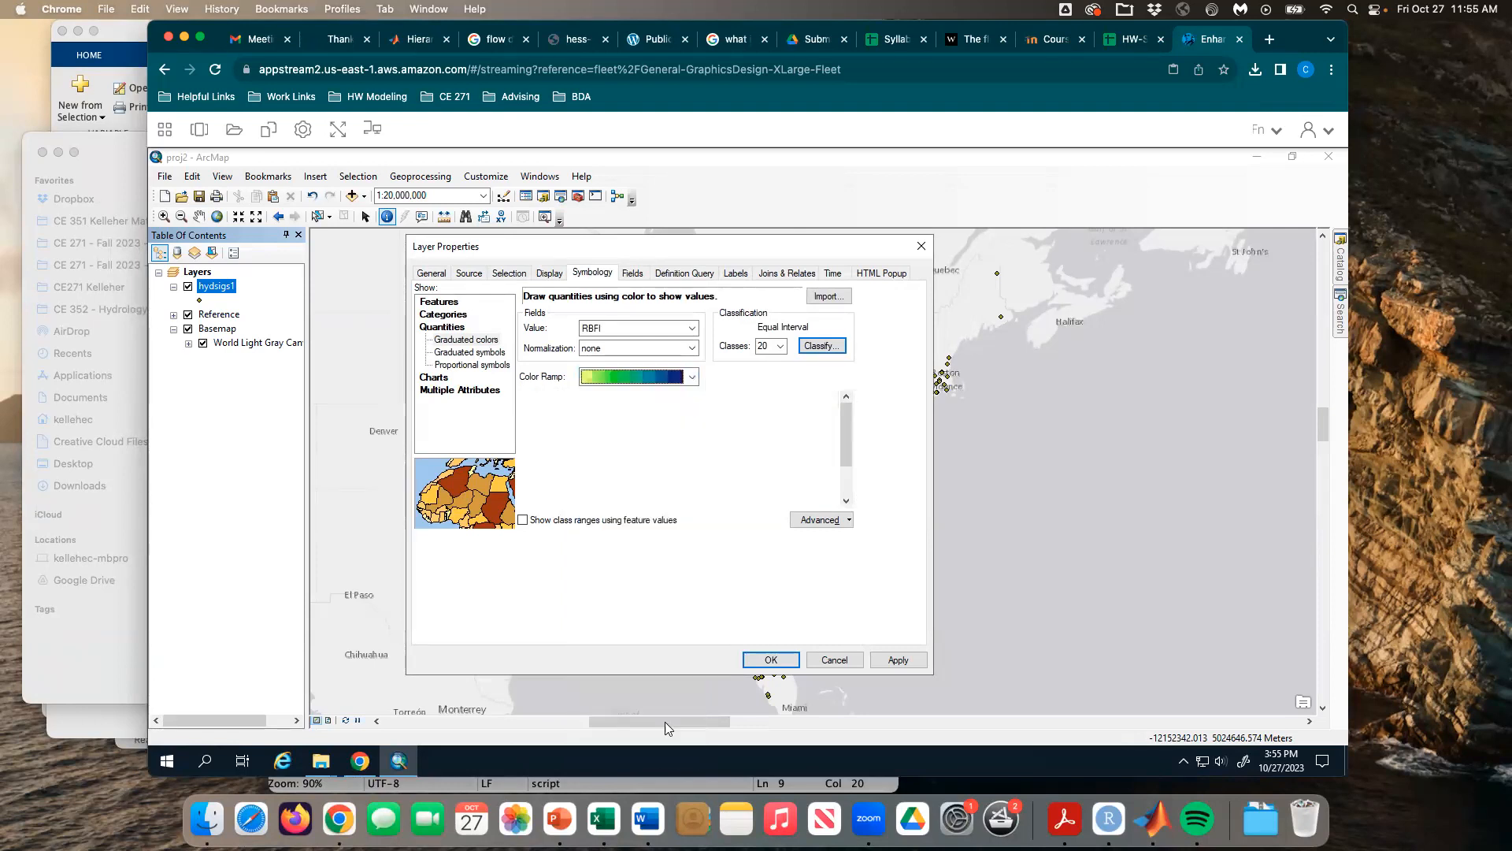
left_click(899, 661)
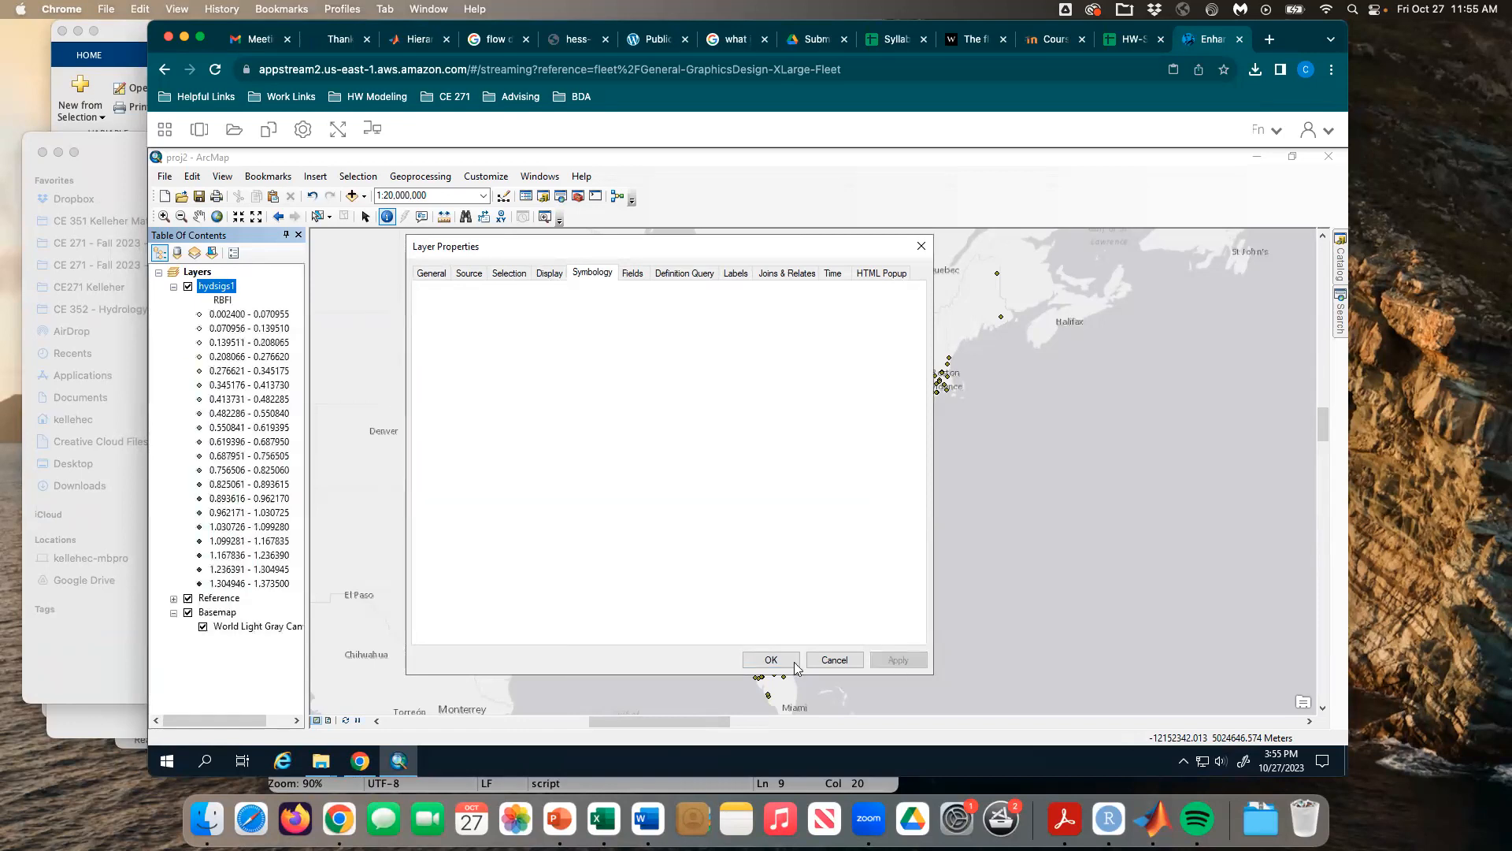
left_click(771, 660)
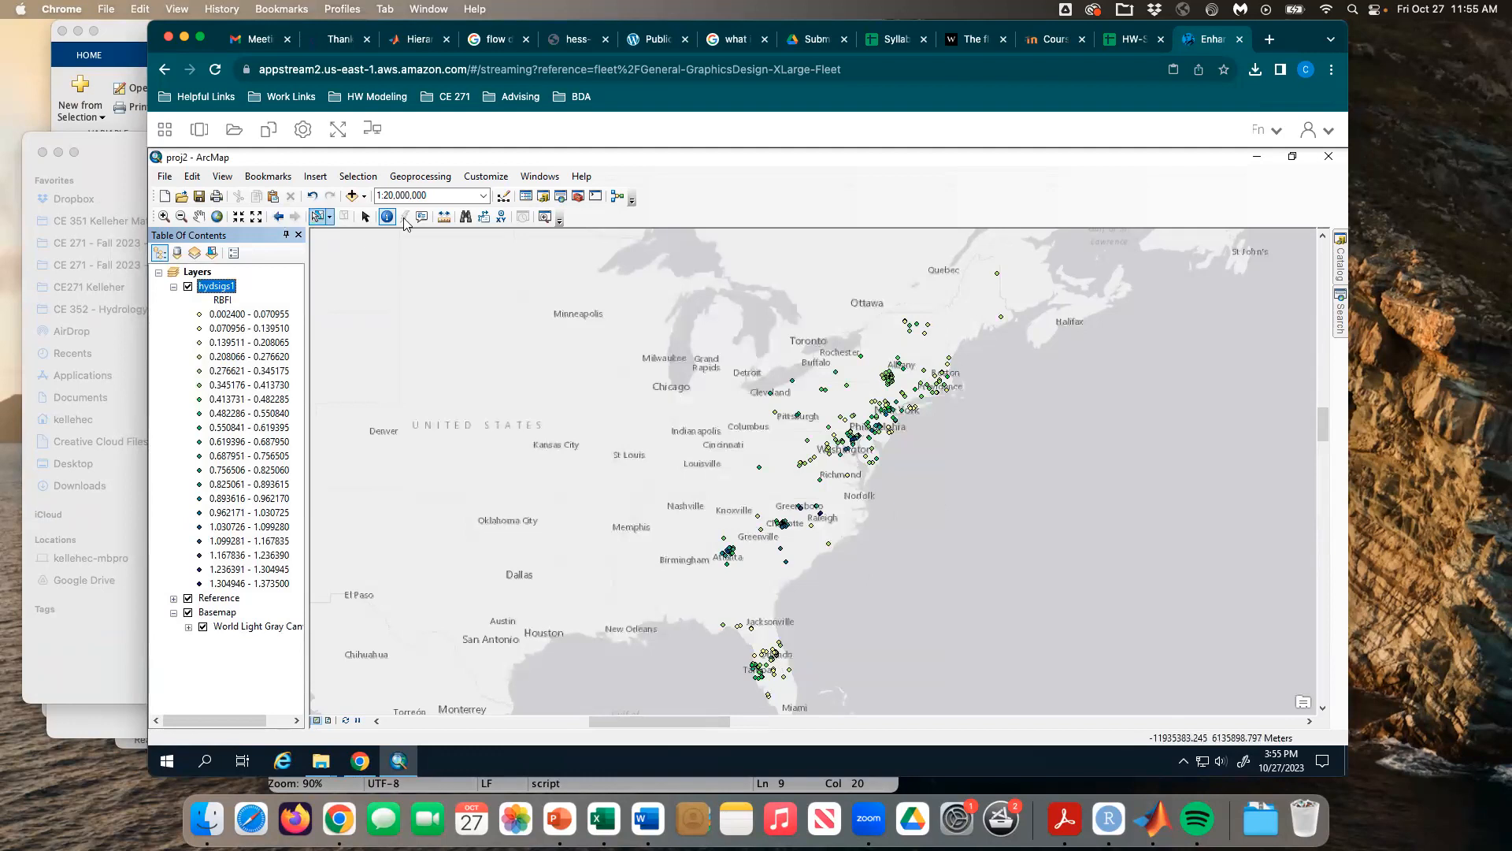
Step: Examine how the RBFI colors vary among the East Coast gages and enlarge the area between Atlanta and Boston
left_click(200, 216)
mouse_move(906, 473)
left_mouse_down()
mouse_move(841, 439)
mouse_move(906, 476)
left_mouse_up()
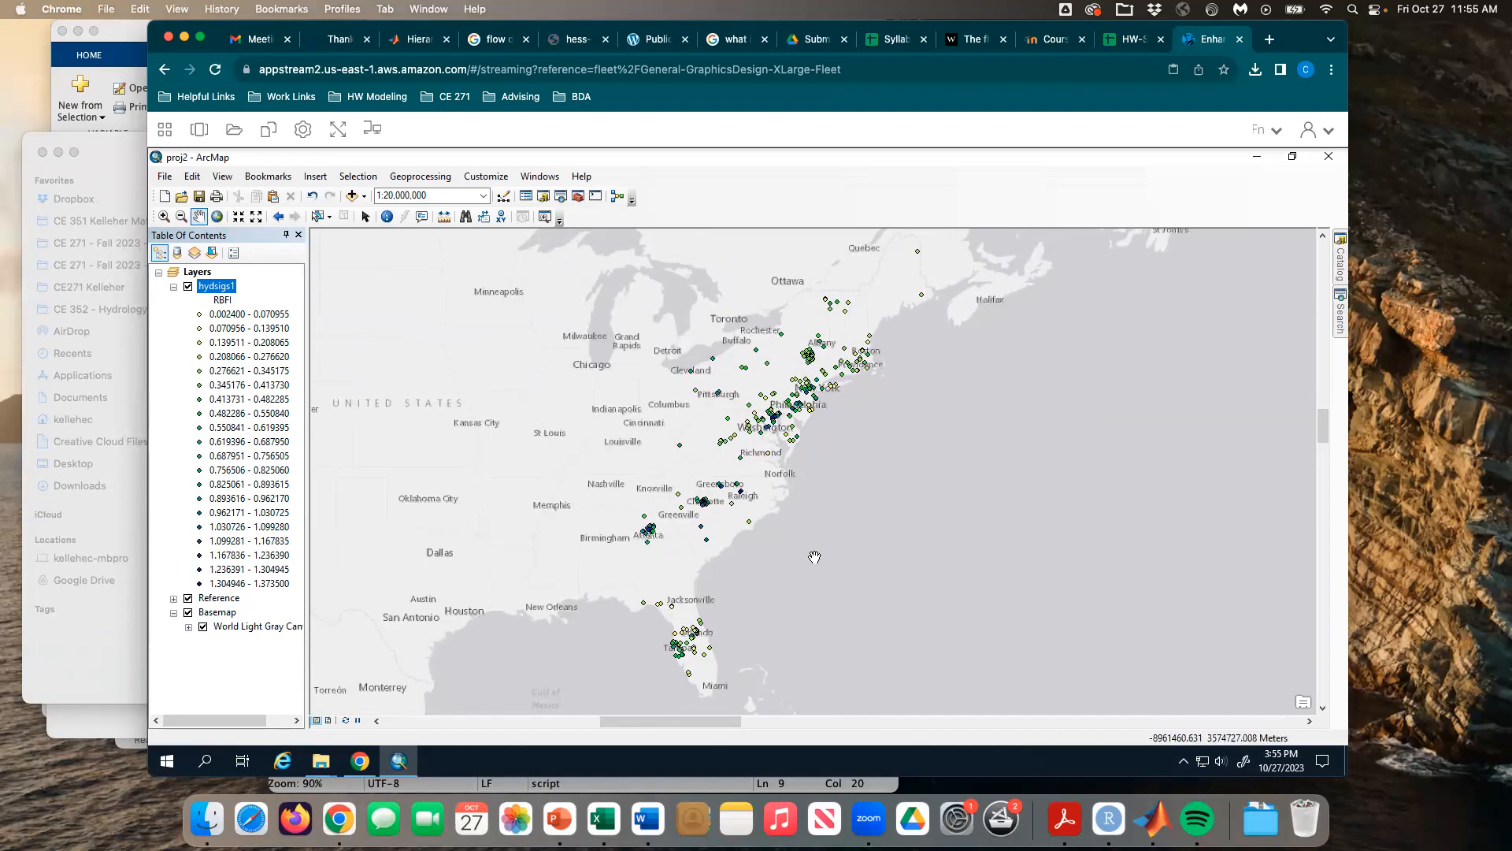
left_click_drag(956, 531, 942, 535)
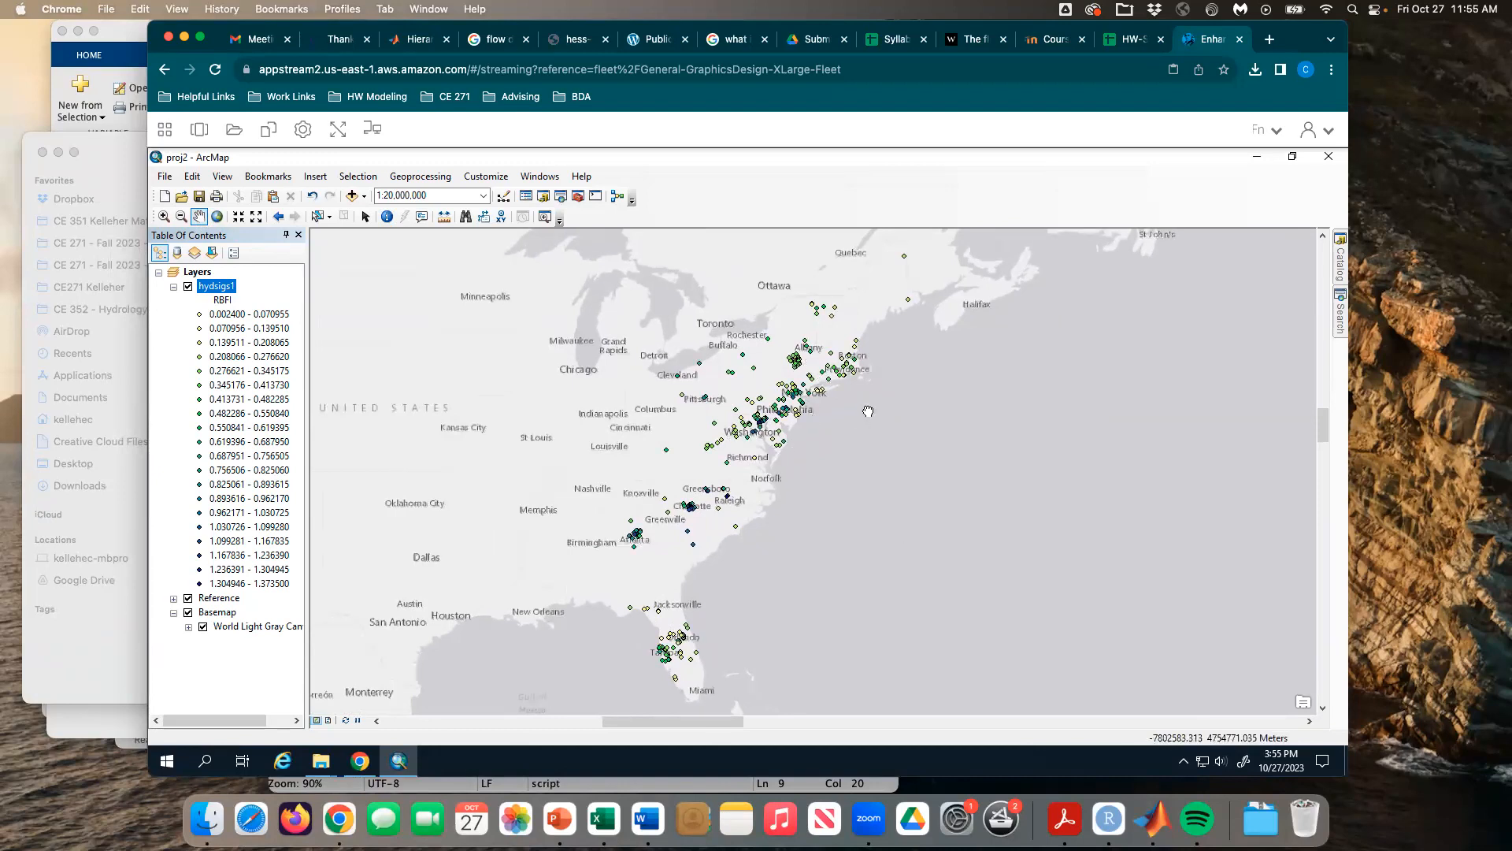
left_click_drag(869, 412, 869, 399)
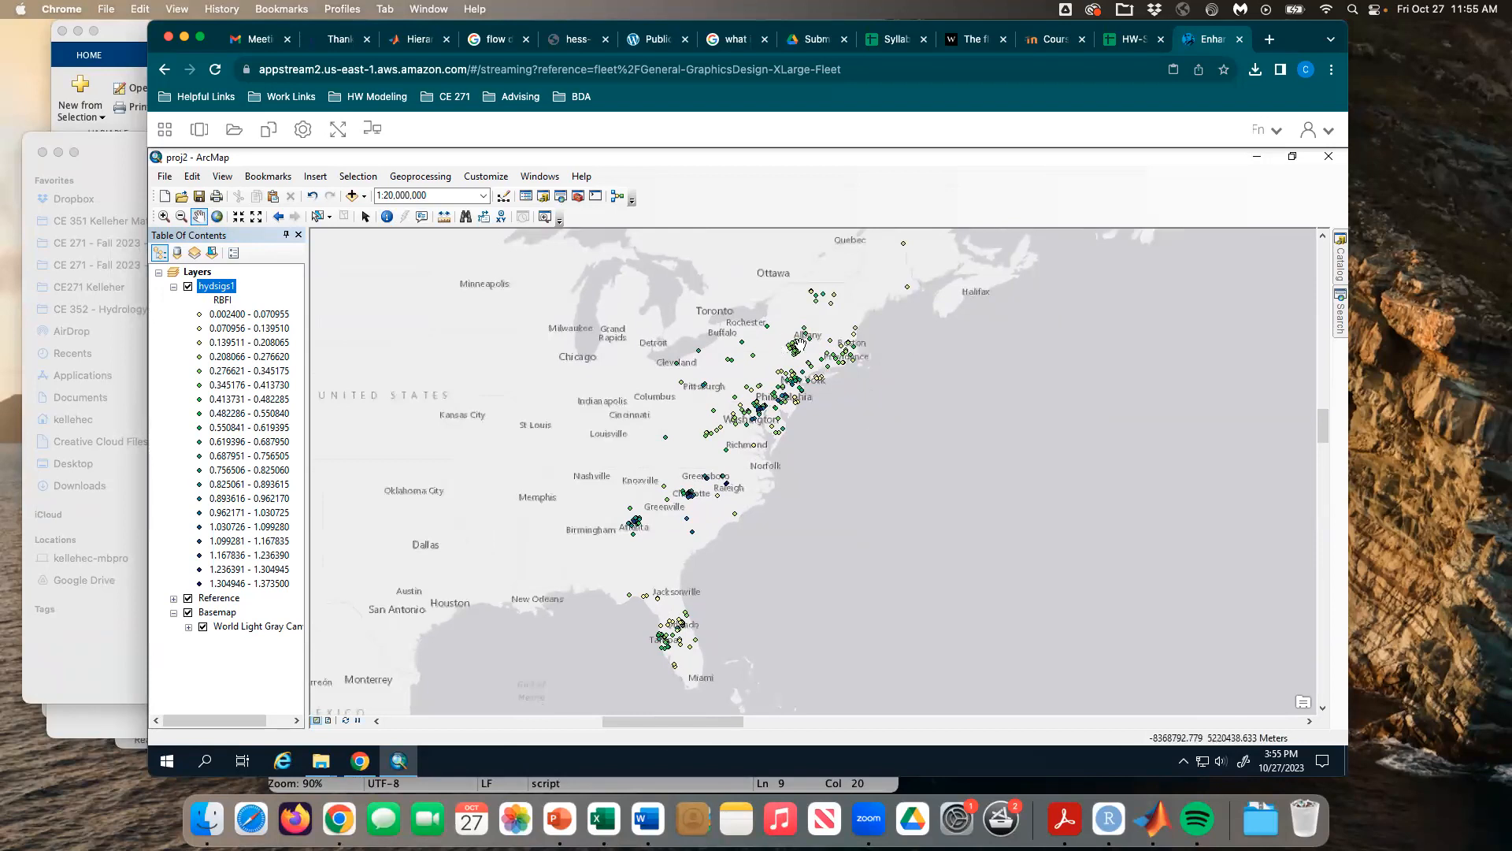
left_click_drag(737, 371, 737, 377)
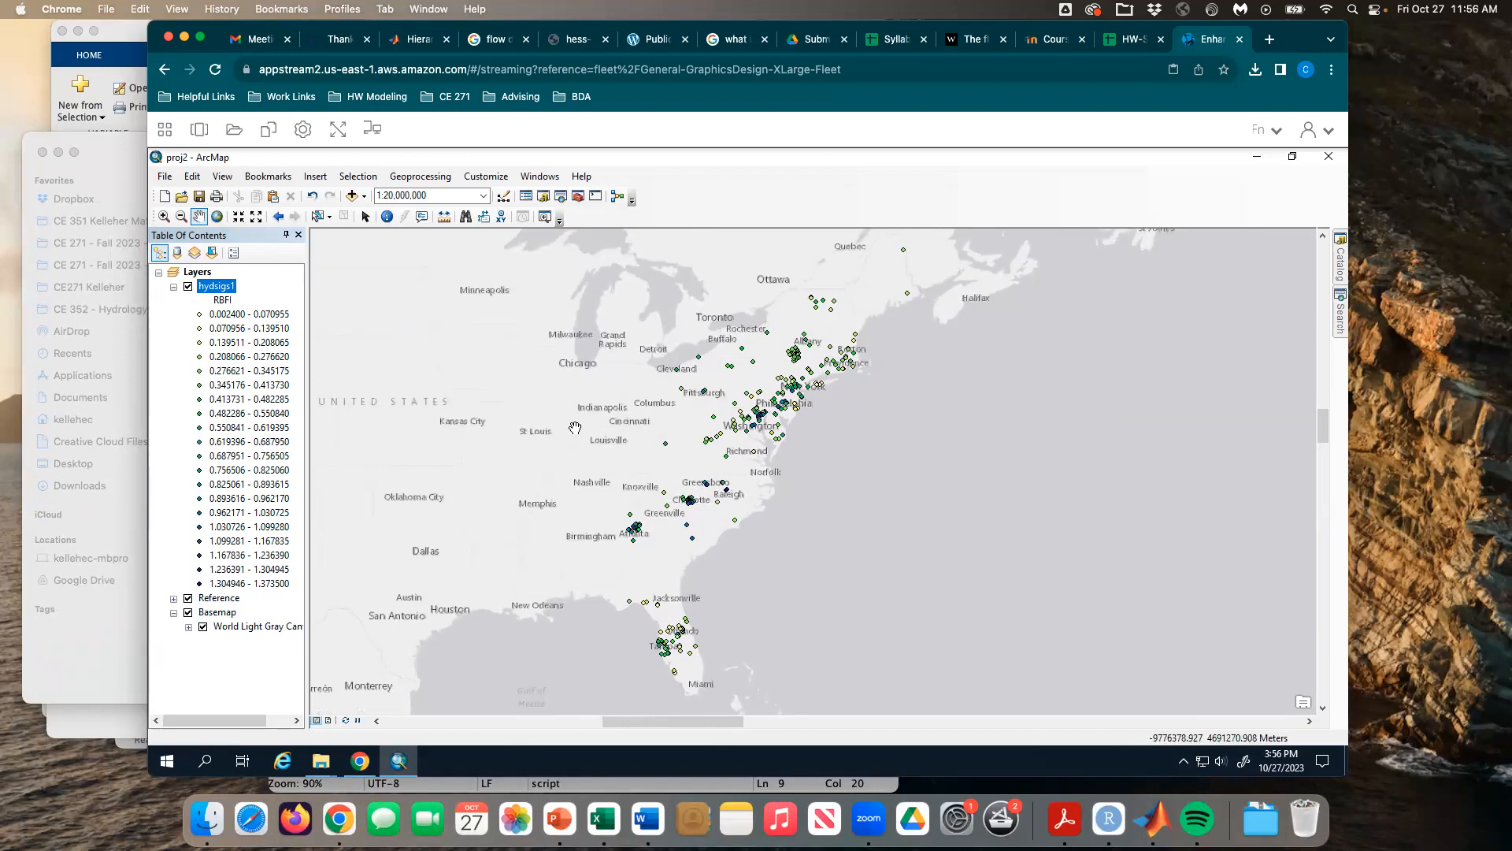
scroll(575, 429, "down", 1)
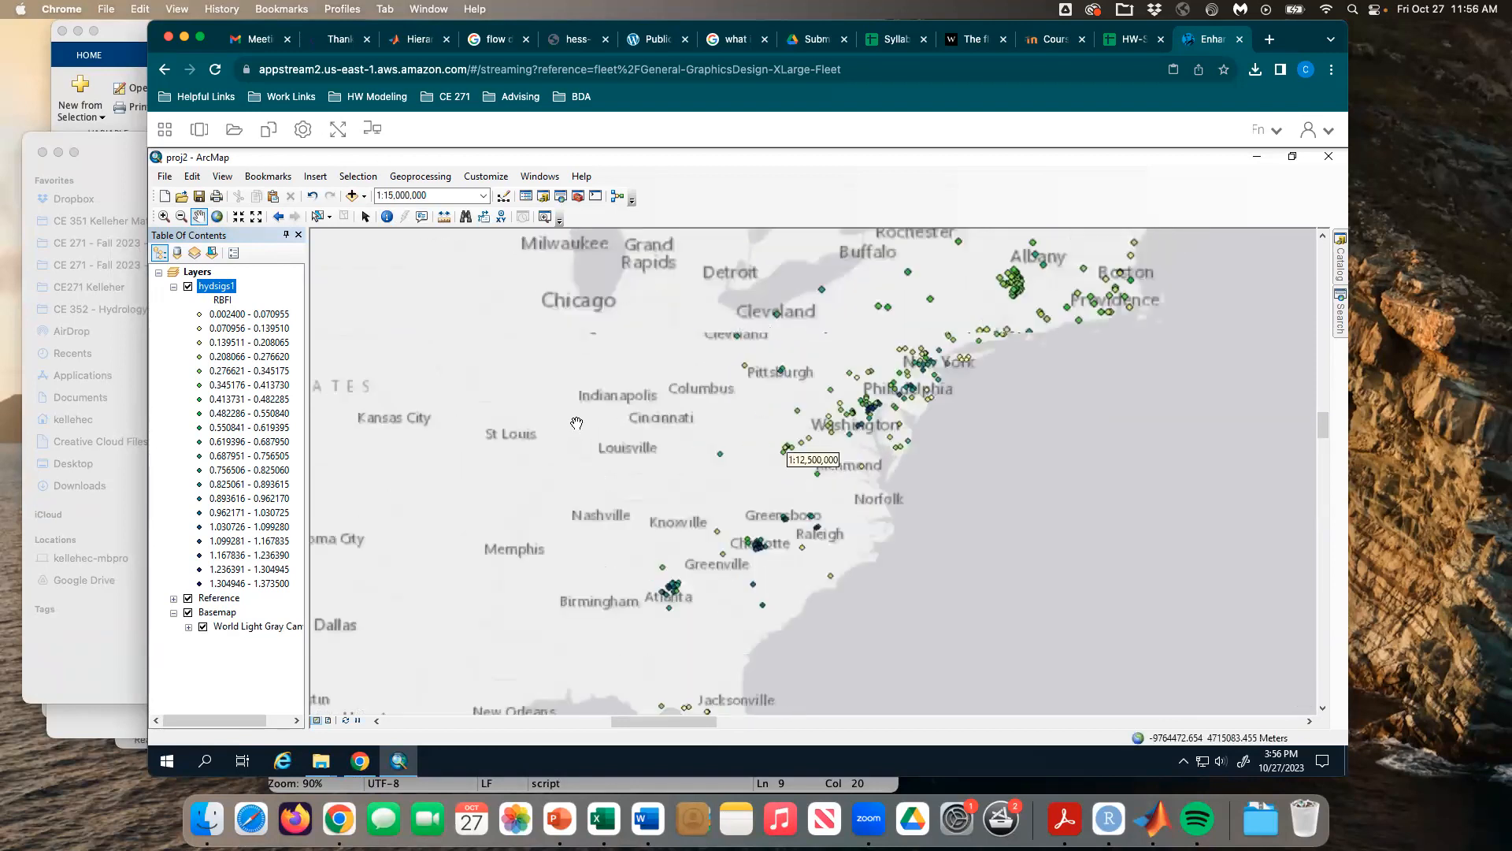
Step: Change the value field of the hydsigs1 layer's graduated-color symbology to SFDC
scroll(563, 422, "up", 2)
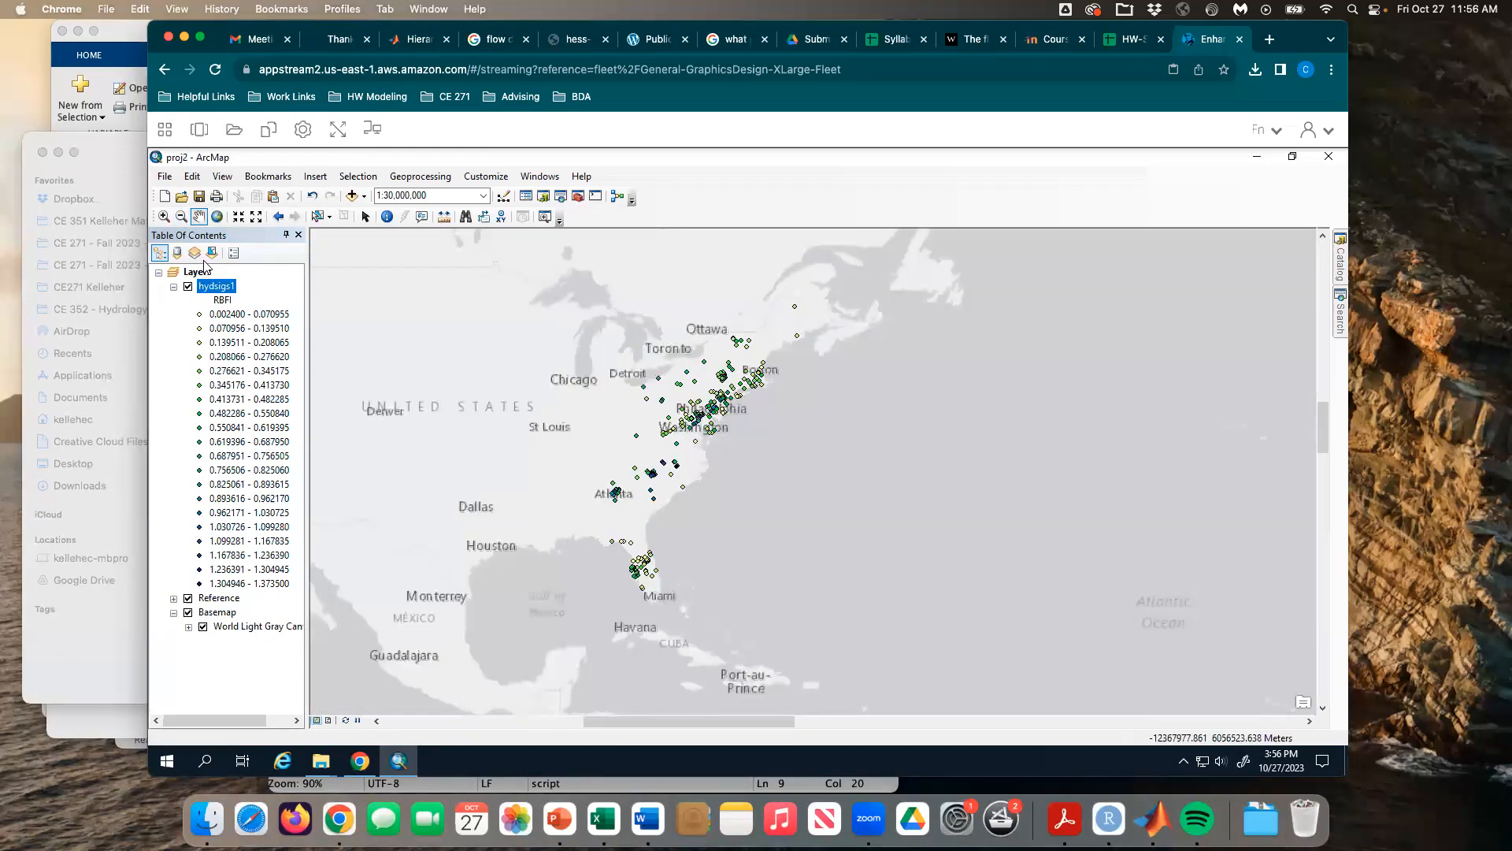
right_click(218, 288)
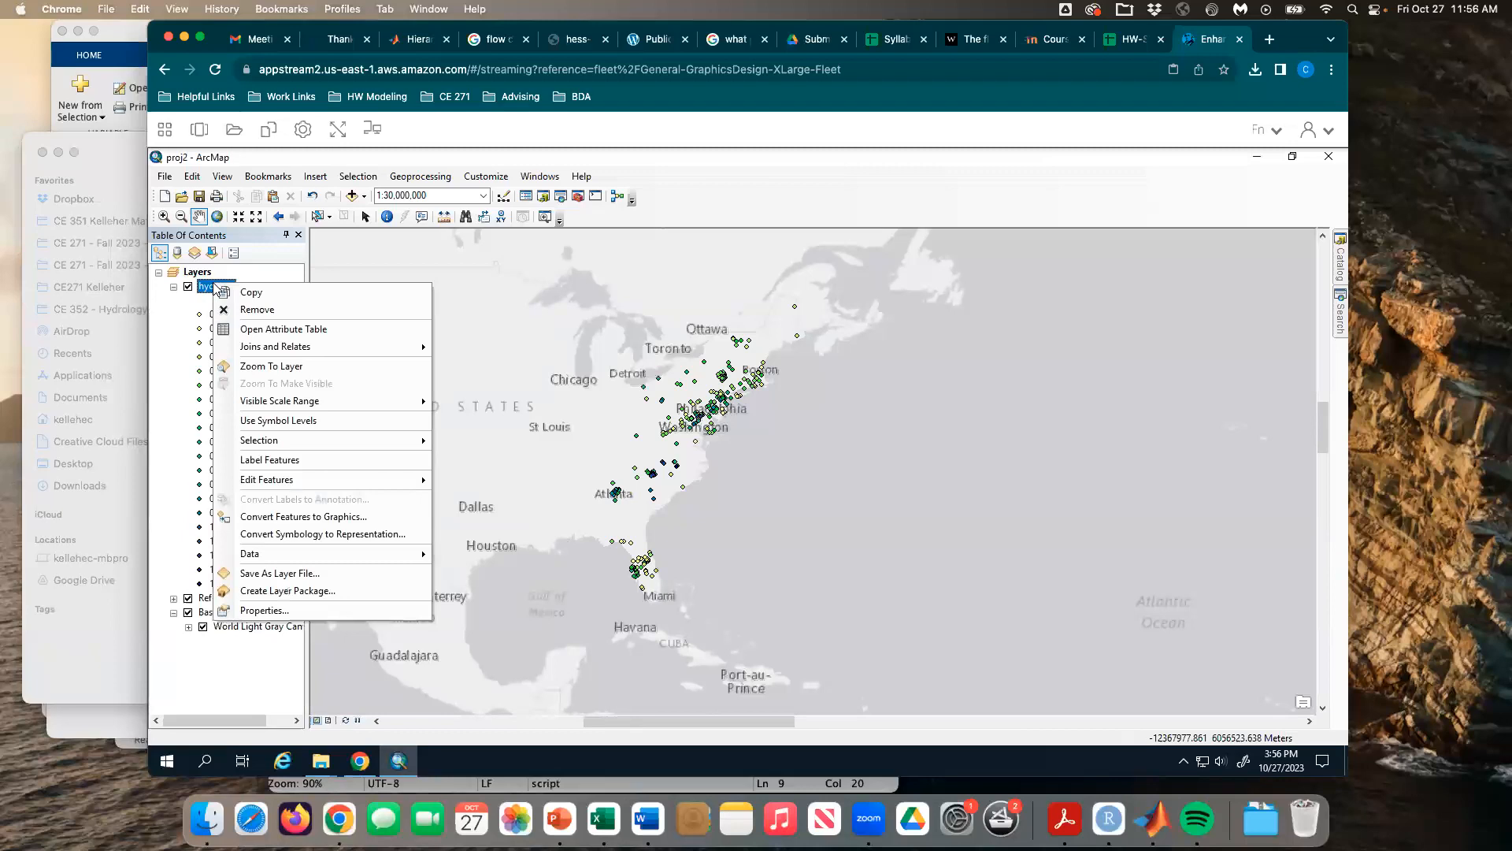
left_click(287, 610)
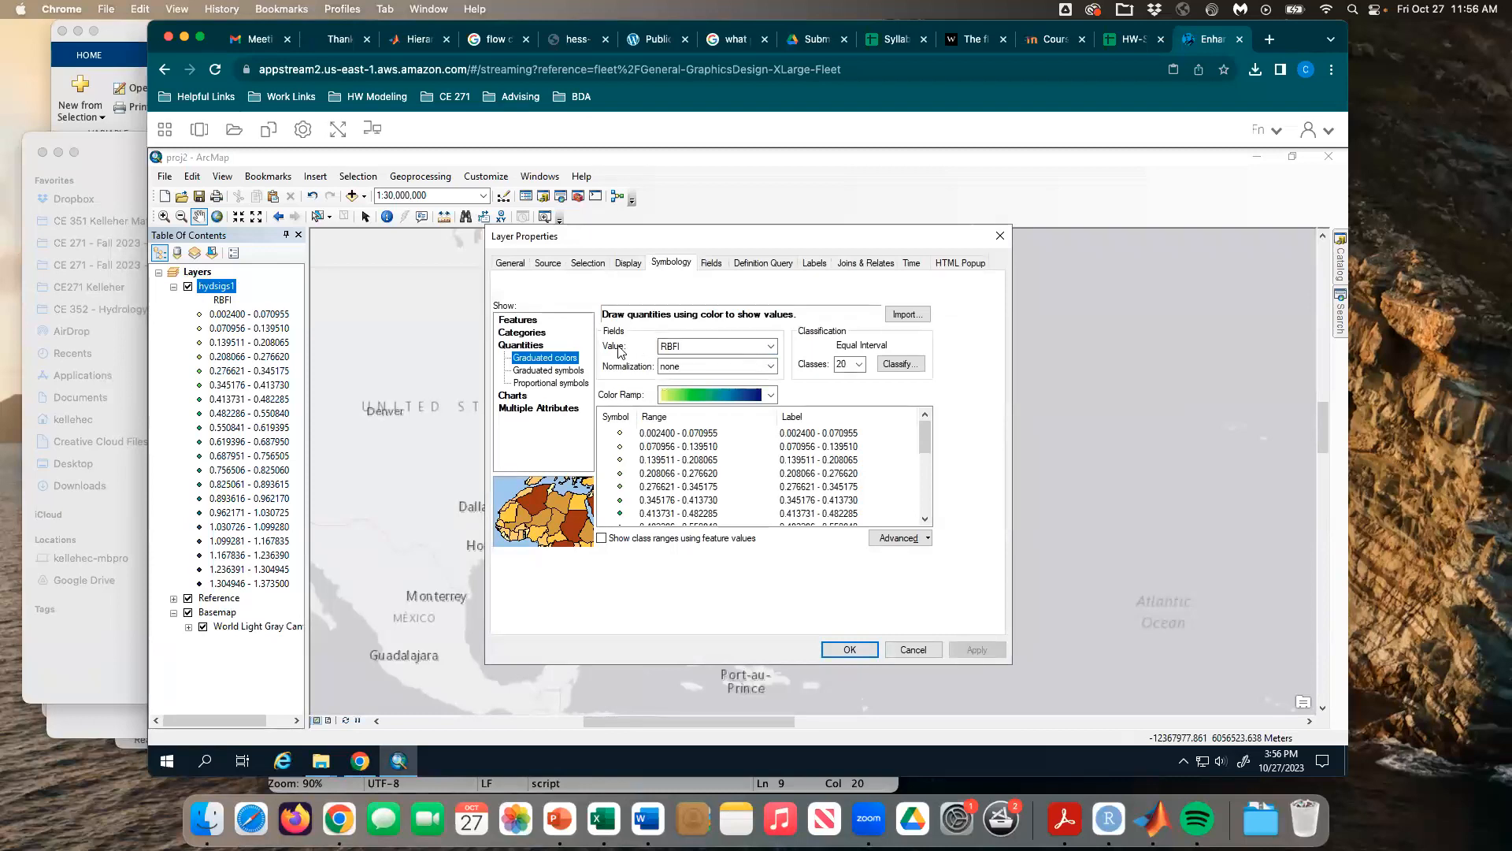
left_click(762, 351)
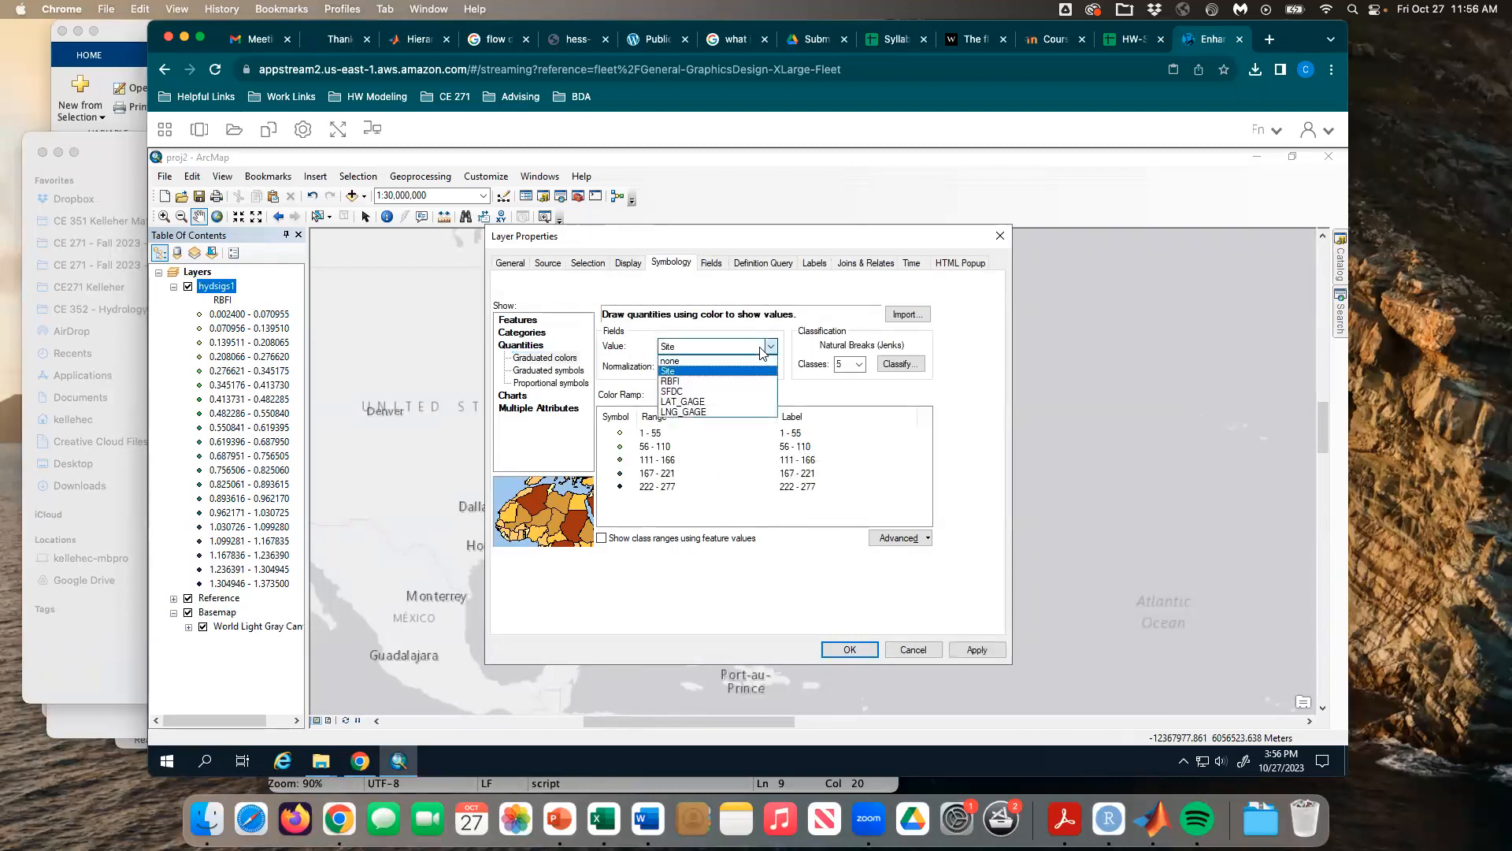
left_click(692, 394)
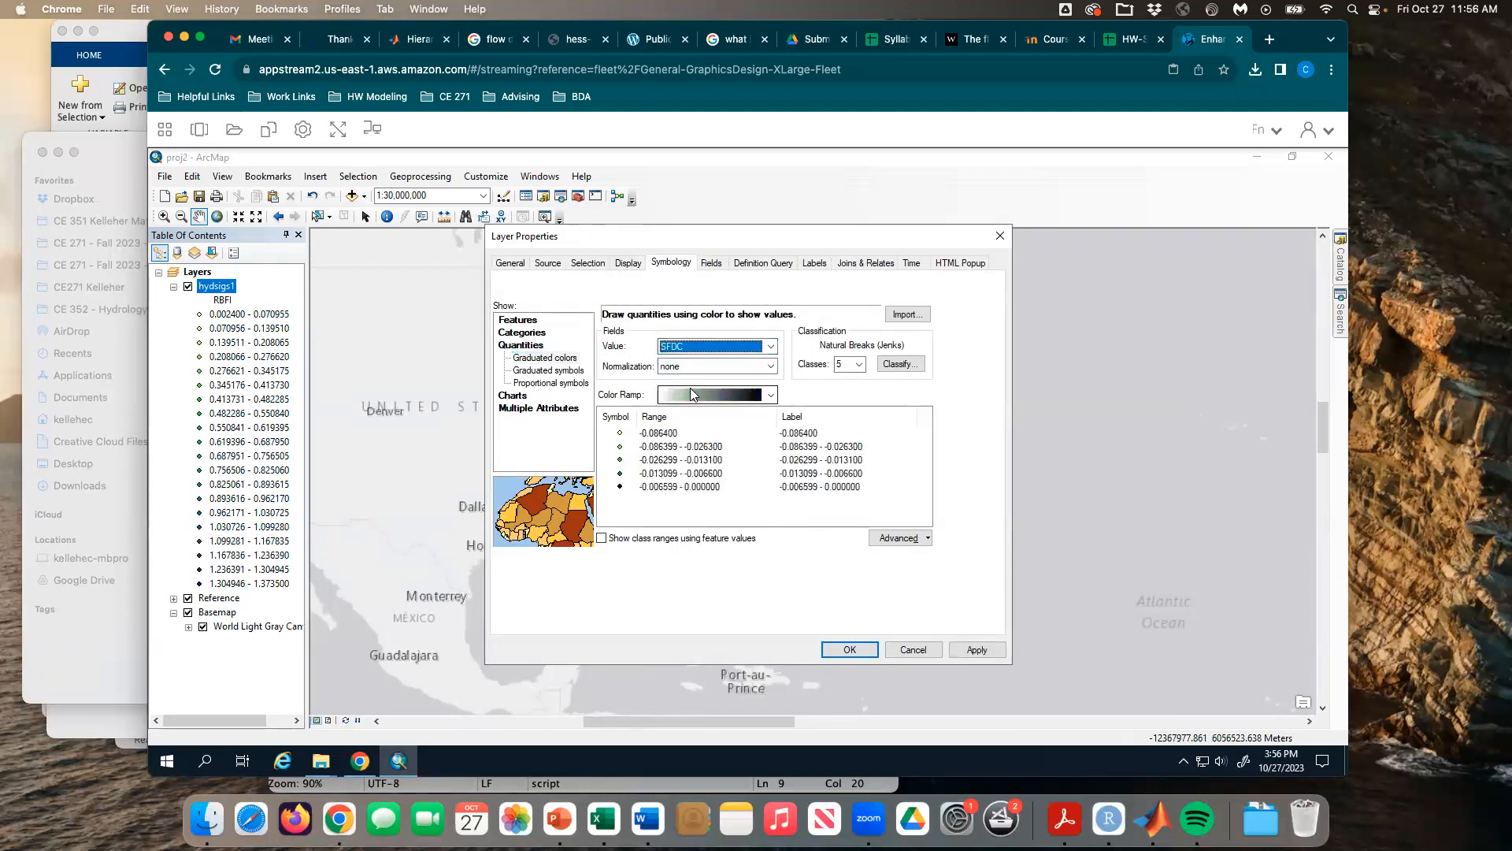
Step: Classify the SFDC values by Equal Interval into 30 classes
left_click(897, 363)
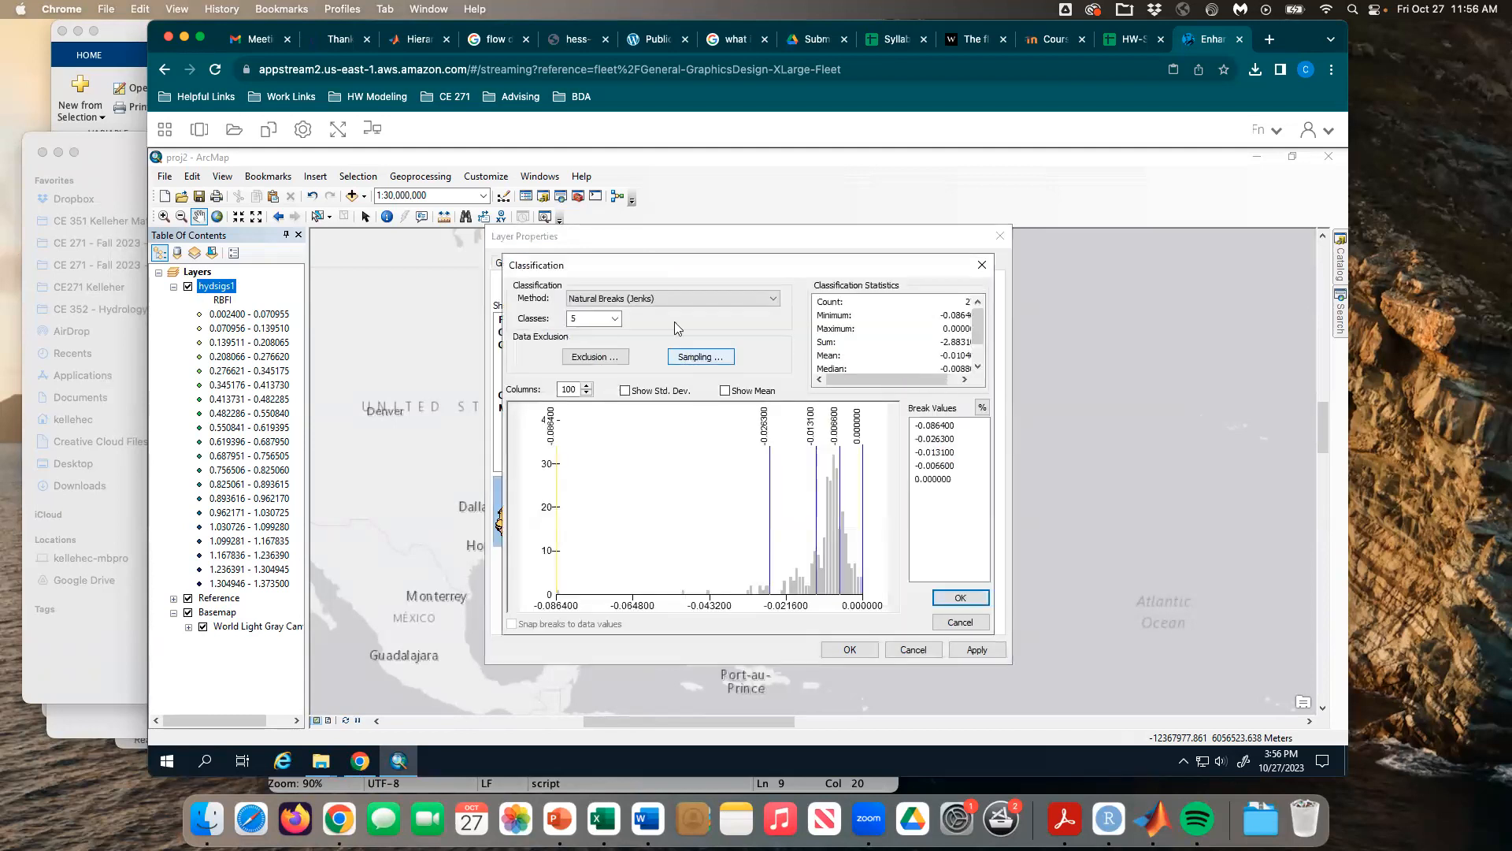
left_click(666, 299)
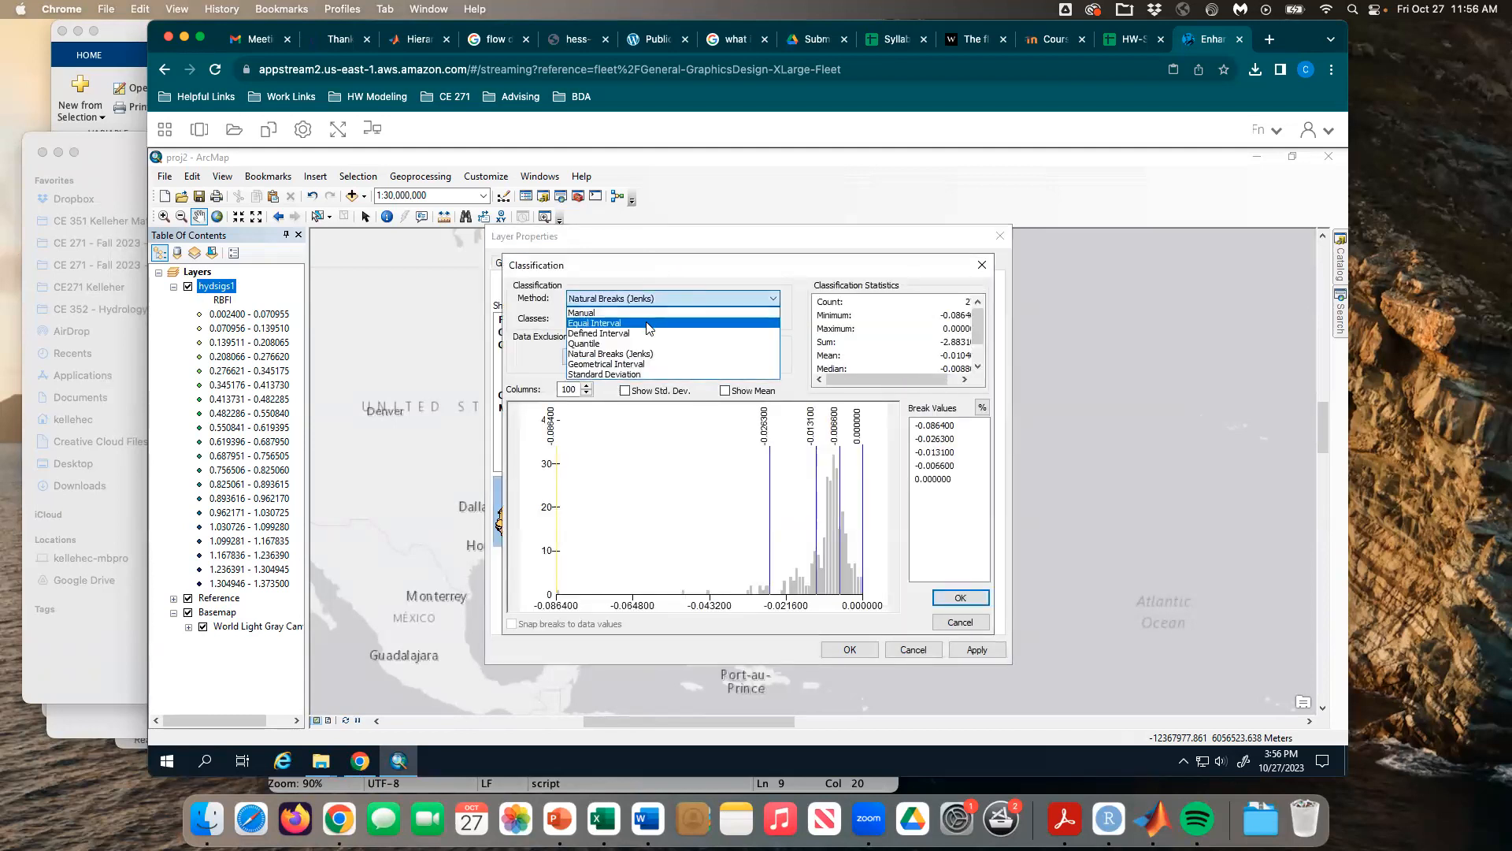
left_click(647, 323)
left_click(615, 318)
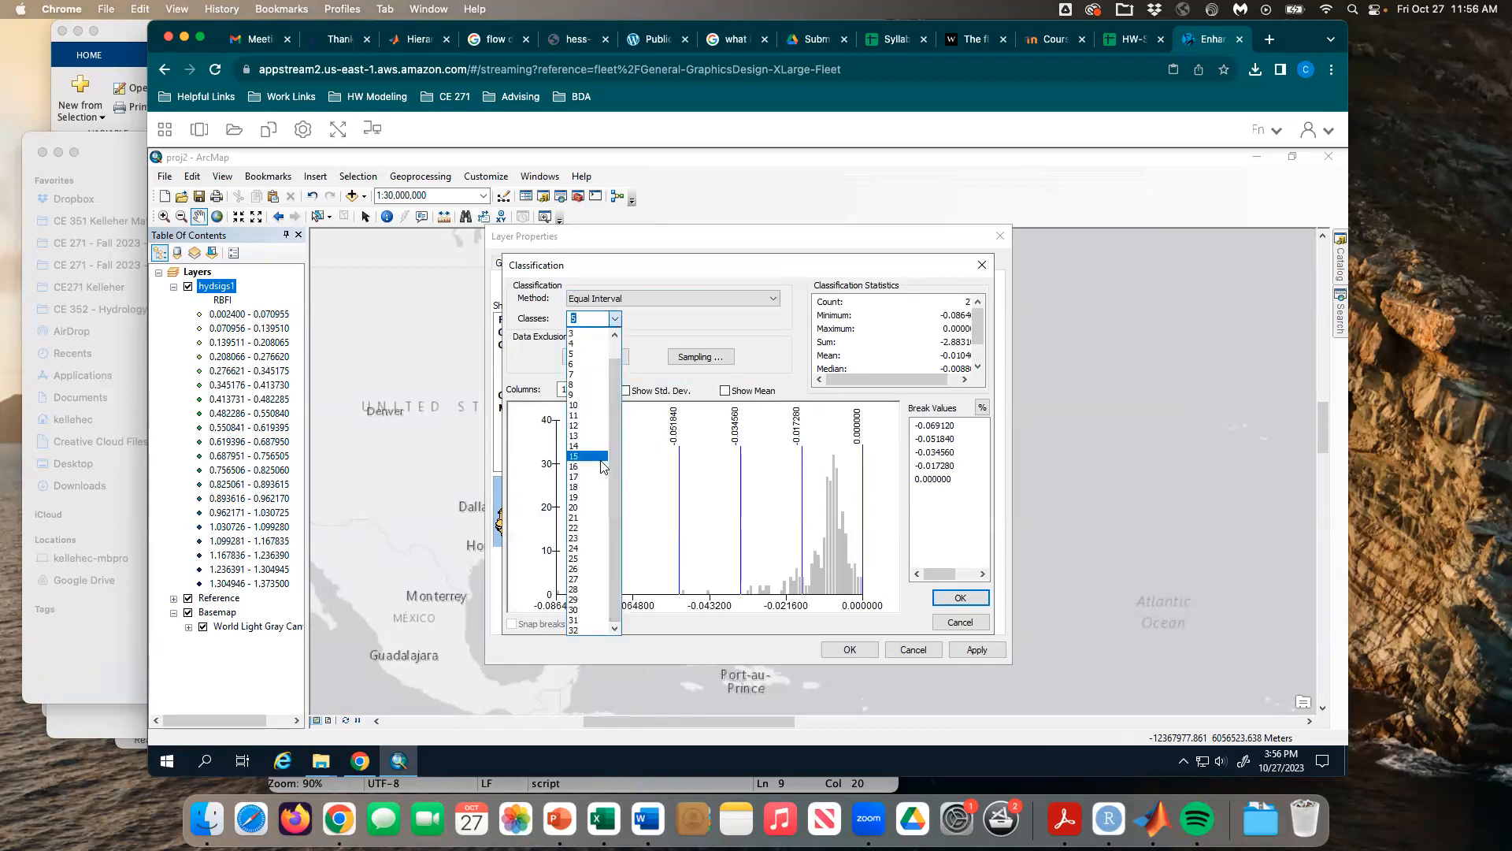
left_click(590, 508)
left_click(616, 319)
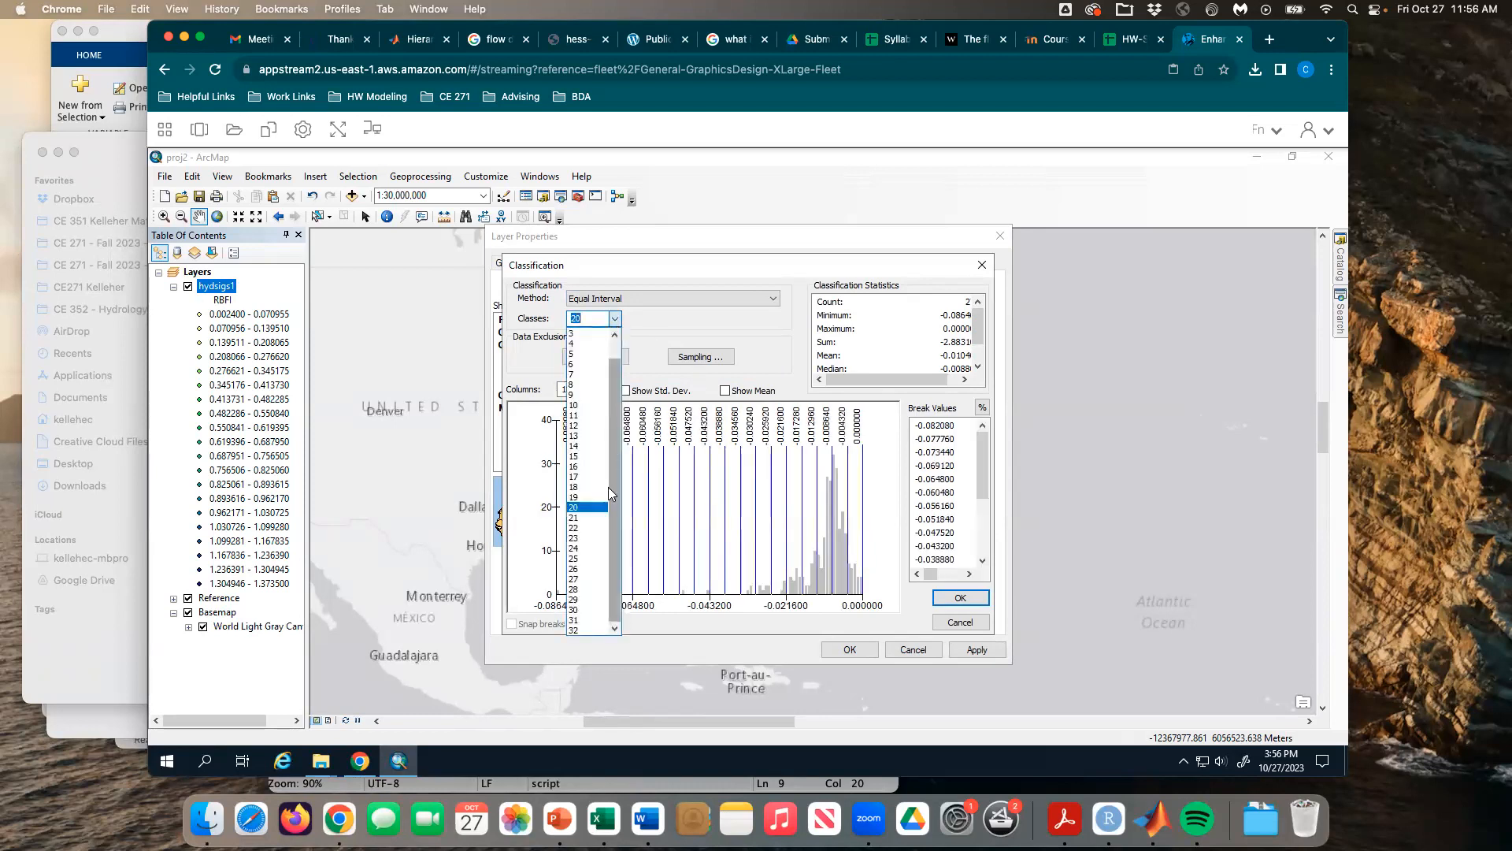
left_click(584, 610)
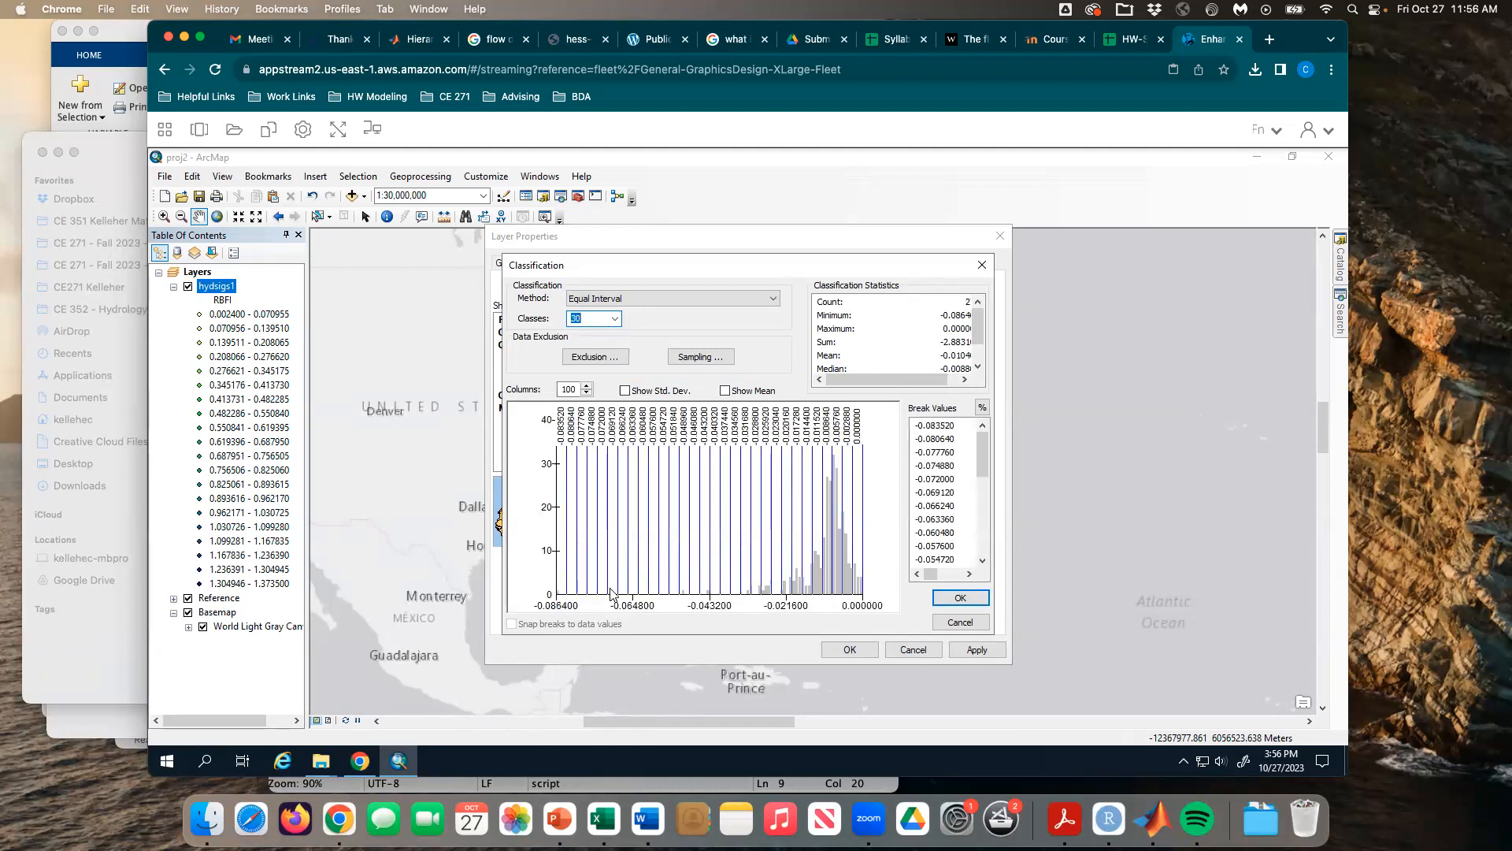
left_click(974, 600)
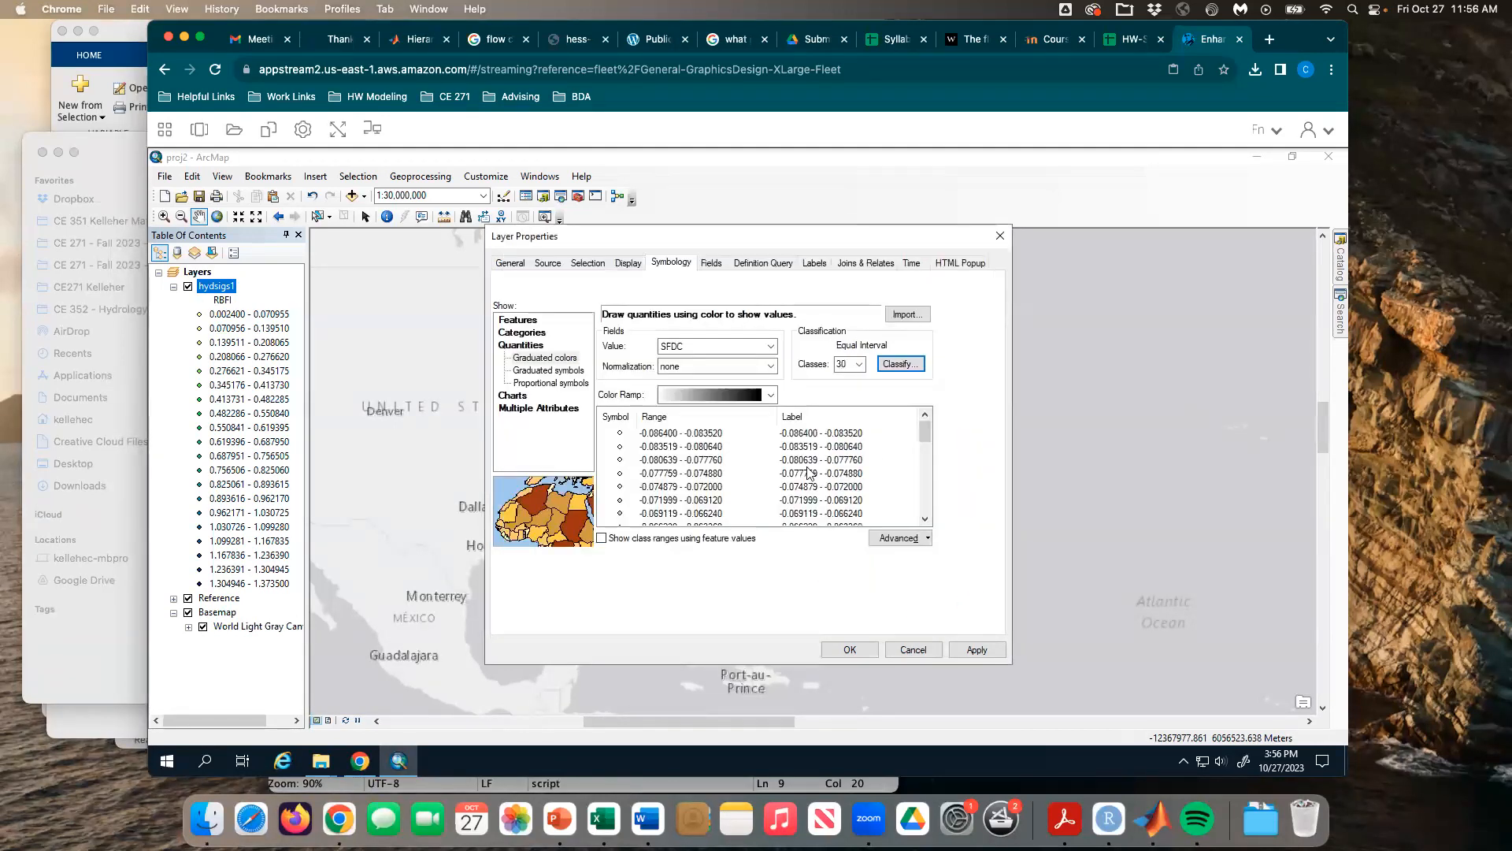
Step: Choose the light-to-dark-blue color ramp for the SFDC classes and apply the symbology to the map
left_click(755, 396)
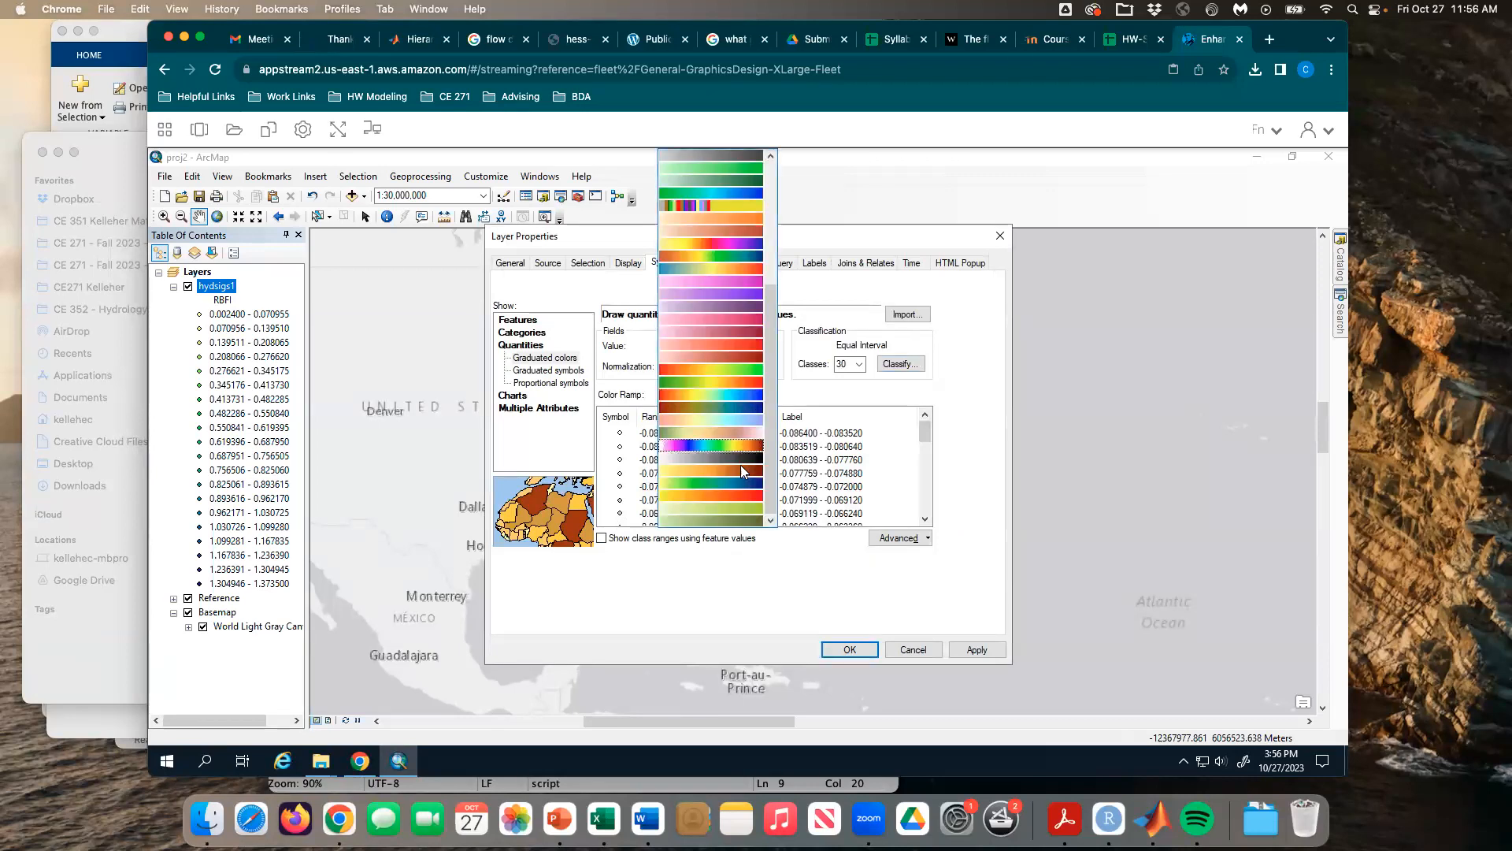
left_click_drag(768, 477, 761, 315)
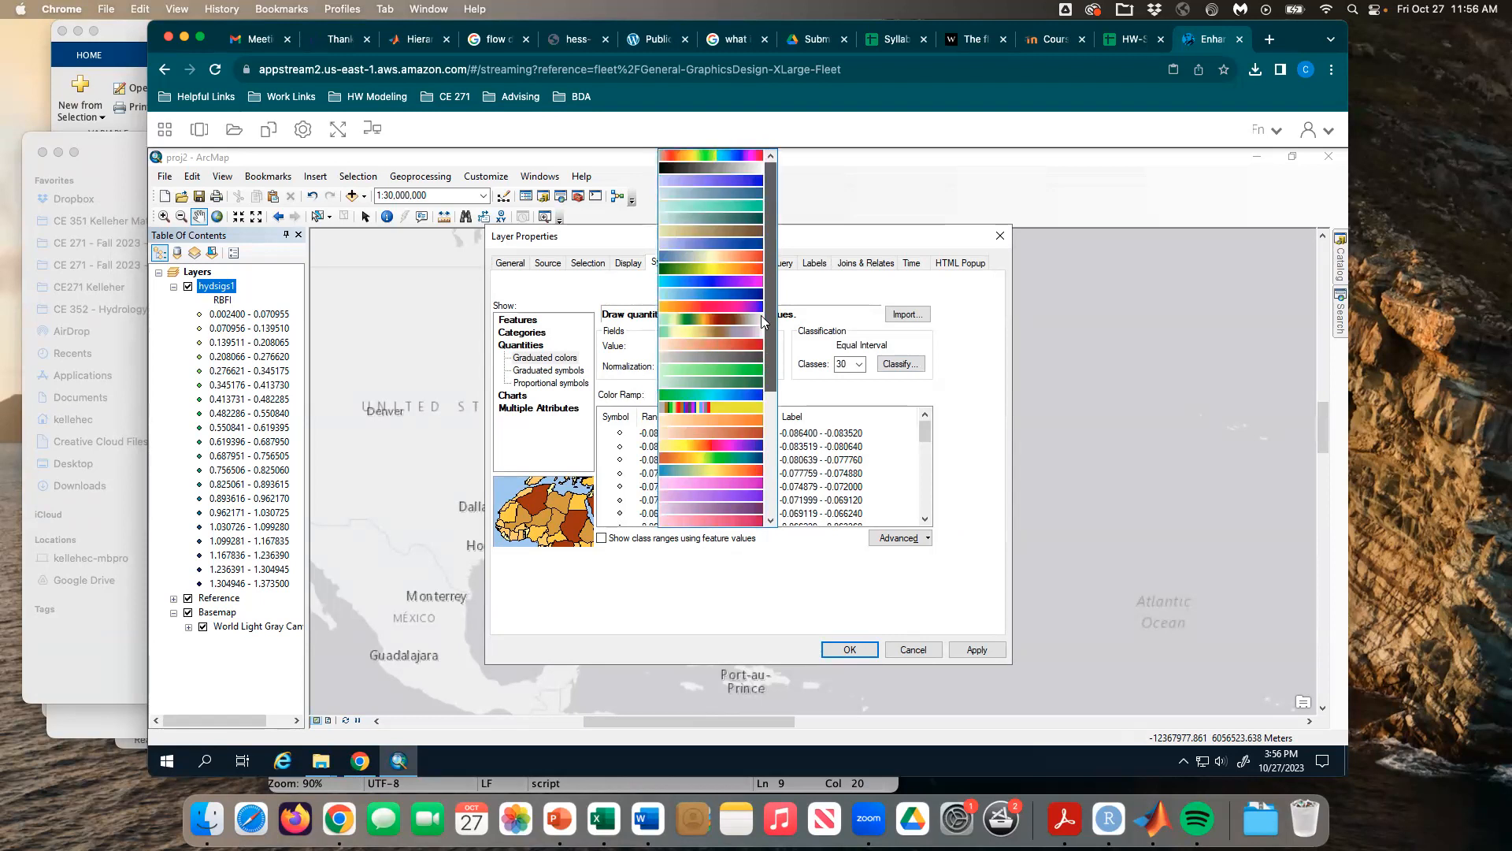
left_click(726, 293)
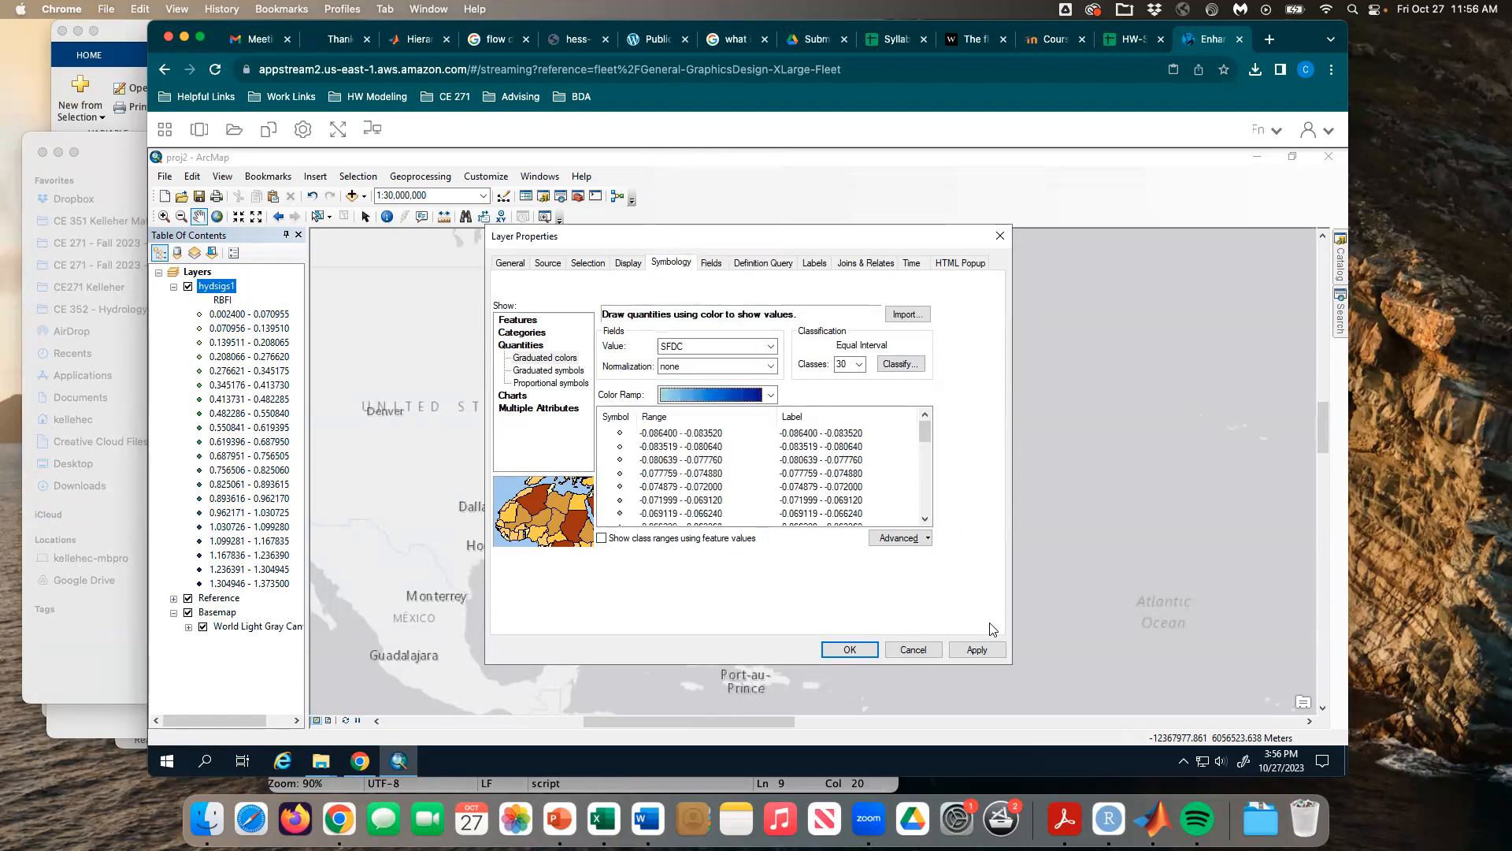
left_click(976, 650)
left_click(851, 648)
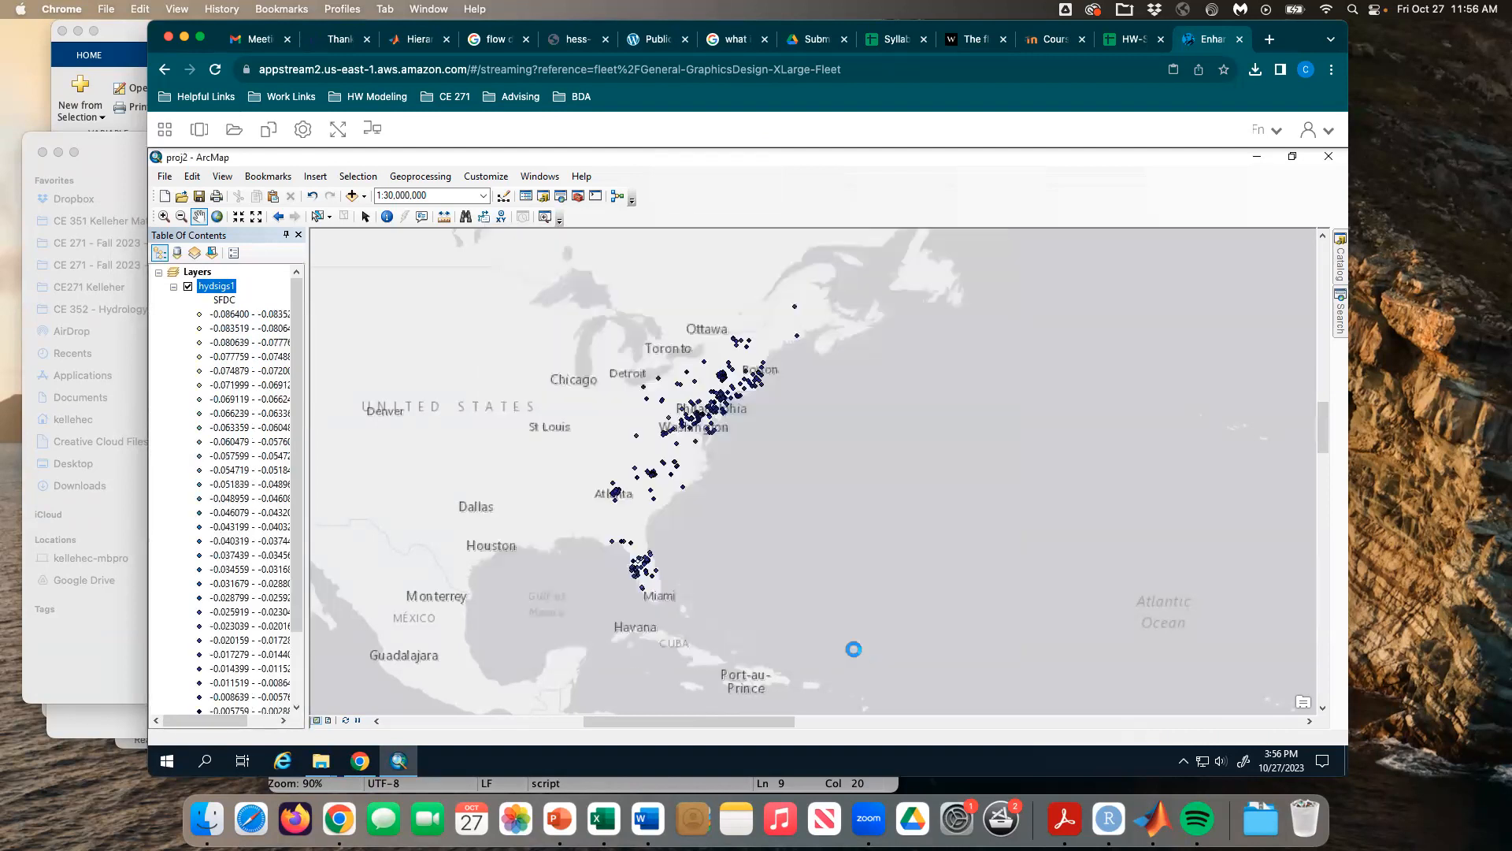
Step: Reclassify the hydsigs1 SFDC values with the Quantile method and apply the symbology to the map
left_click_drag(716, 467, 677, 492)
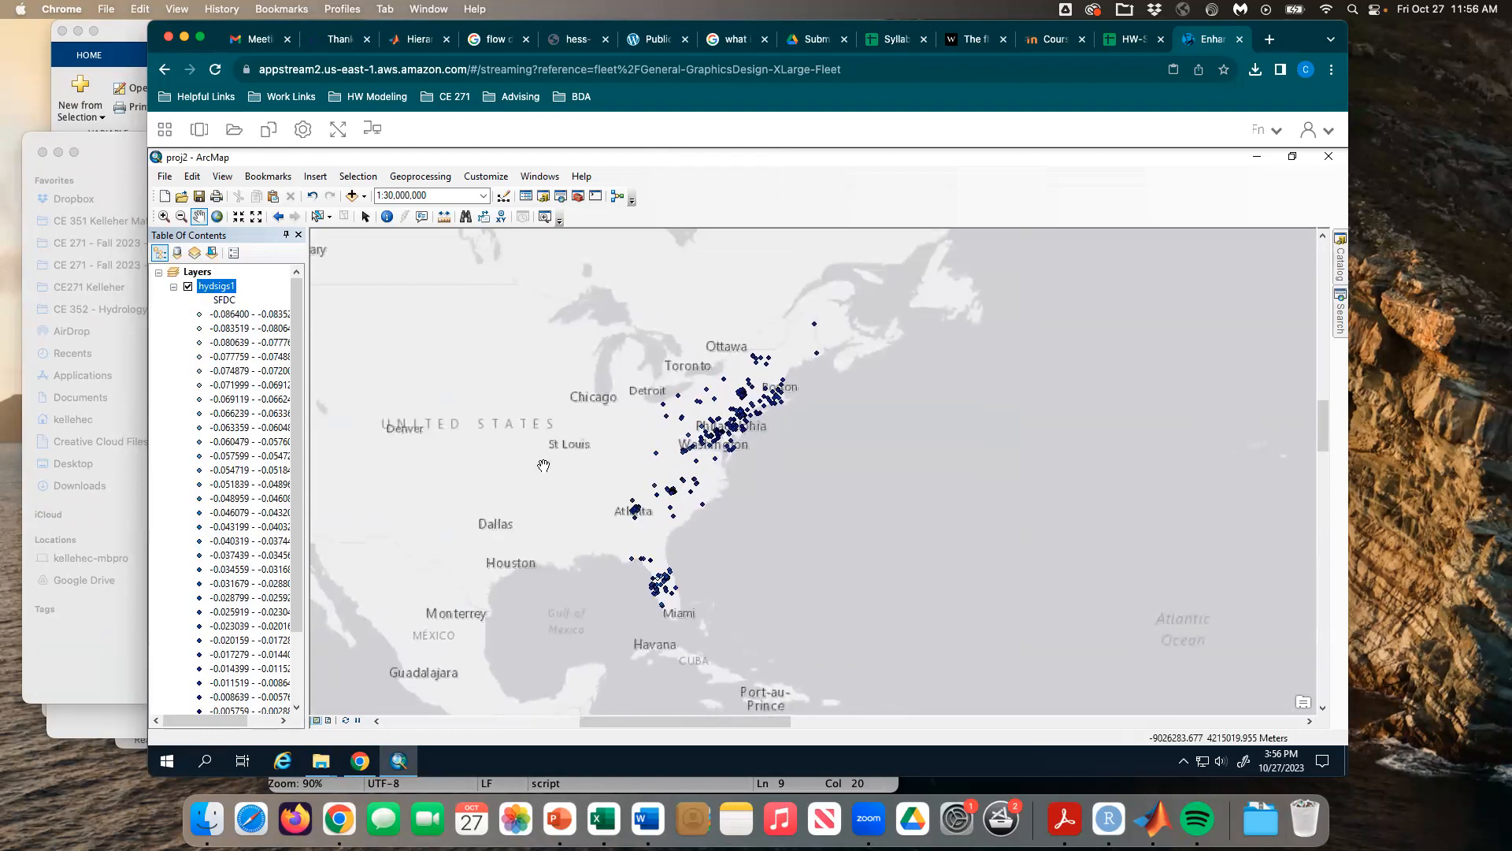
right_click(231, 288)
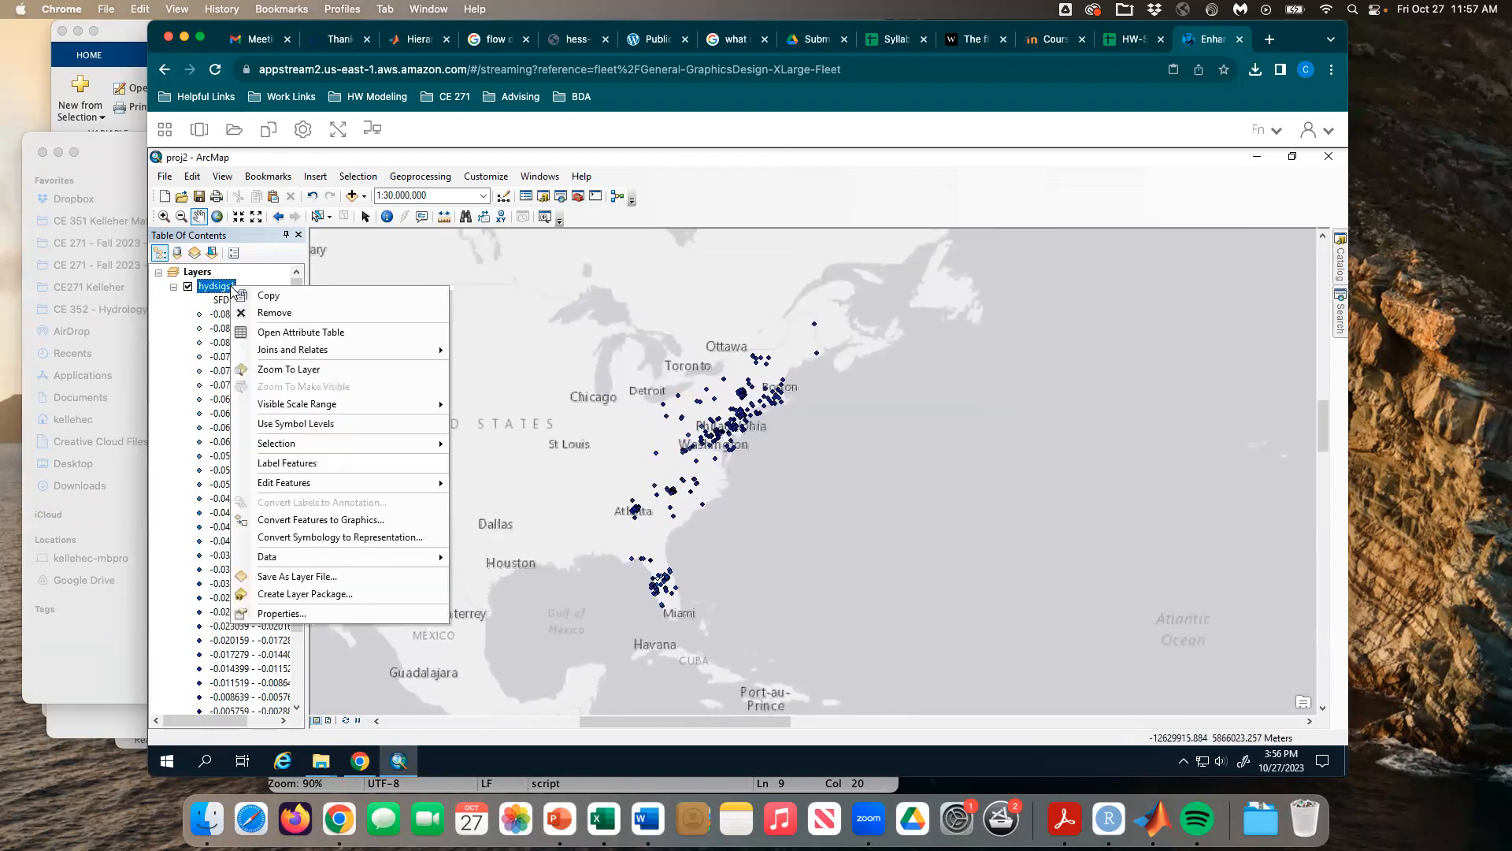
left_click(315, 617)
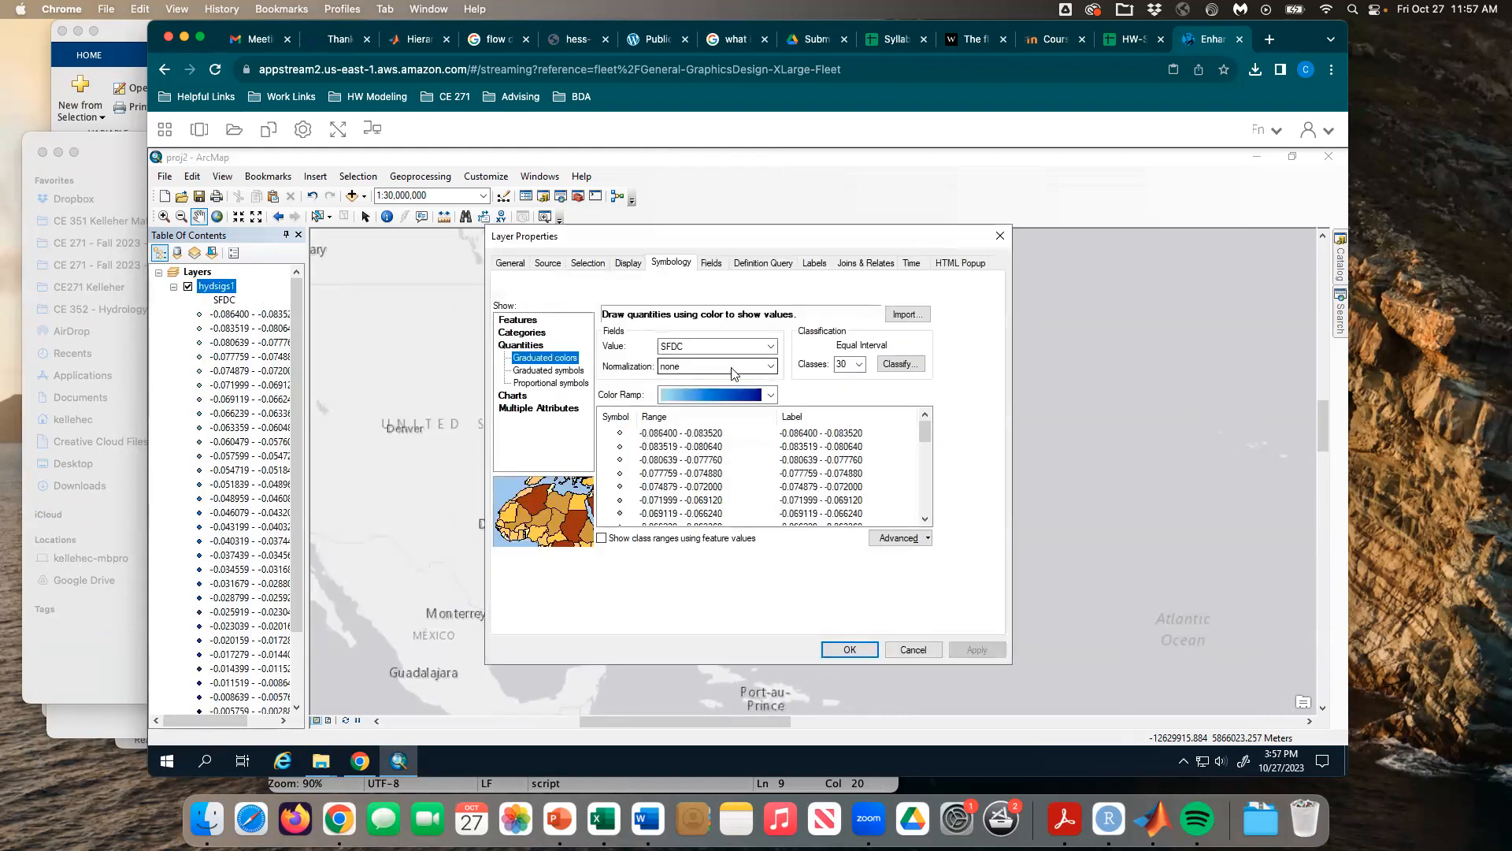
left_click(744, 367)
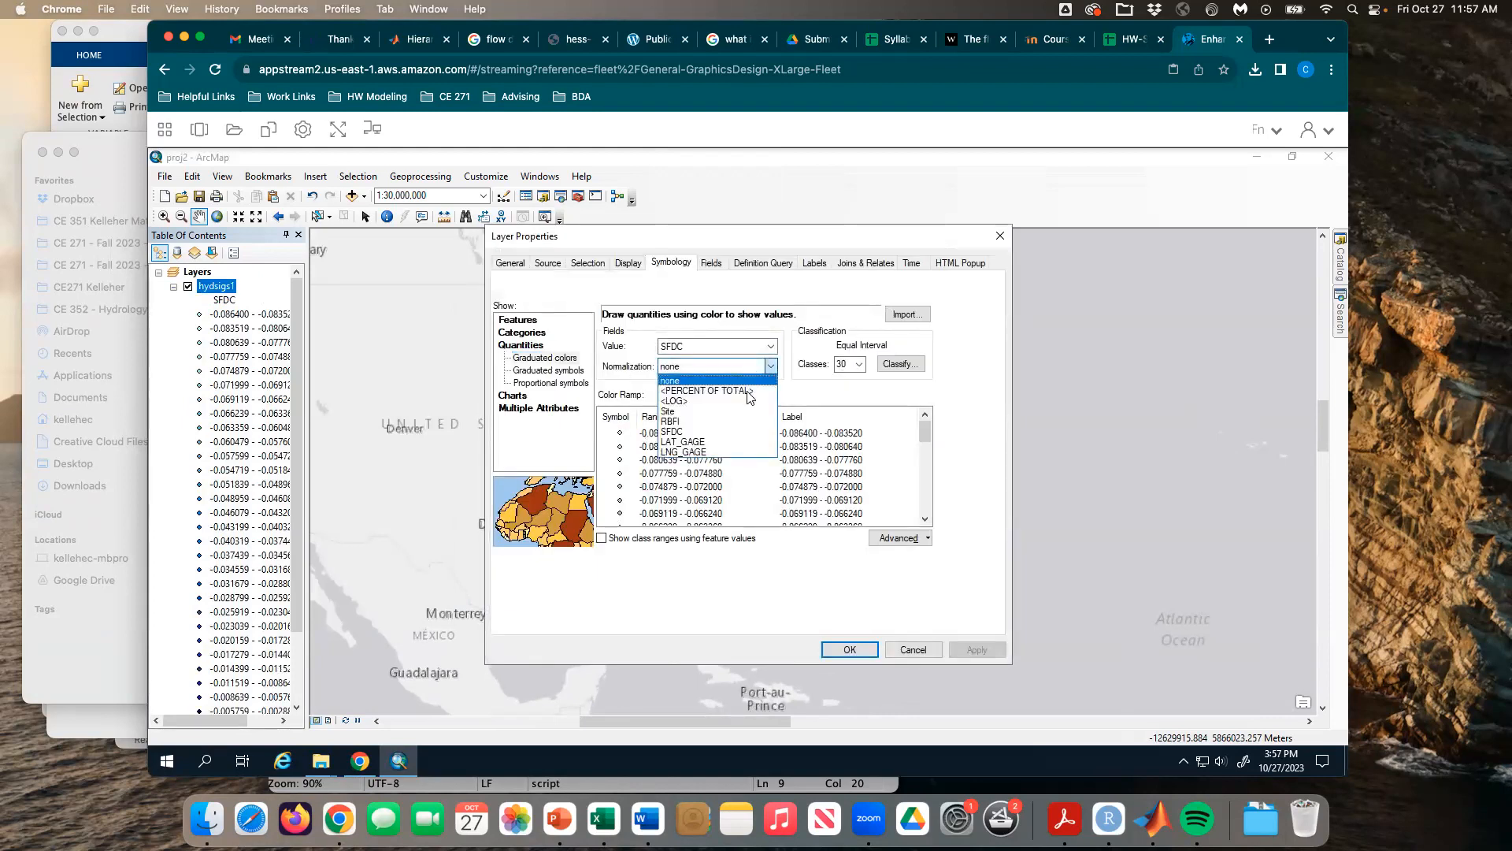
left_click(768, 381)
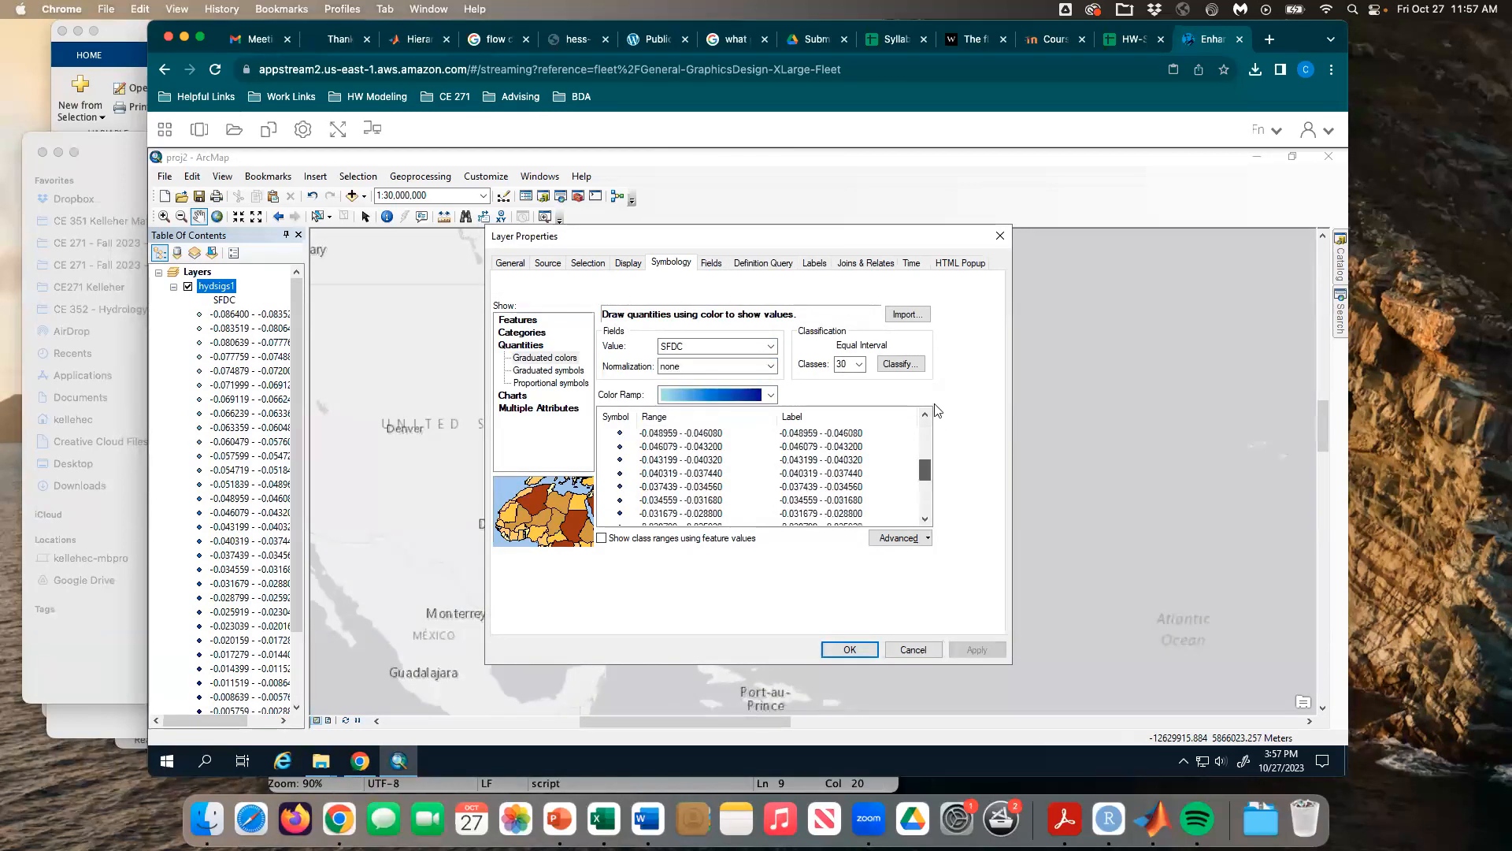
left_click(912, 365)
left_click(655, 303)
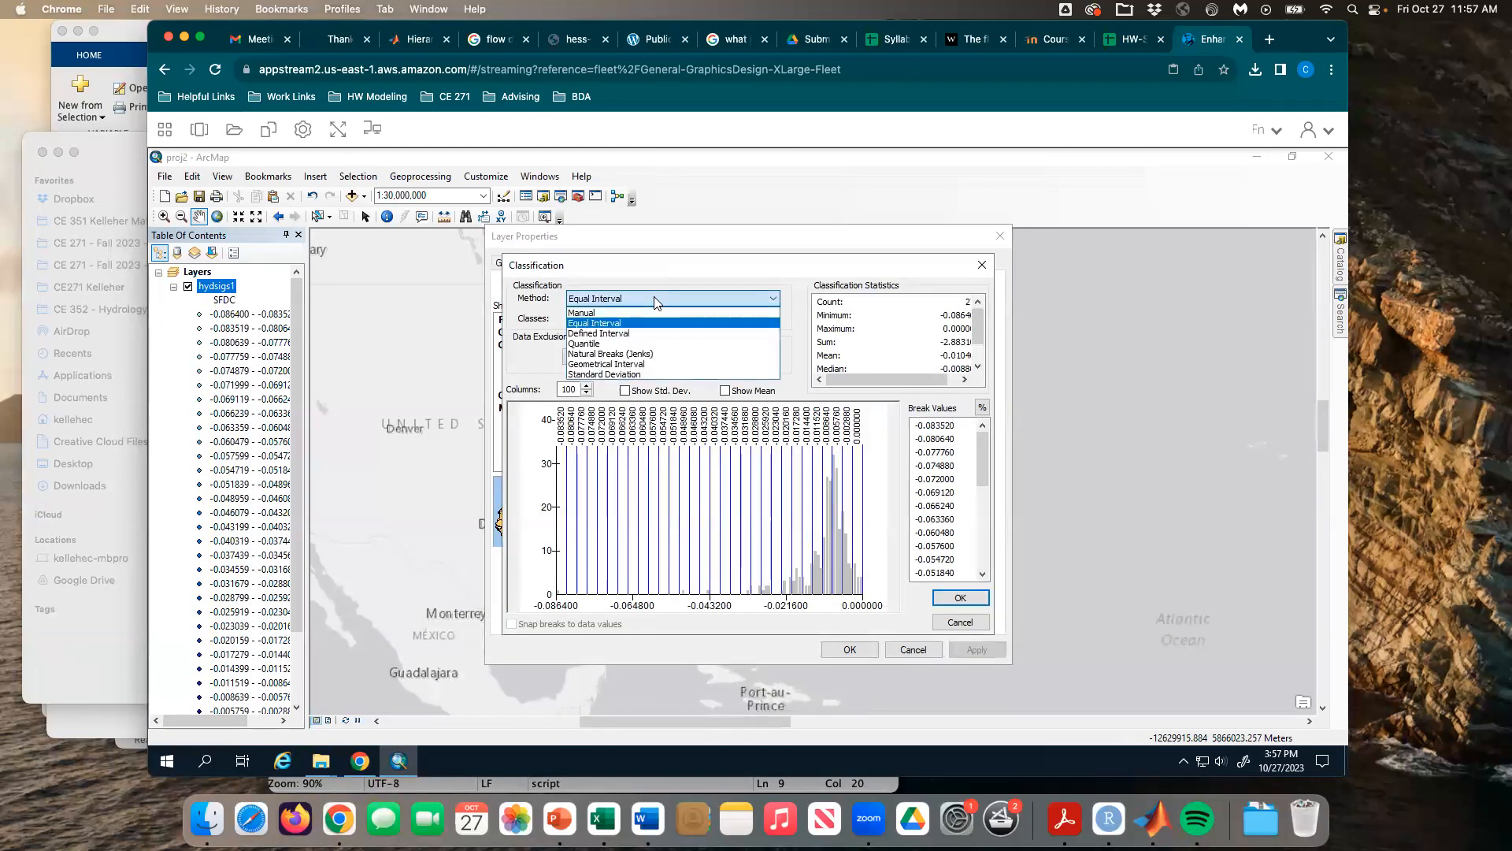
left_click(635, 345)
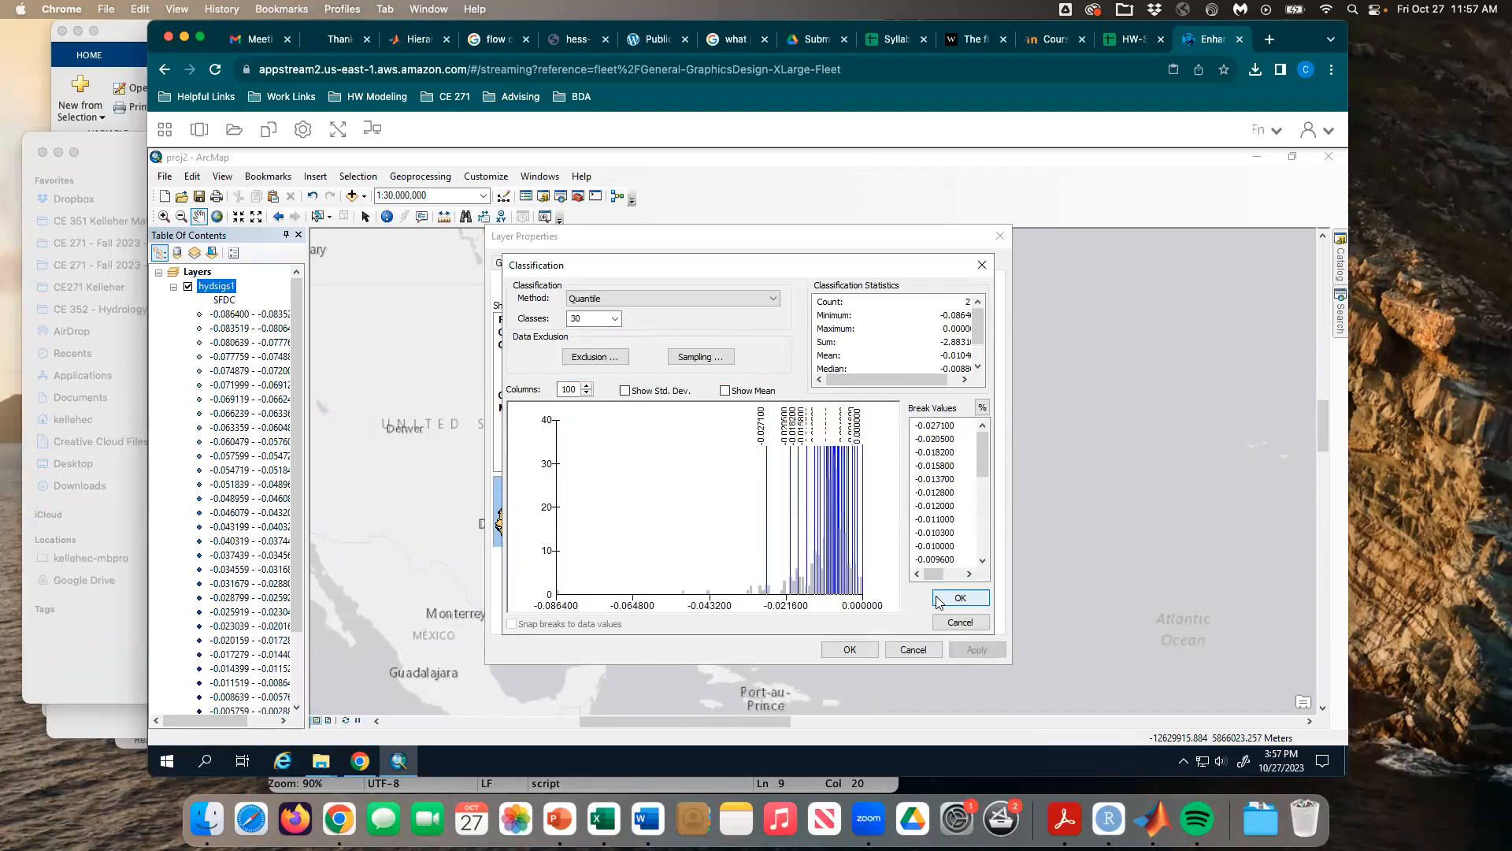
left_click(961, 599)
left_click(979, 648)
left_click(858, 649)
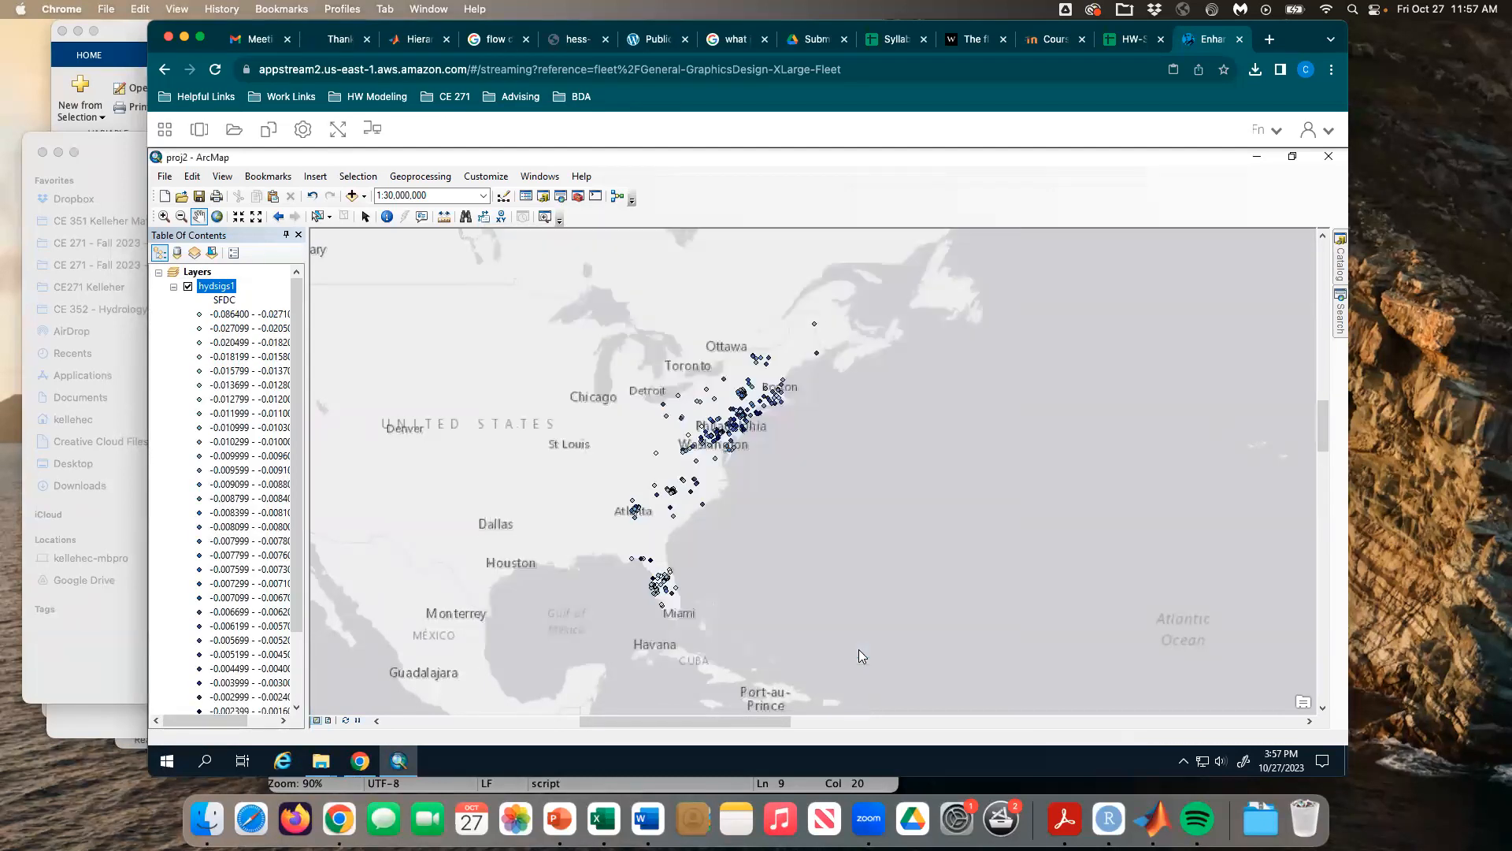
Step: Change the color ramp of the SFDC classes to the blue-yellow-red ramp and apply it to the hydsigs1 layer
left_click_drag(775, 447, 767, 460)
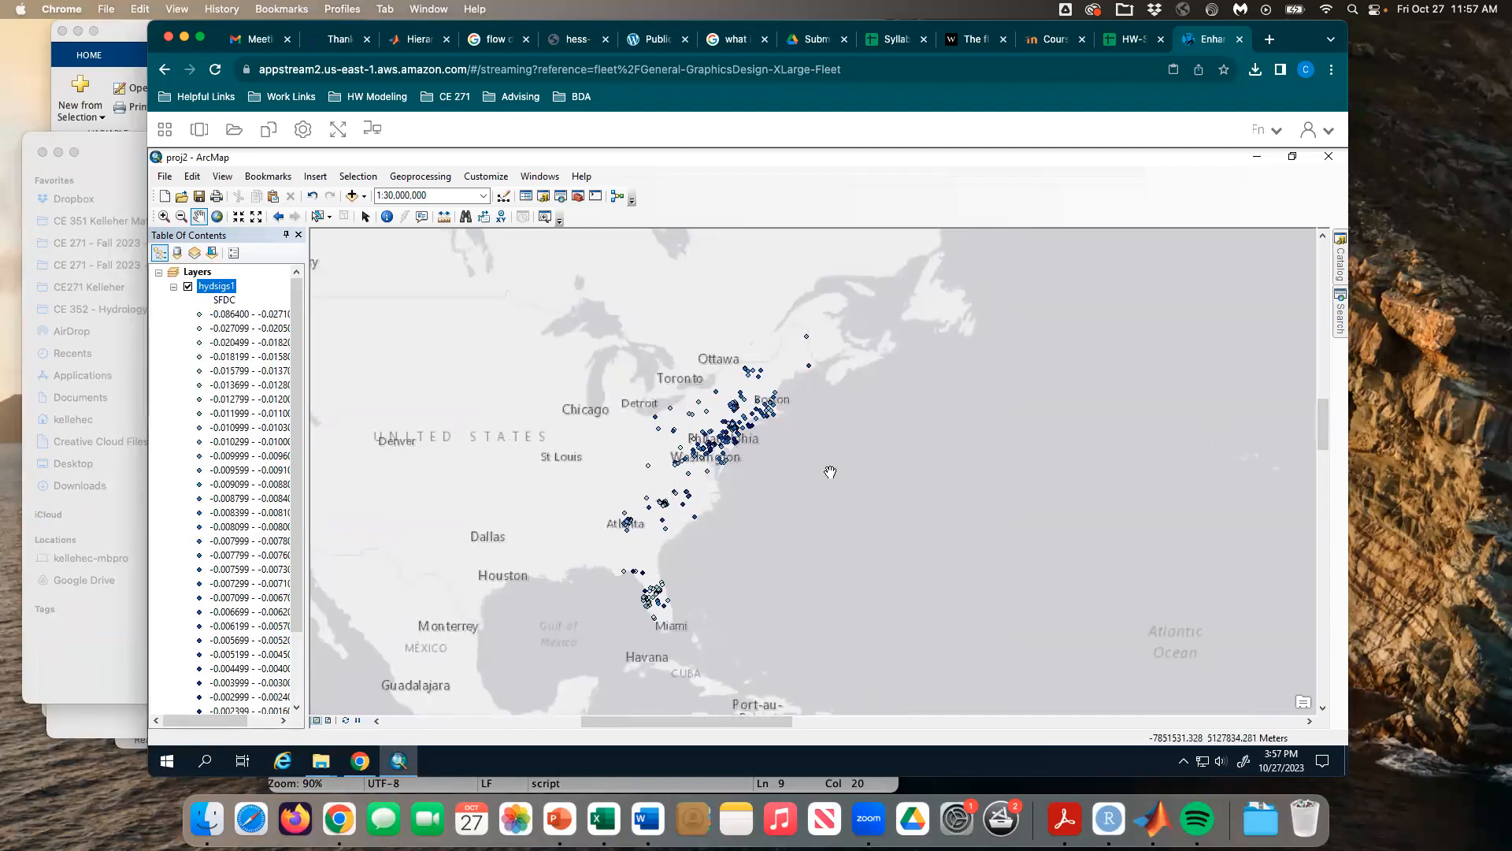
left_click_drag(716, 467, 738, 476)
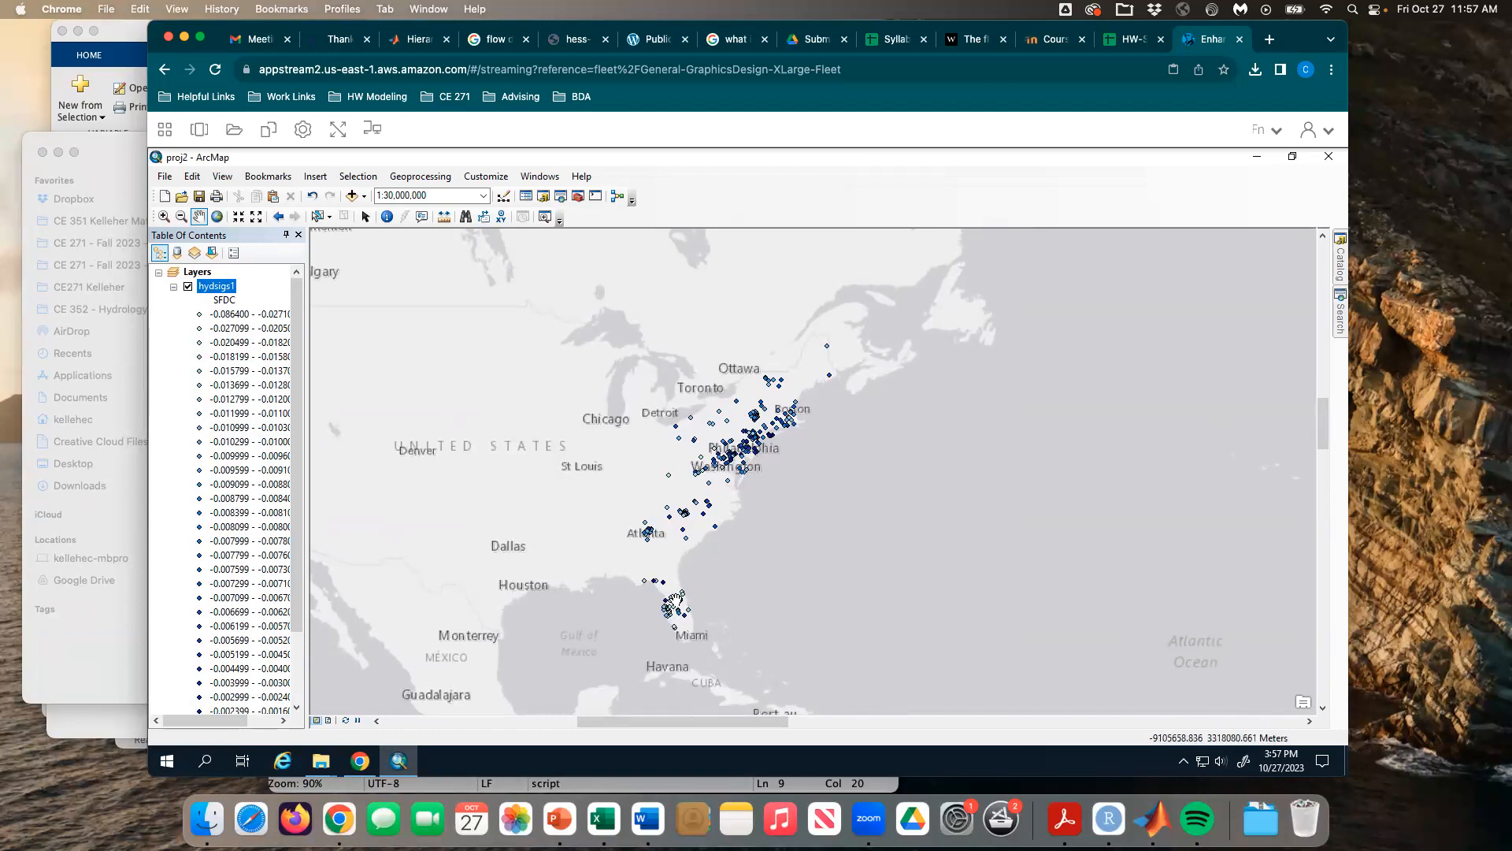
right_click(224, 295)
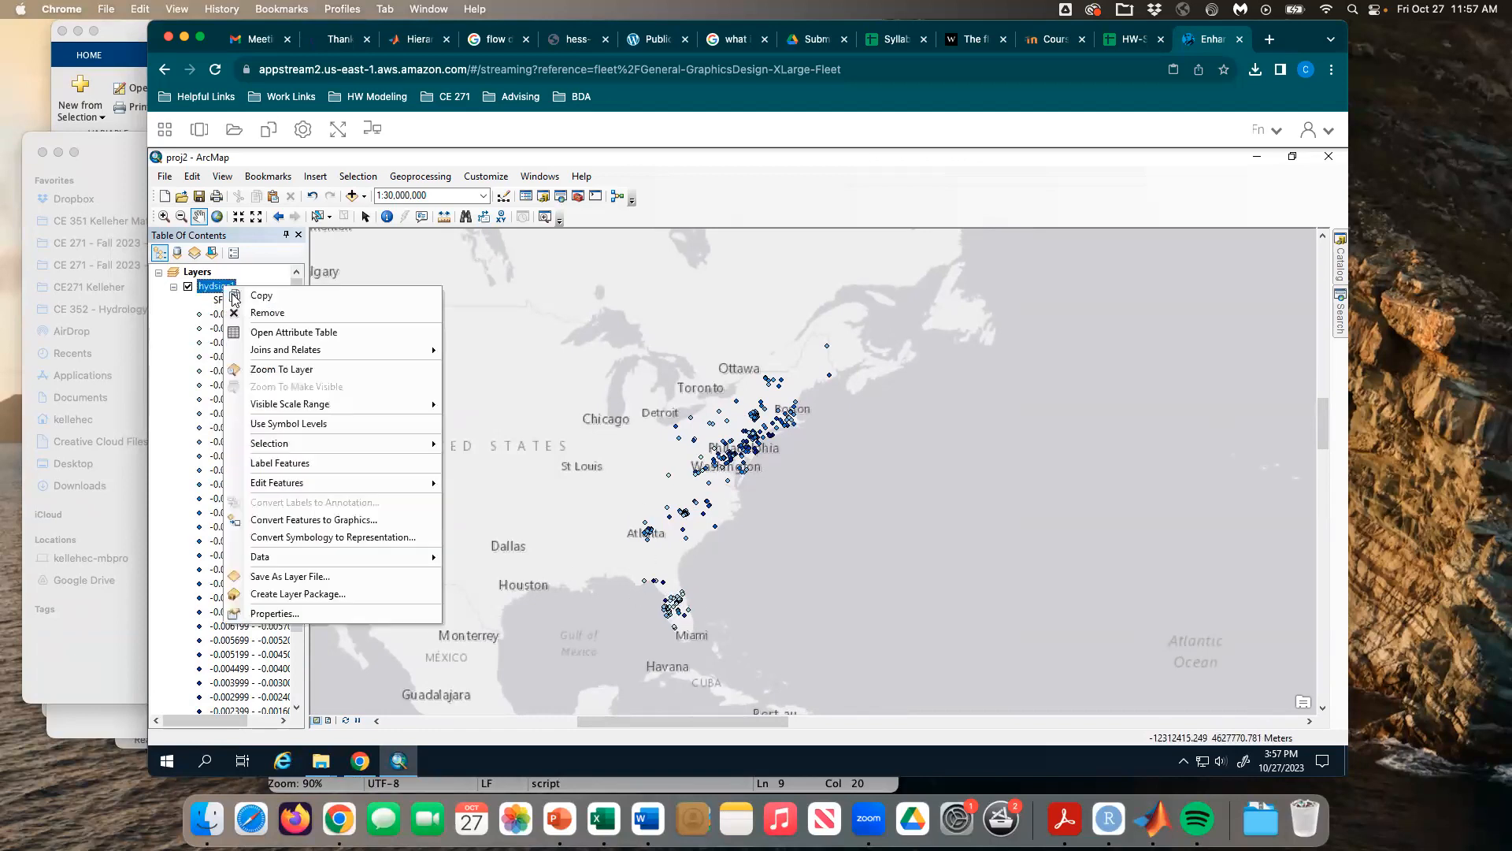
left_click(335, 614)
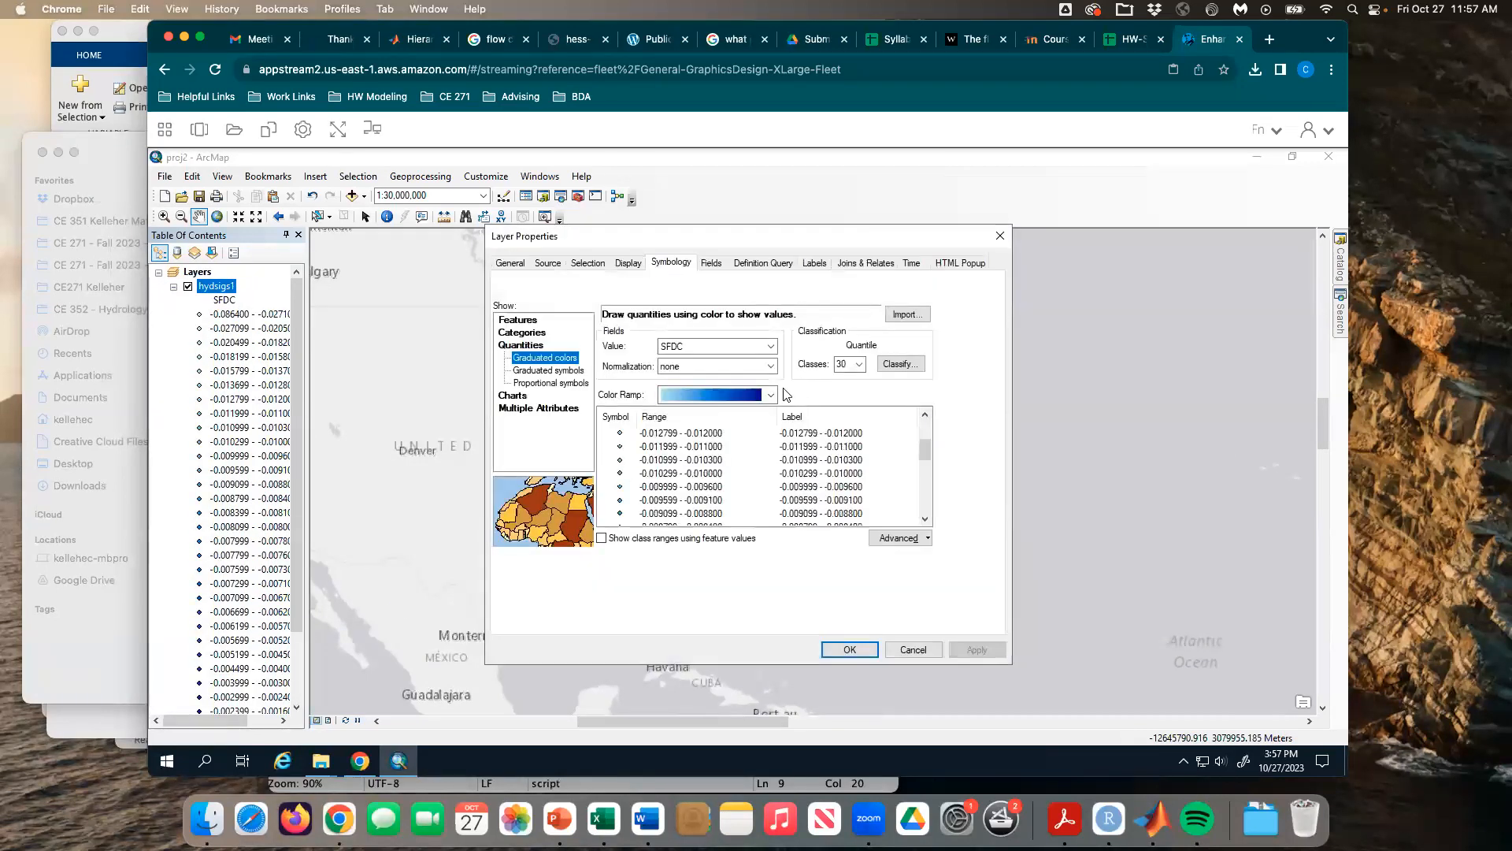
left_click(770, 394)
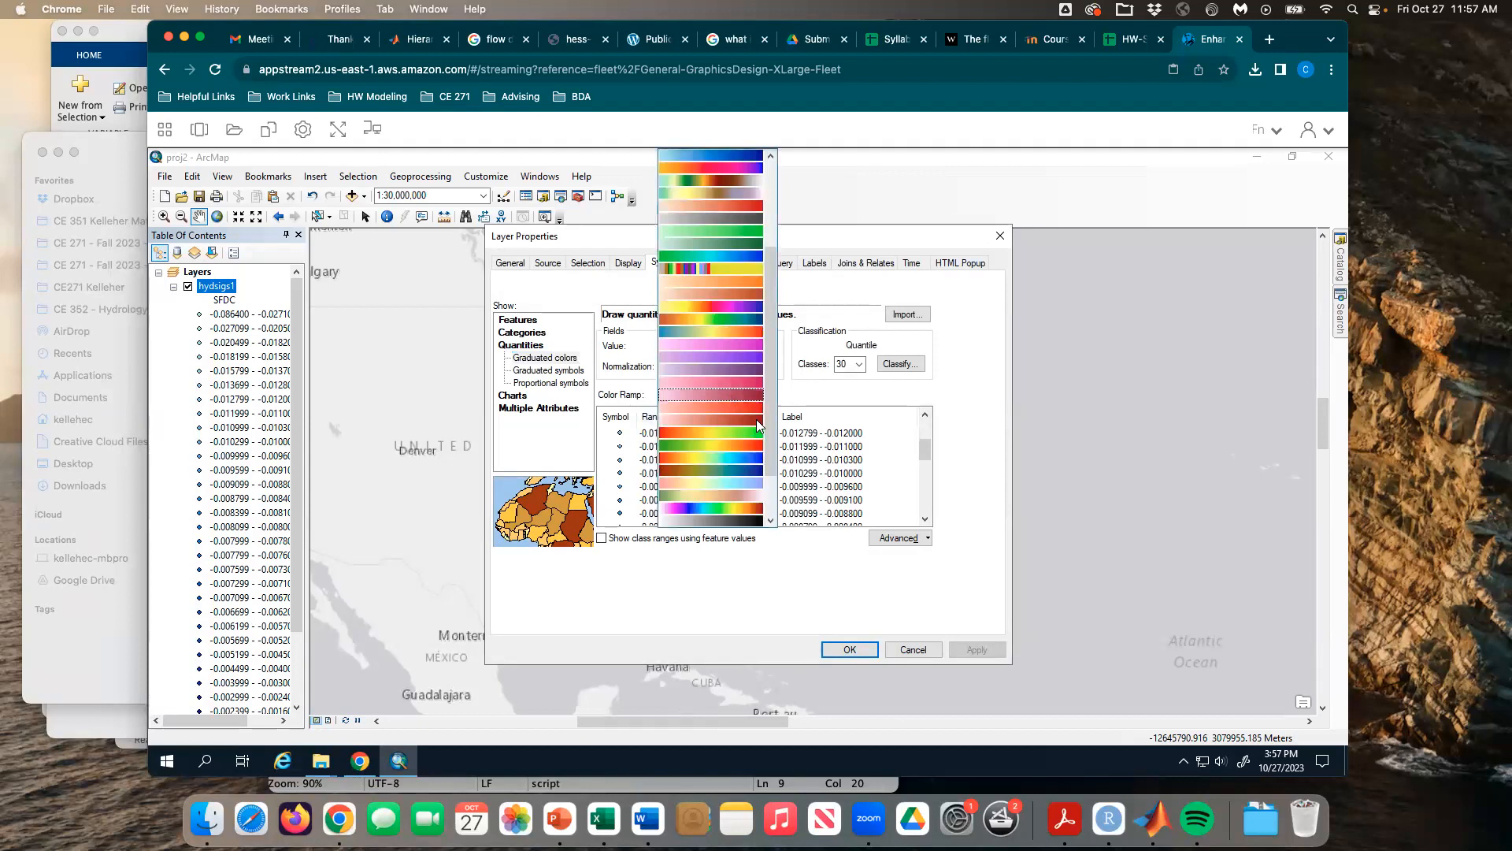
left_click_drag(766, 462, 768, 236)
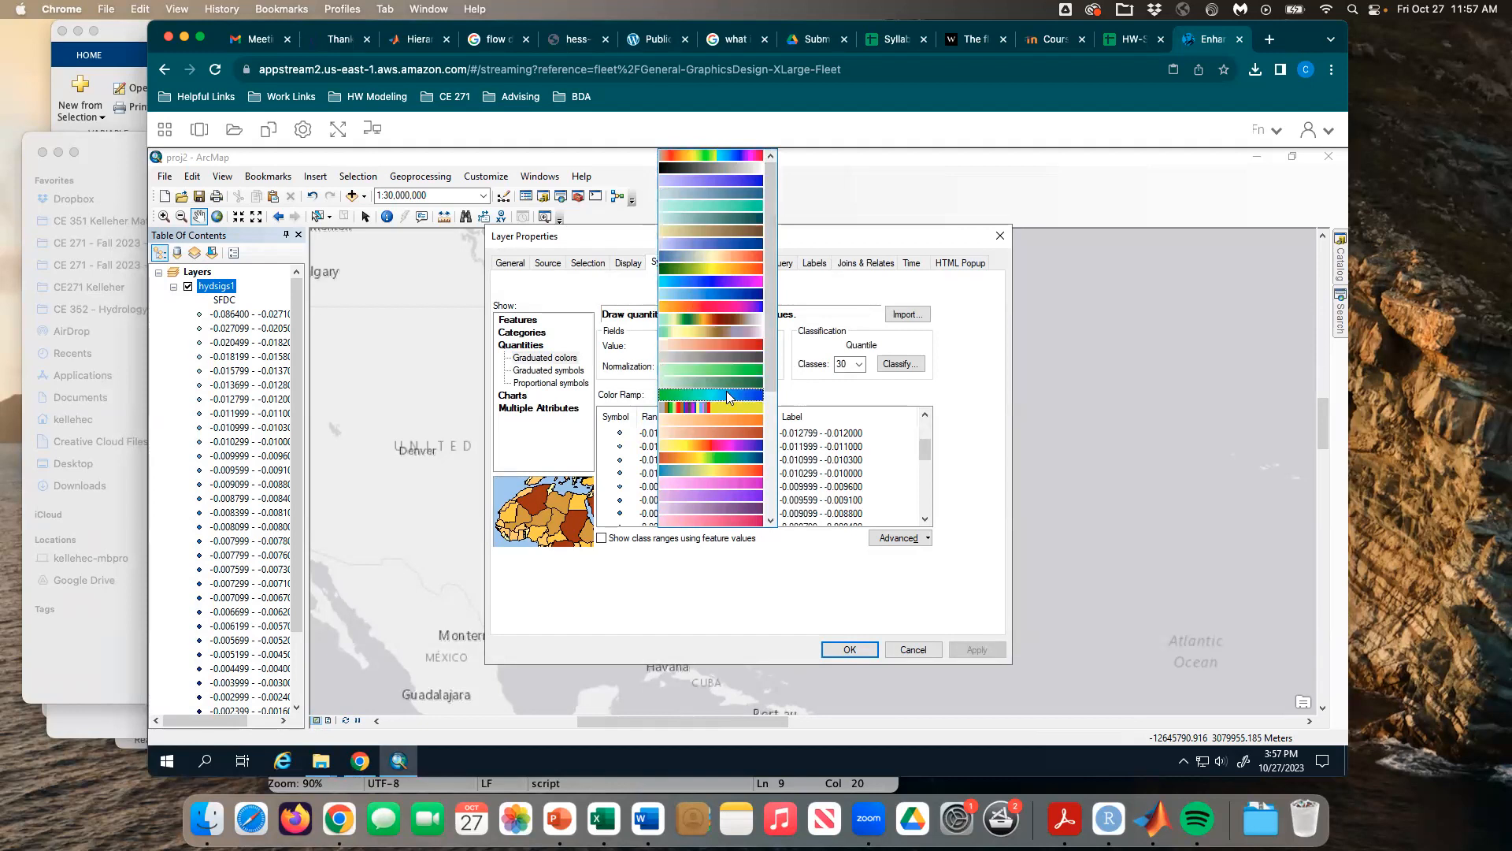
left_click(741, 255)
left_click(969, 649)
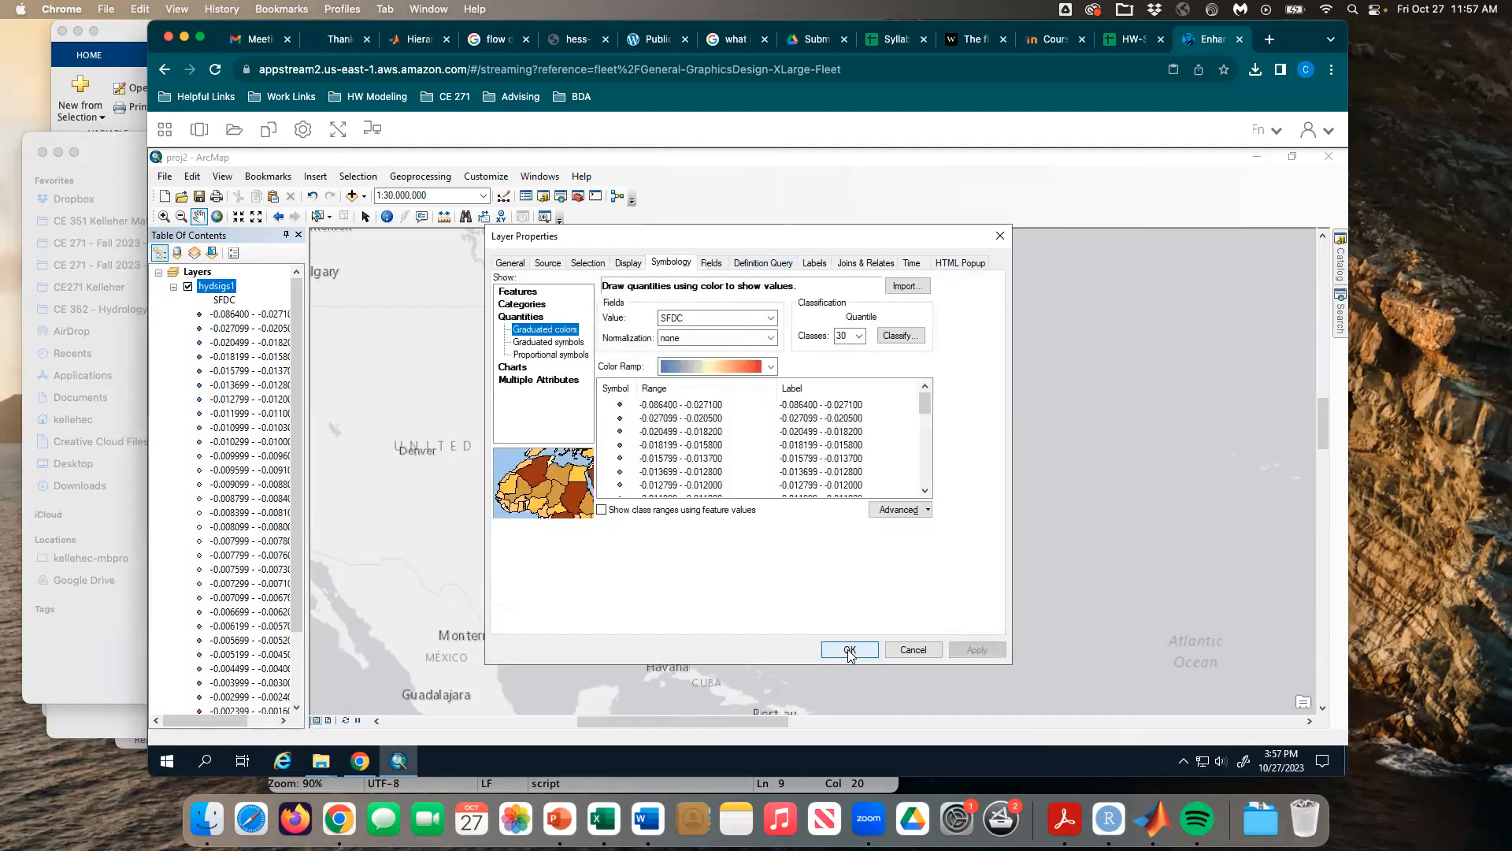
left_click(850, 649)
Step: Examine how the SFDC colors vary among the East Coast gages and review the class ranges in the legend
left_click_drag(768, 506, 758, 511)
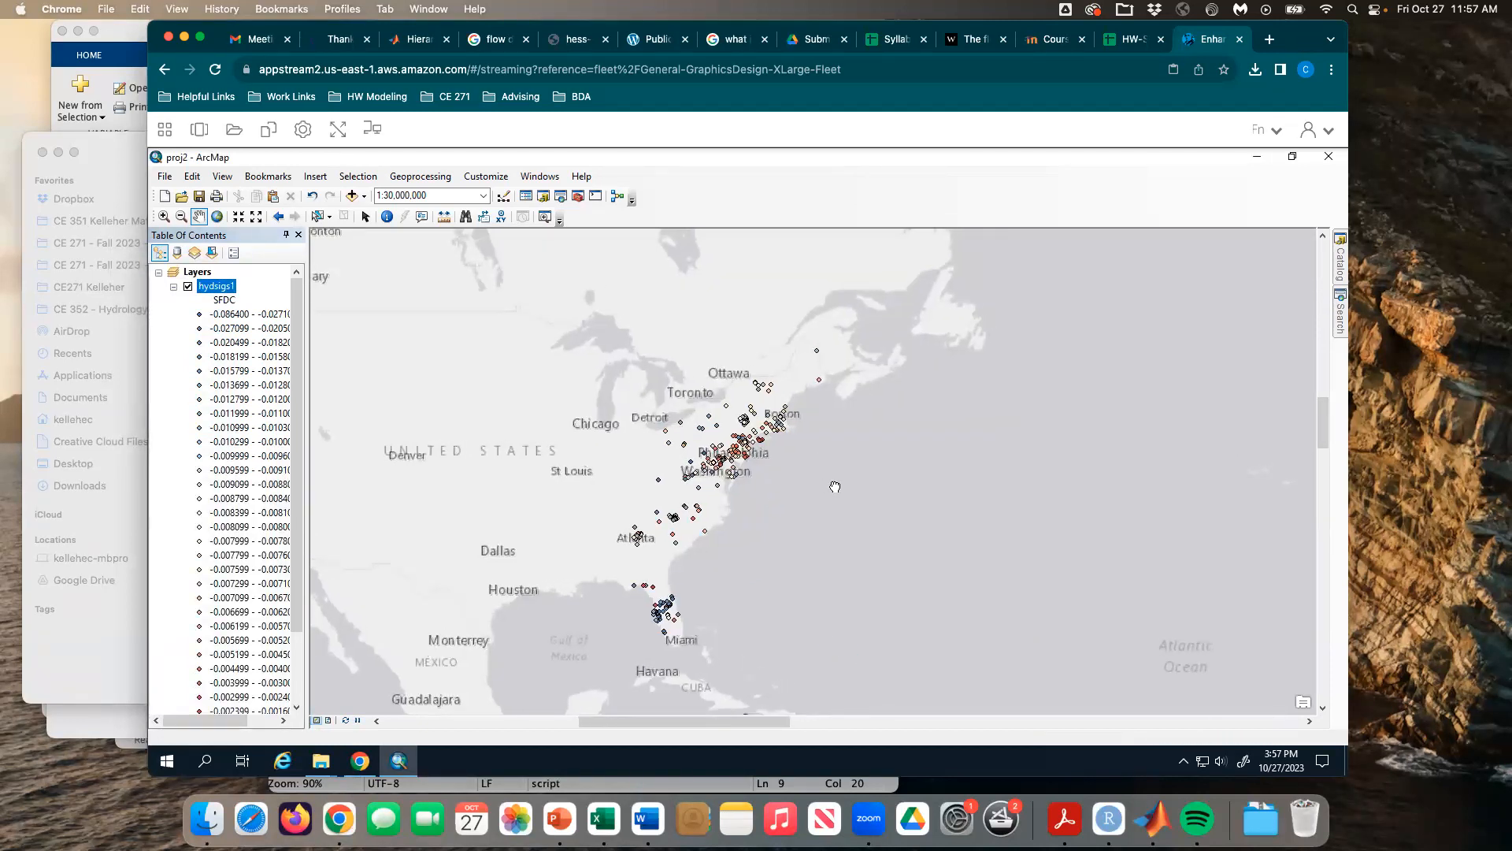
left_click_drag(819, 460, 843, 463)
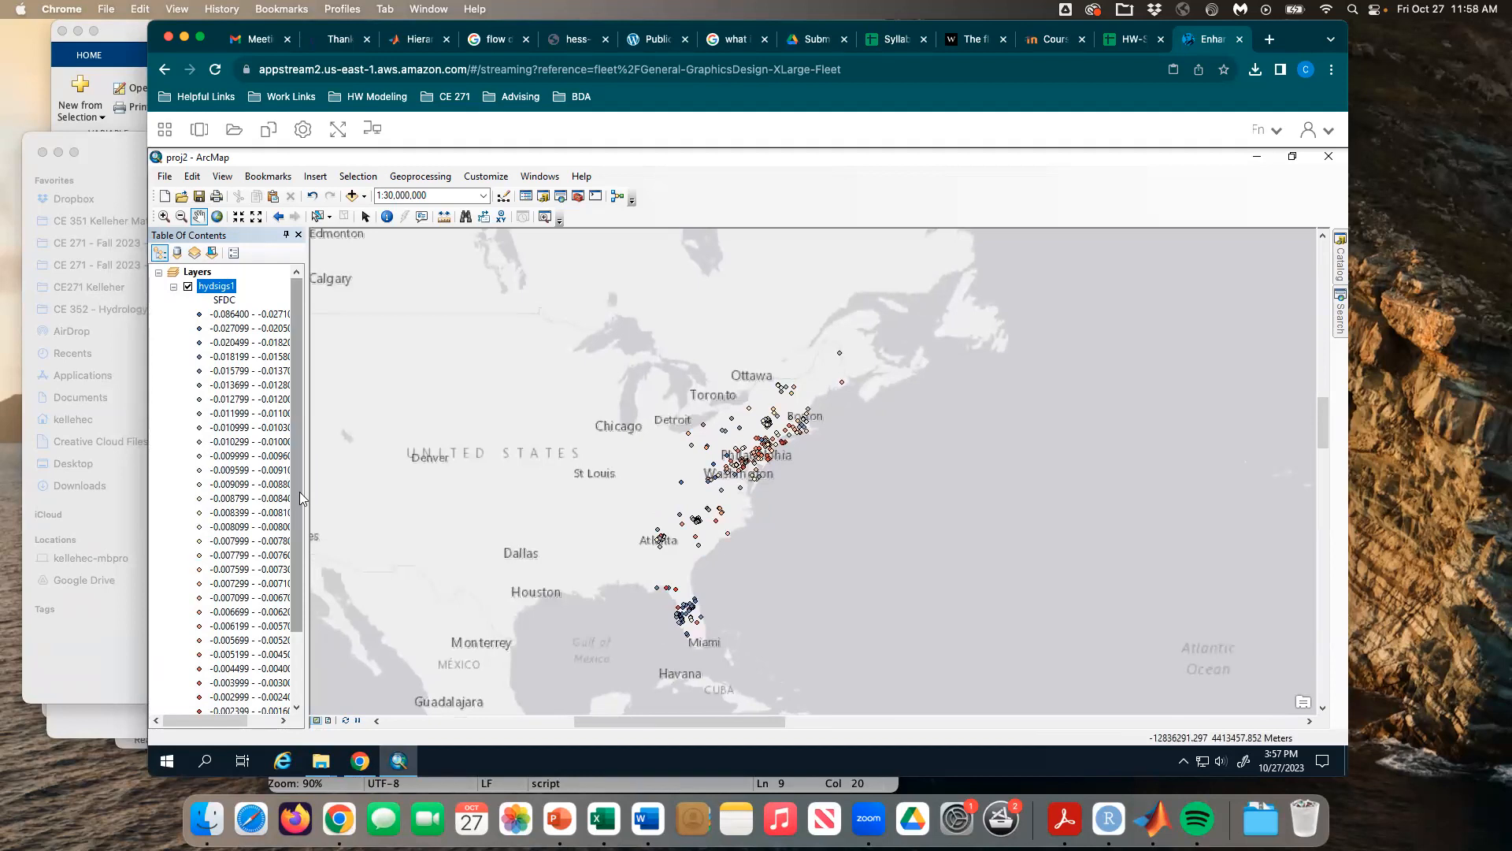
scroll(299, 496, "down", 1)
left_click_drag(299, 498, 313, 613)
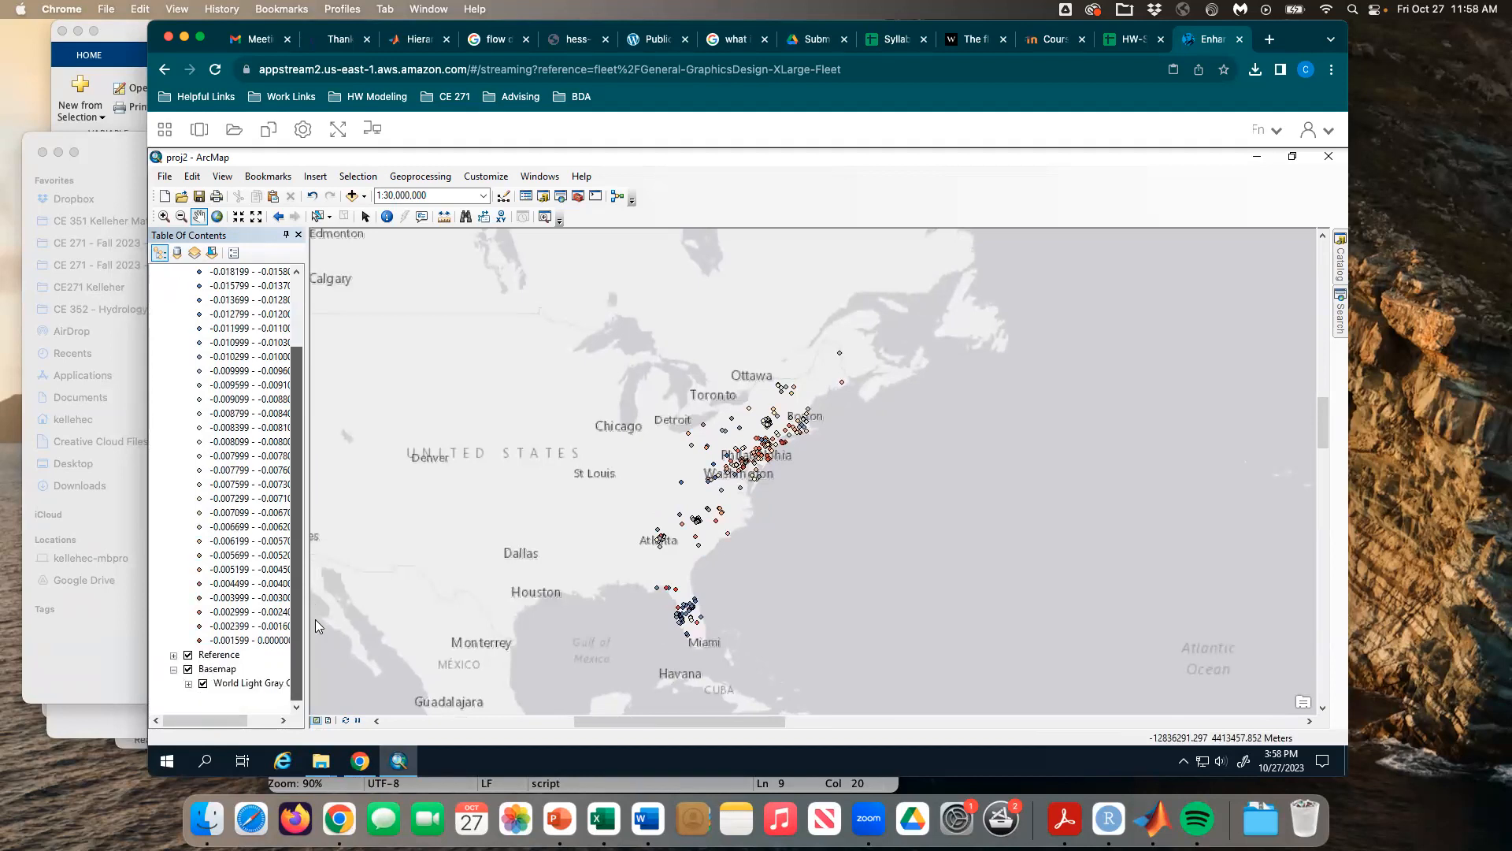
left_click_drag(298, 443, 298, 370)
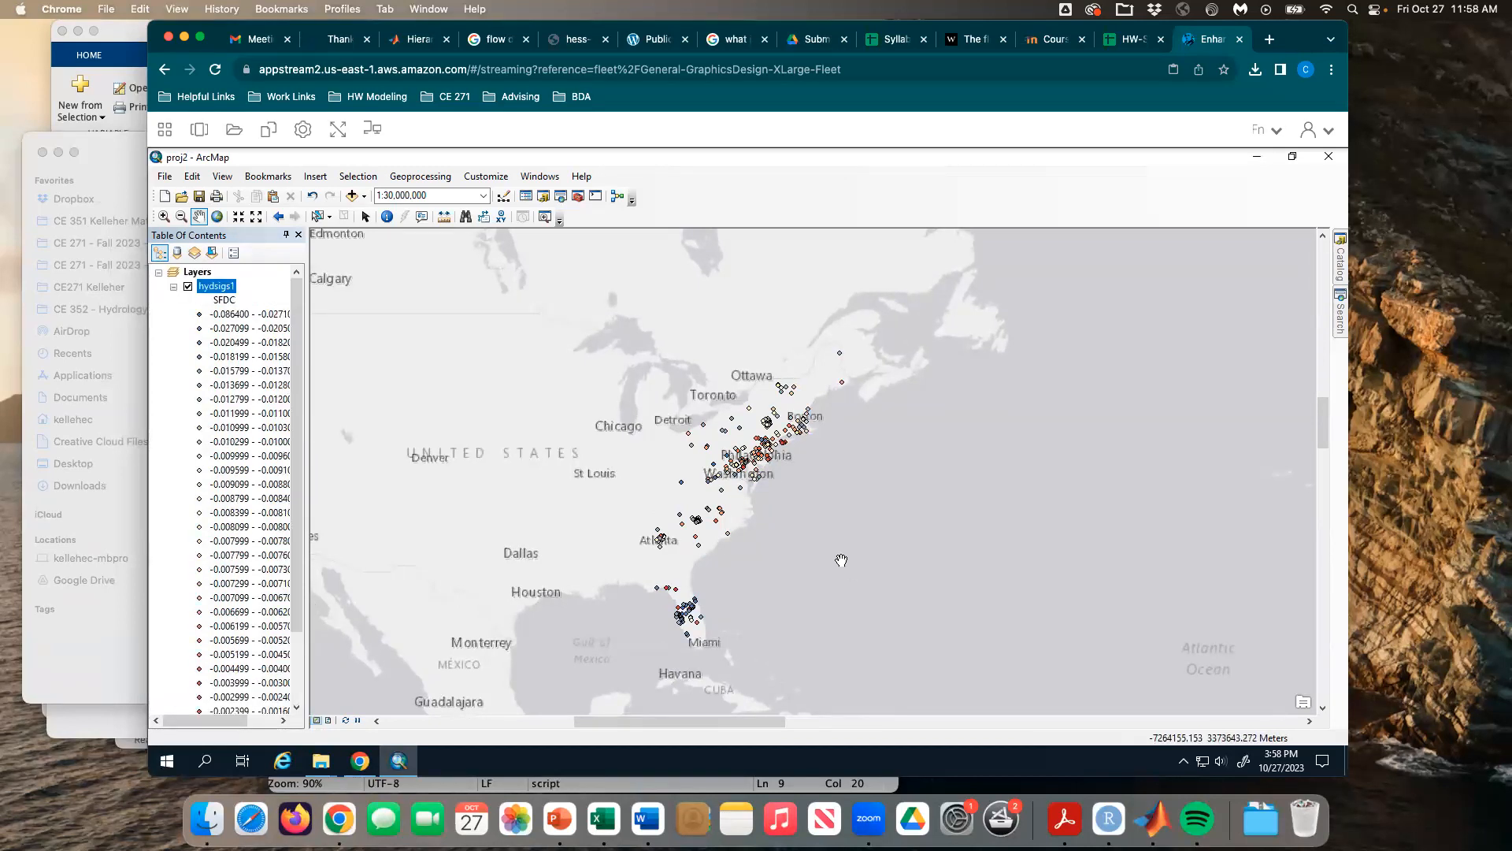
left_click_drag(841, 560, 867, 558)
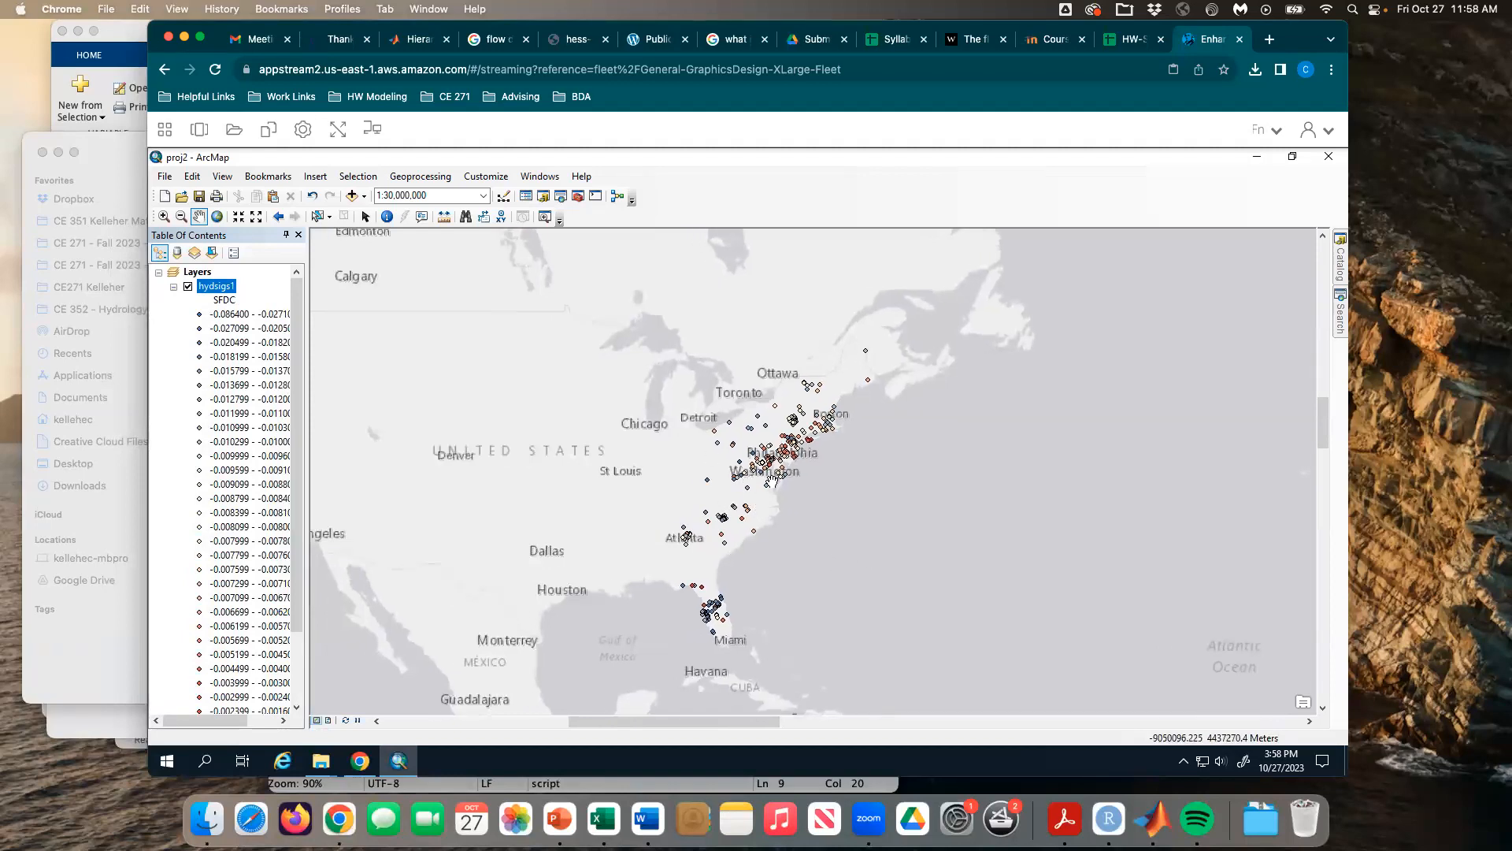